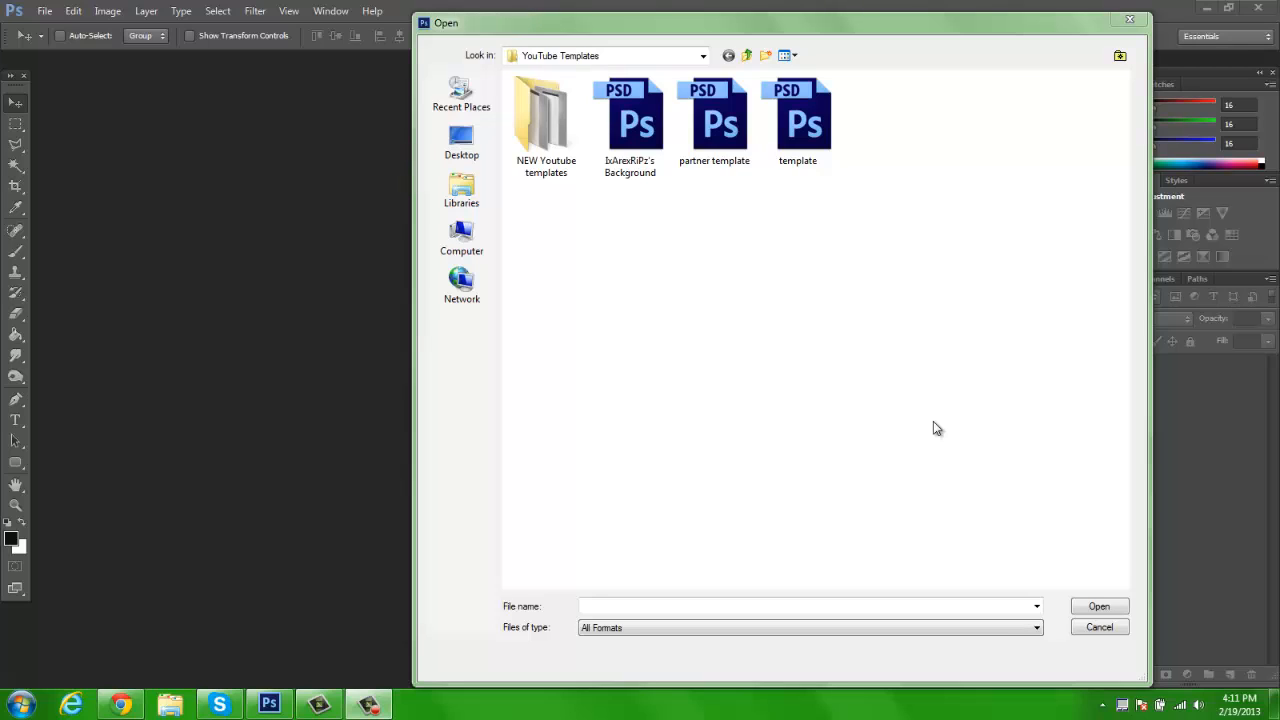
# Step: Open the template PSD file from the YouTube Templates folder
pyautogui.click(741, 22)
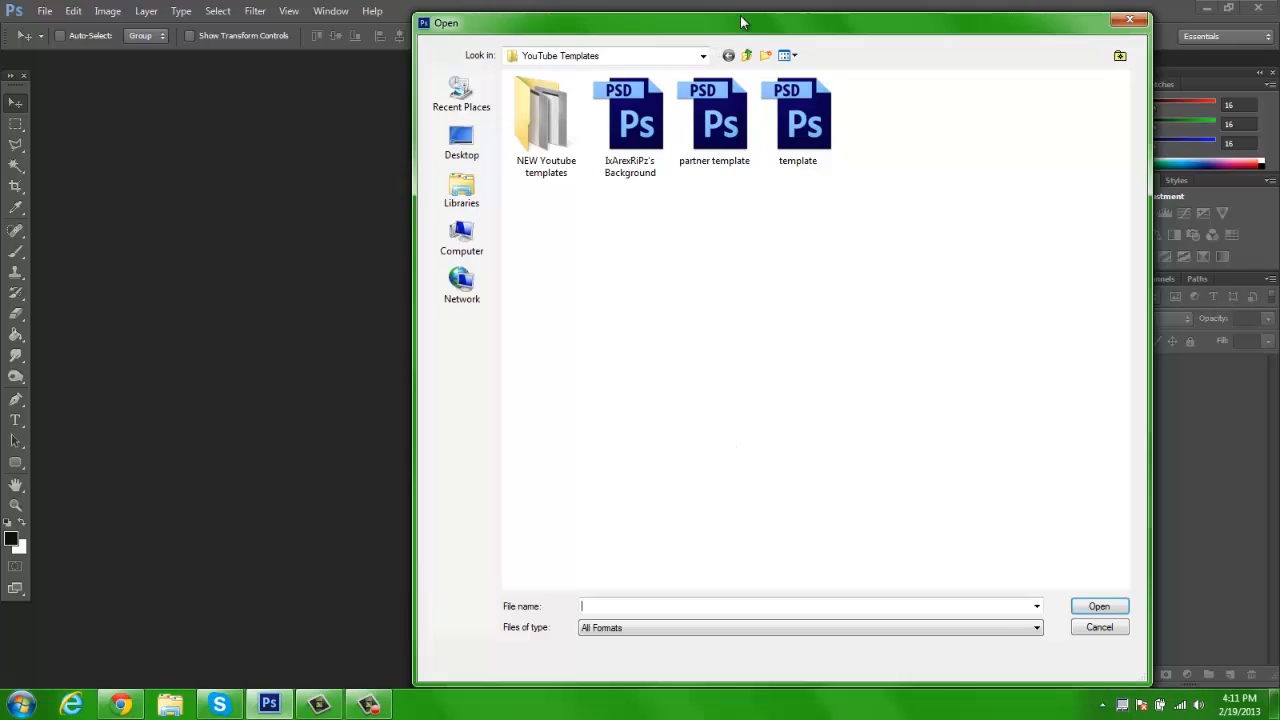
pyautogui.moveTo(741, 22); pyautogui.dragTo(836, 16)
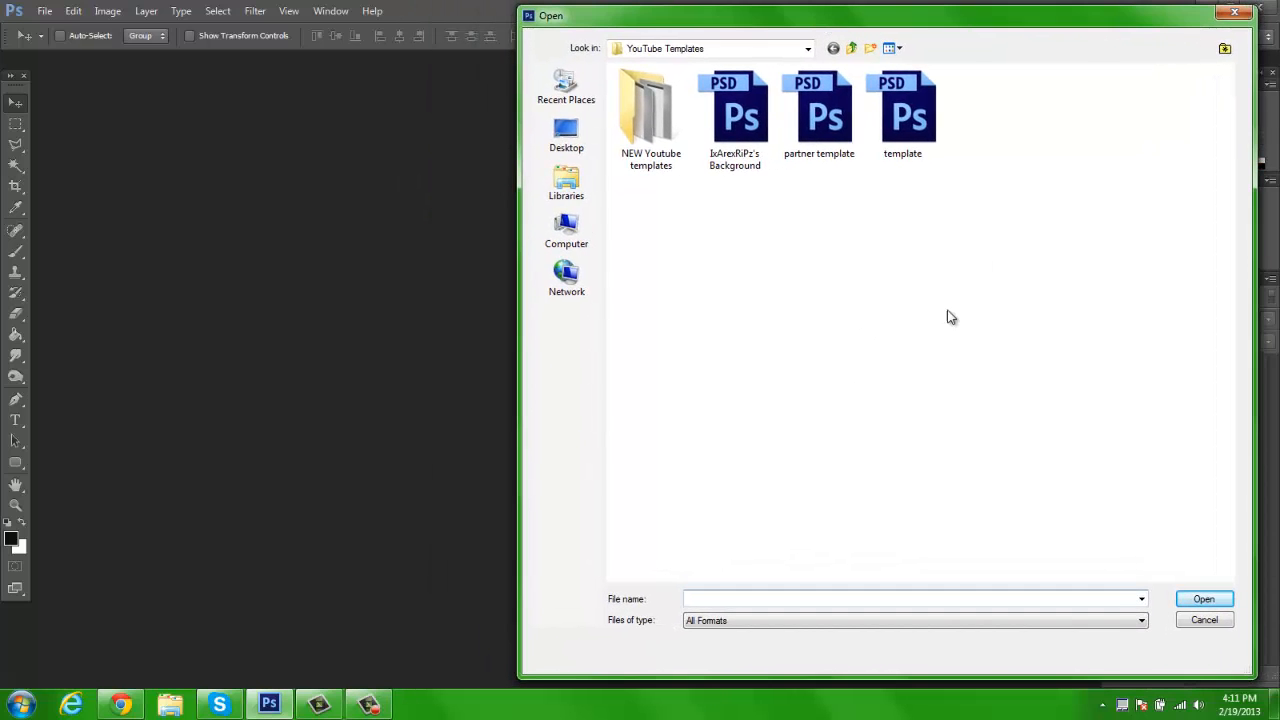
pyautogui.doubleClick(905, 110)
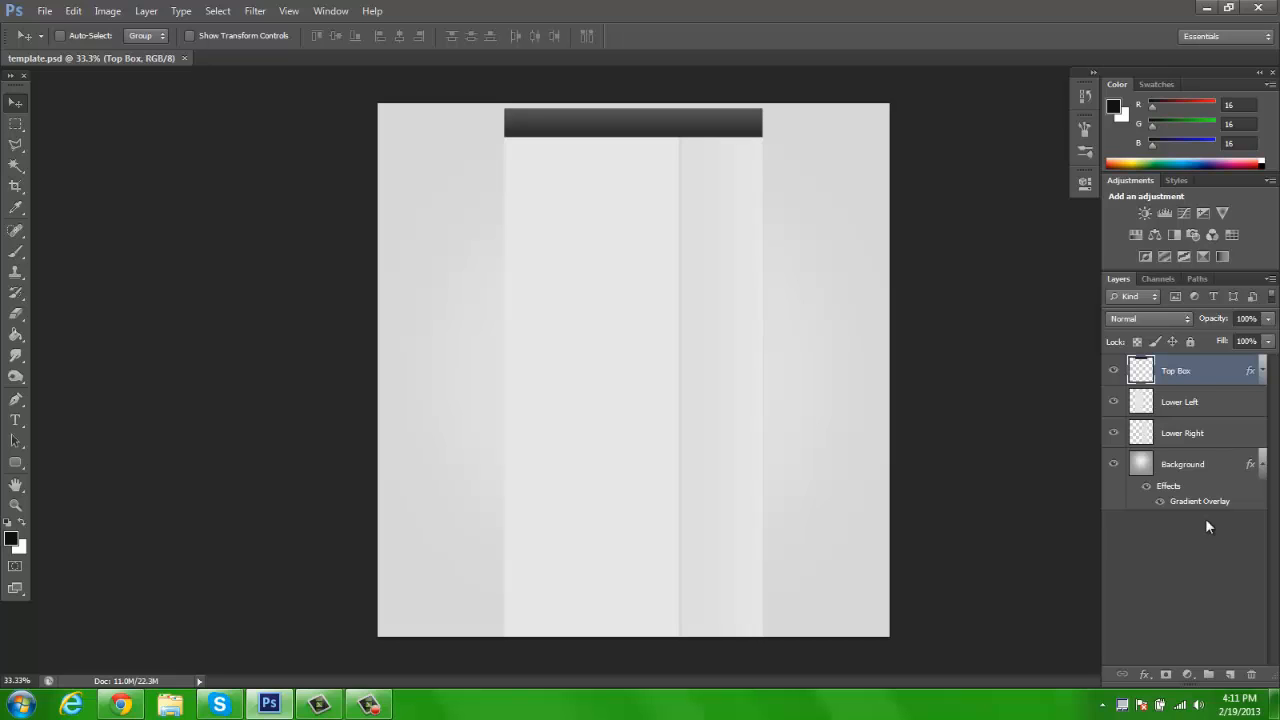
# Step: Examine what the Top Box, Lower Left, Lower Right and Background layers contain by hiding and reshowing them
pyautogui.click(1208, 406)
pyautogui.click(1196, 441)
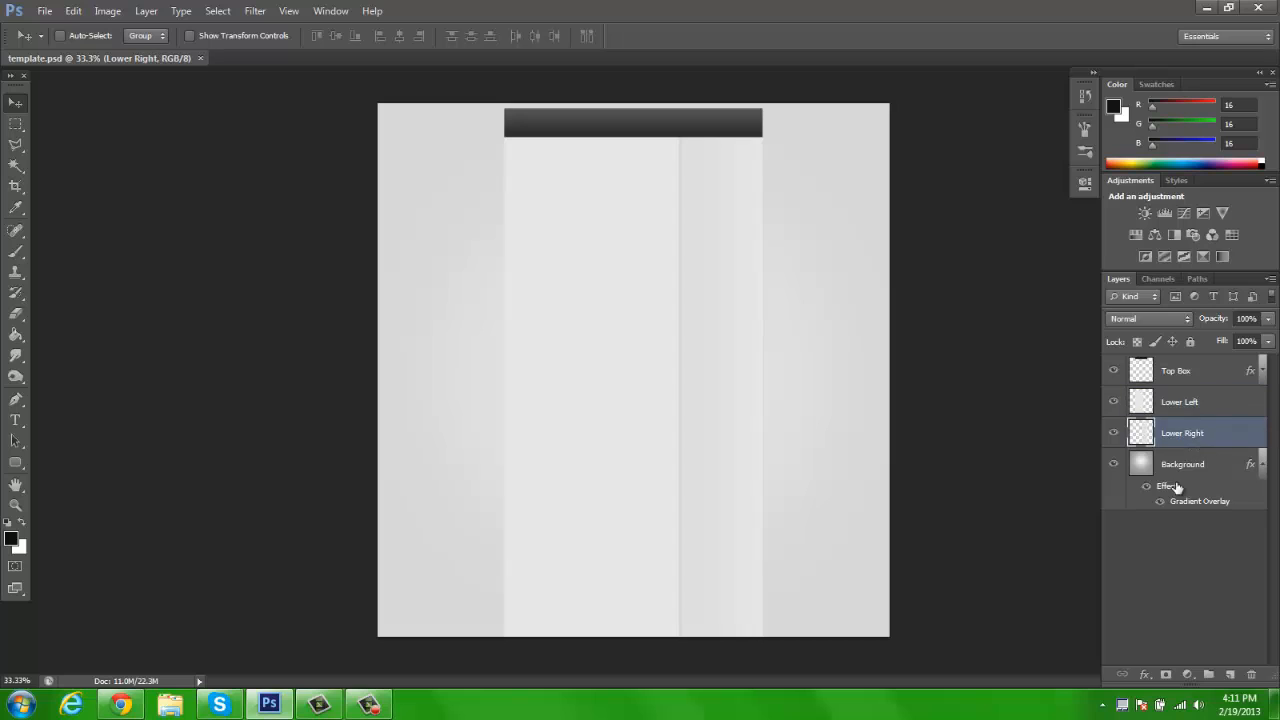
pyautogui.click(1187, 464)
pyautogui.click(1113, 464)
pyautogui.click(1113, 464)
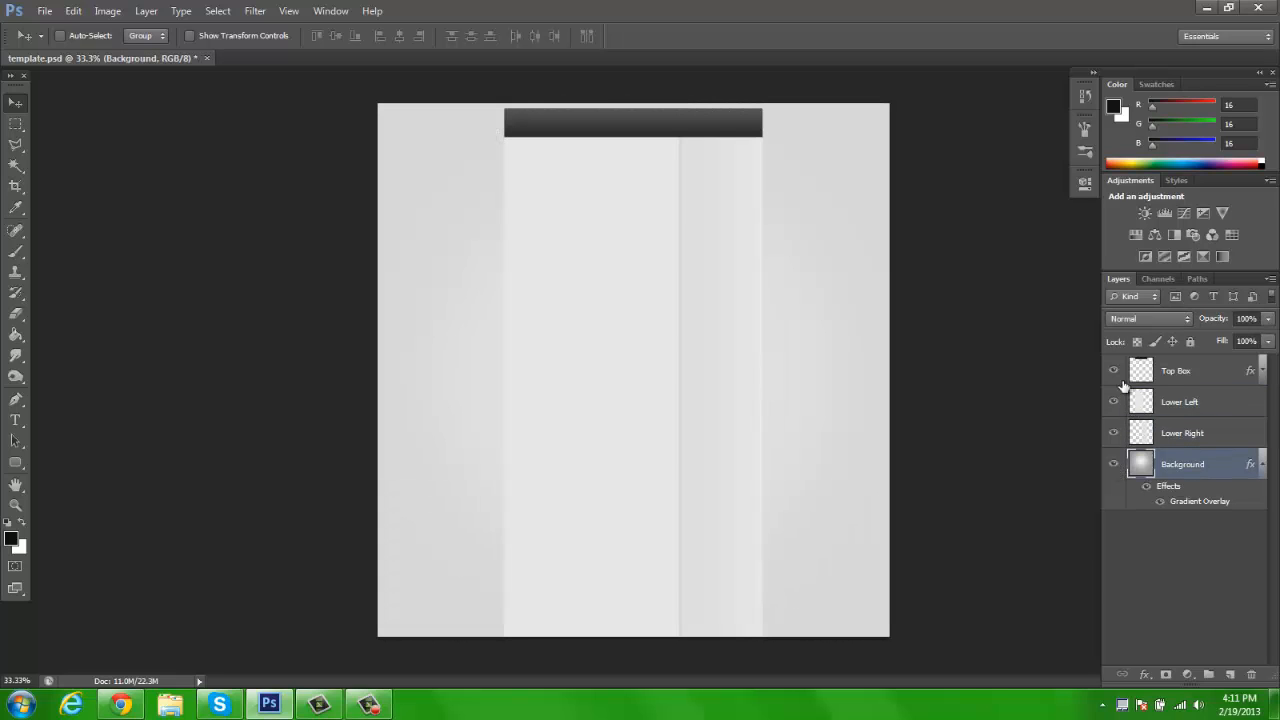
pyautogui.click(1113, 370)
pyautogui.click(1113, 370)
pyautogui.click(1210, 370)
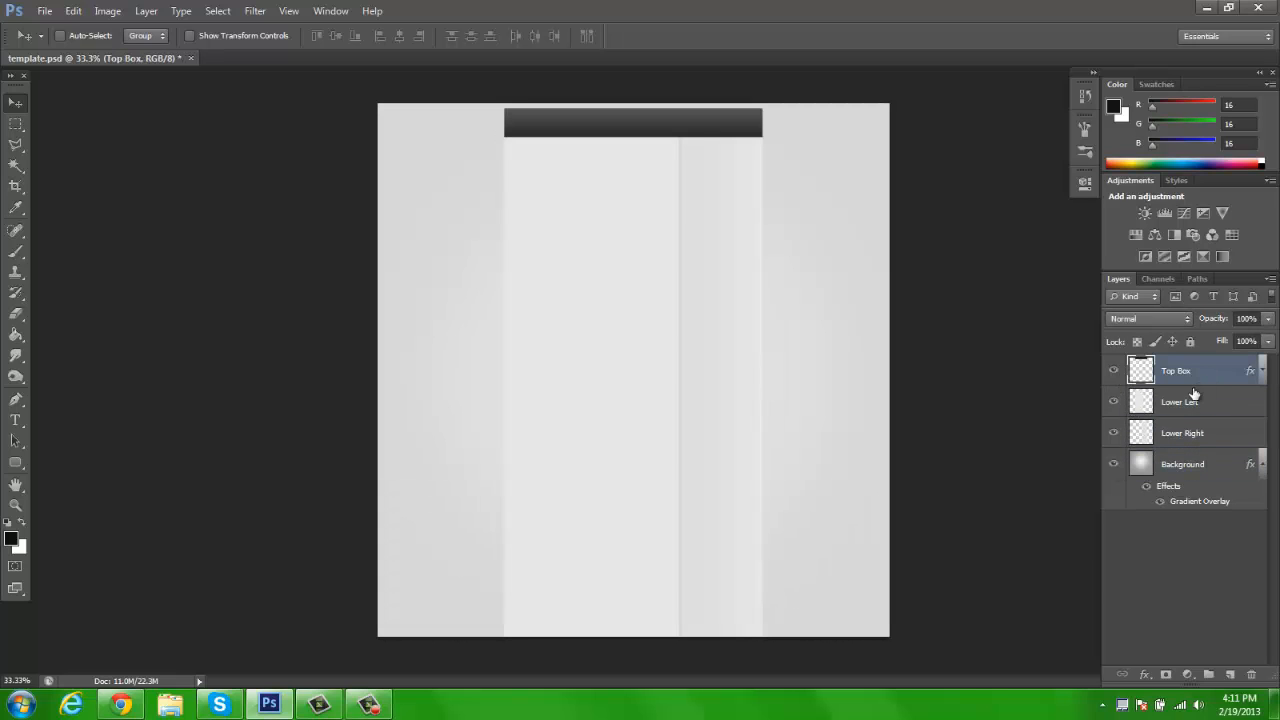
pyautogui.keyDown('shift'); pyautogui.click(1187, 434); pyautogui.keyUp('shift')
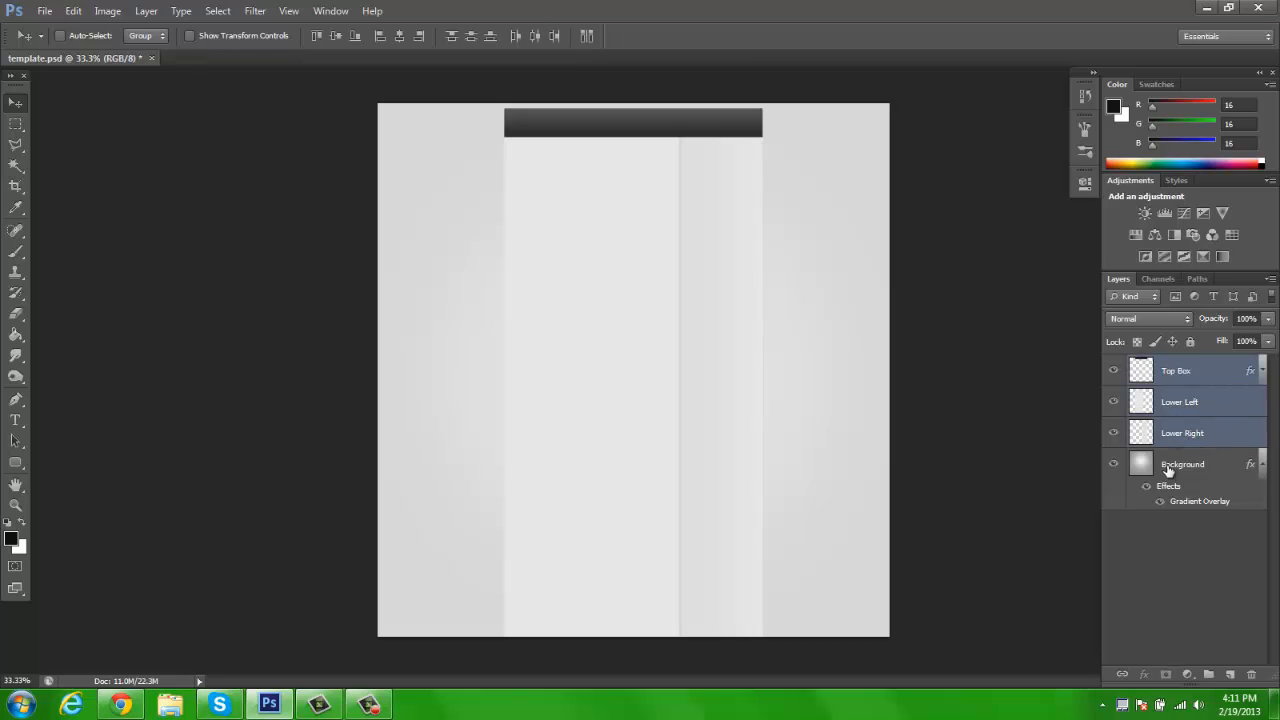
pyautogui.moveTo(1111, 372)
pyautogui.mouseDown()
pyautogui.moveTo(1116, 442)
pyautogui.moveTo(1114, 371)
pyautogui.mouseUp()
# Step: Add a new layer directly above Background and fill it with the near-black foreground colour using the Paint Bucket
pyautogui.click(1214, 466)
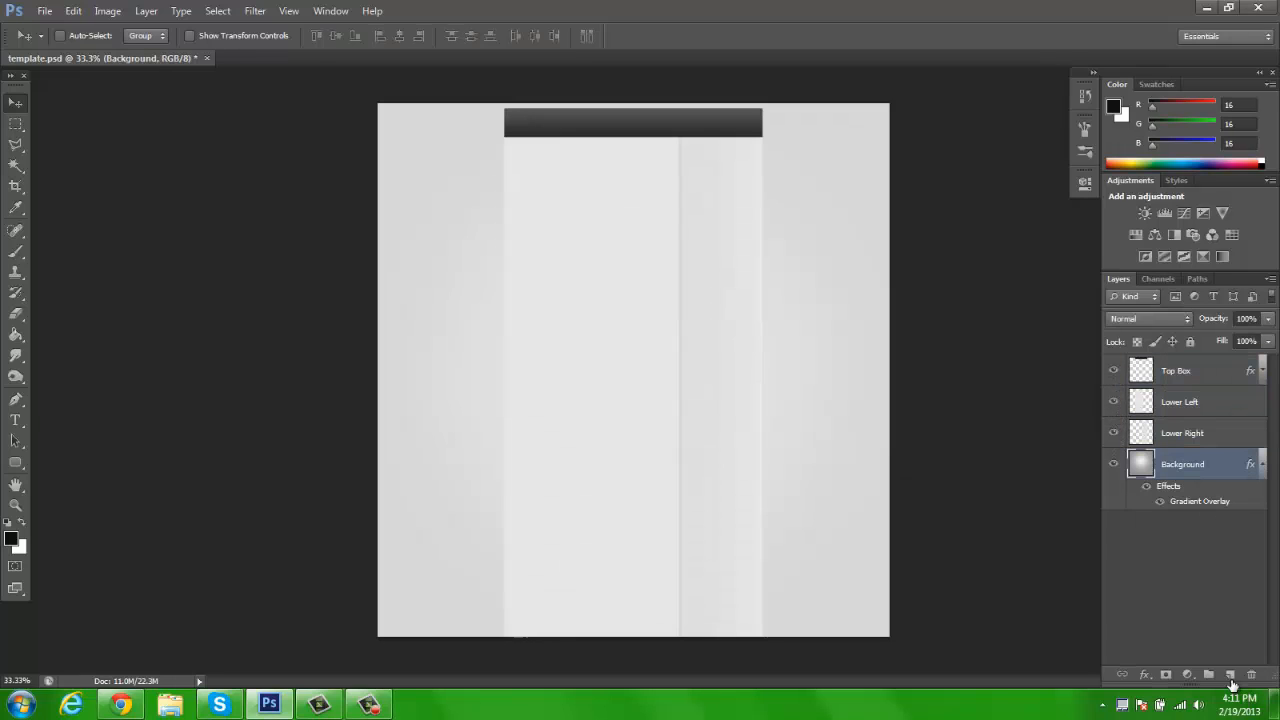
pyautogui.click(1231, 675)
pyautogui.press('g')
pyautogui.click(423, 334)
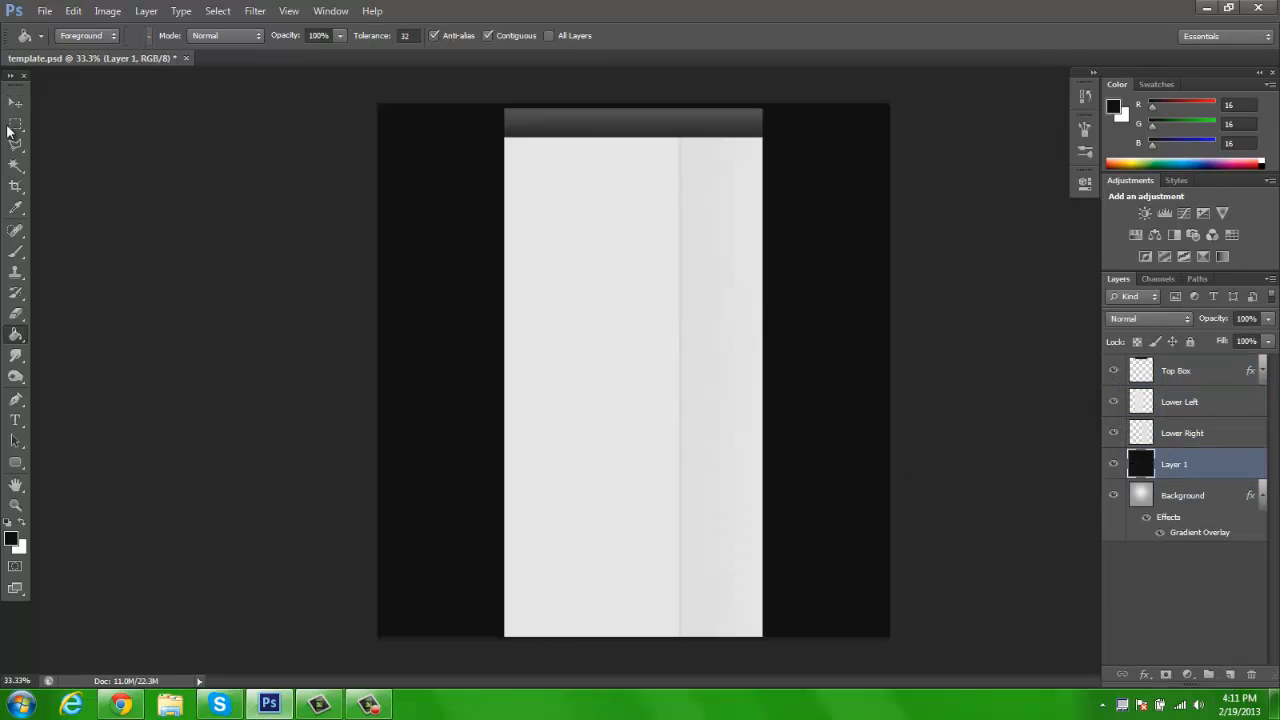
pyautogui.press('v')
# Step: Merge the Top Box, Lower Left and Lower Right layers into one layer and check it by switching its visibility
pyautogui.moveTo(1117, 417); pyautogui.dragTo(1113, 373)
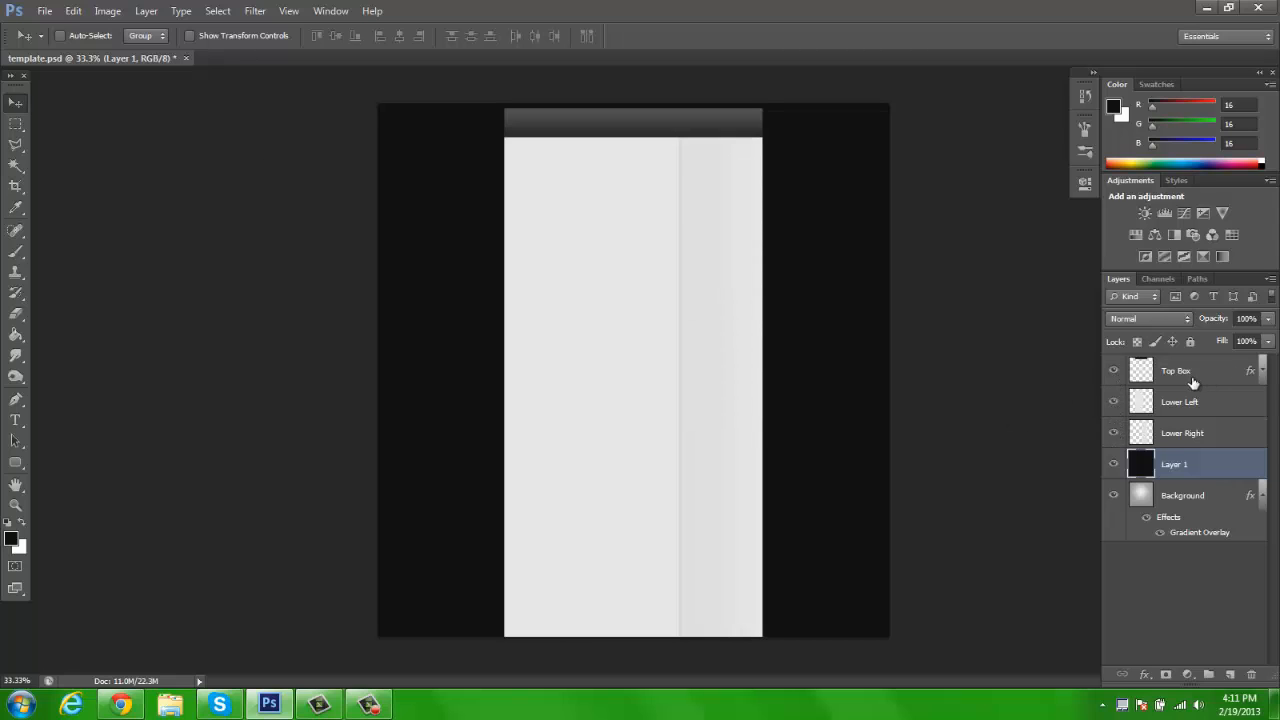
pyautogui.click(1186, 379)
pyautogui.keyDown('shift'); pyautogui.click(1186, 442); pyautogui.keyUp('shift')
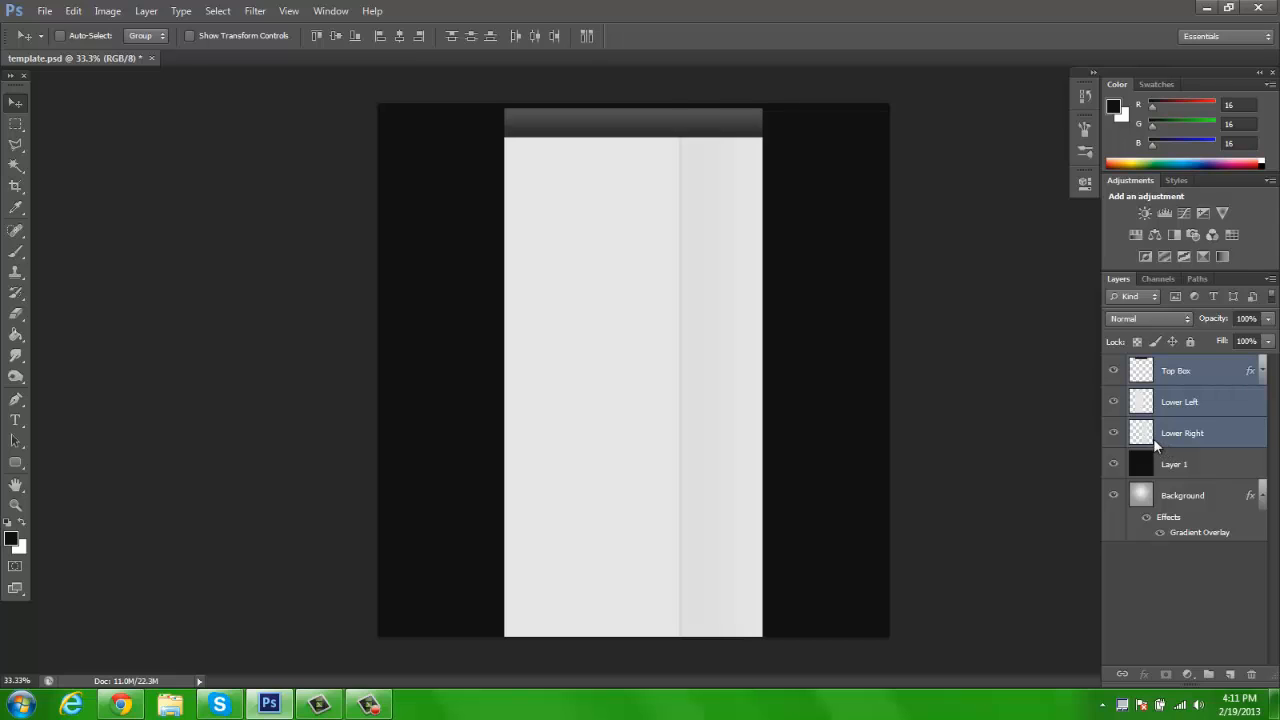
pyautogui.hotkey('ctrl', 'e')
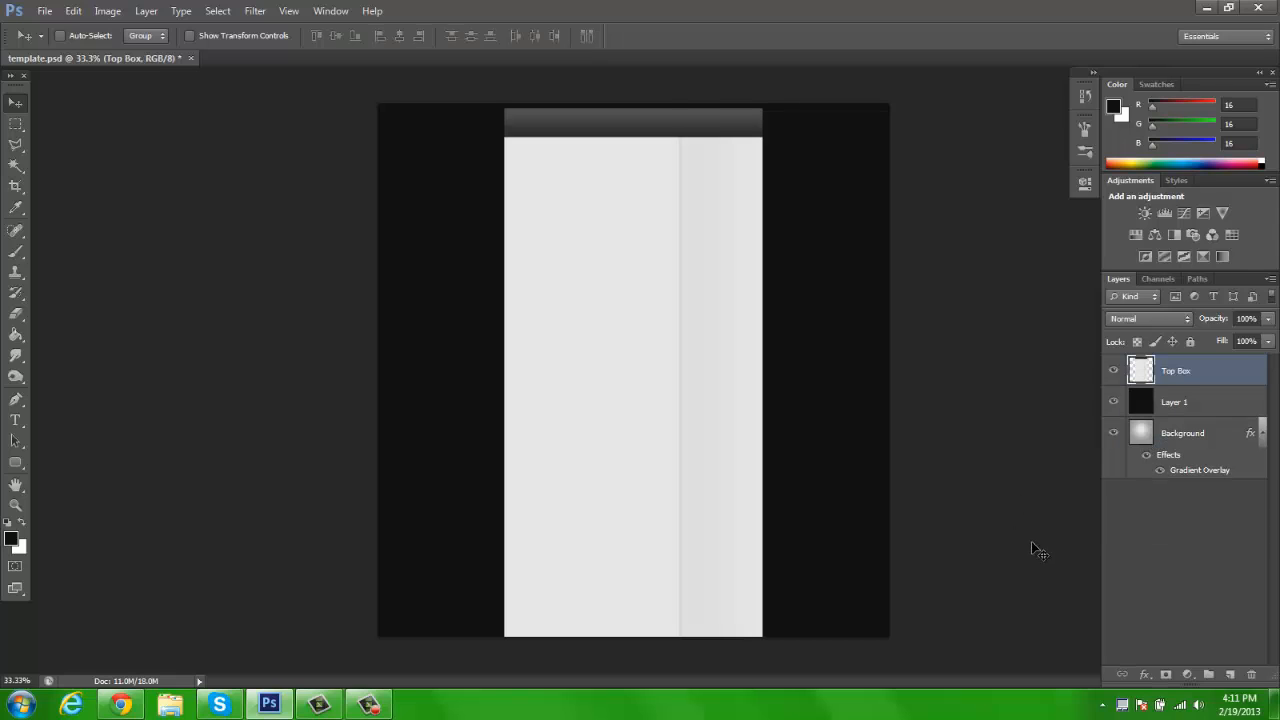
pyautogui.click(1116, 371)
pyautogui.click(1116, 371)
# Step: Compare the canvas with and without Layer 1, and merge Layer 1 with the Background layer
pyautogui.click(1171, 405)
pyautogui.click(1115, 402)
pyautogui.click(1194, 434)
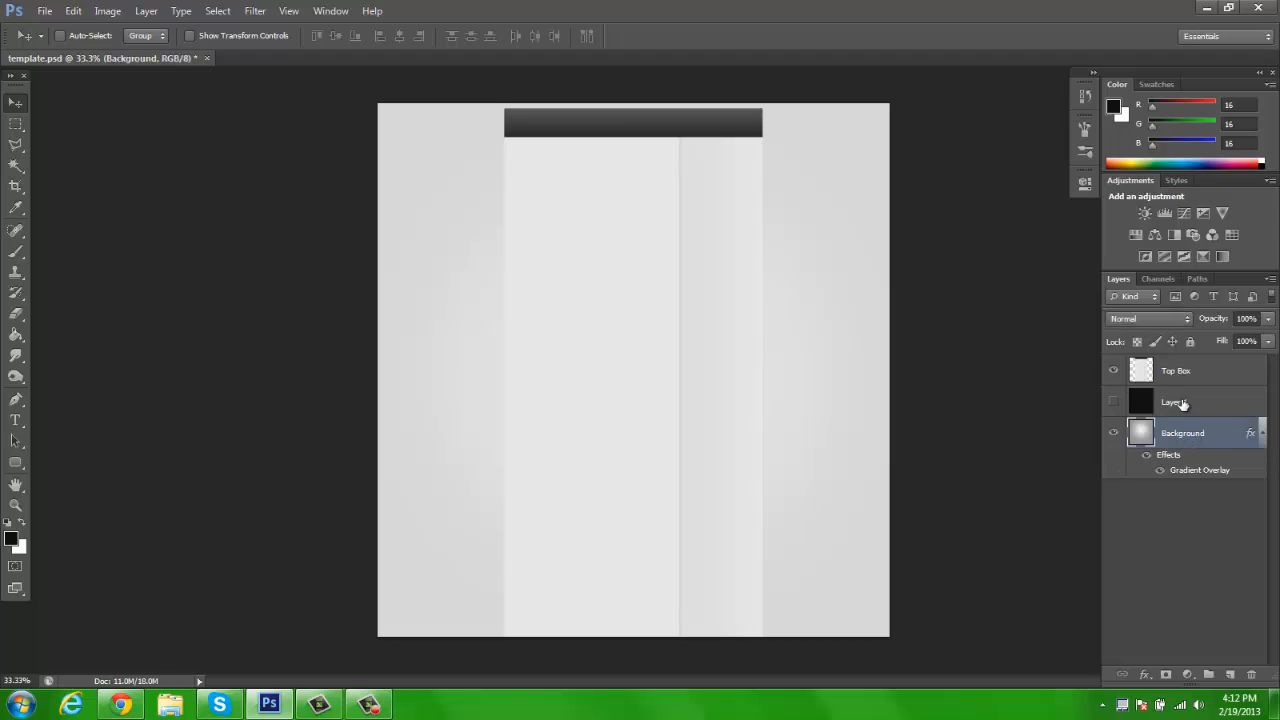
pyautogui.click(1114, 401)
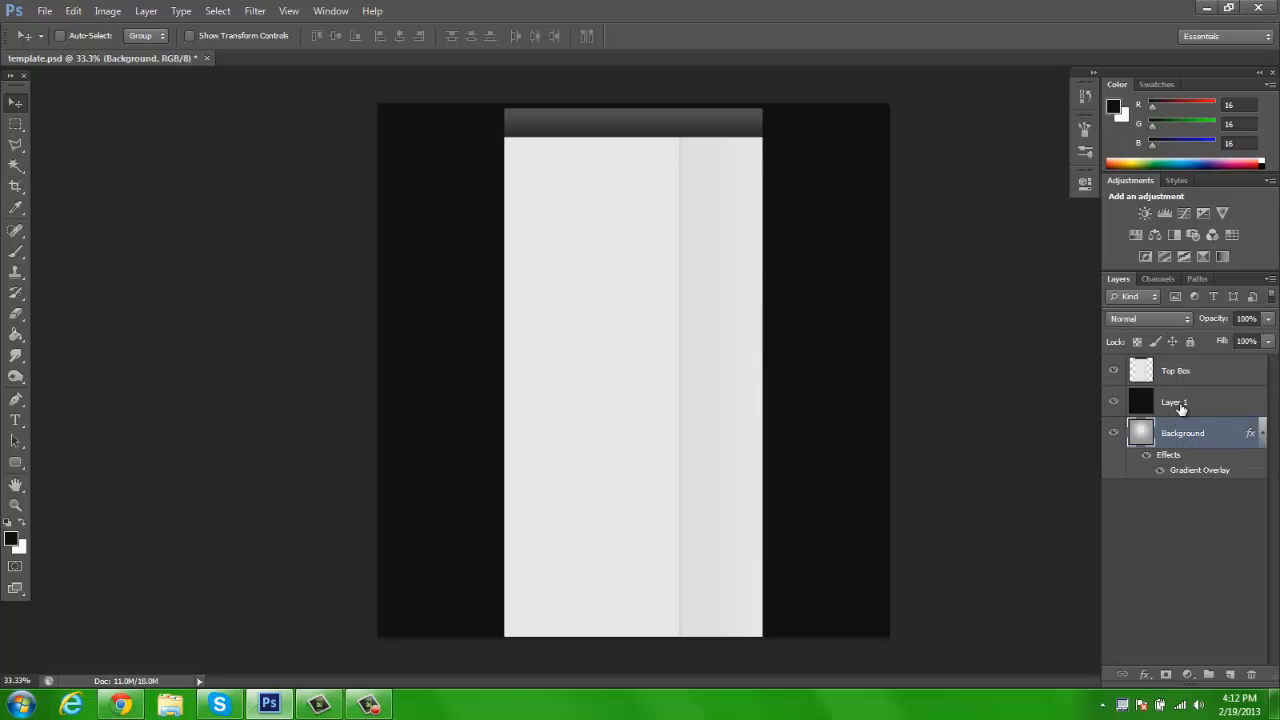
pyautogui.click(1186, 404)
pyautogui.keyDown('ctrl'); pyautogui.click(1173, 438); pyautogui.keyUp('ctrl')
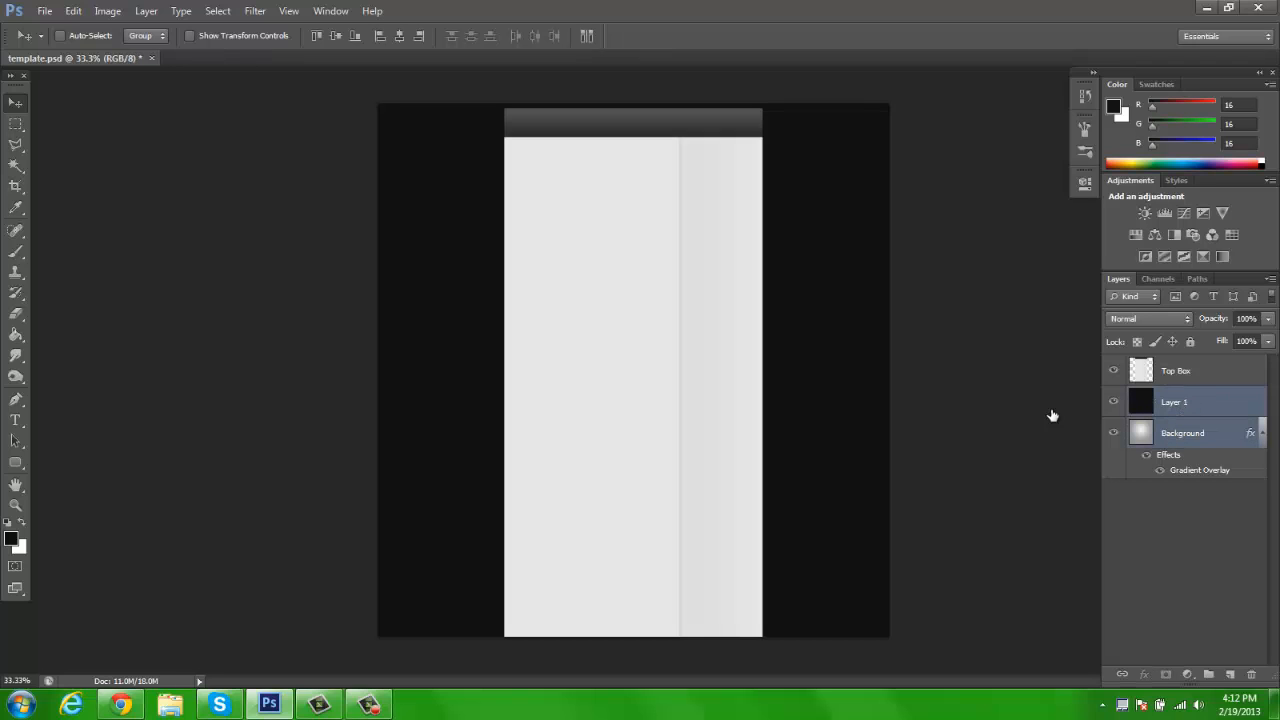
pyautogui.hotkey('ctrl', 'e')
# Step: Set the foreground colour to #101010 by sampling the dark area of the canvas
pyautogui.click(12, 545)
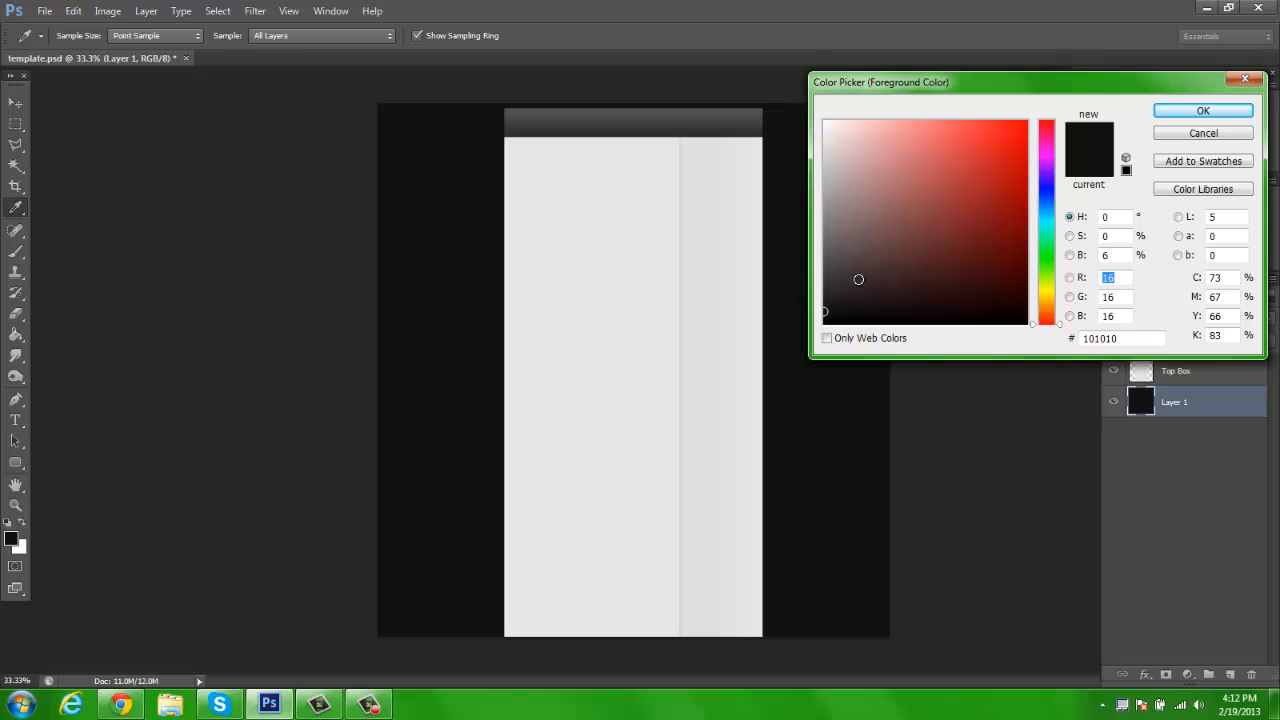
pyautogui.moveTo(829, 312); pyautogui.dragTo(812, 335)
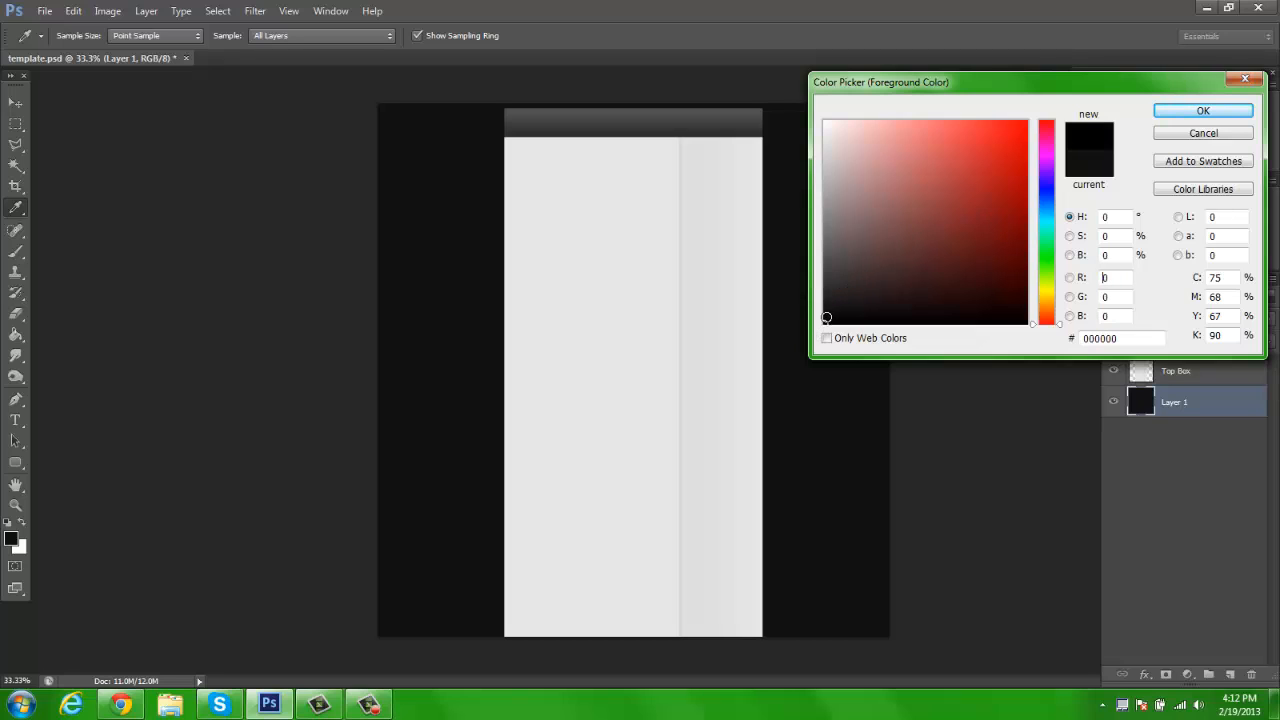
pyautogui.click(790, 311)
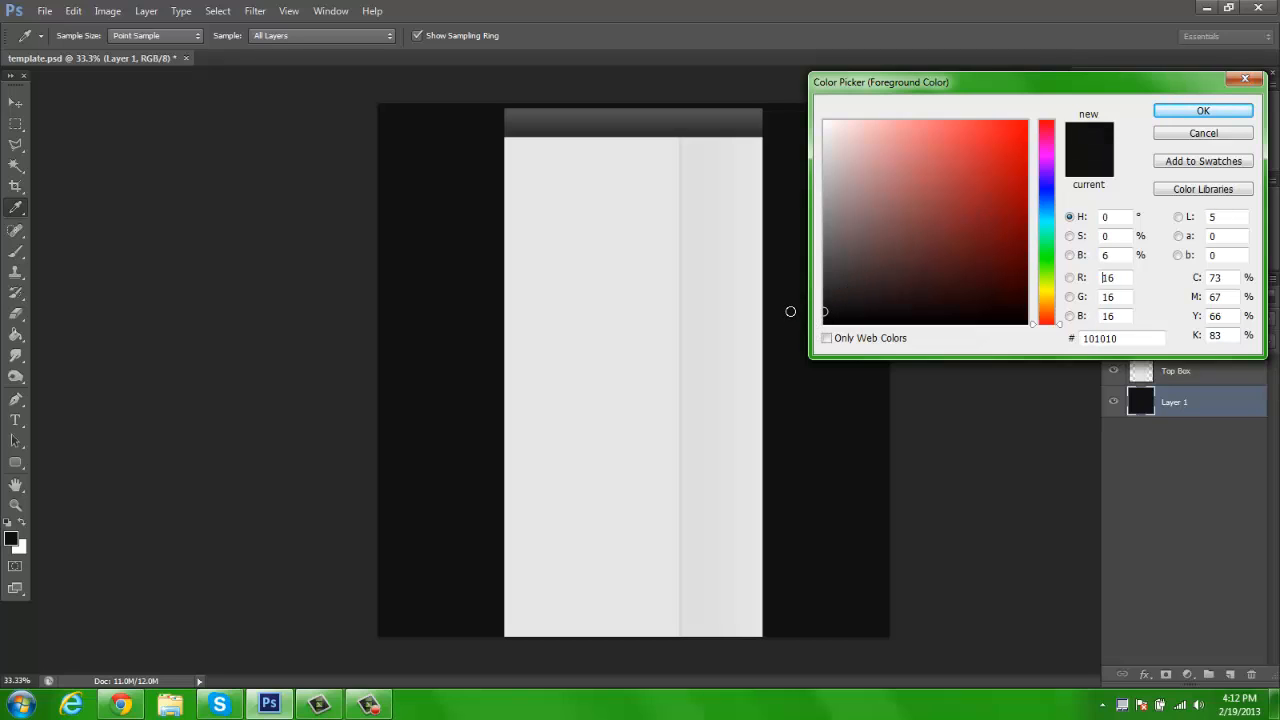
pyautogui.click(790, 309)
pyautogui.click(1203, 110)
pyautogui.press('g')
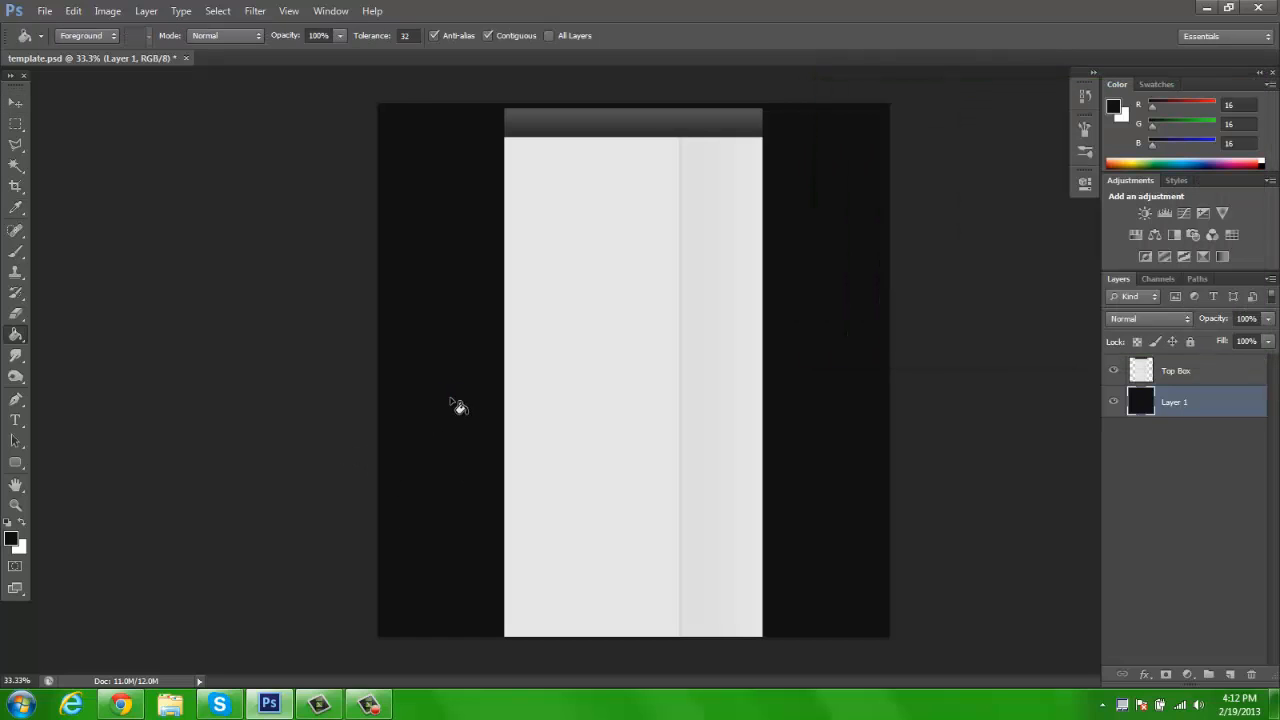
pyautogui.click(15, 101)
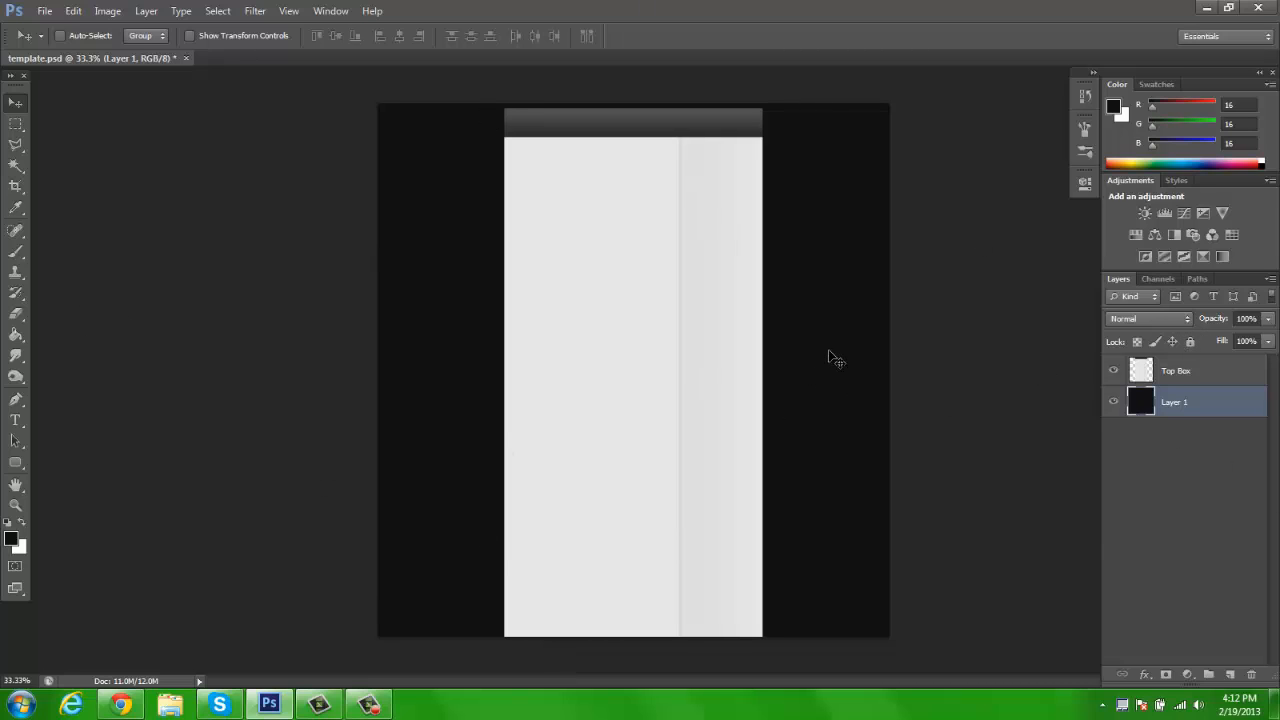
# Step: Switch to the Typography workspace and hide the Timeline
pyautogui.click(1222, 37)
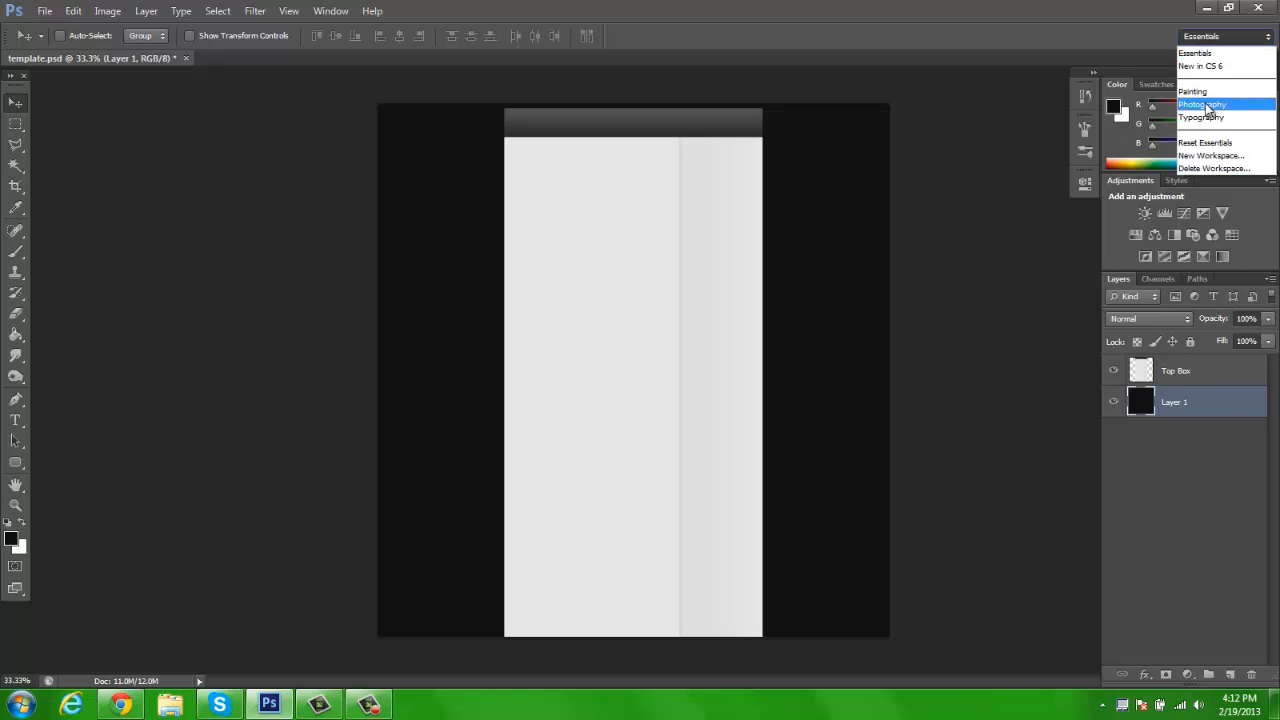
pyautogui.click(1199, 120)
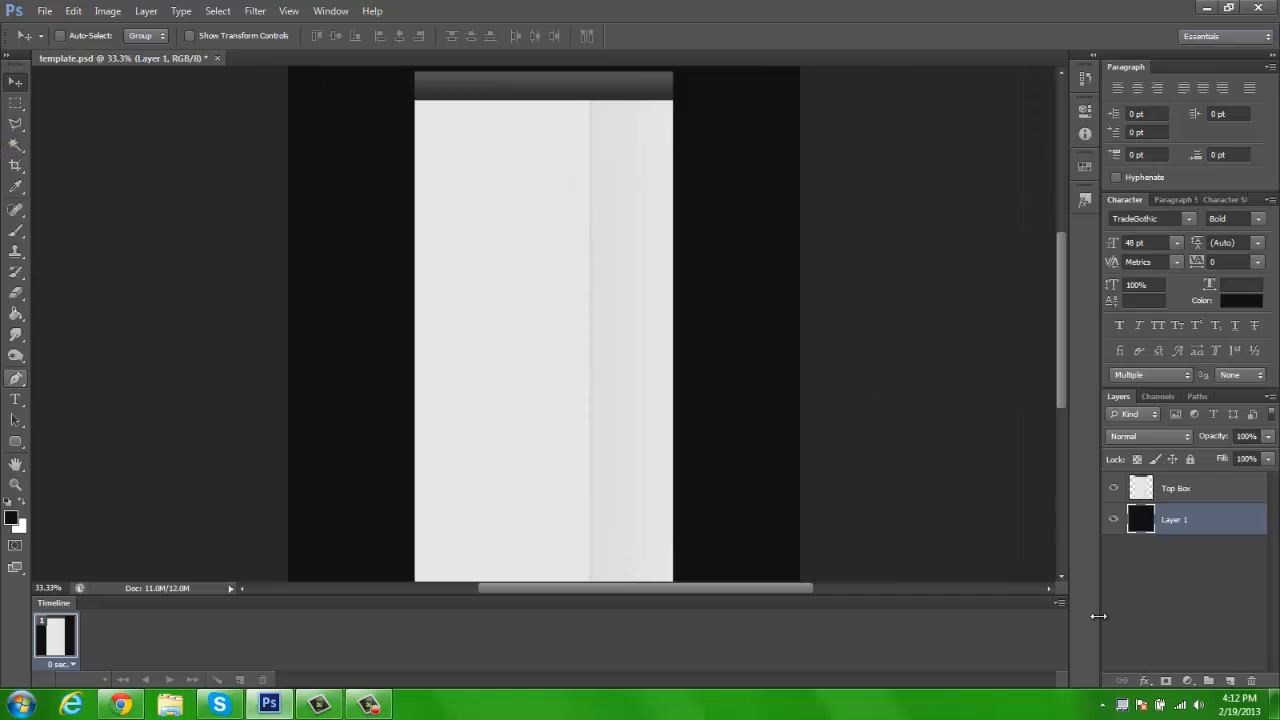
pyautogui.click(335, 12)
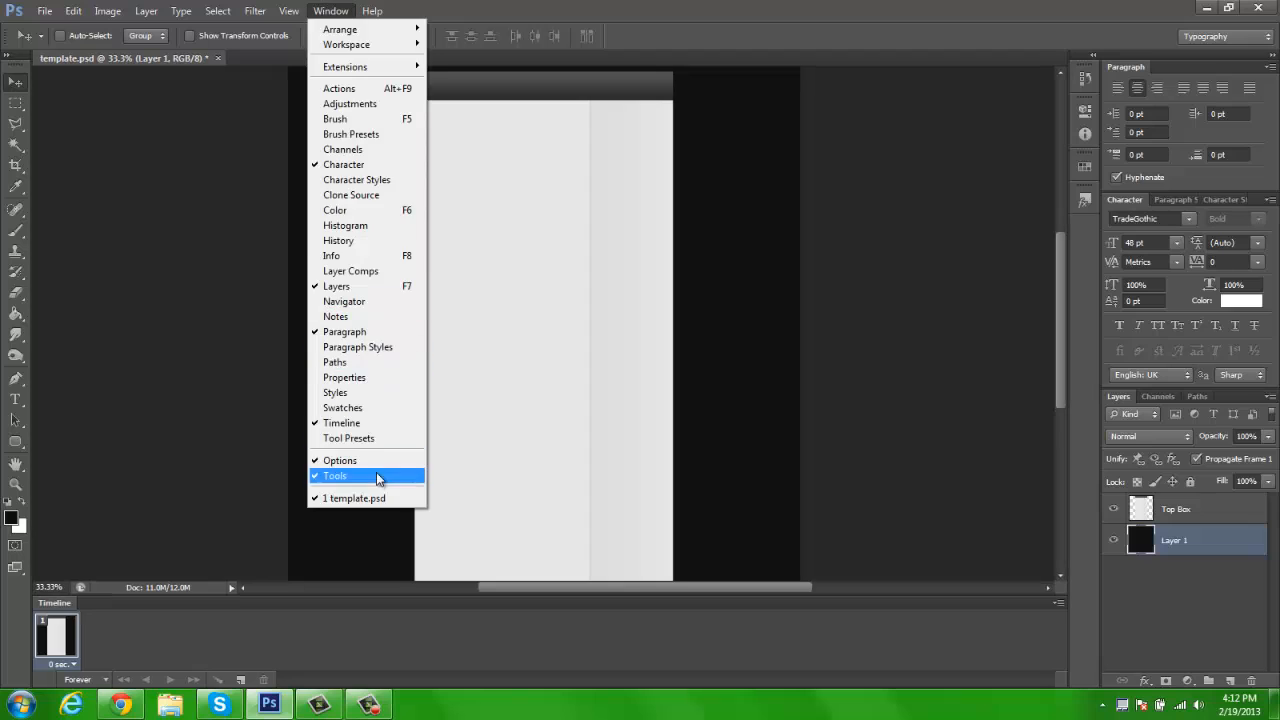
pyautogui.click(389, 421)
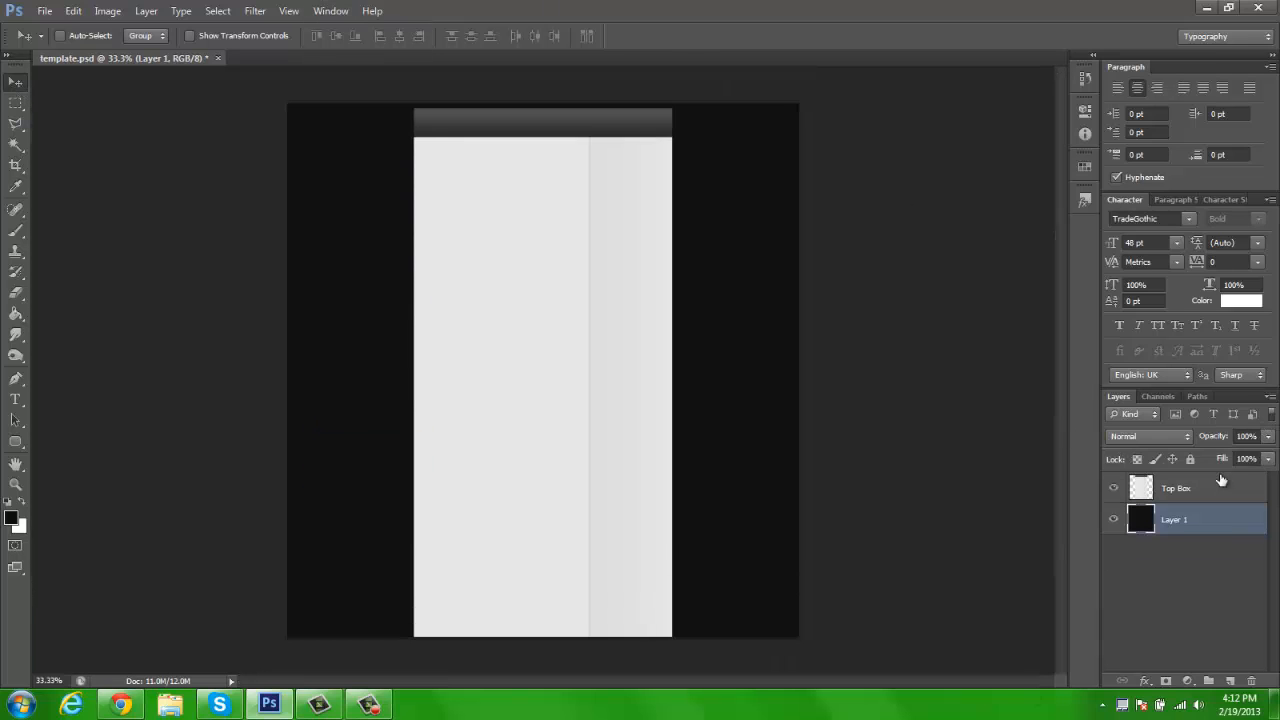
# Step: Browse the installed fonts and their samples for a suitable typeface
pyautogui.click(1190, 219)
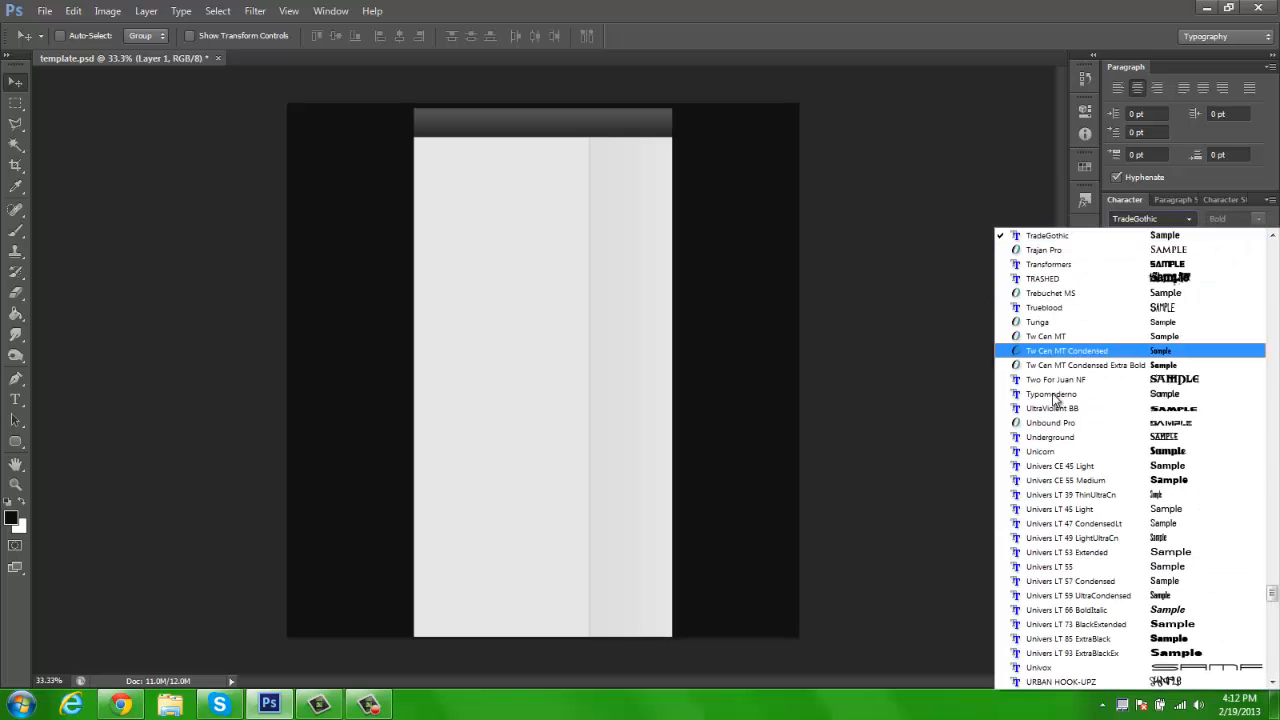
pyautogui.scroll(-1, 1083, 540)
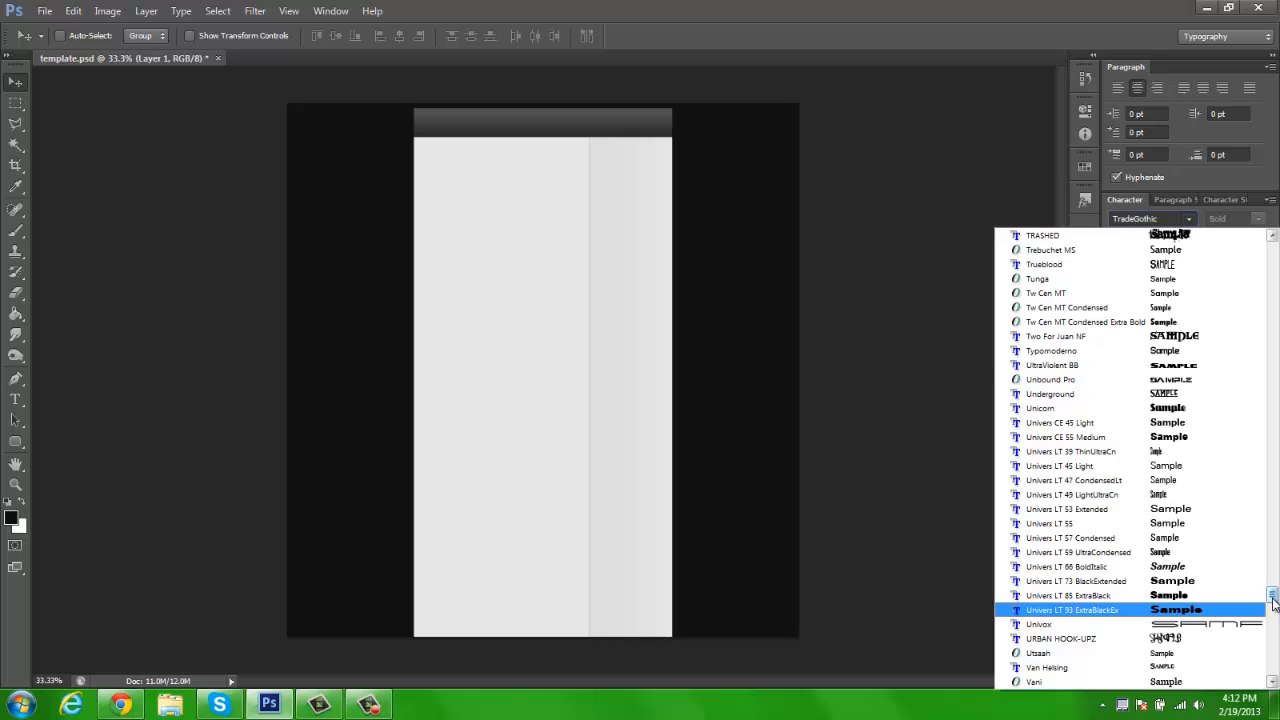
pyautogui.moveTo(1273, 600); pyautogui.dragTo(1274, 615)
pyautogui.scroll(1, 1174, 511)
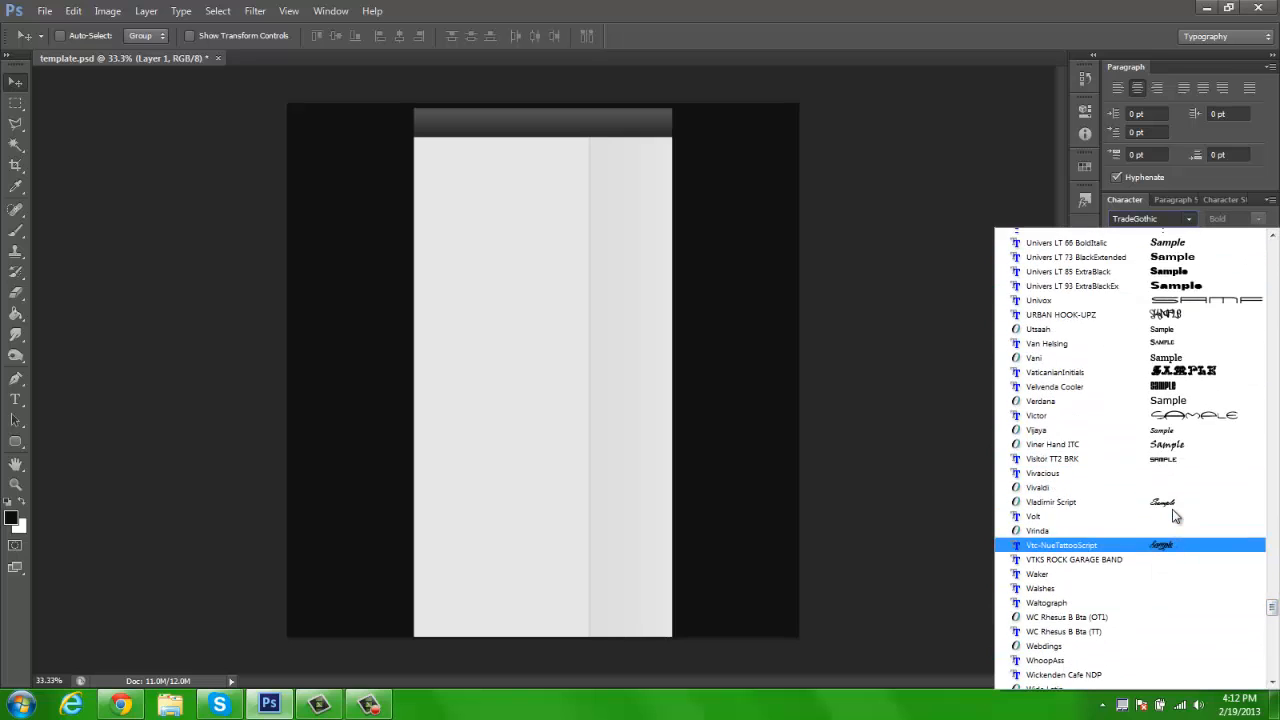
pyautogui.scroll(20, 1150, 480)
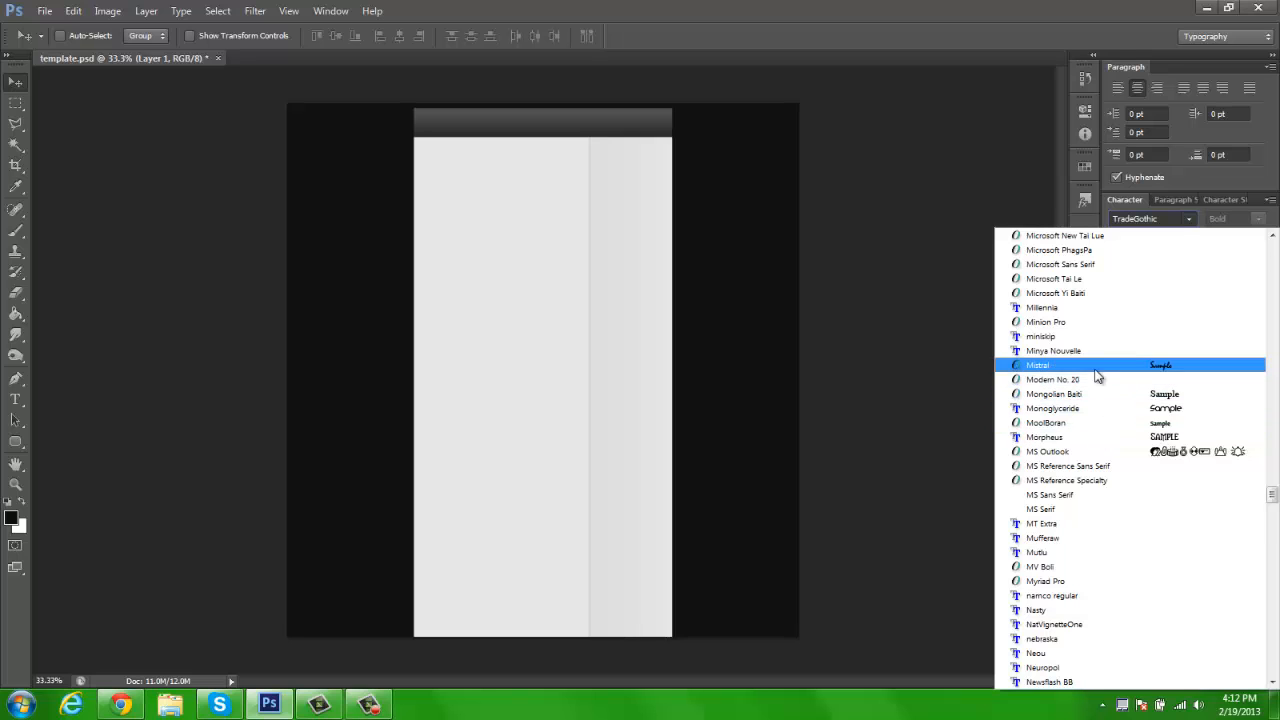
pyautogui.scroll(20, 1100, 470)
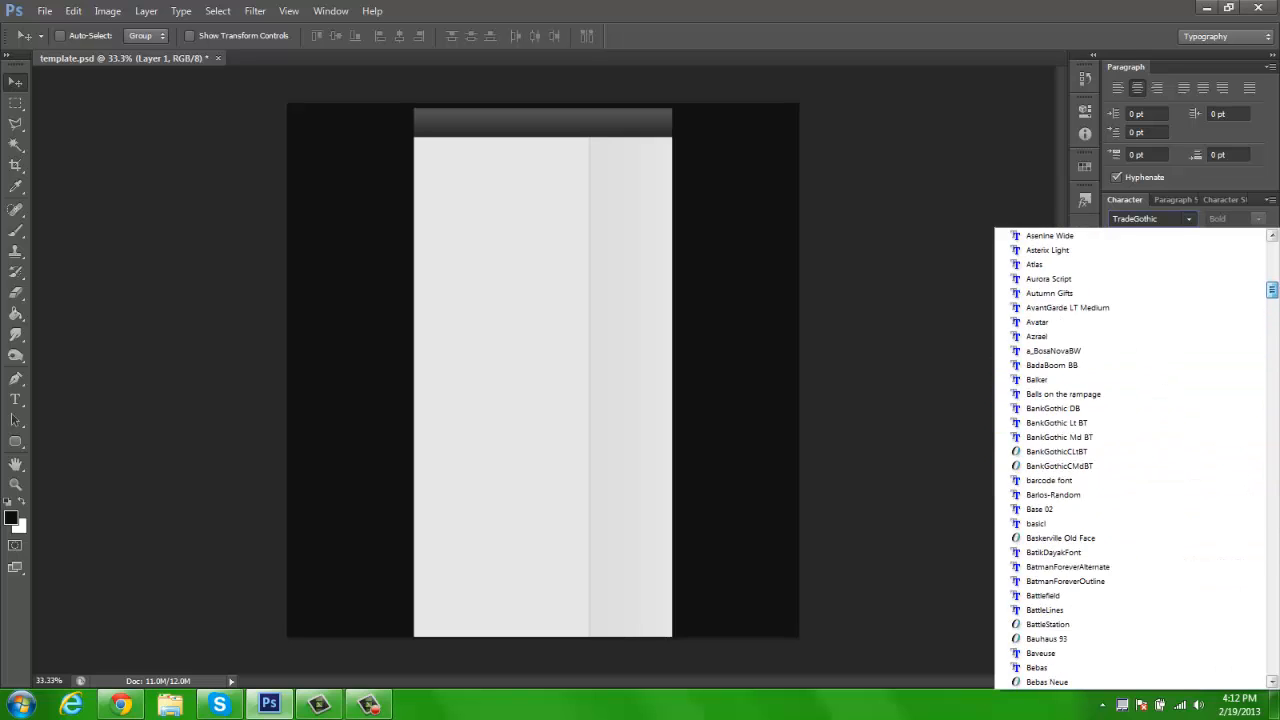
pyautogui.moveTo(1273, 289); pyautogui.dragTo(1273, 257)
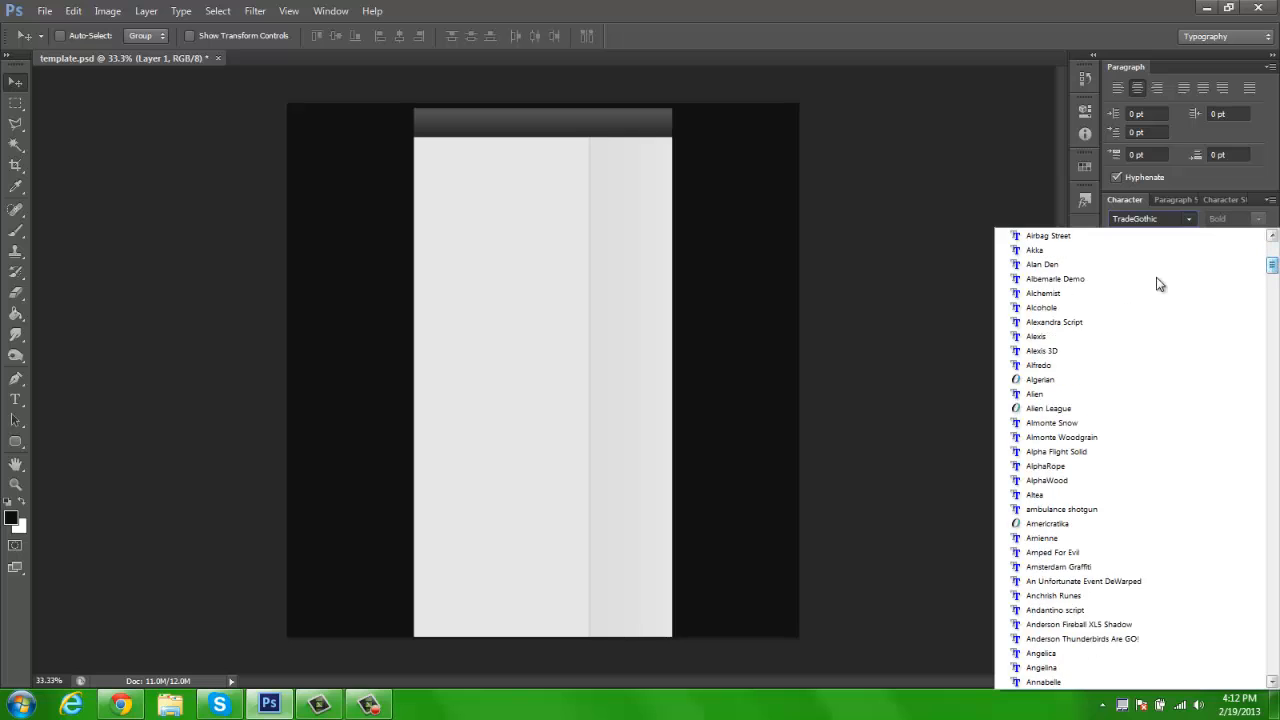
pyautogui.click(11, 399)
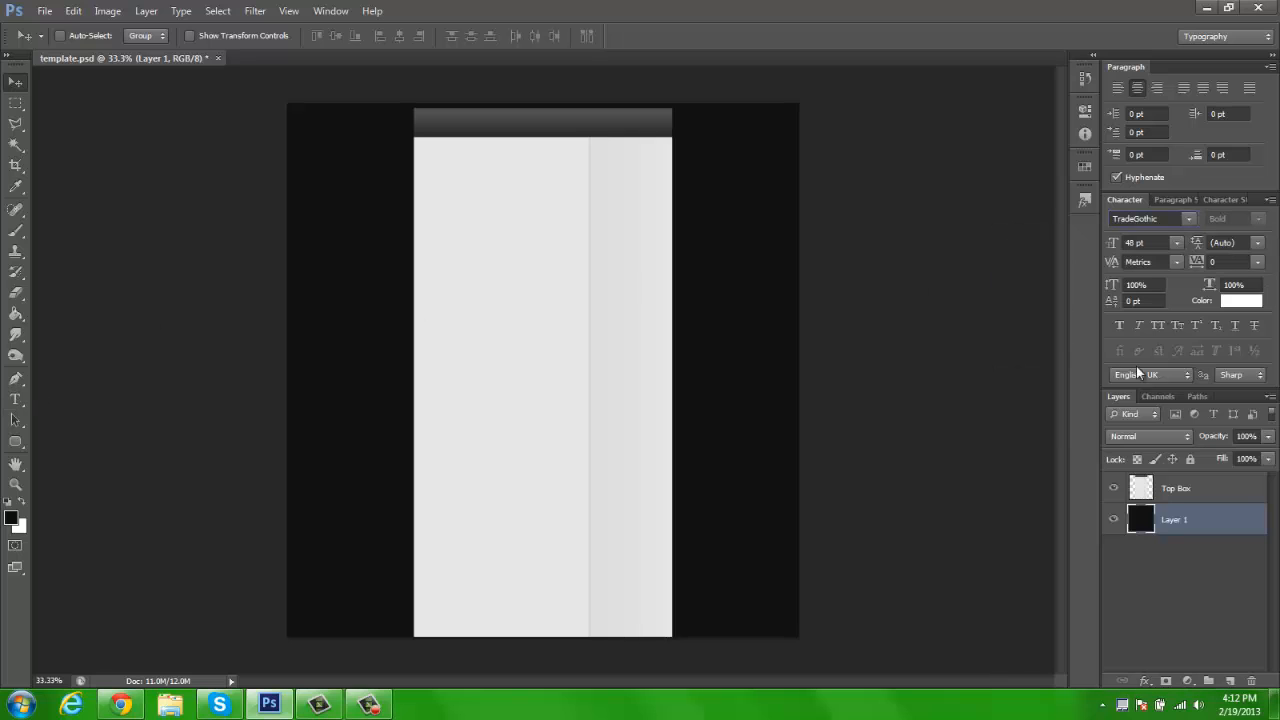
# Step: Activate the Type tool and set its font to Odessa LET
pyautogui.click(15, 399)
pyautogui.click(1189, 218)
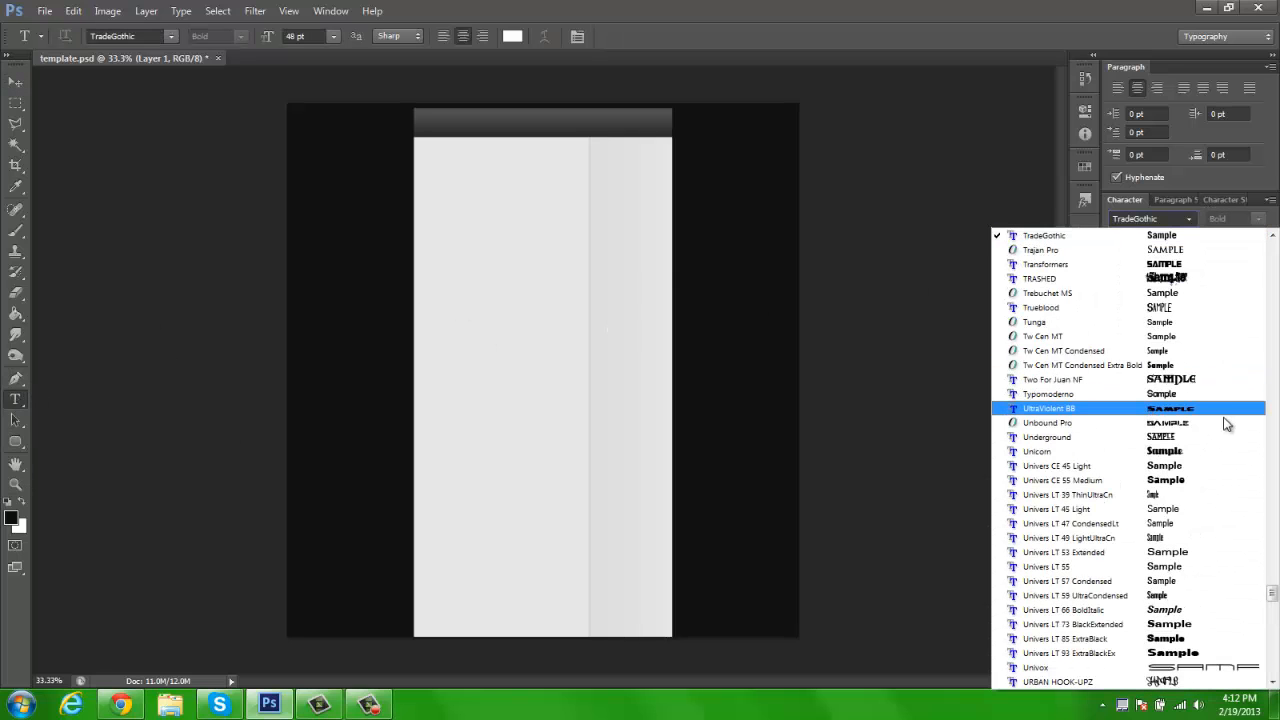
pyautogui.moveTo(1274, 585); pyautogui.dragTo(1272, 508)
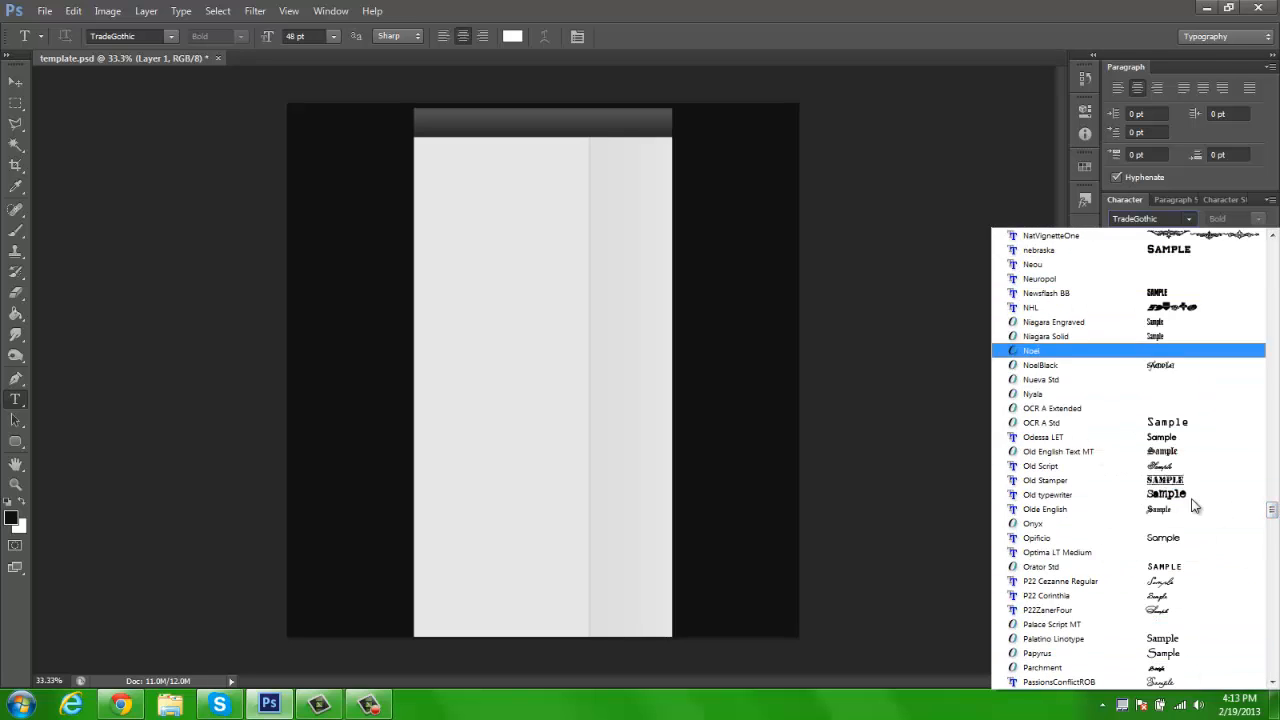
pyautogui.moveTo(1273, 514)
pyautogui.mouseDown()
pyautogui.moveTo(1273, 502)
pyautogui.moveTo(1274, 513)
pyautogui.mouseUp()
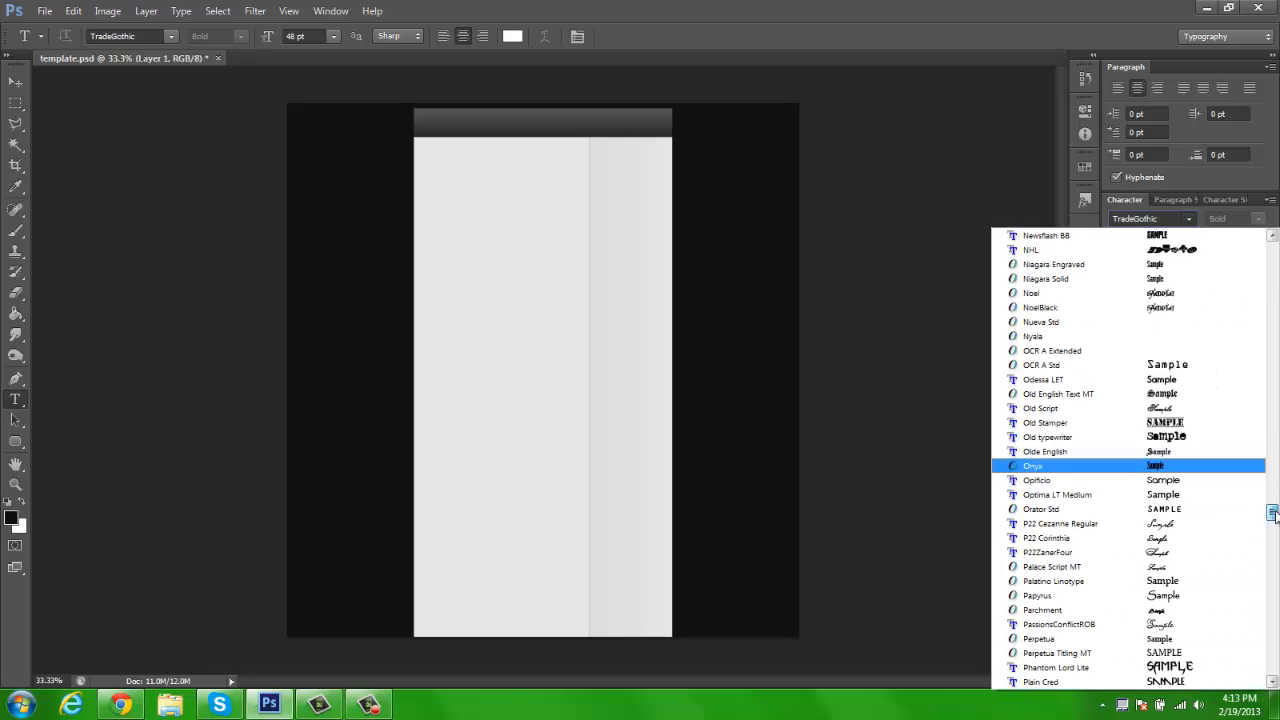
pyautogui.click(1079, 381)
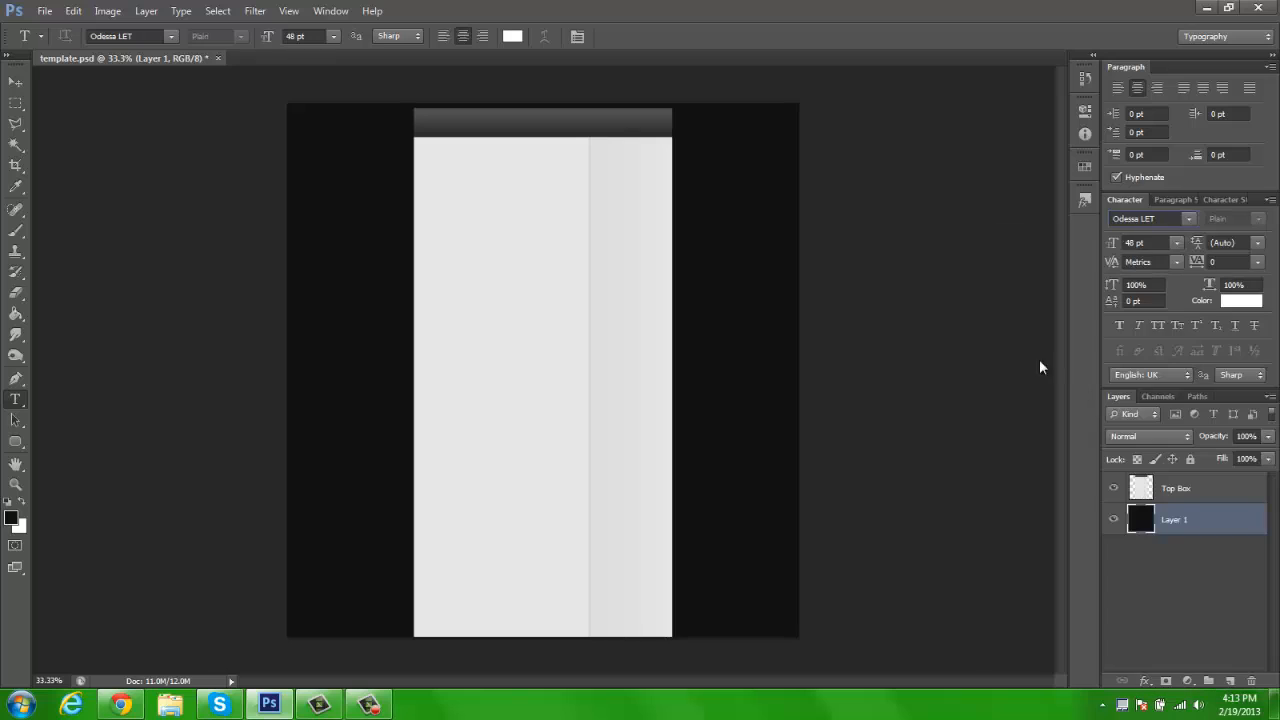
# Step: Add the text "Text" in the left dark margin and move it closer to the light content area
pyautogui.click(363, 254)
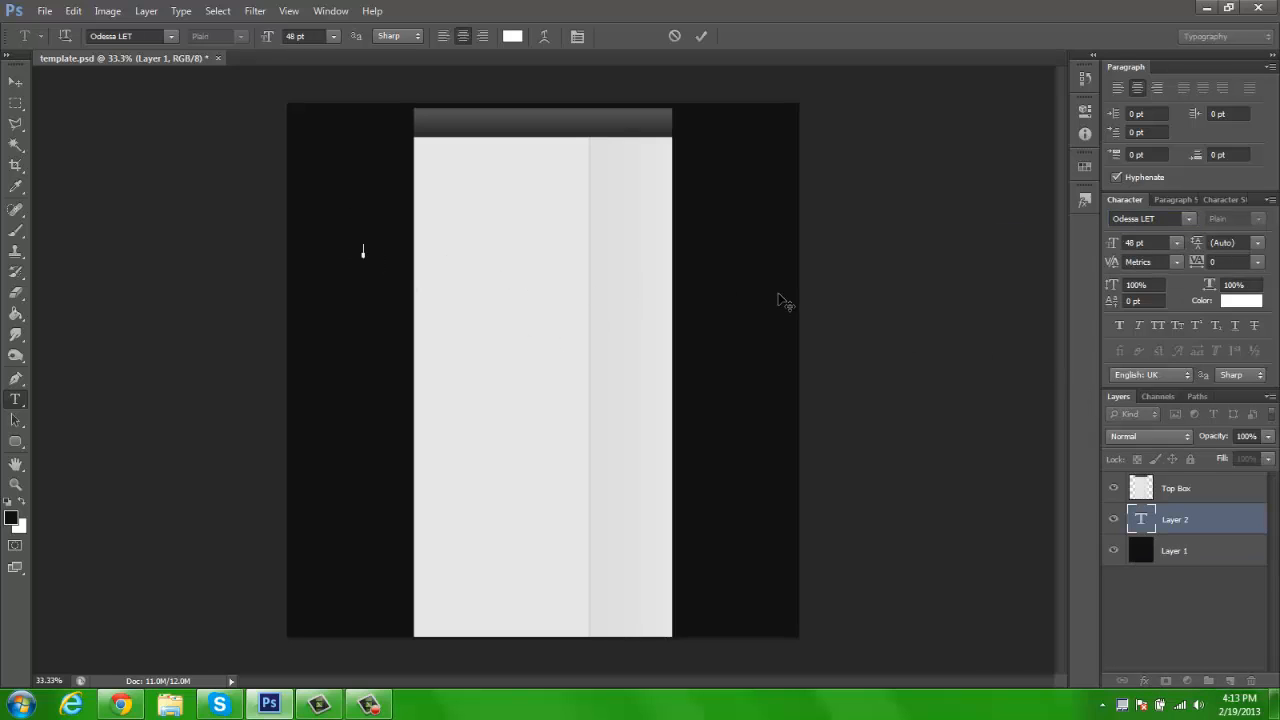
pyautogui.write('Text')
pyautogui.click(15, 81)
pyautogui.moveTo(449, 223)
pyautogui.mouseDown()
pyautogui.moveTo(479, 209)
pyautogui.moveTo(455, 201)
pyautogui.mouseUp()
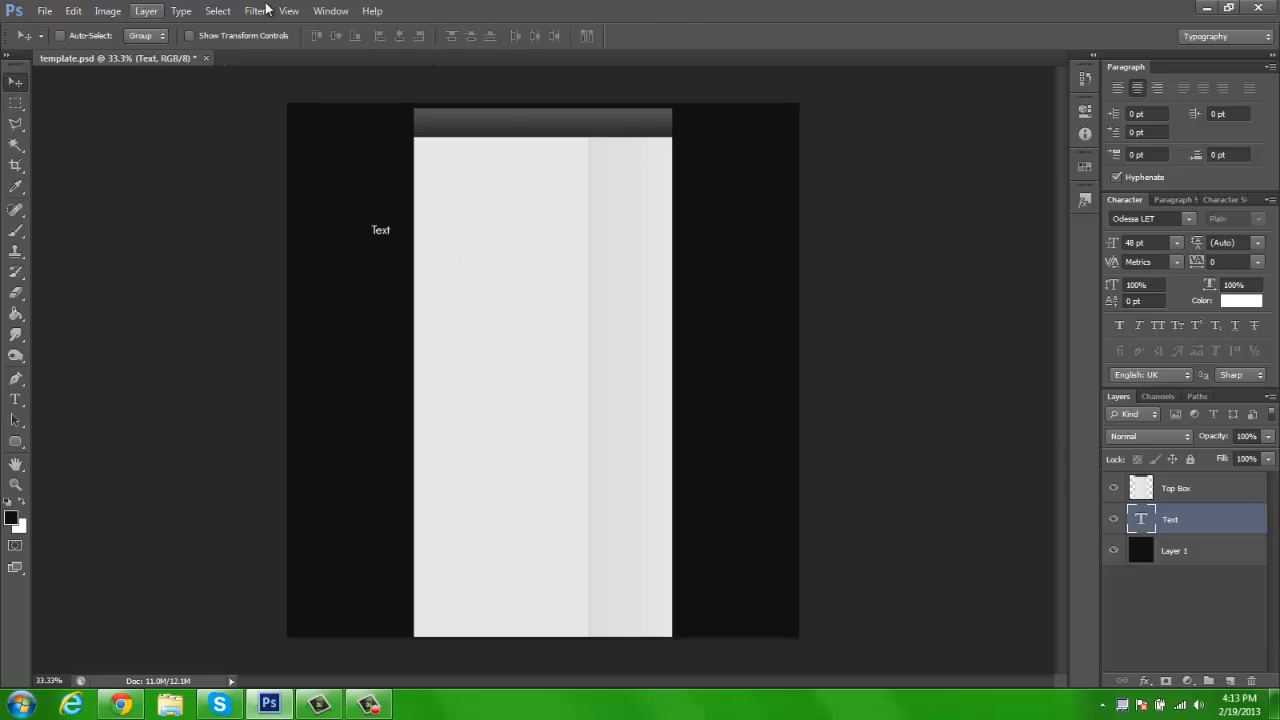
# Step: Show the rulers and place a vertical guide in the left dark margin at the 2 mark of the horizontal ruler
pyautogui.hotkey('ctrl', 'r')
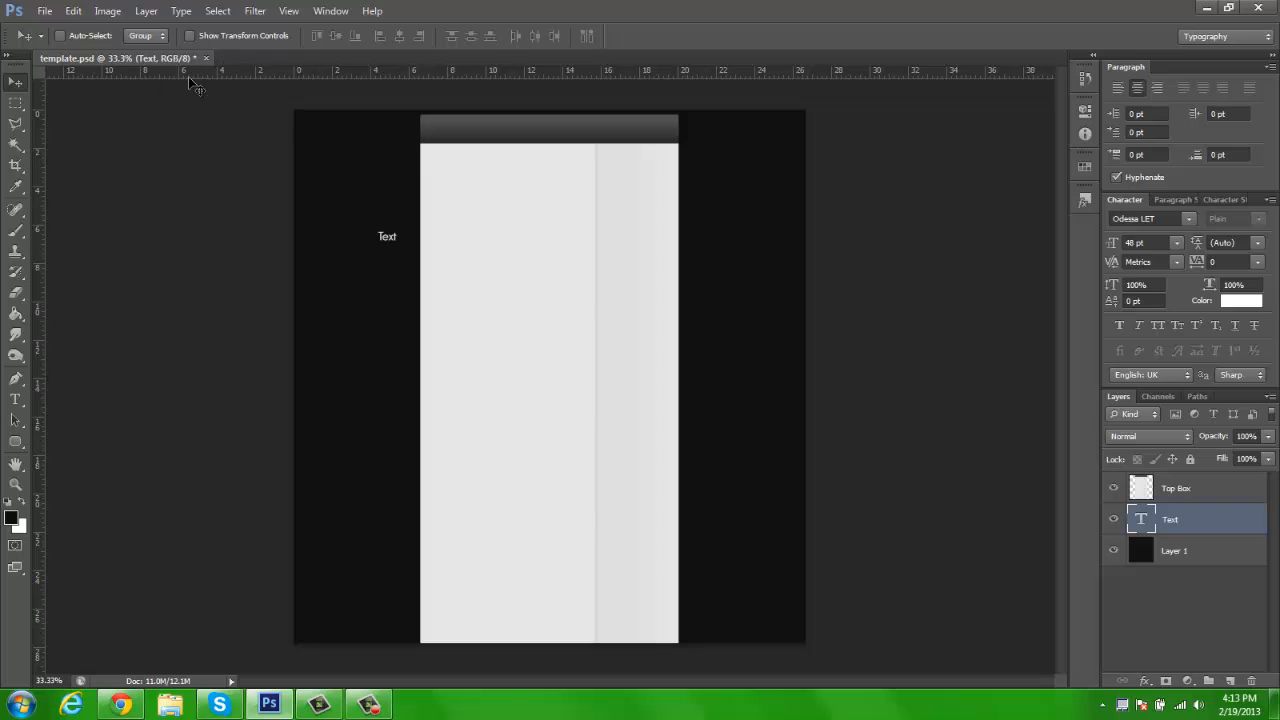
pyautogui.moveTo(128, 70); pyautogui.dragTo(355, 70)
pyautogui.moveTo(40, 173); pyautogui.dragTo(332, 172)
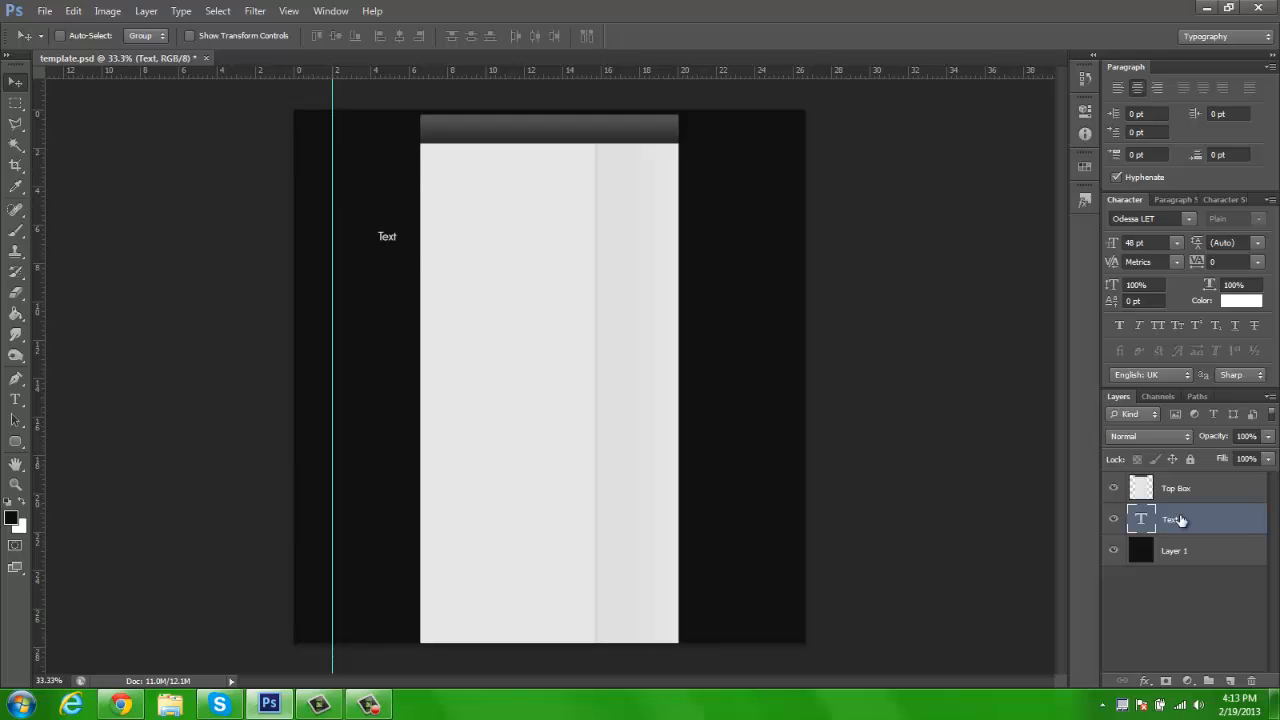
# Step: Move the text up beside the content area and place a second vertical guide in the right dark margin at about 24.5
pyautogui.moveTo(421, 244); pyautogui.dragTo(338, 185)
pyautogui.moveTo(322, 183); pyautogui.dragTo(400, 194)
pyautogui.moveTo(44, 206); pyautogui.dragTo(754, 240)
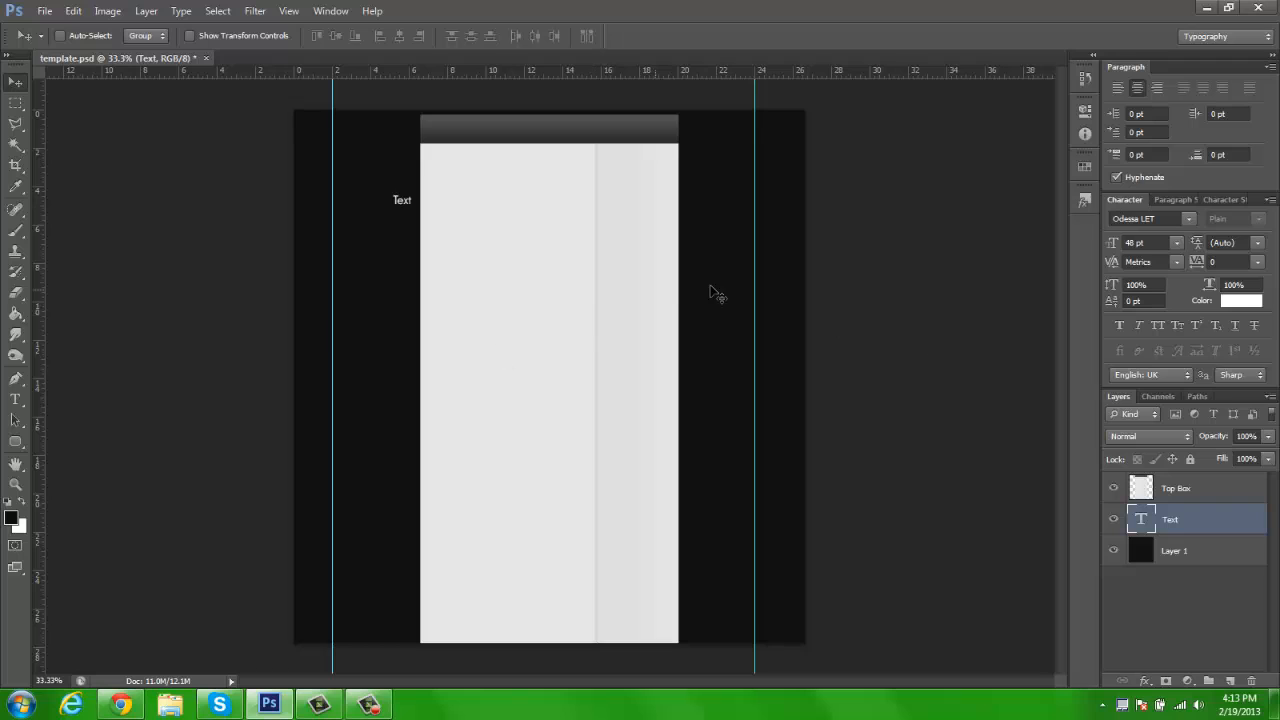
pyautogui.moveTo(756, 272); pyautogui.dragTo(767, 272)
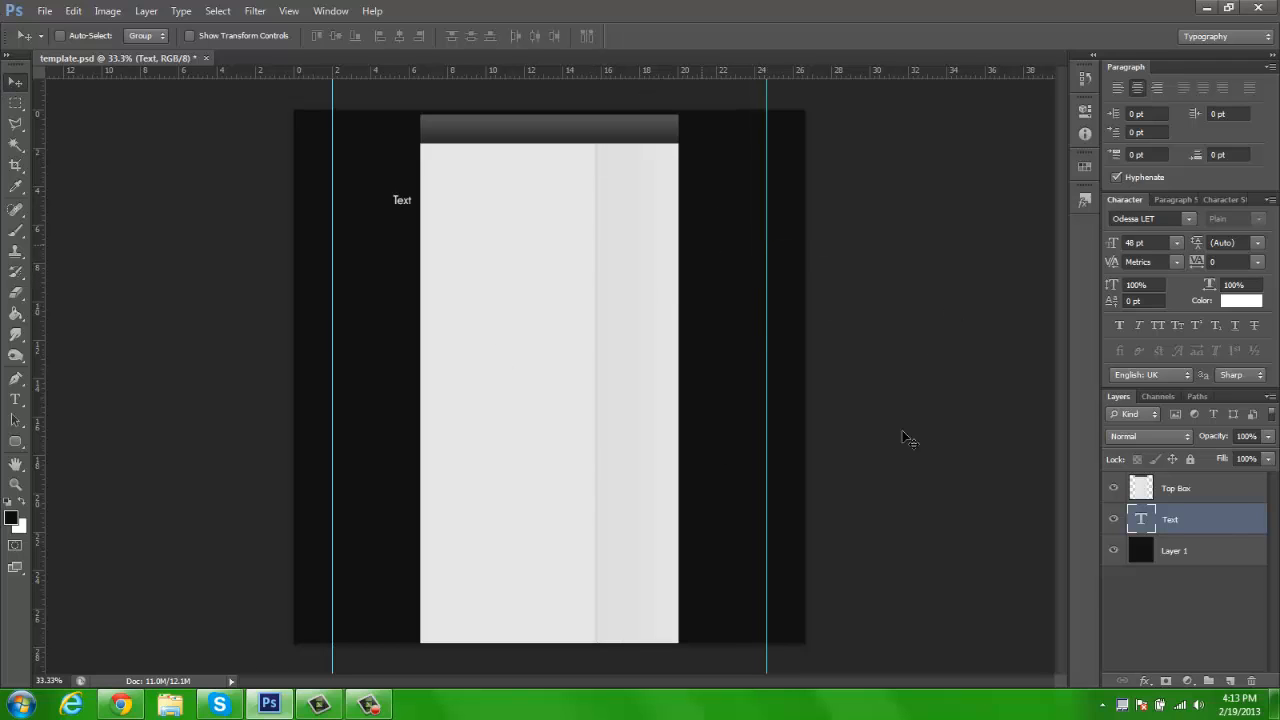
# Step: Rotate the text by -90° so it reads upward and move it near the upper end of the left dark margin
pyautogui.press('z')
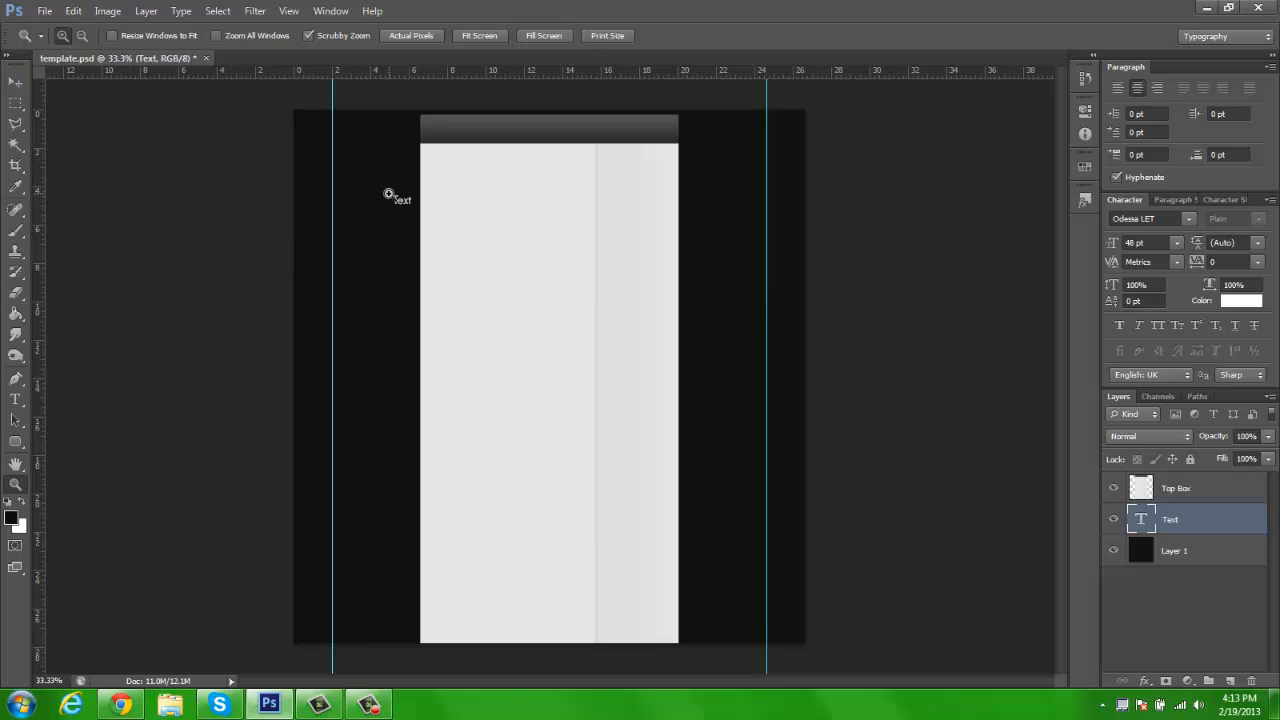
pyautogui.click(397, 196)
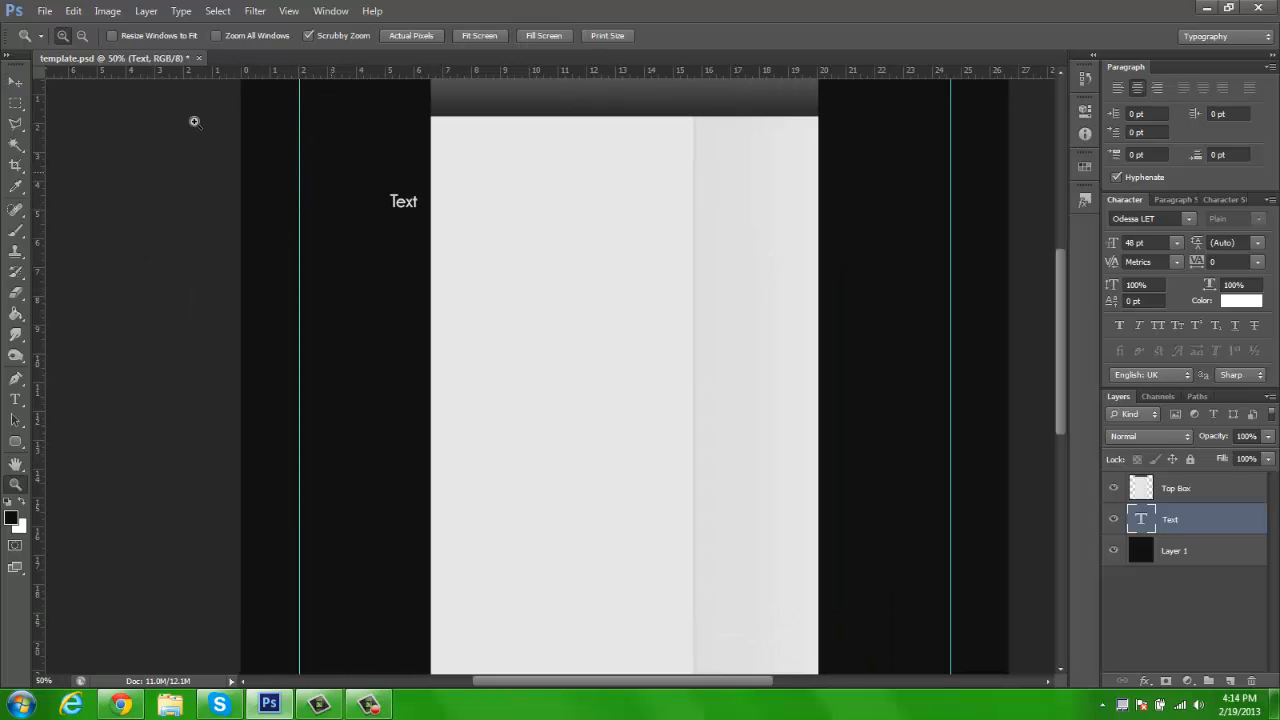
pyautogui.click(15, 82)
pyautogui.press('space')
pyautogui.moveTo(482, 261); pyautogui.dragTo(432, 323)
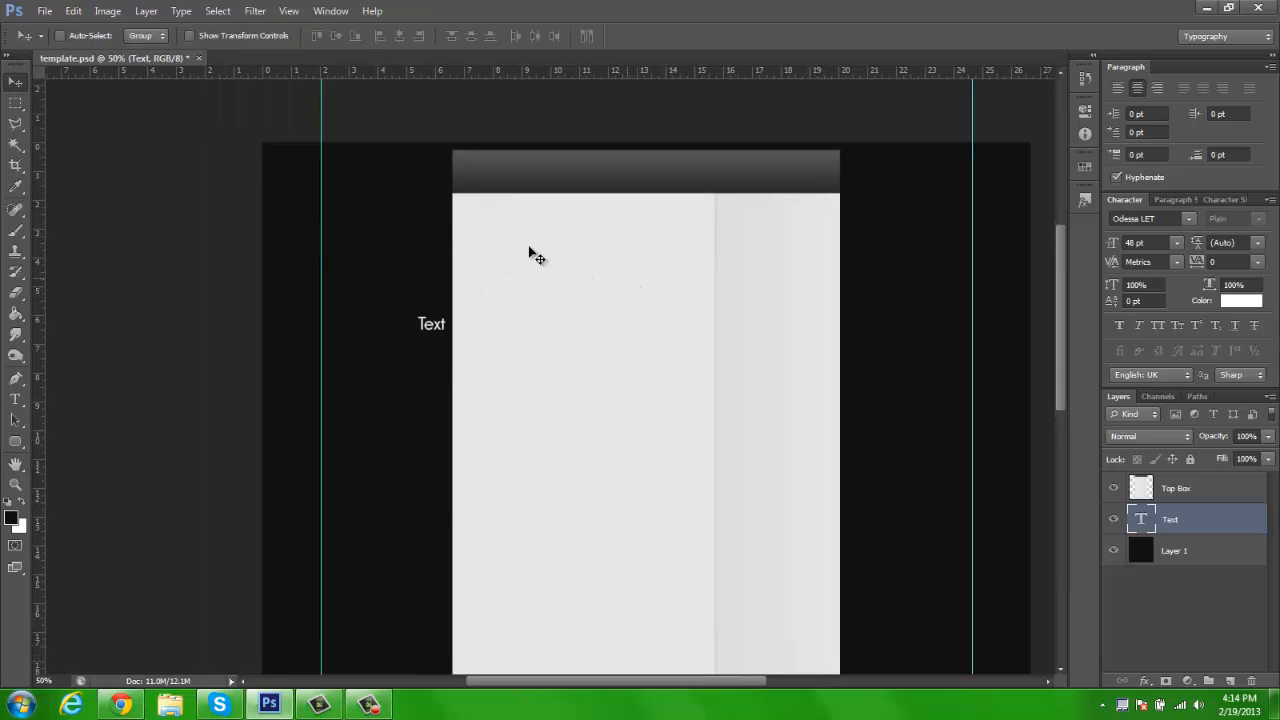
pyautogui.hotkey('ctrl', 't')
pyautogui.moveTo(263, 263); pyautogui.dragTo(259, 292)
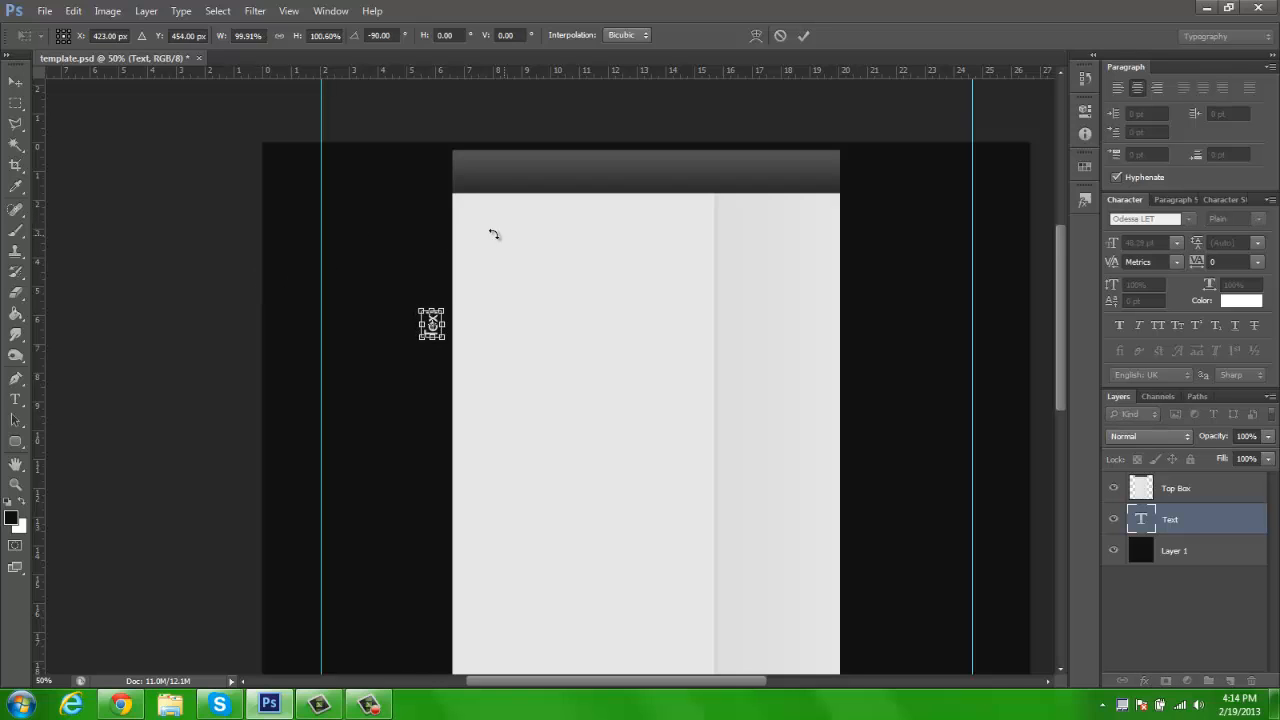
pyautogui.moveTo(392, 215); pyautogui.dragTo(572, 180)
pyautogui.moveTo(194, 111); pyautogui.dragTo(217, 131)
pyautogui.press('Return')
pyautogui.moveTo(445, 287); pyautogui.dragTo(449, 246)
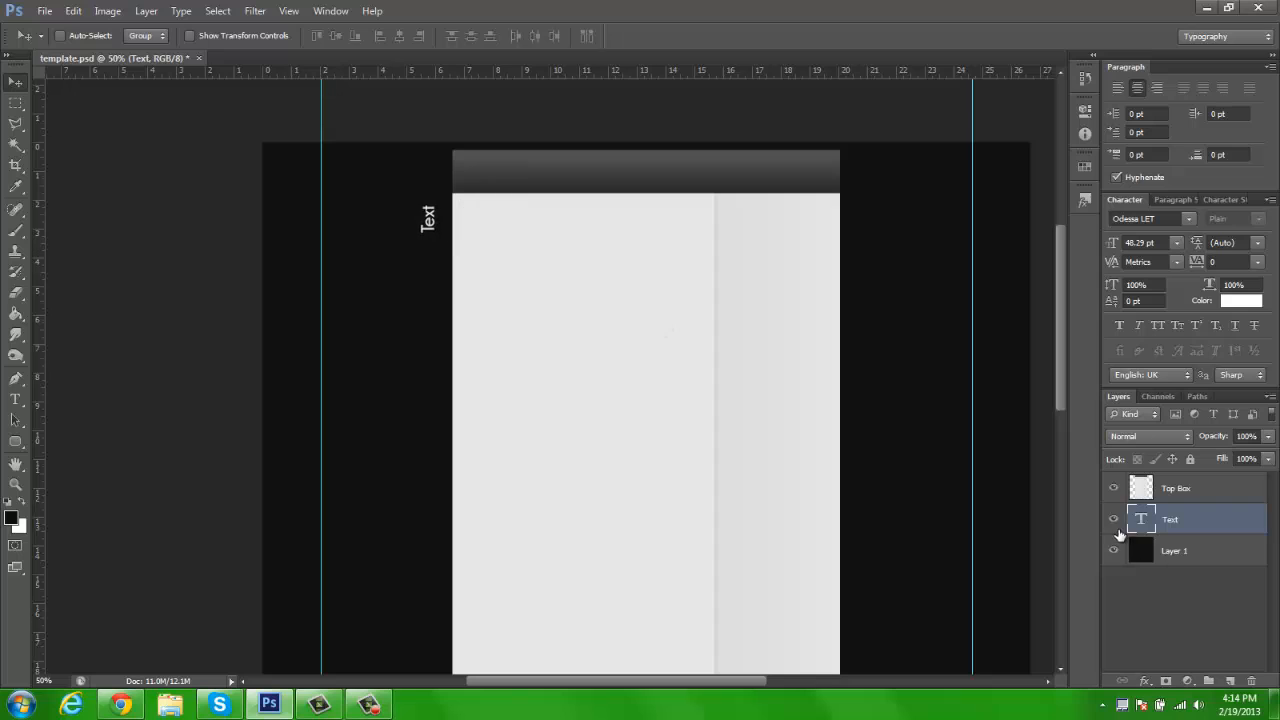
# Step: Hide the Text layer and add a new empty layer directly above Layer 1
pyautogui.click(1194, 551)
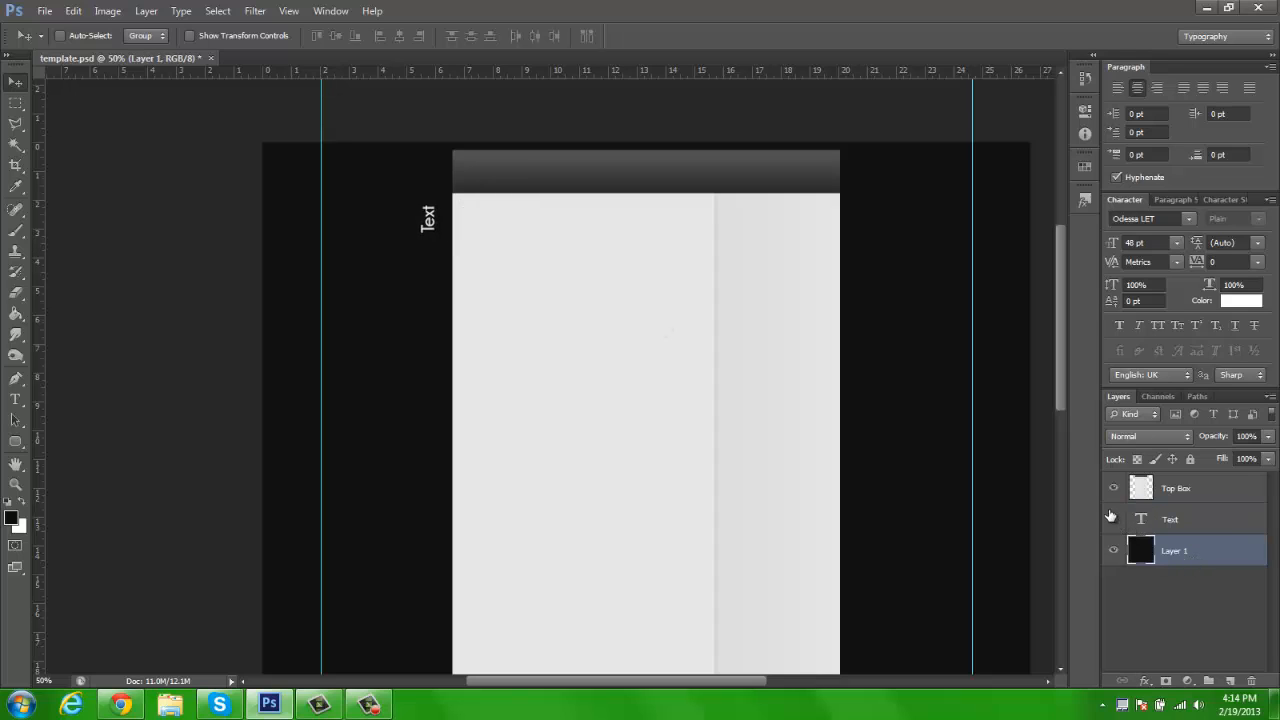
pyautogui.click(1112, 518)
pyautogui.moveTo(701, 480); pyautogui.dragTo(686, 435)
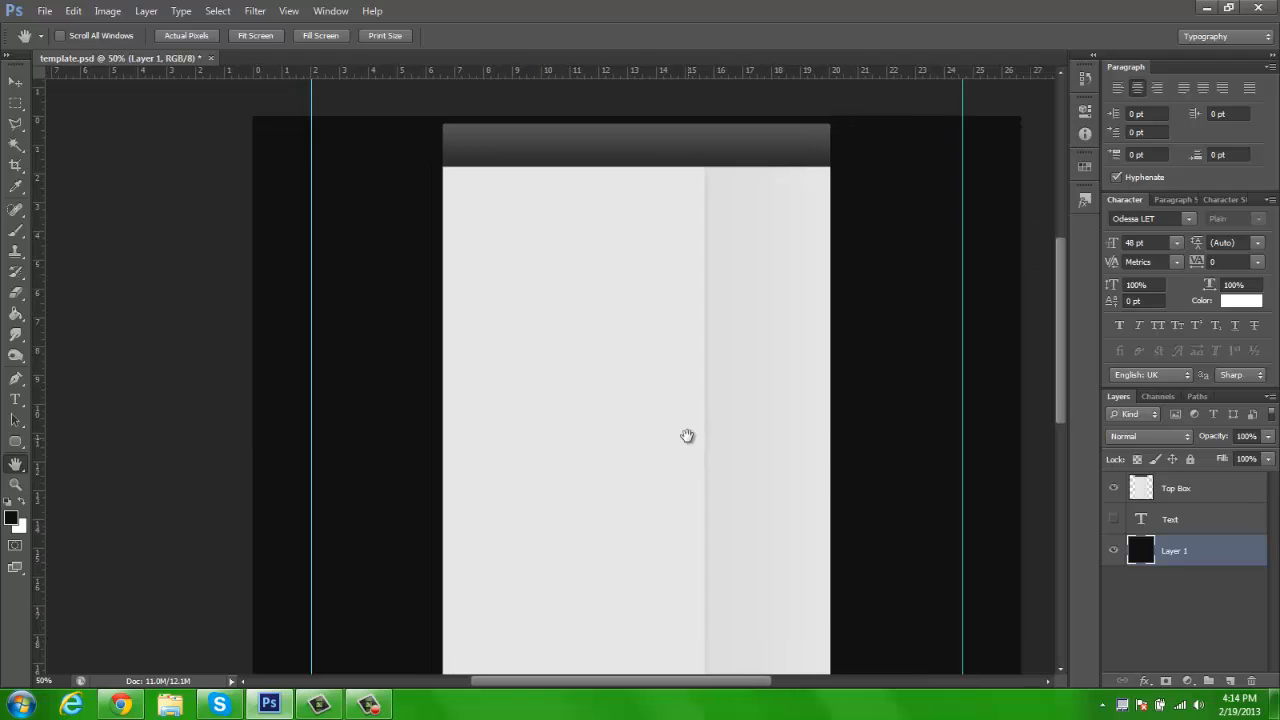
pyautogui.click(1232, 680)
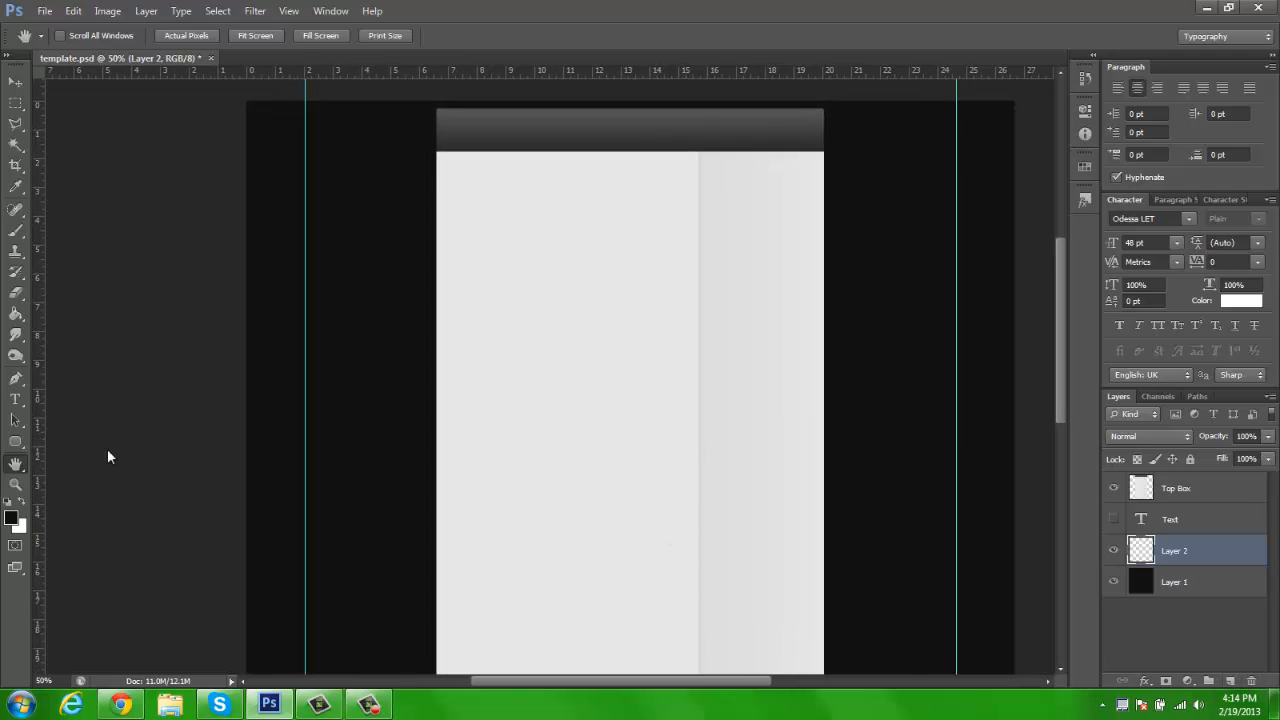
# Step: Activate the Rounded Rectangle tool and set the foreground colour to mid grey #575757
pyautogui.click(13, 443)
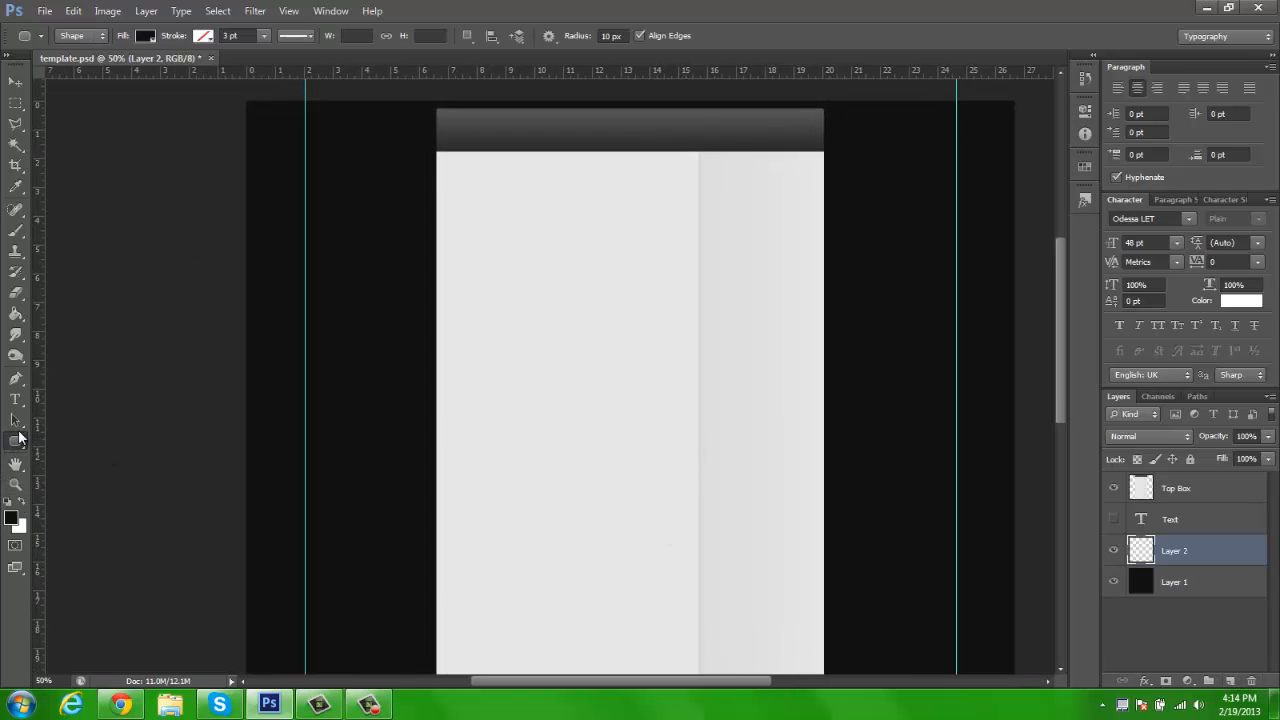
pyautogui.click(18, 441)
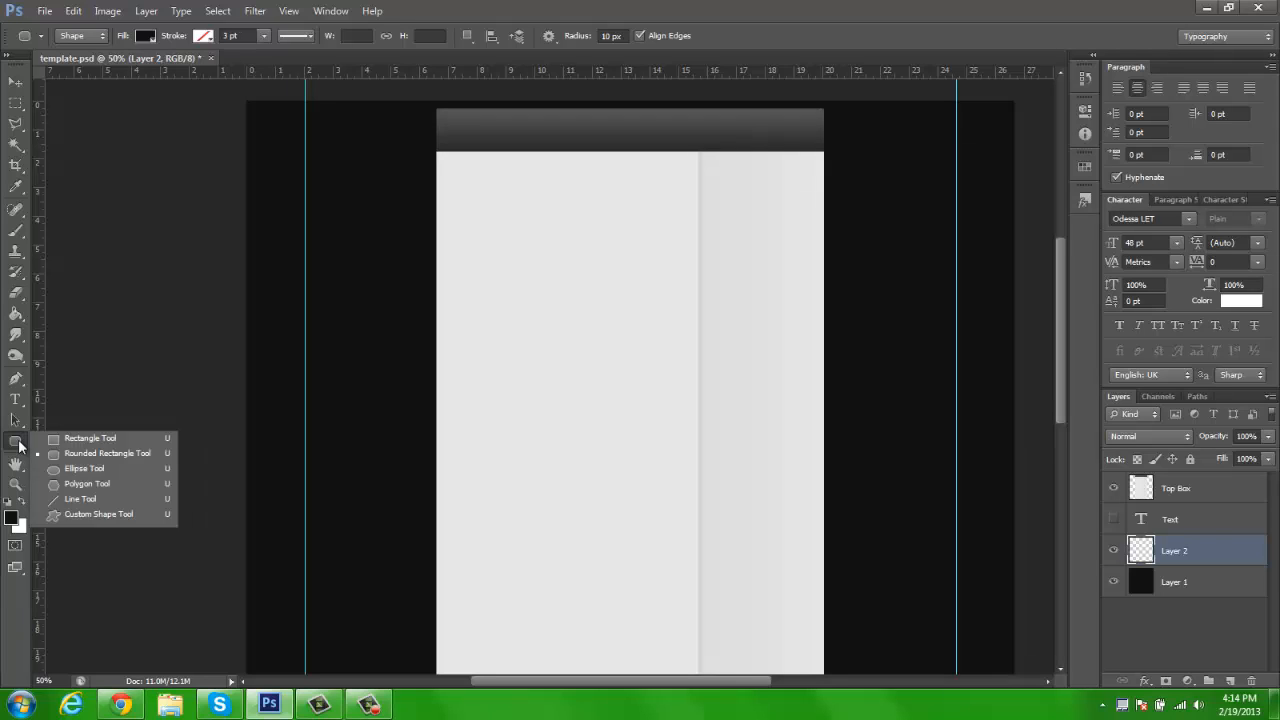
pyautogui.click(21, 442)
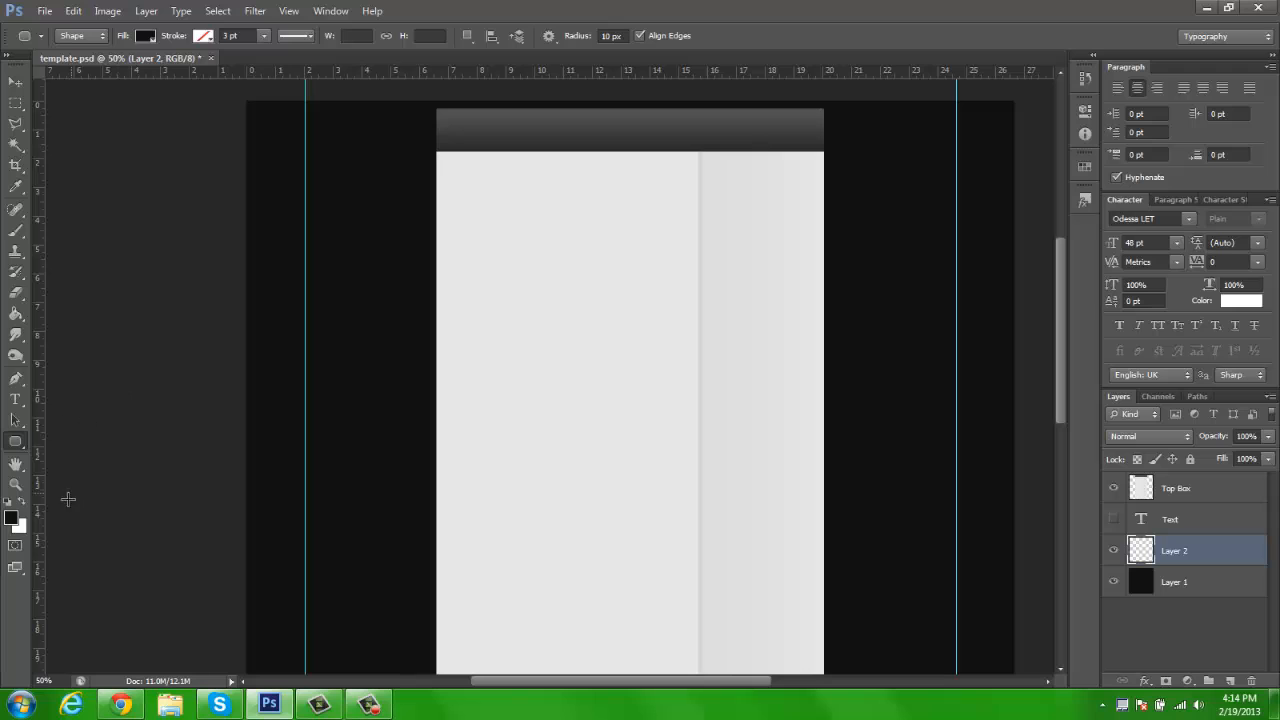
pyautogui.click(10, 518)
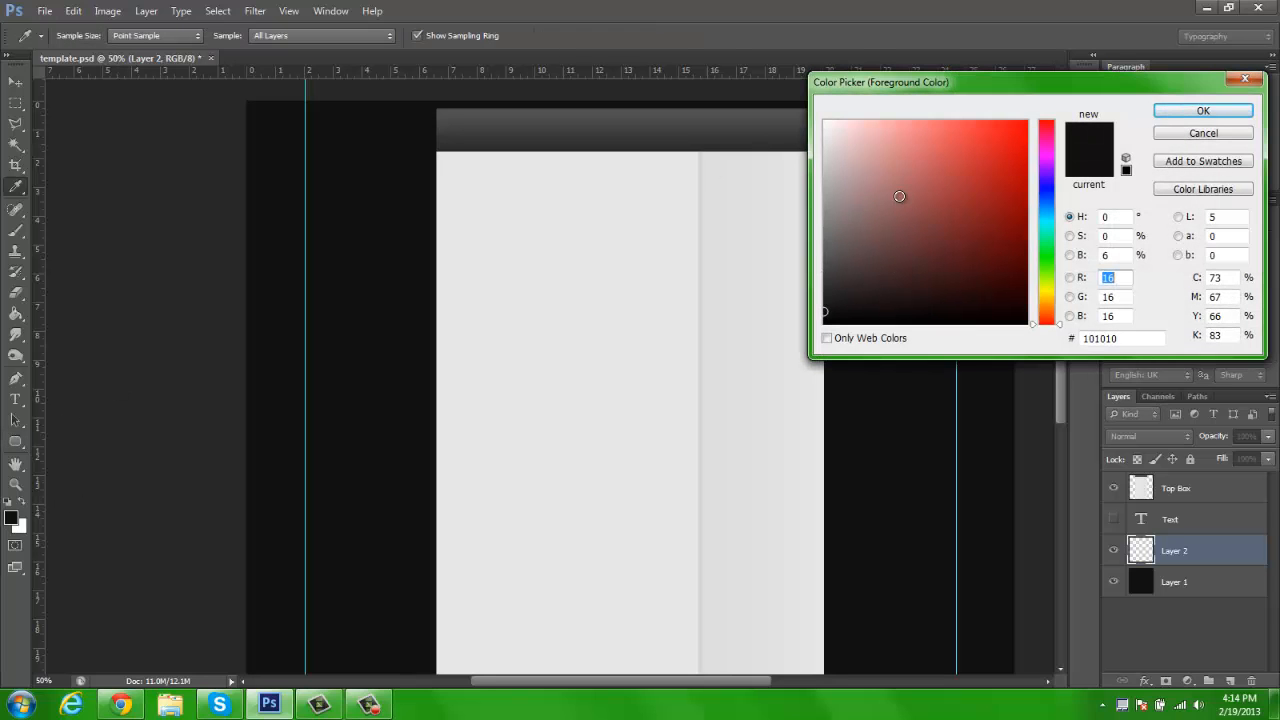
pyautogui.click(1201, 111)
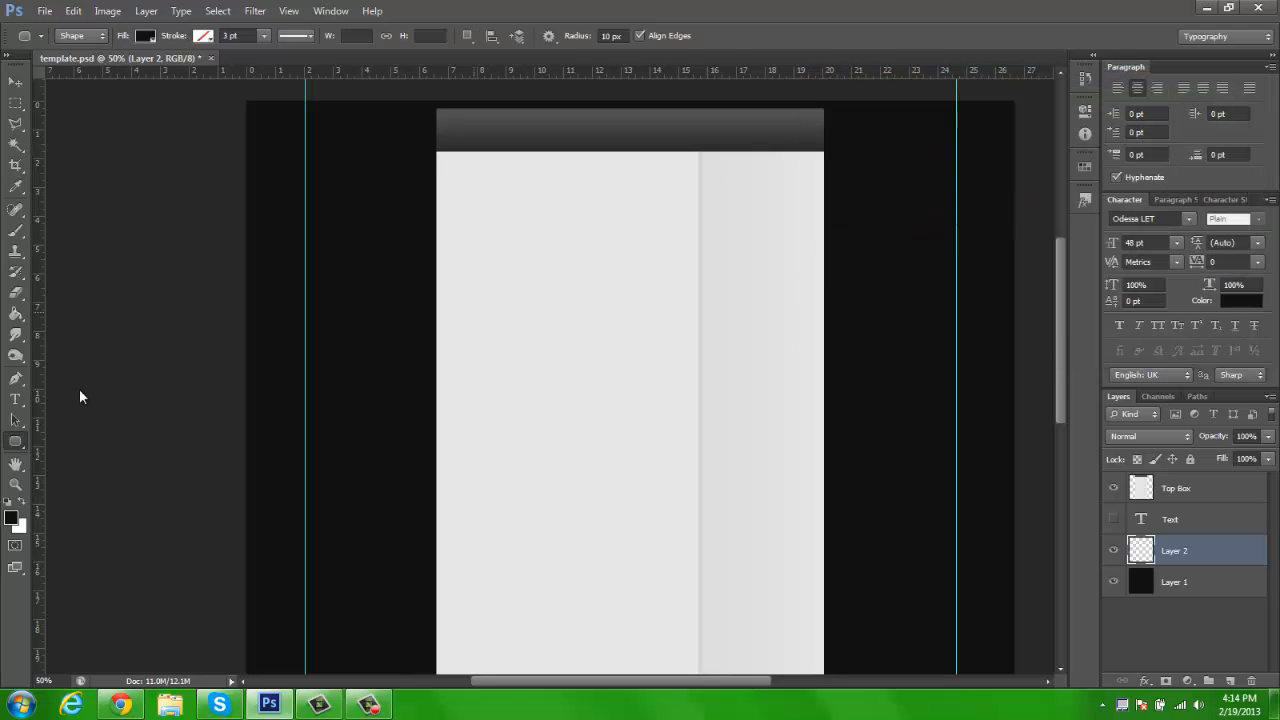
pyautogui.click(10, 518)
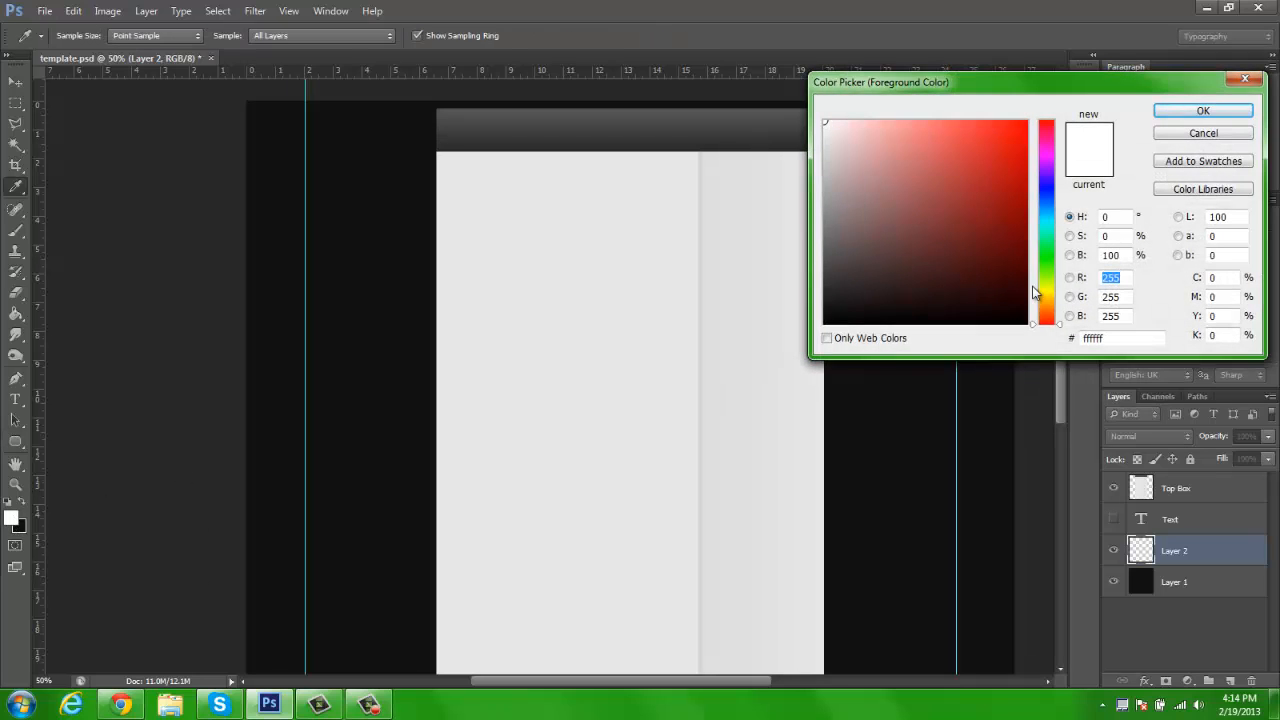
pyautogui.moveTo(904, 260)
pyautogui.mouseDown()
pyautogui.moveTo(805, 307)
pyautogui.moveTo(805, 254)
pyautogui.mouseUp()
pyautogui.click(1203, 110)
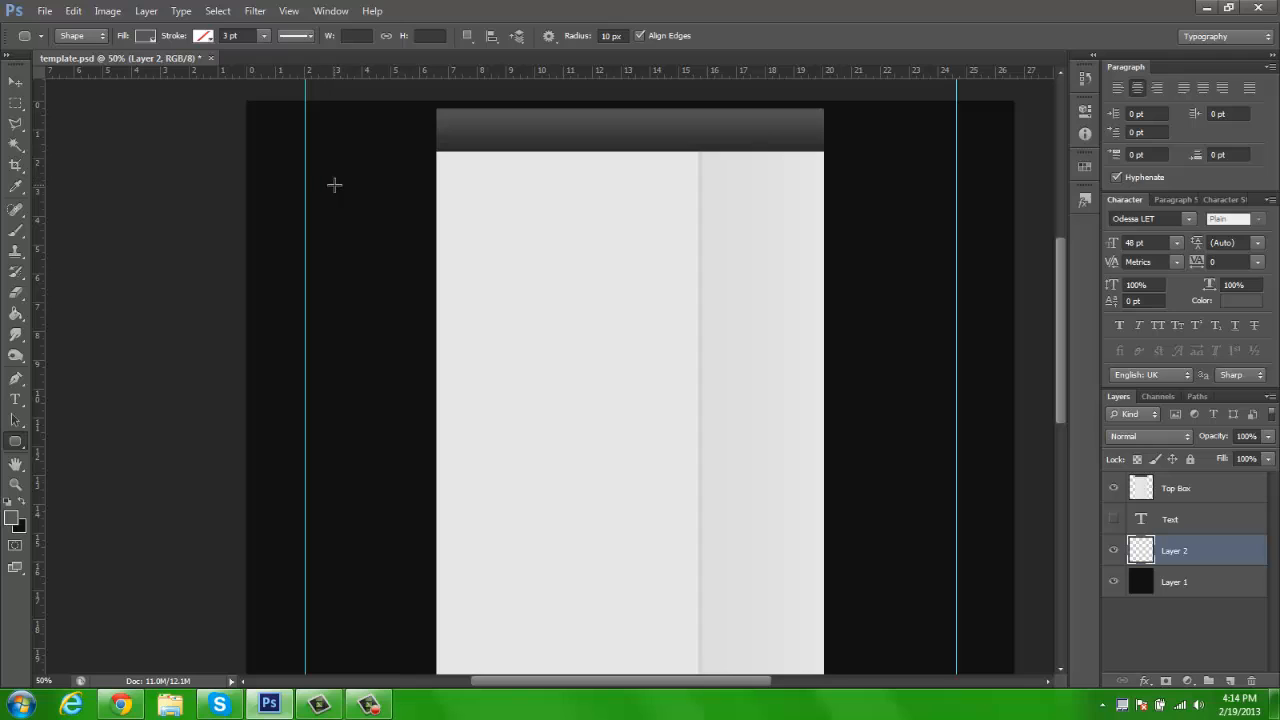
# Step: Draw a rounded rectangle about 158 × 1250 px in the left dark margin and duplicate it into the right margin
pyautogui.moveTo(364, 155); pyautogui.dragTo(427, 651)
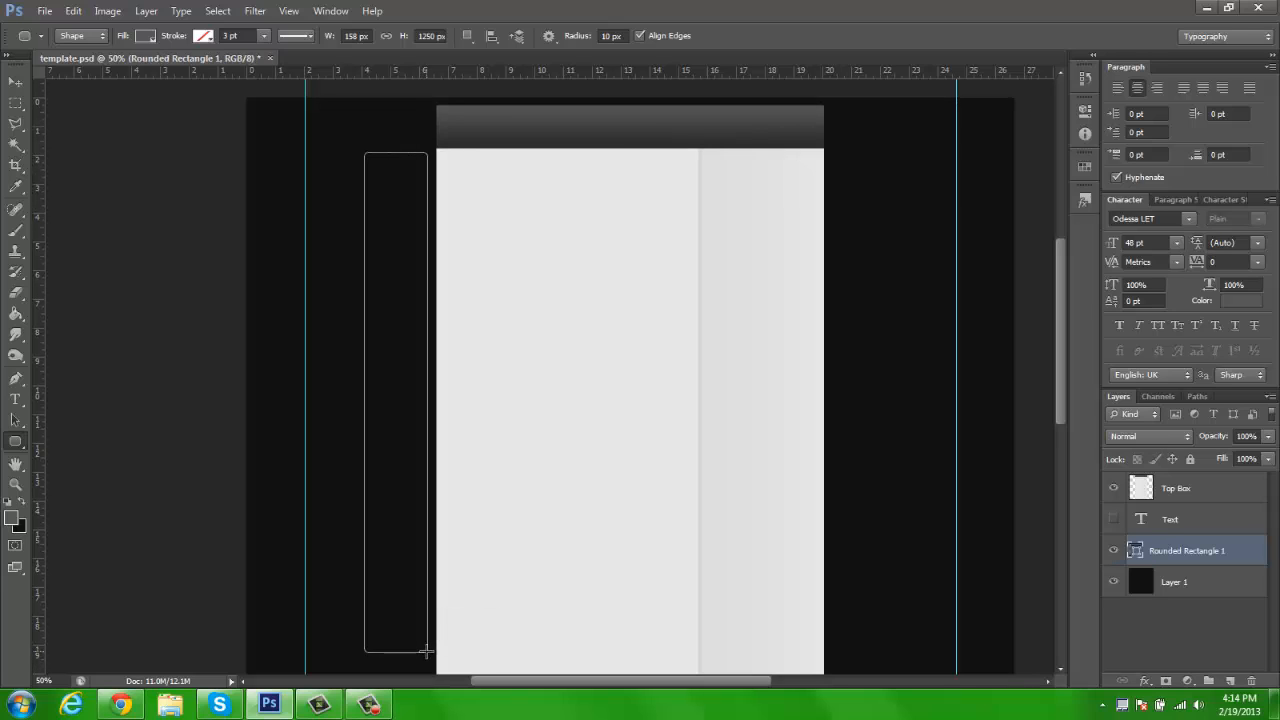
pyautogui.click(15, 81)
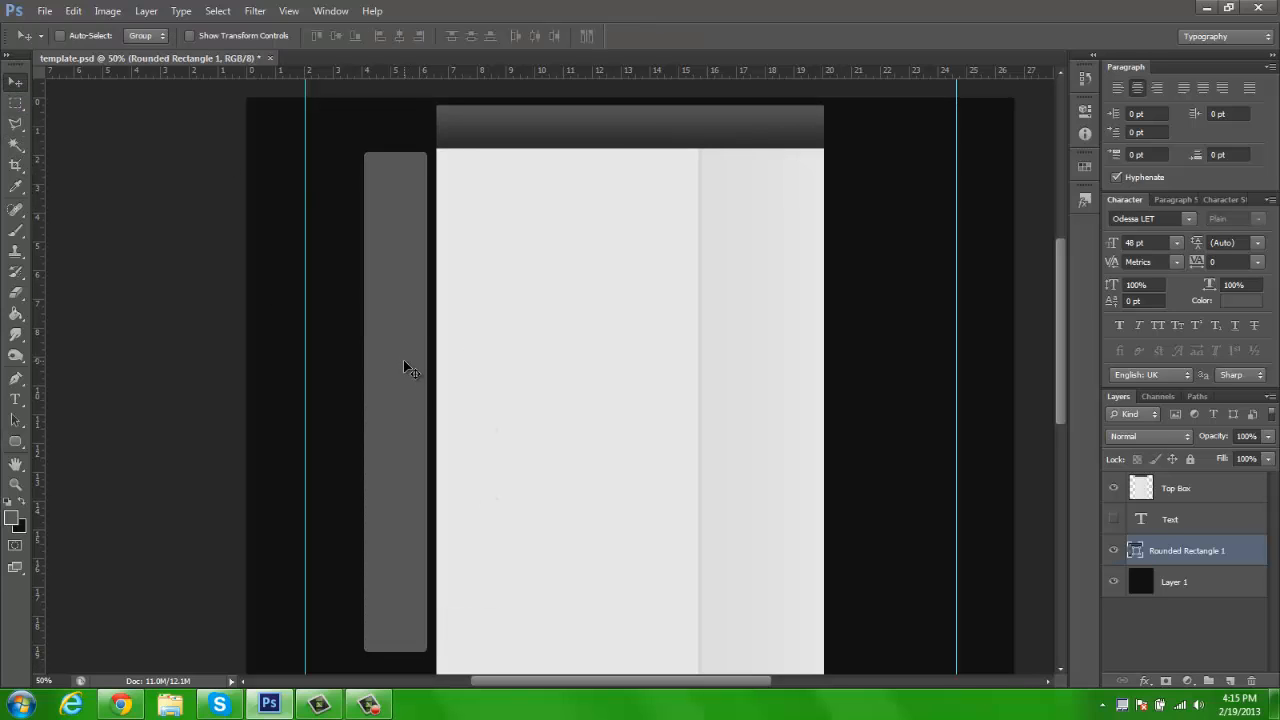
pyautogui.moveTo(403, 359); pyautogui.dragTo(855, 384)
# Step: Move the left rounded rectangle to leave only a few pixels between it and the content area's left edge
pyautogui.press('z')
pyautogui.click(449, 306)
pyautogui.click(391, 320)
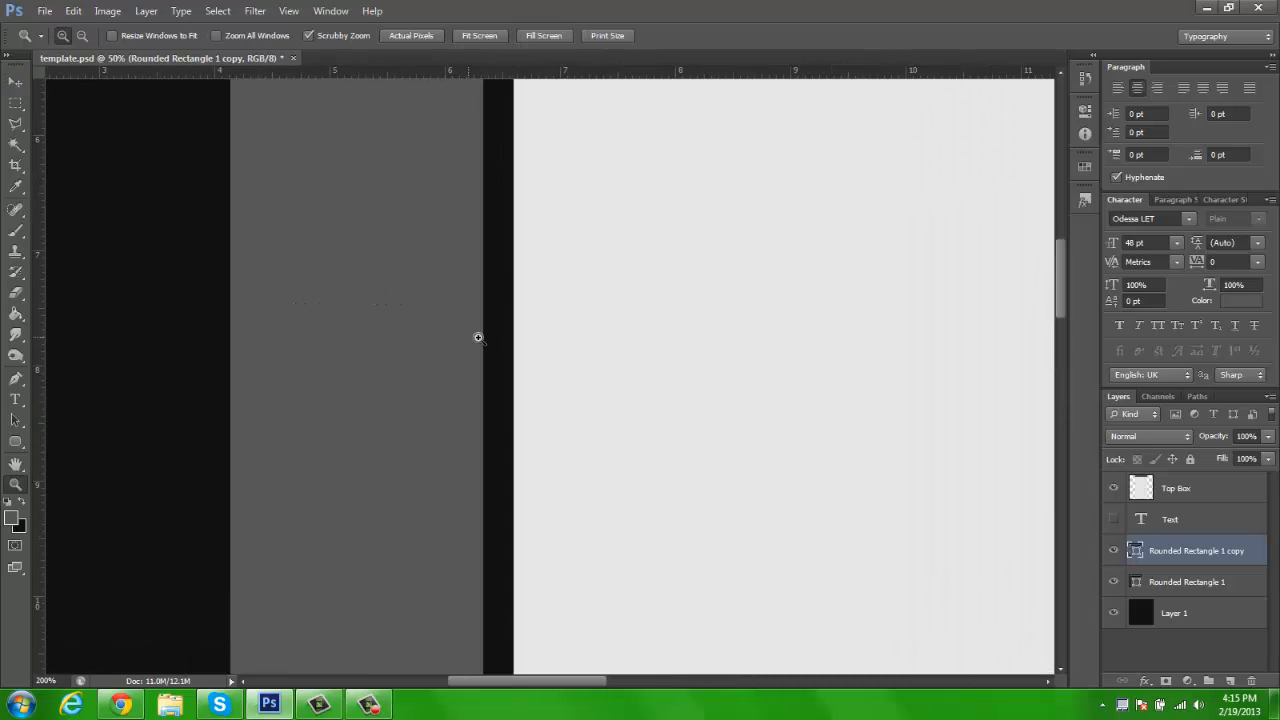
pyautogui.moveTo(478, 337); pyautogui.dragTo(589, 351)
pyautogui.press('v')
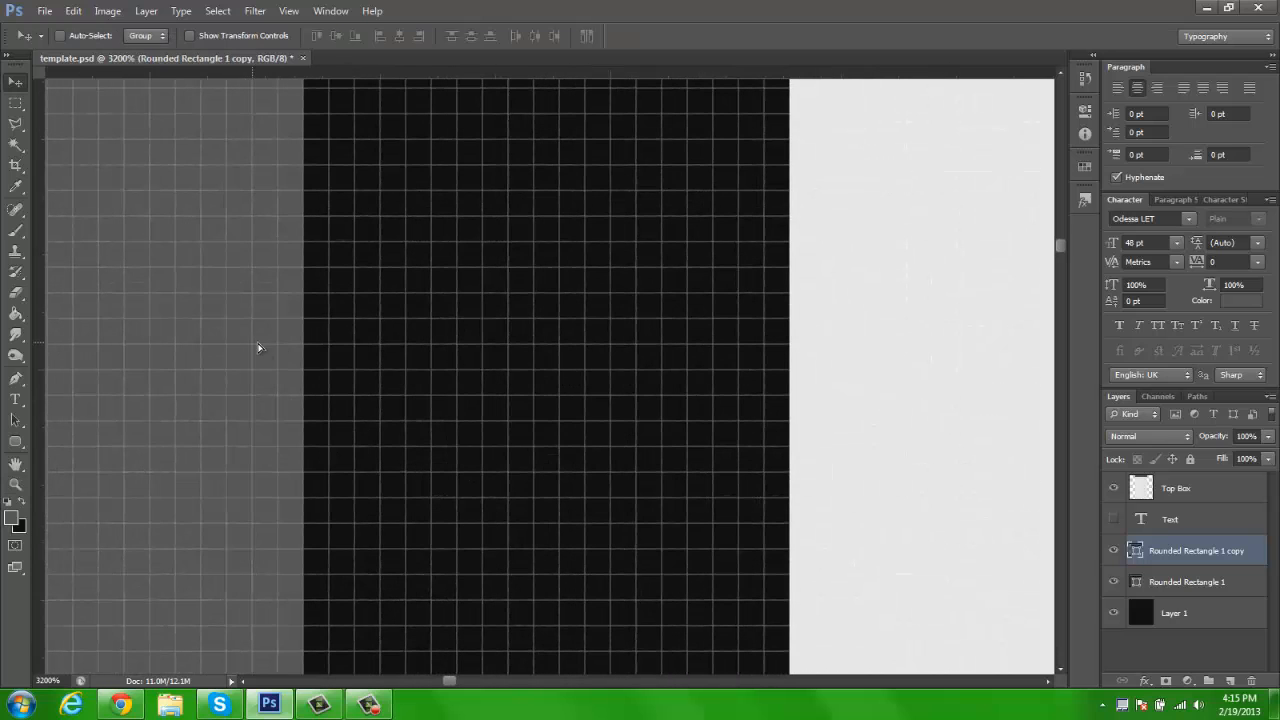
pyautogui.moveTo(258, 347); pyautogui.dragTo(423, 349)
pyautogui.click(1150, 580)
pyautogui.moveTo(276, 355); pyautogui.dragTo(612, 355)
# Step: Move the right rounded rectangle to leave only a few pixels between it and the content area's right edge
pyautogui.moveTo(792, 350); pyautogui.dragTo(170, 348)
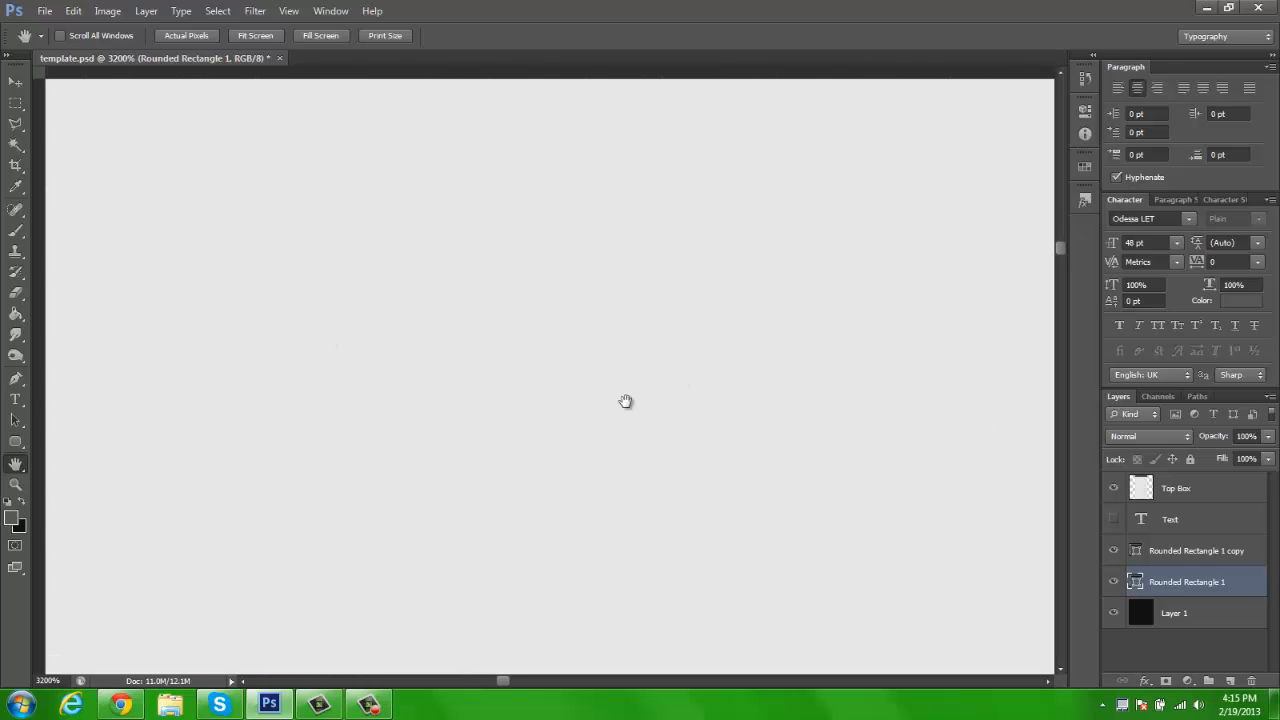
pyautogui.moveTo(760, 401); pyautogui.dragTo(220, 361)
pyautogui.moveTo(811, 397); pyautogui.dragTo(163, 354)
pyautogui.moveTo(872, 404); pyautogui.dragTo(190, 358)
pyautogui.moveTo(856, 440); pyautogui.dragTo(240, 471)
pyautogui.moveTo(819, 473); pyautogui.dragTo(583, 443)
pyautogui.moveTo(857, 432); pyautogui.dragTo(295, 437)
pyautogui.moveTo(682, 681); pyautogui.dragTo(842, 687)
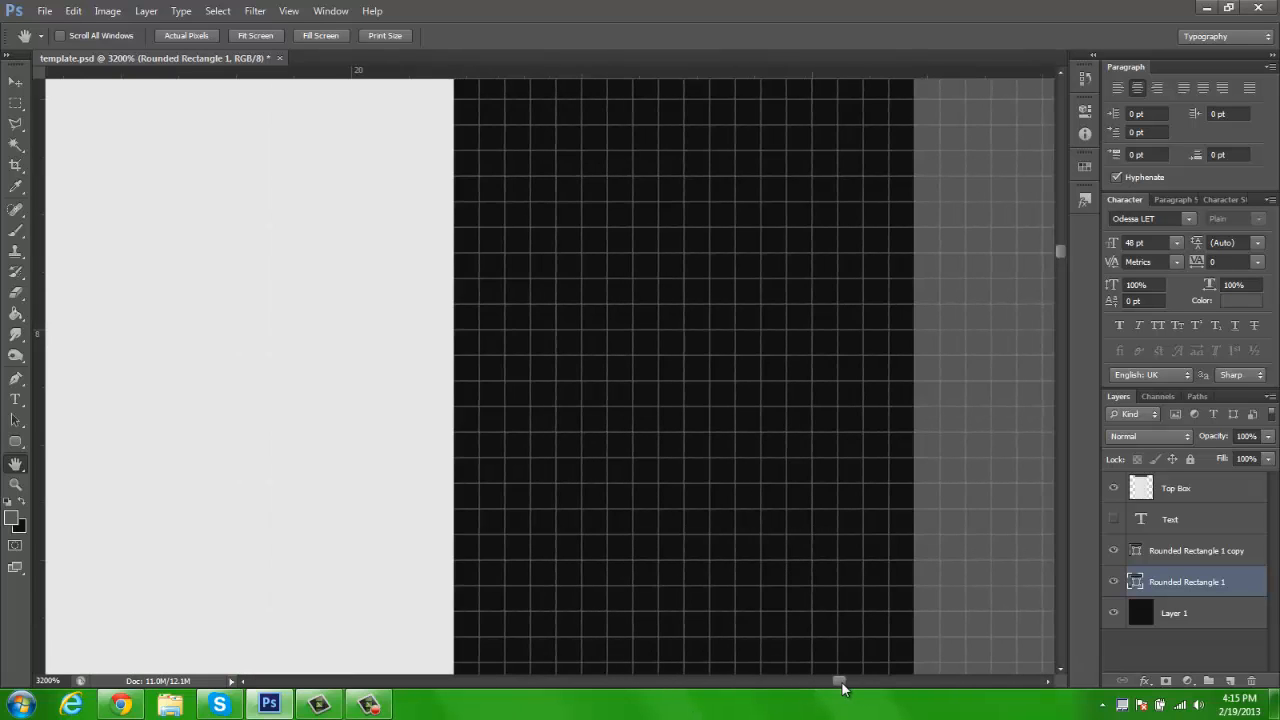
pyautogui.click(1208, 554)
pyautogui.press('v')
pyautogui.moveTo(942, 455); pyautogui.dragTo(605, 457)
pyautogui.press('z')
pyautogui.click(490, 34)
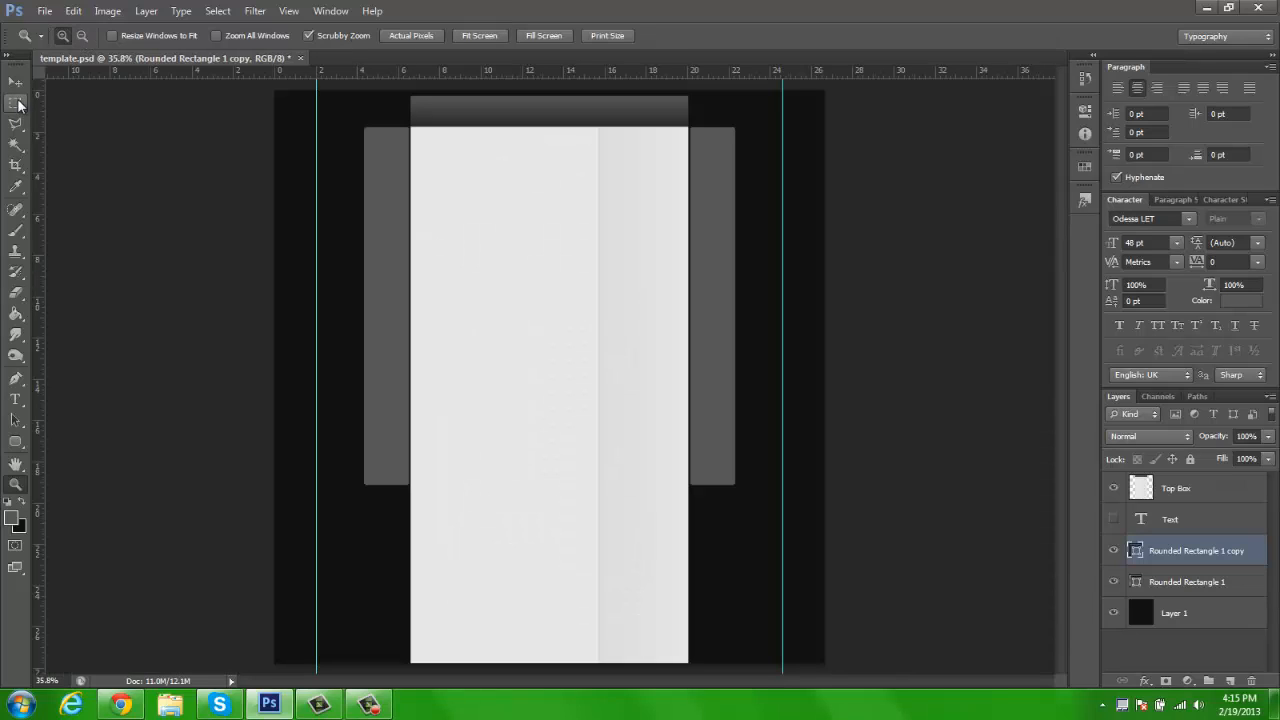
# Step: Add a new empty layer above both rounded rectangle layers
pyautogui.press('v')
pyautogui.press('z')
pyautogui.click(15, 88)
pyautogui.press('z')
pyautogui.click(348, 229)
pyautogui.press('a')
pyautogui.press('h')
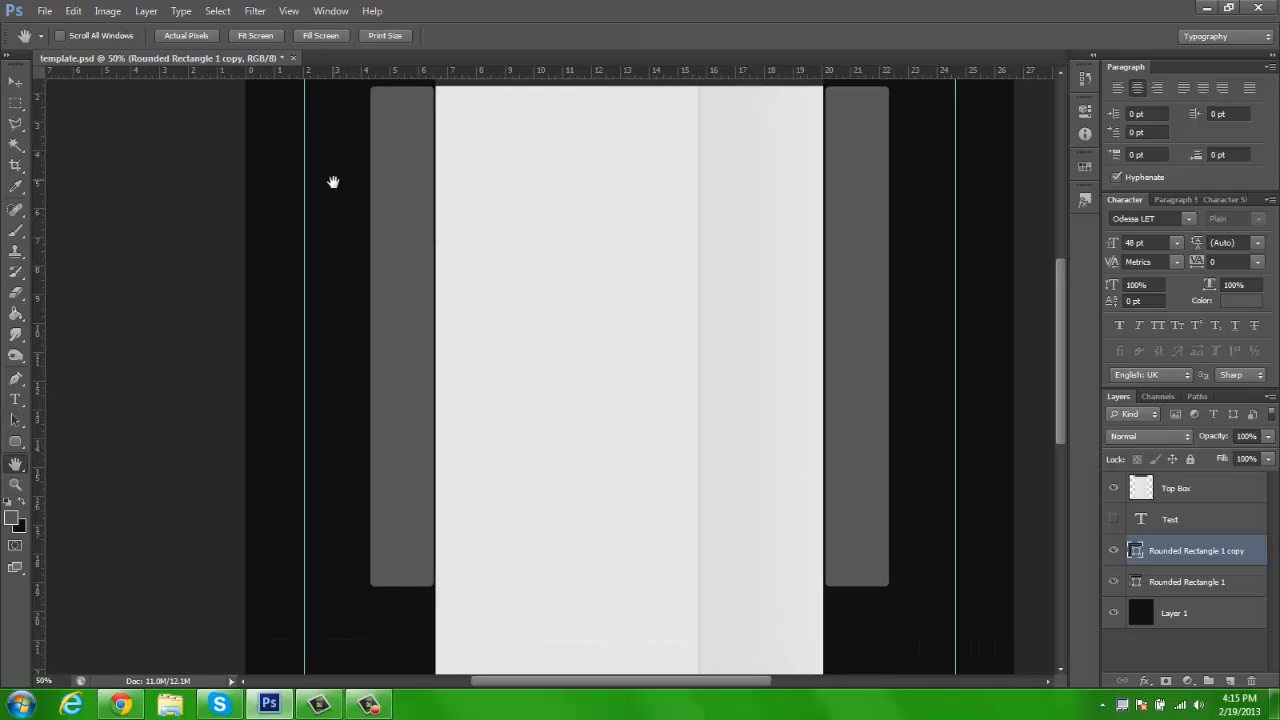
pyautogui.moveTo(333, 182); pyautogui.dragTo(375, 224)
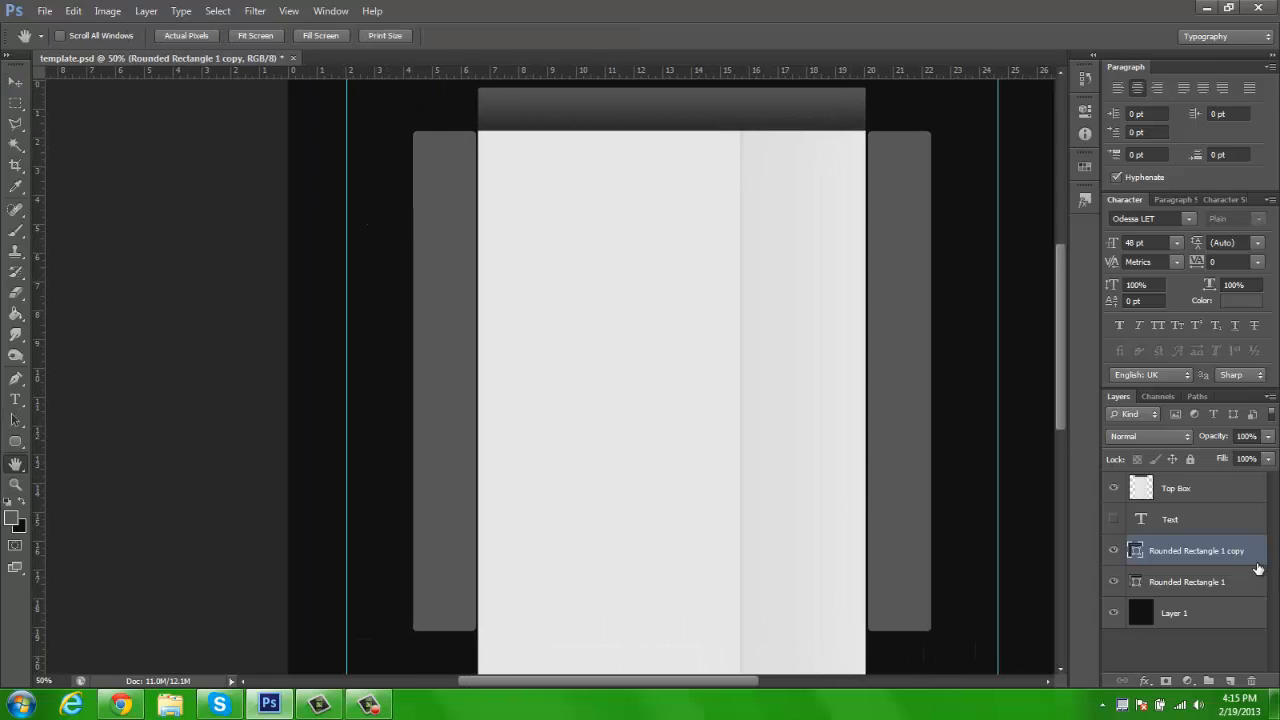
pyautogui.click(1230, 681)
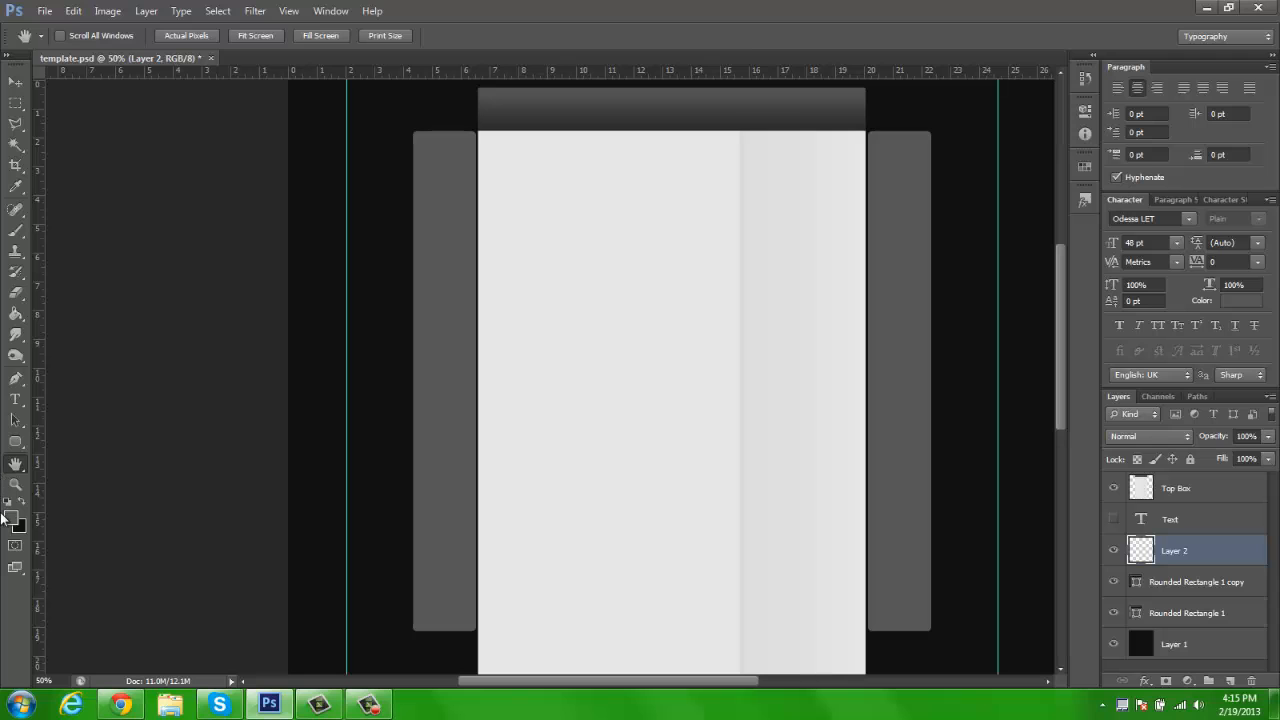
# Step: Sample the dark backdrop as the foreground colour and darken it to #0b0b0b
pyautogui.click(10, 520)
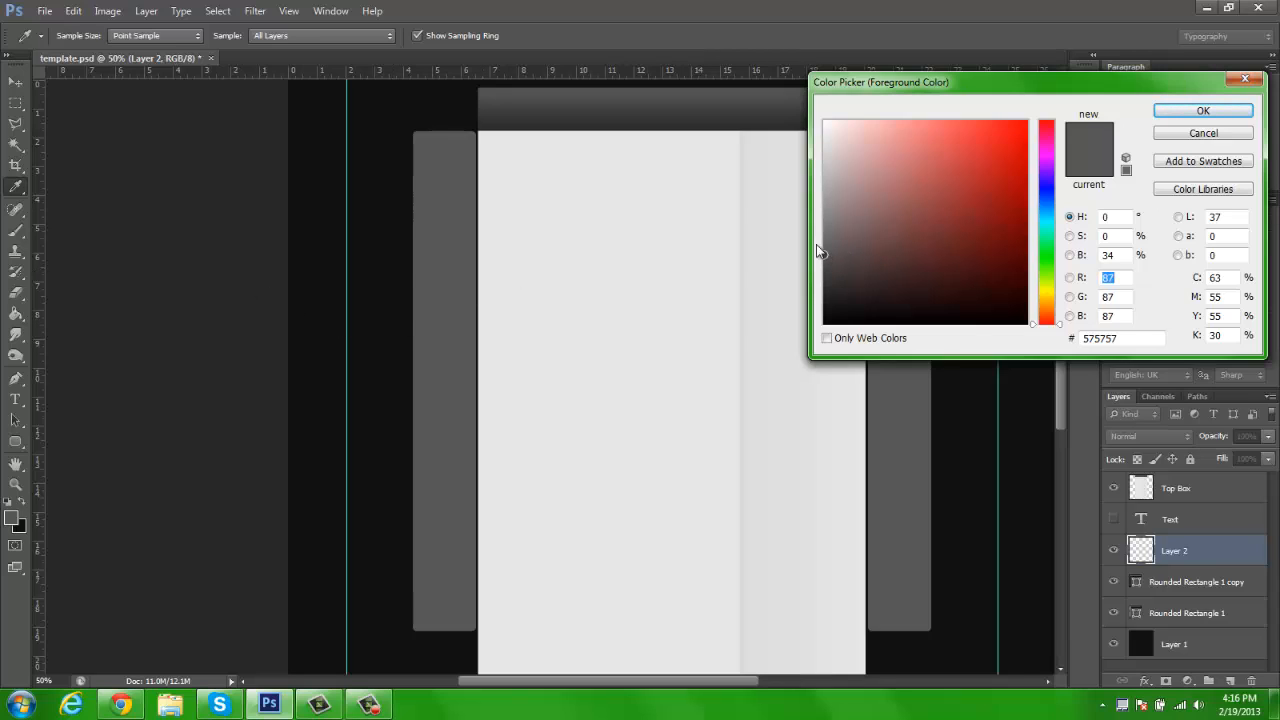
pyautogui.click(389, 298)
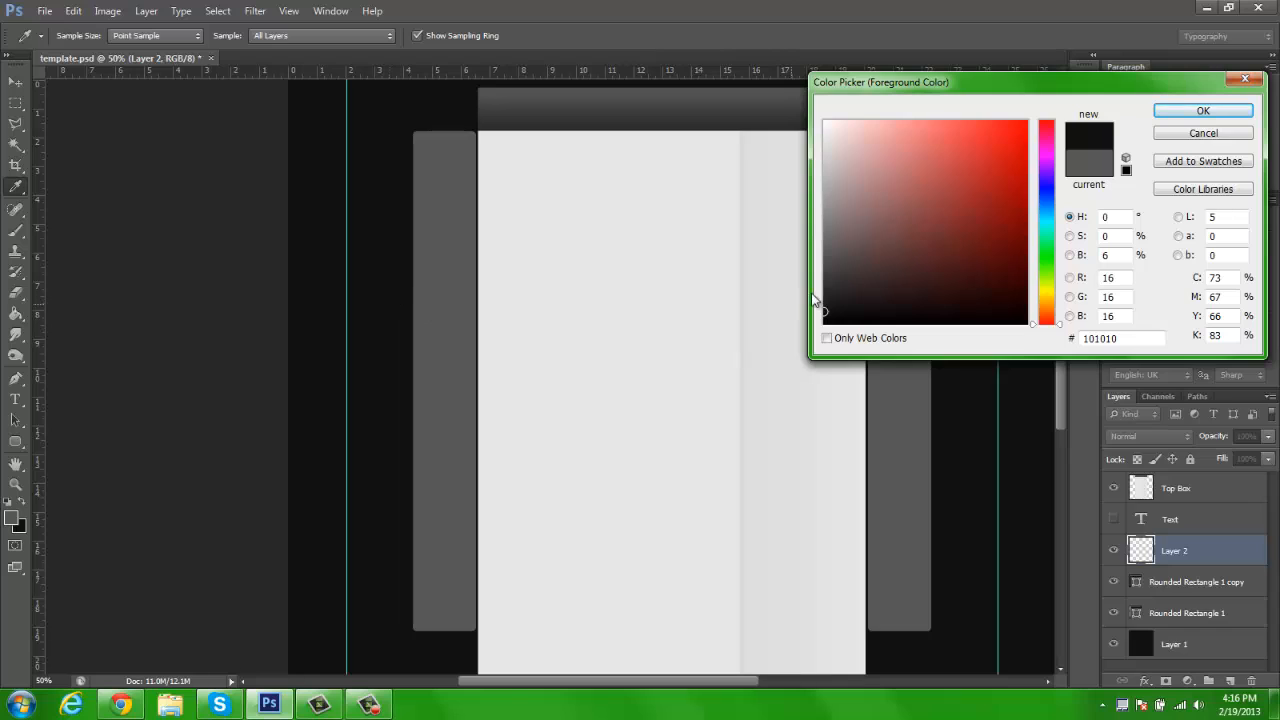
pyautogui.moveTo(825, 296); pyautogui.dragTo(815, 309)
pyautogui.click(1204, 112)
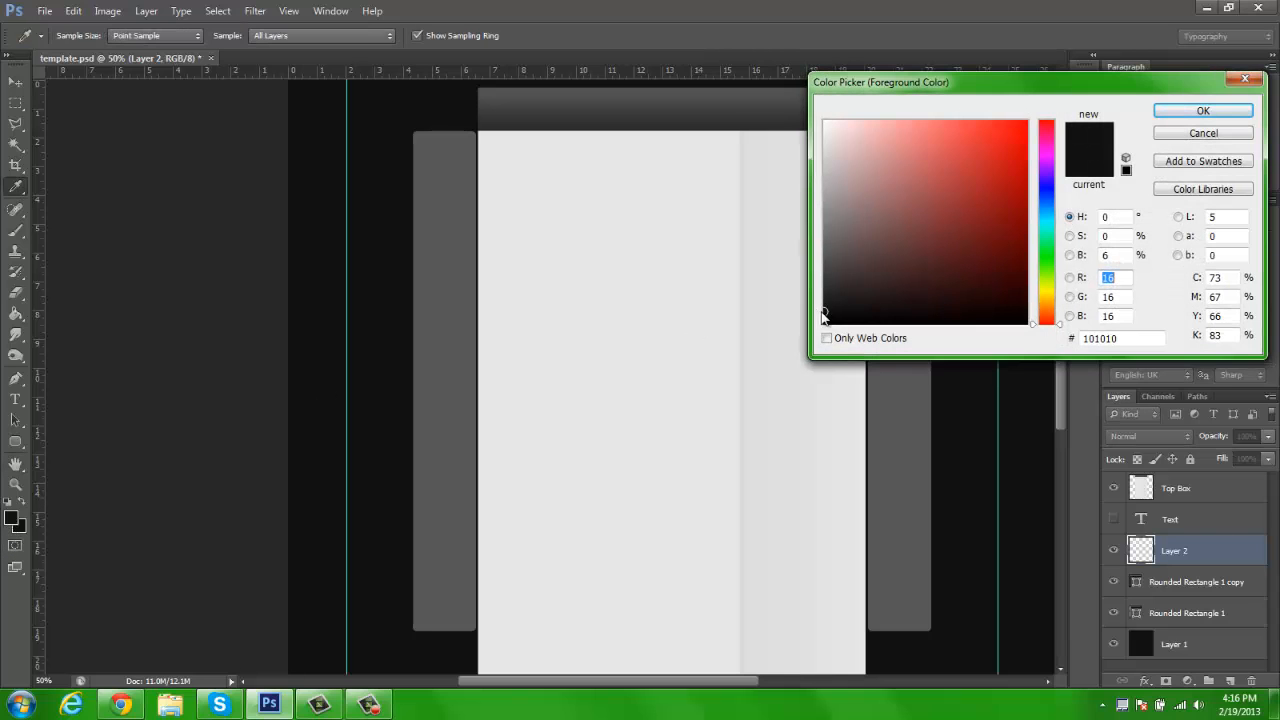
pyautogui.moveTo(822, 313); pyautogui.dragTo(820, 315)
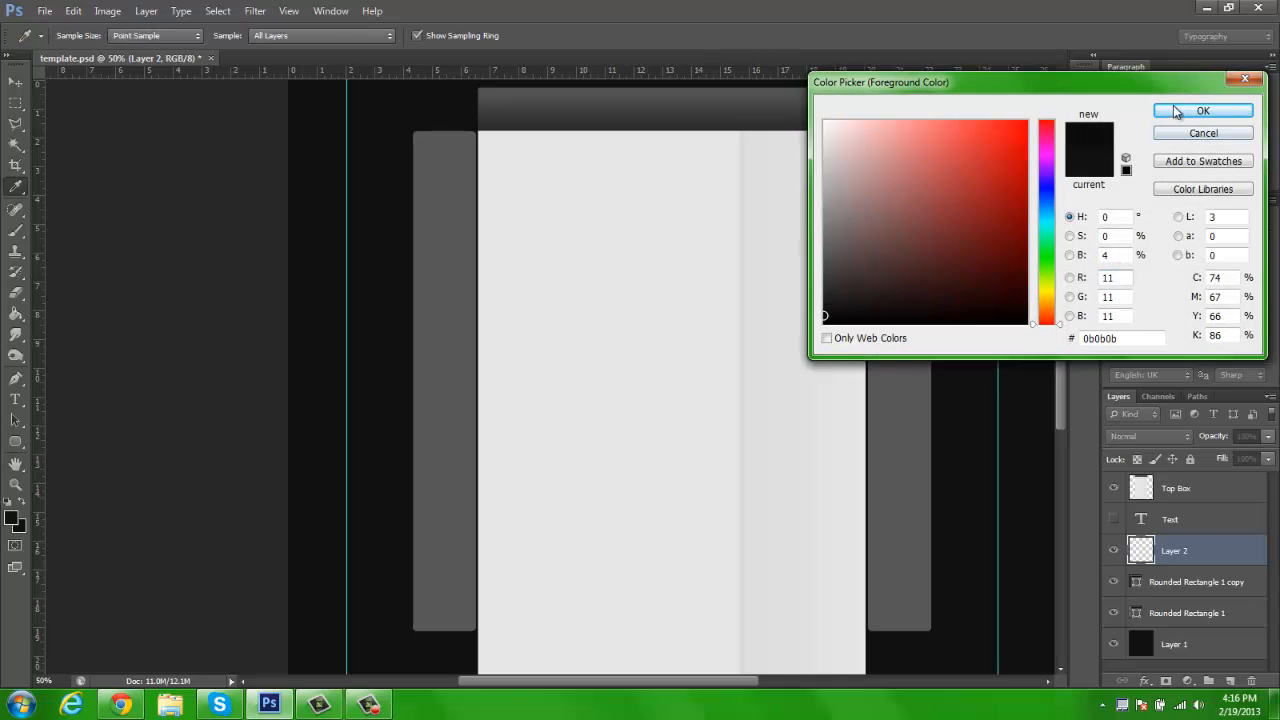
pyautogui.click(1178, 111)
# Step: Draw a rounded rectangle about 144 × 1235 px inside the left grey panel, leaving a thin even border of the panel around it
pyautogui.click(15, 442)
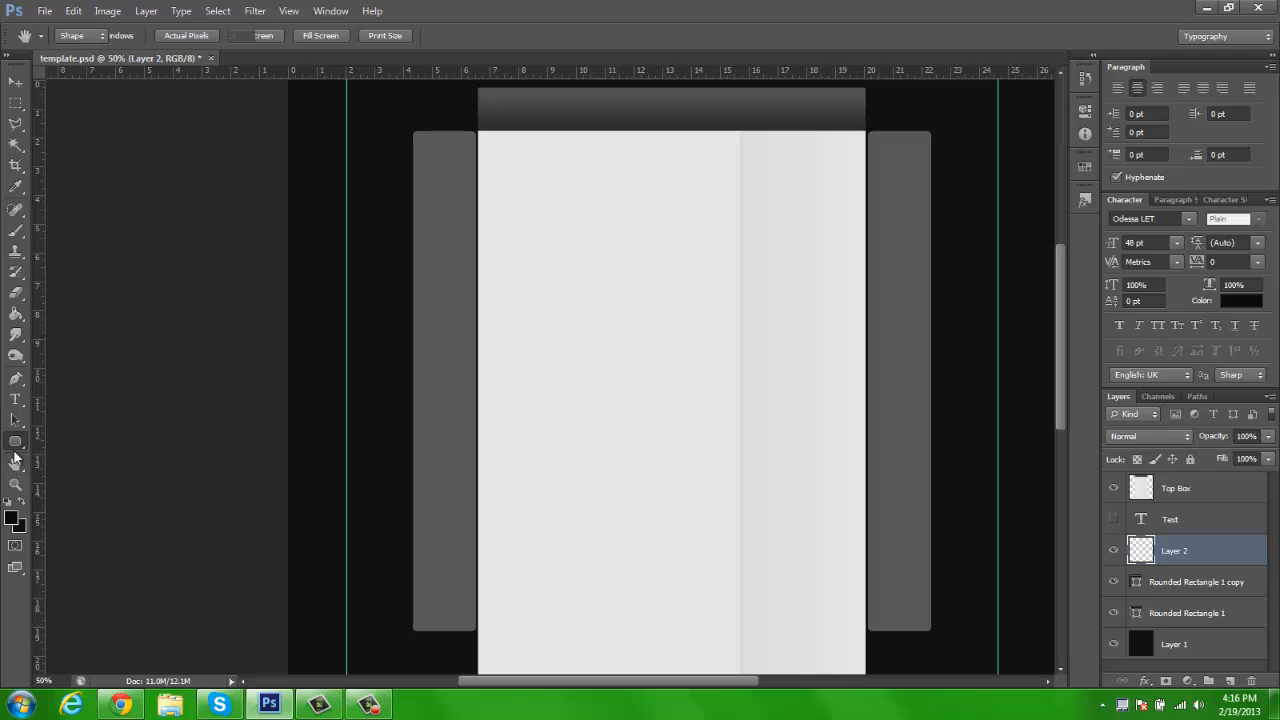
pyautogui.press('z')
pyautogui.click(390, 140)
pyautogui.click(432, 133)
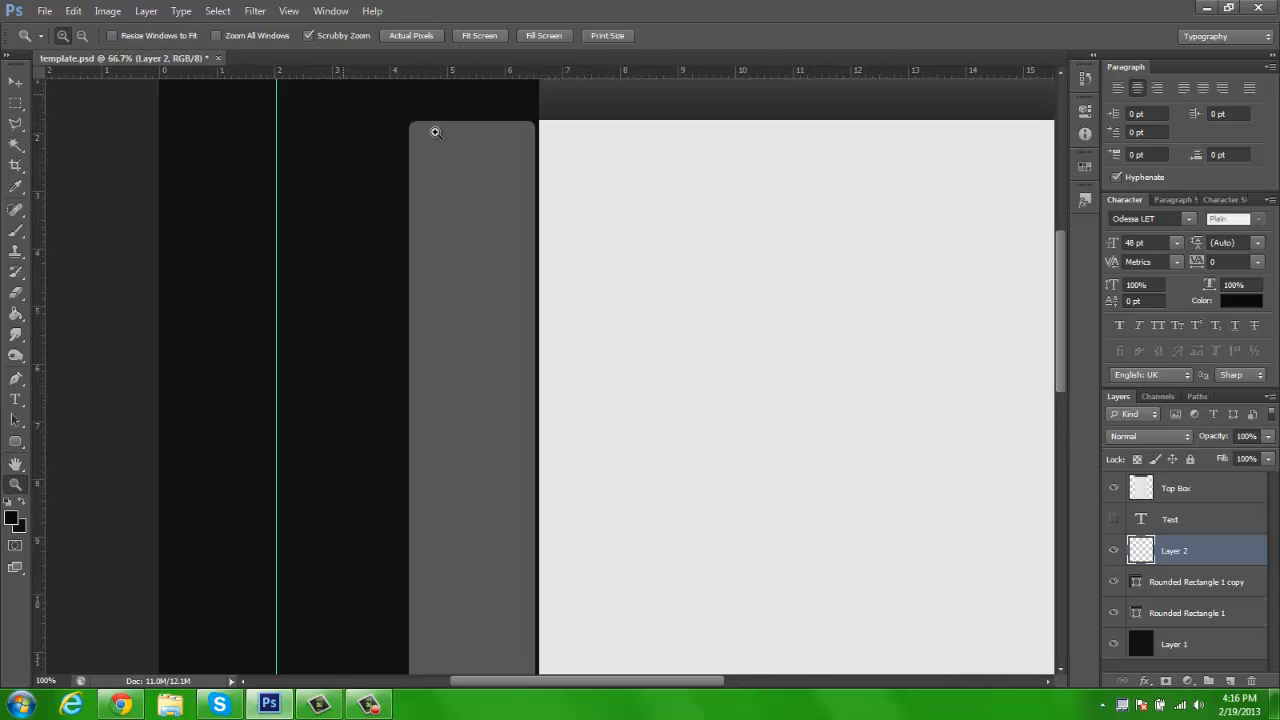
pyautogui.click(434, 131)
pyautogui.press('h')
pyautogui.moveTo(466, 154); pyautogui.dragTo(498, 220)
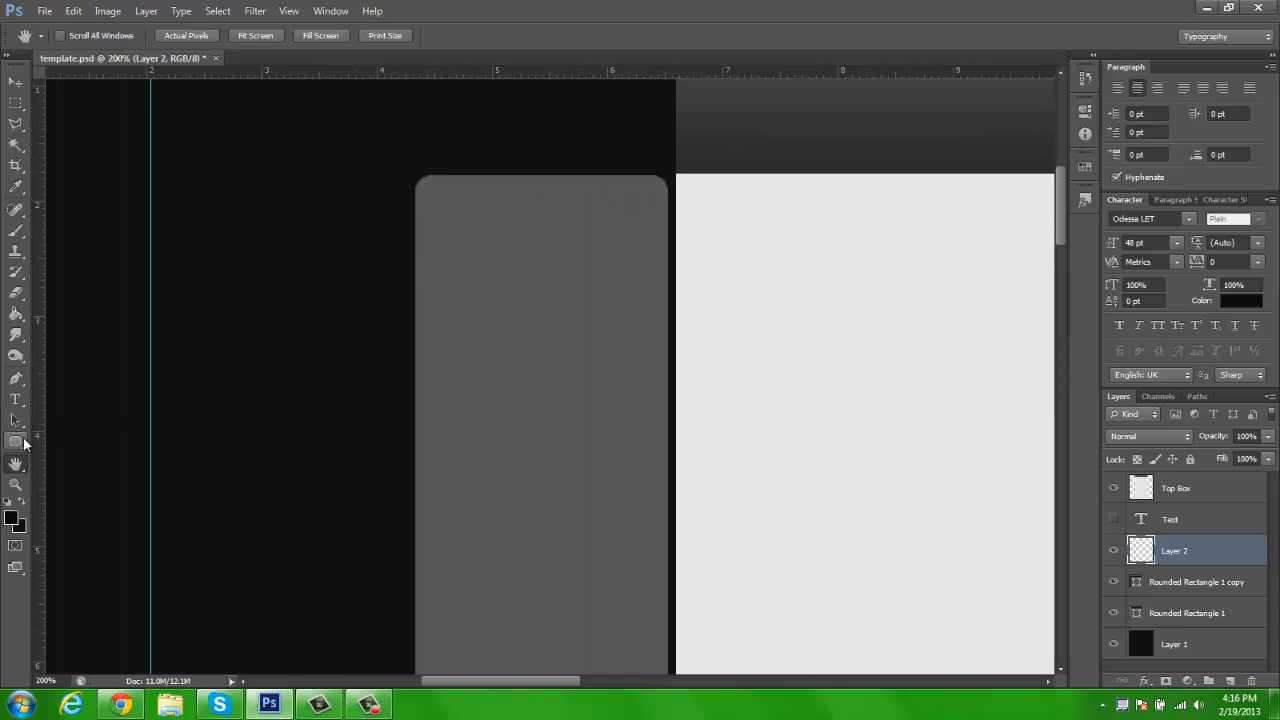
pyautogui.click(22, 443)
pyautogui.moveTo(426, 187); pyautogui.dragTo(655, 595)
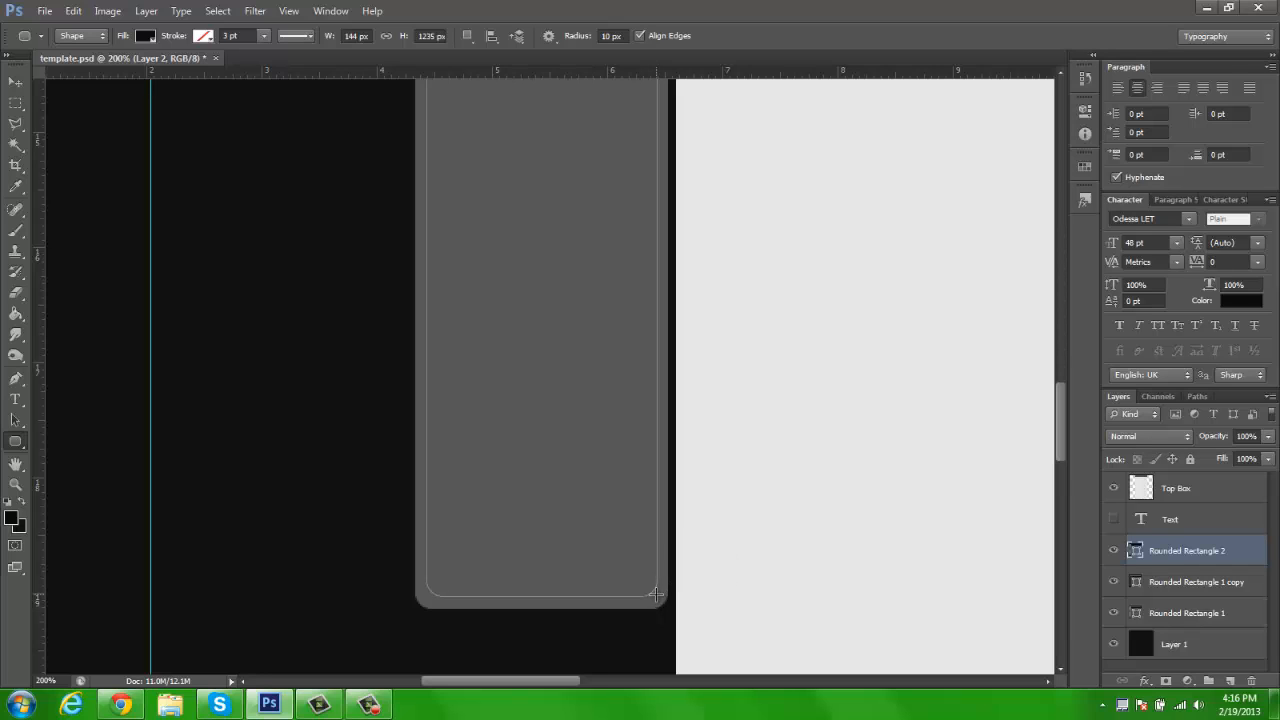
# Step: Duplicate the dark inner rounded rectangle and centre the copy inside the right grey panel
pyautogui.press('z')
pyautogui.click(481, 38)
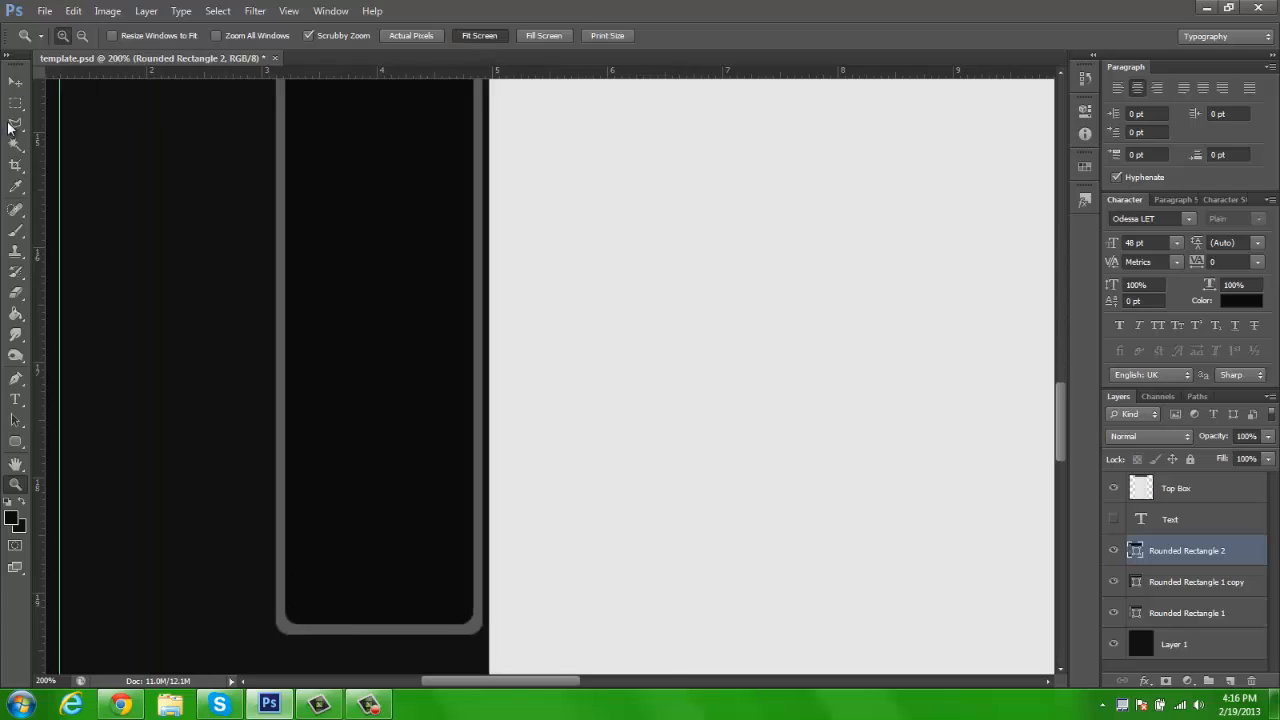
pyautogui.click(15, 84)
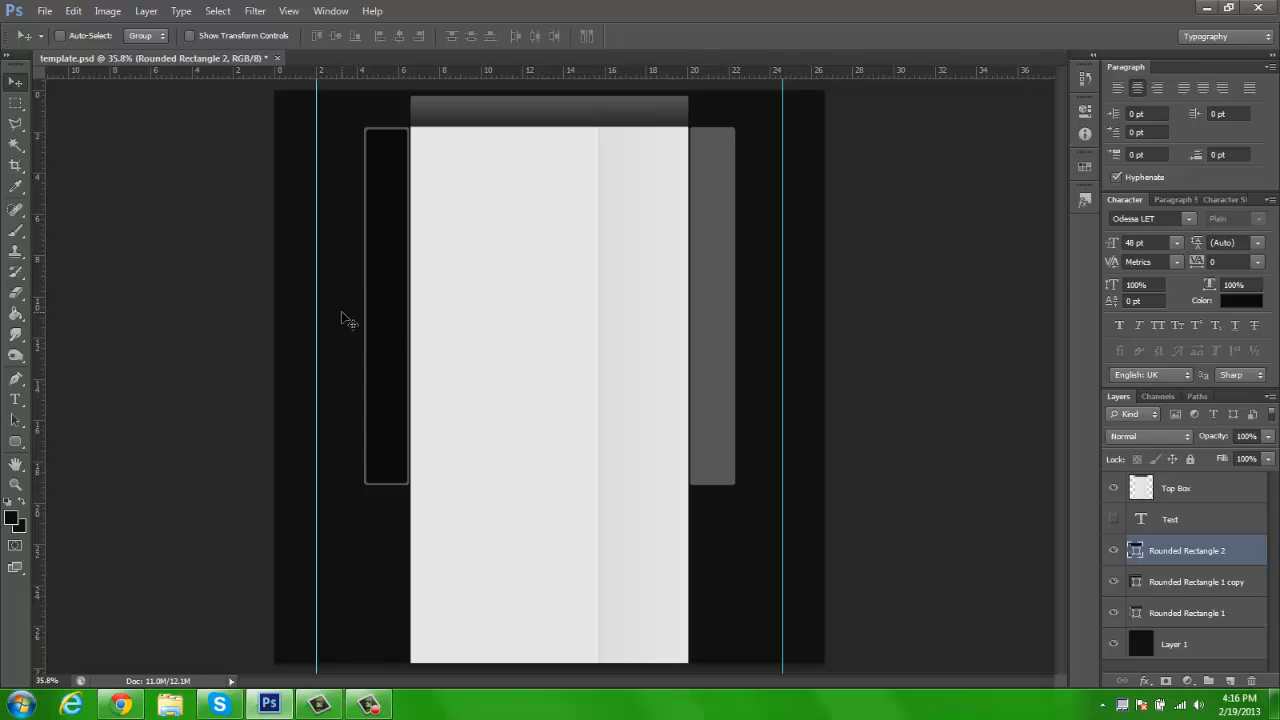
pyautogui.moveTo(400, 300); pyautogui.dragTo(723, 297)
# Step: Add a black (#000000) Color Overlay to the right inner rounded rectangle
pyautogui.rightClick(1182, 556)
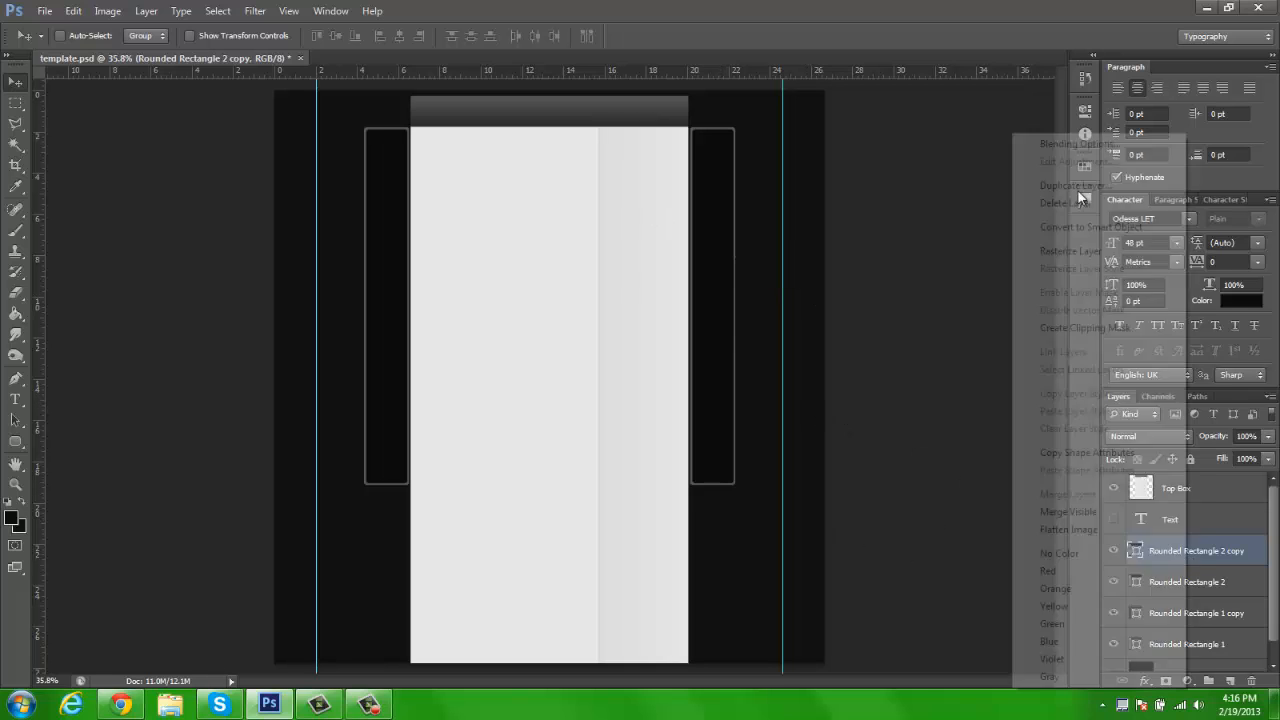
pyautogui.click(1046, 158)
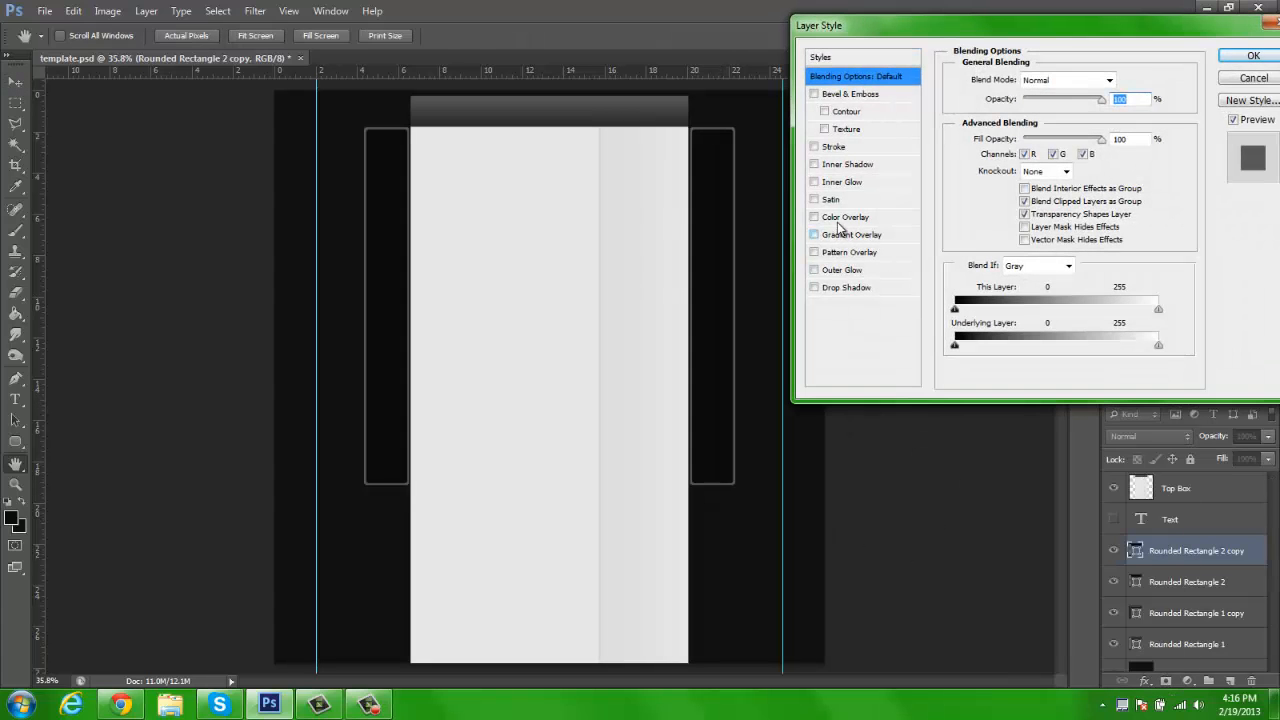
pyautogui.click(848, 217)
pyautogui.click(1123, 80)
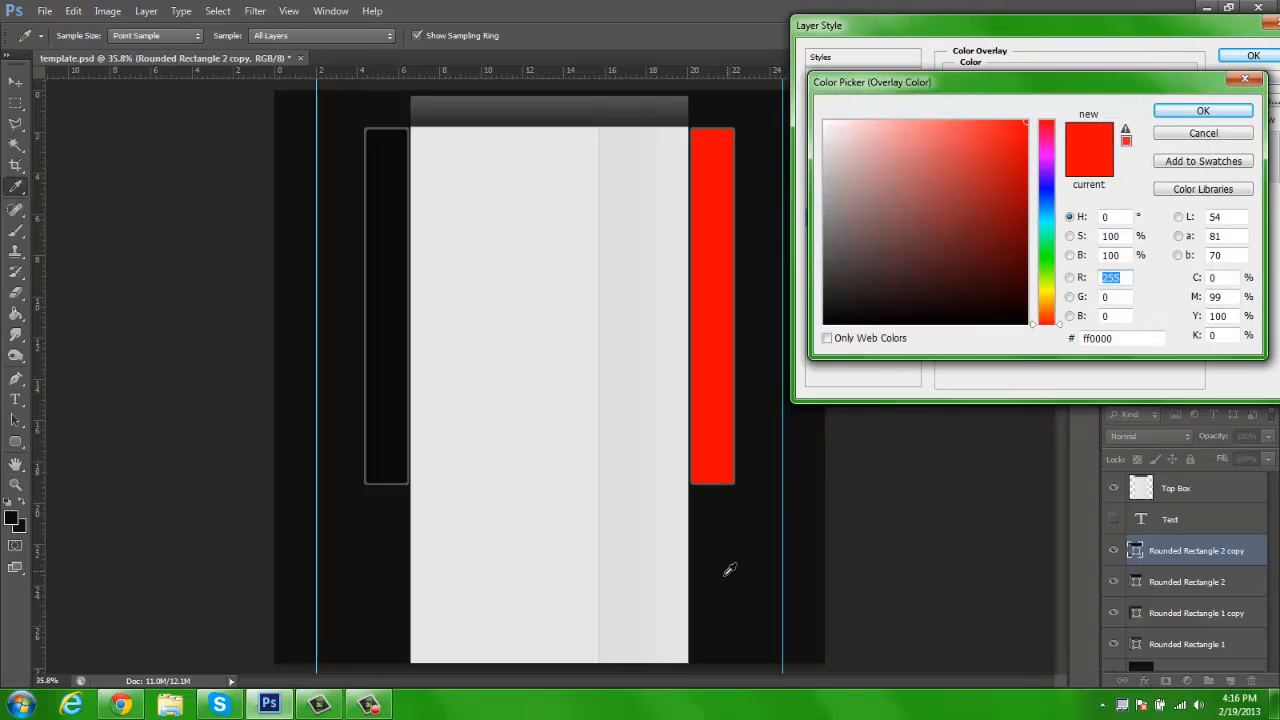
pyautogui.click(725, 572)
pyautogui.moveTo(849, 279)
pyautogui.mouseDown()
pyautogui.moveTo(812, 283)
pyautogui.moveTo(818, 340)
pyautogui.mouseUp()
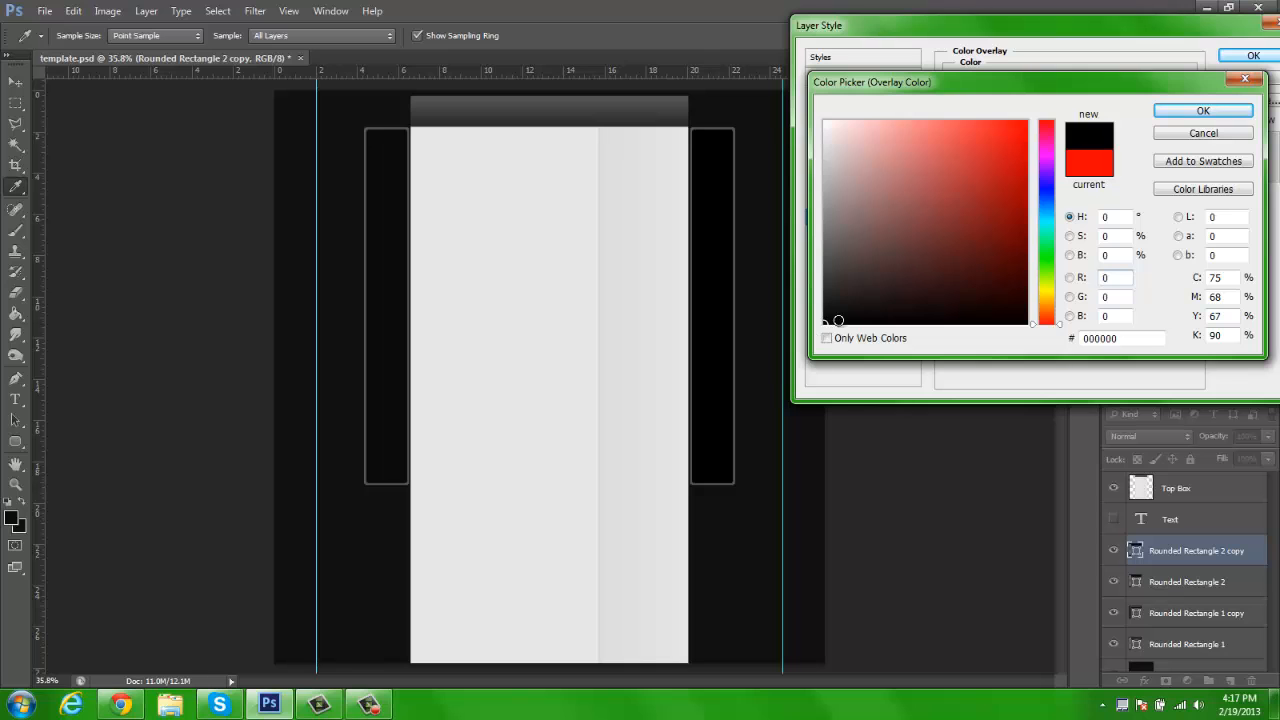
pyautogui.click(1174, 113)
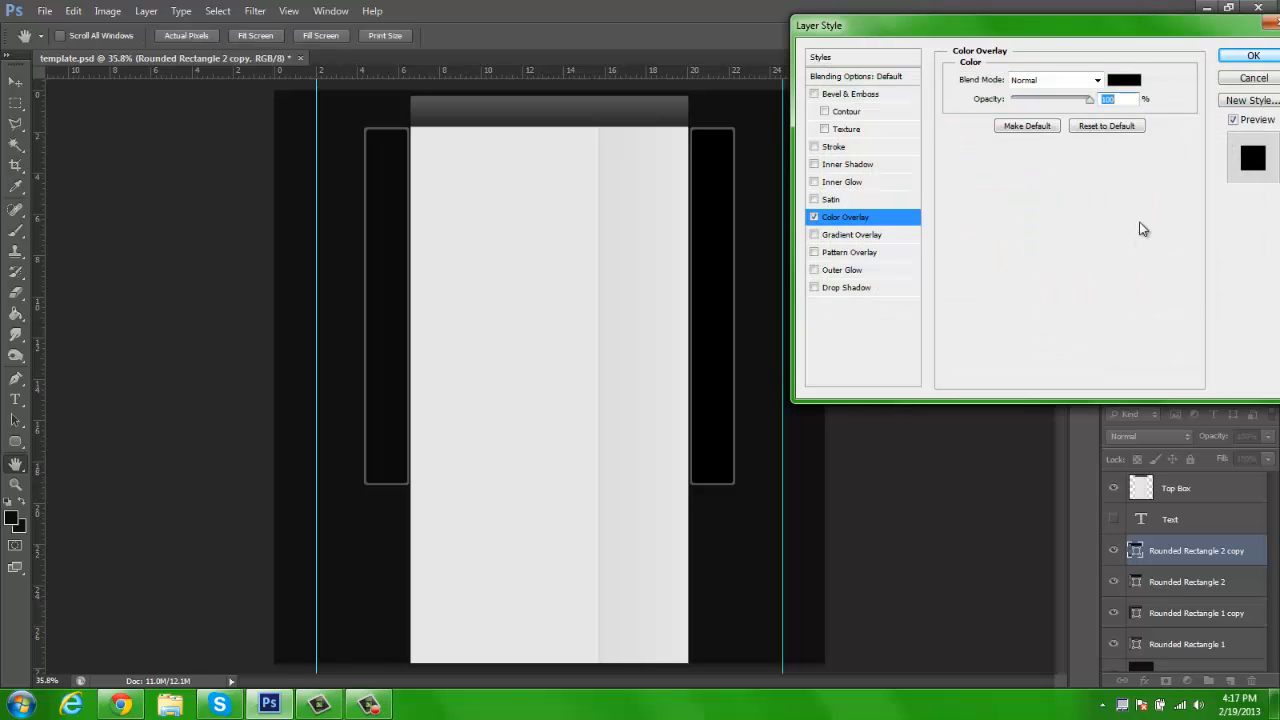
pyautogui.click(1252, 57)
# Step: Try to copy the layer style of the right inner rounded rectangle and collapse its effects list
pyautogui.rightClick(1178, 575)
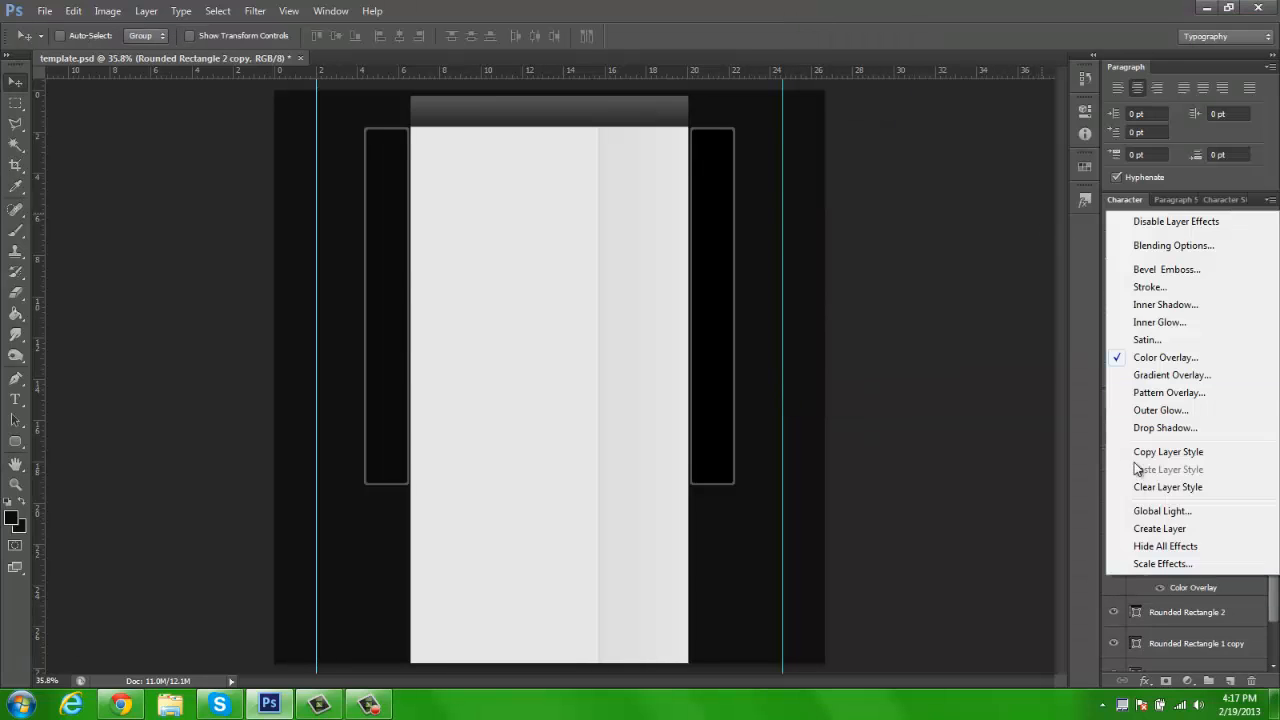
pyautogui.click(1142, 452)
pyautogui.click(1261, 551)
# Step: Add a matching #000000 Color Overlay to the left inner rounded rectangle
pyautogui.rightClick(1184, 588)
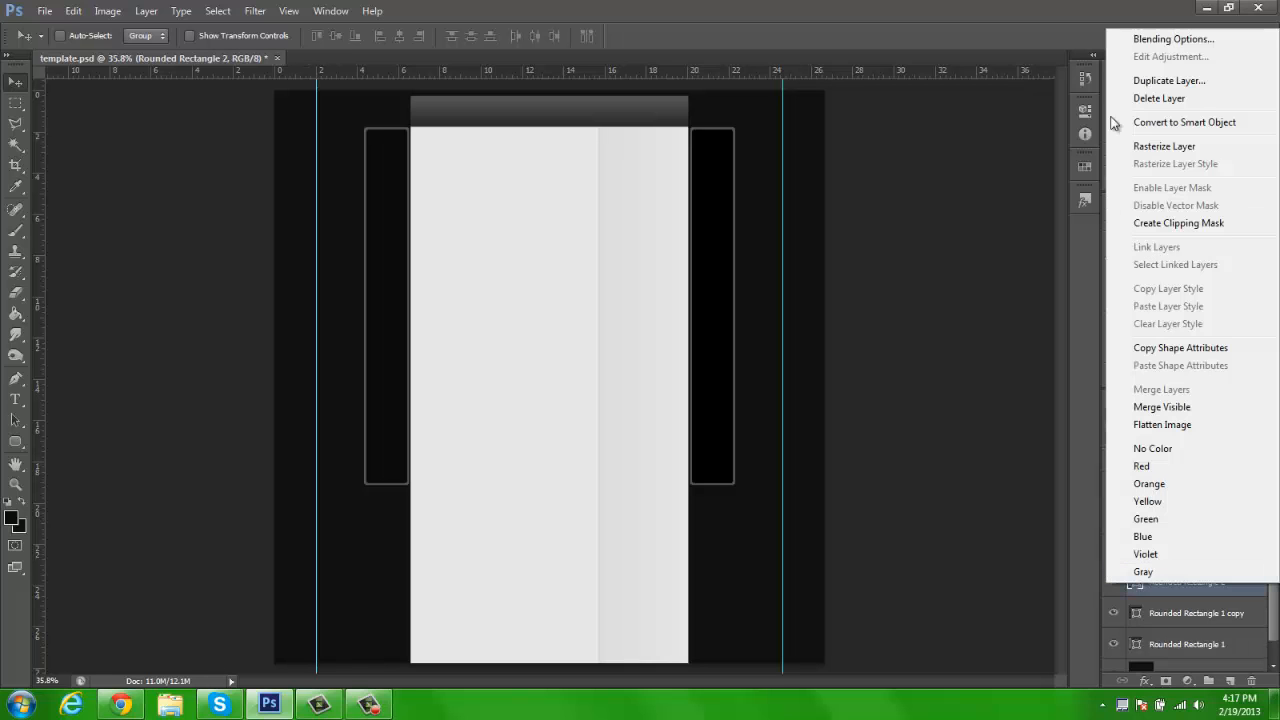
pyautogui.click(1145, 48)
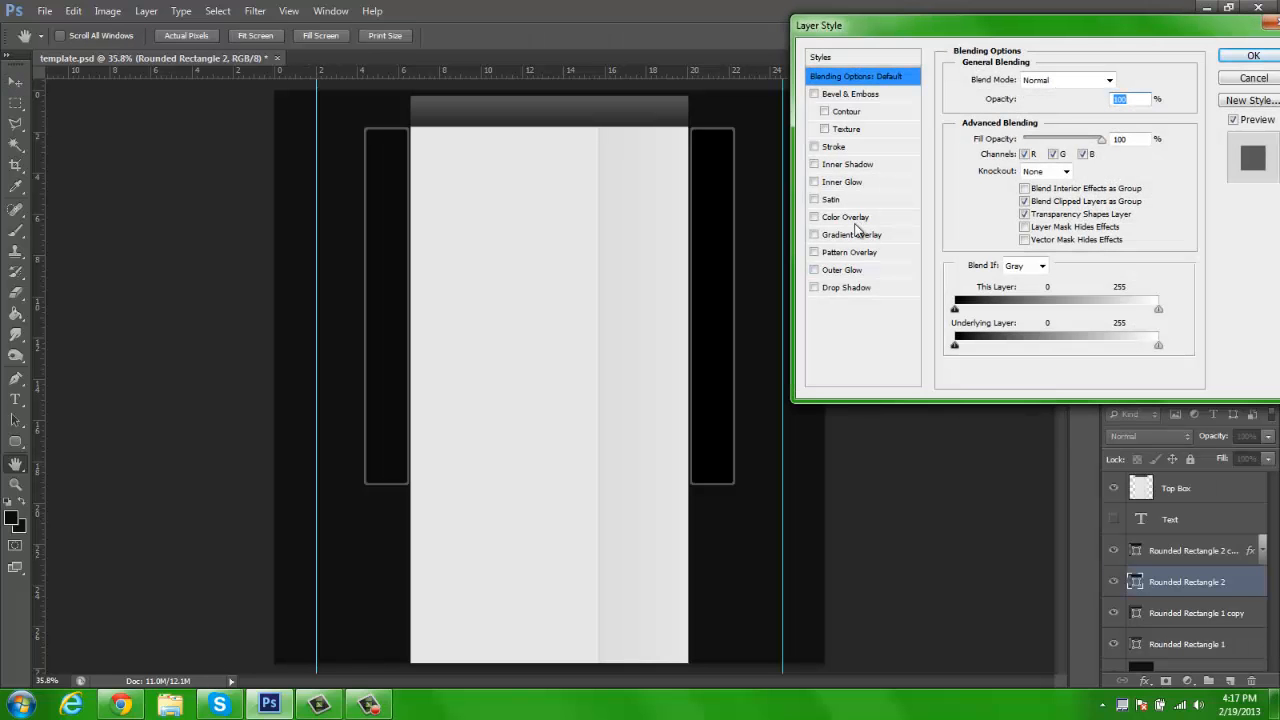
pyautogui.click(845, 217)
pyautogui.click(1115, 80)
pyautogui.click(706, 526)
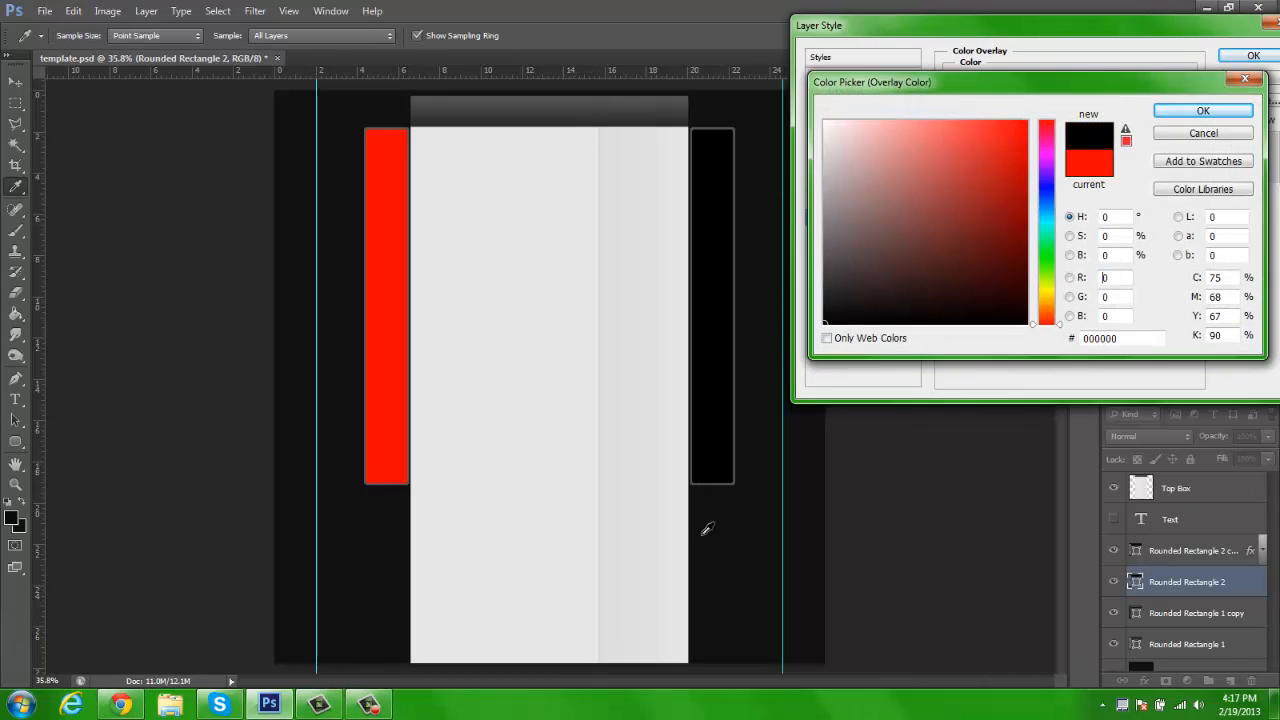
pyautogui.click(1203, 110)
pyautogui.click(1253, 55)
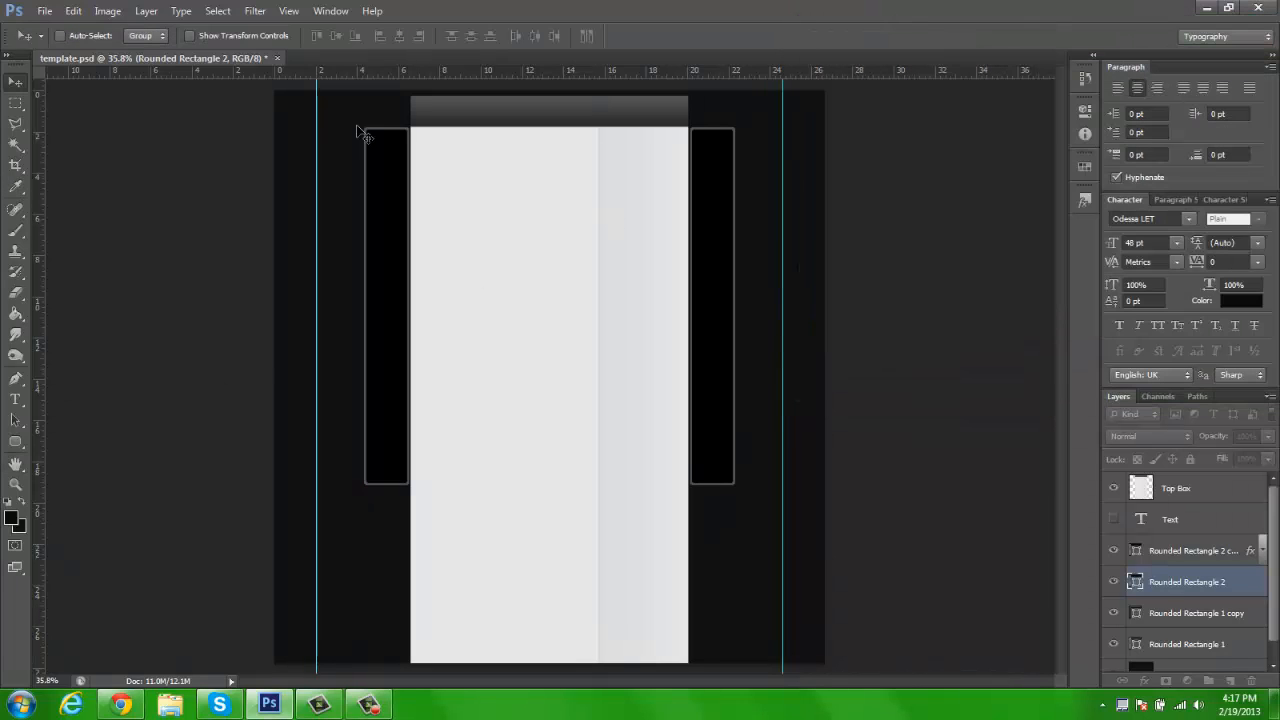
pyautogui.hotkey('ctrl', 'space')
pyautogui.click(333, 164)
pyautogui.click(337, 134)
pyautogui.press('space')
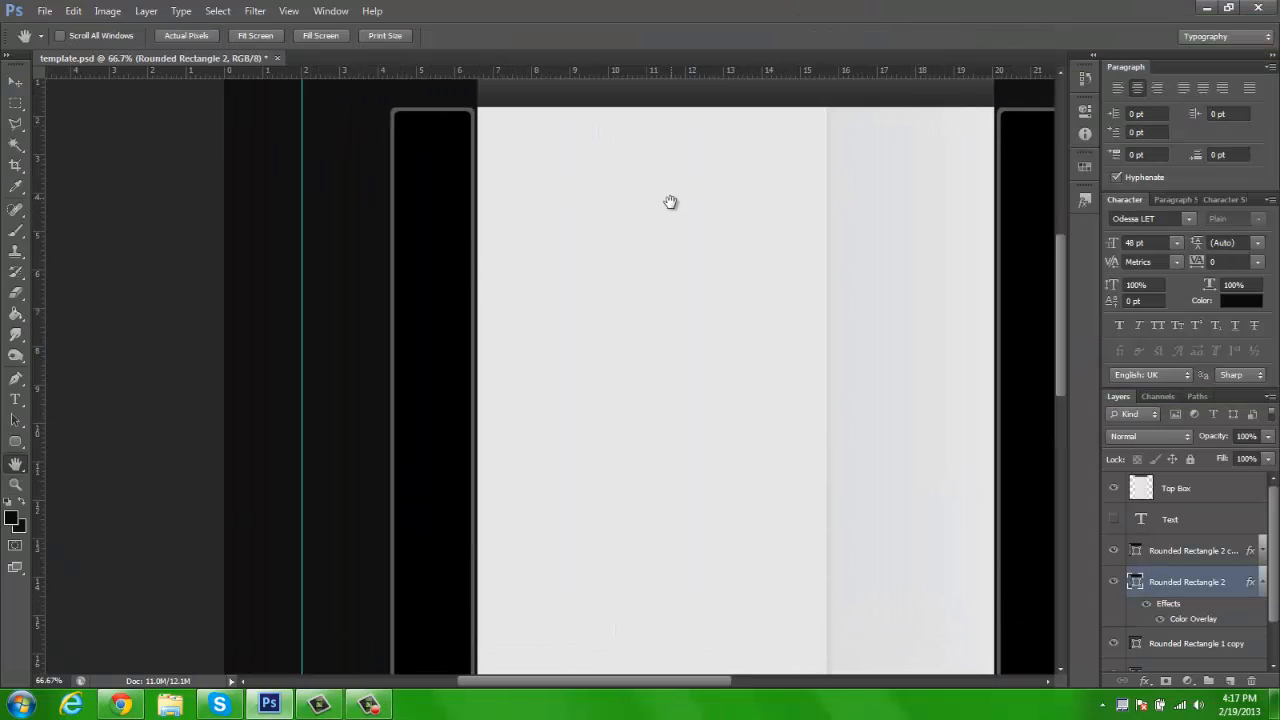
pyautogui.moveTo(671, 203); pyautogui.dragTo(540, 274)
pyautogui.click(478, 36)
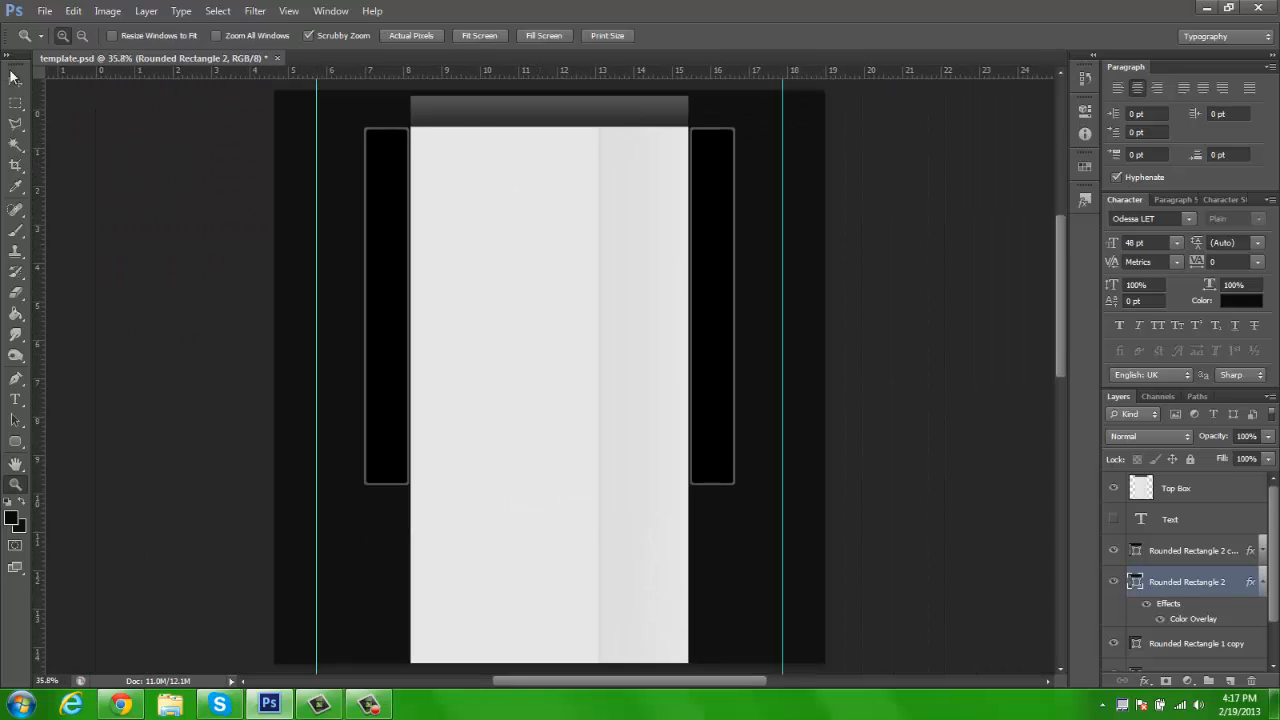
# Step: Collapse the left inner rectangle's effects list and add a new empty layer above the right inner rectangle's layer
pyautogui.press('v')
pyautogui.click(1262, 584)
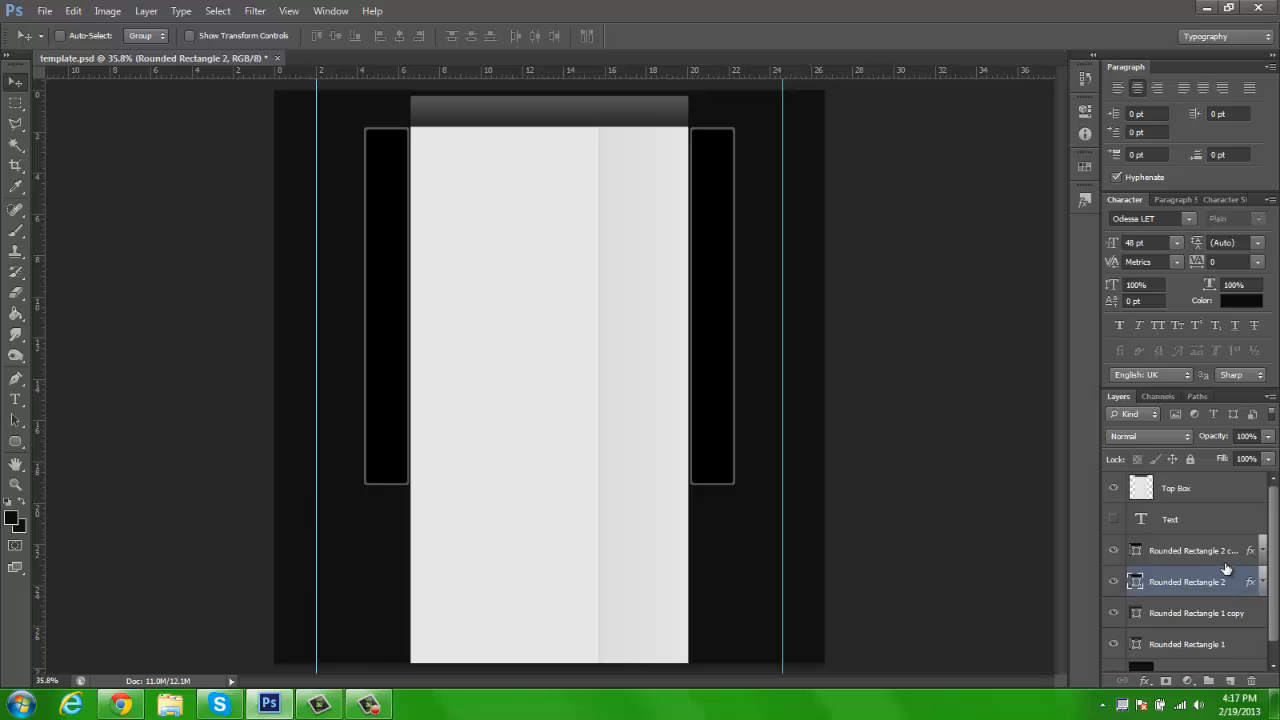
pyautogui.click(1195, 550)
pyautogui.click(1230, 681)
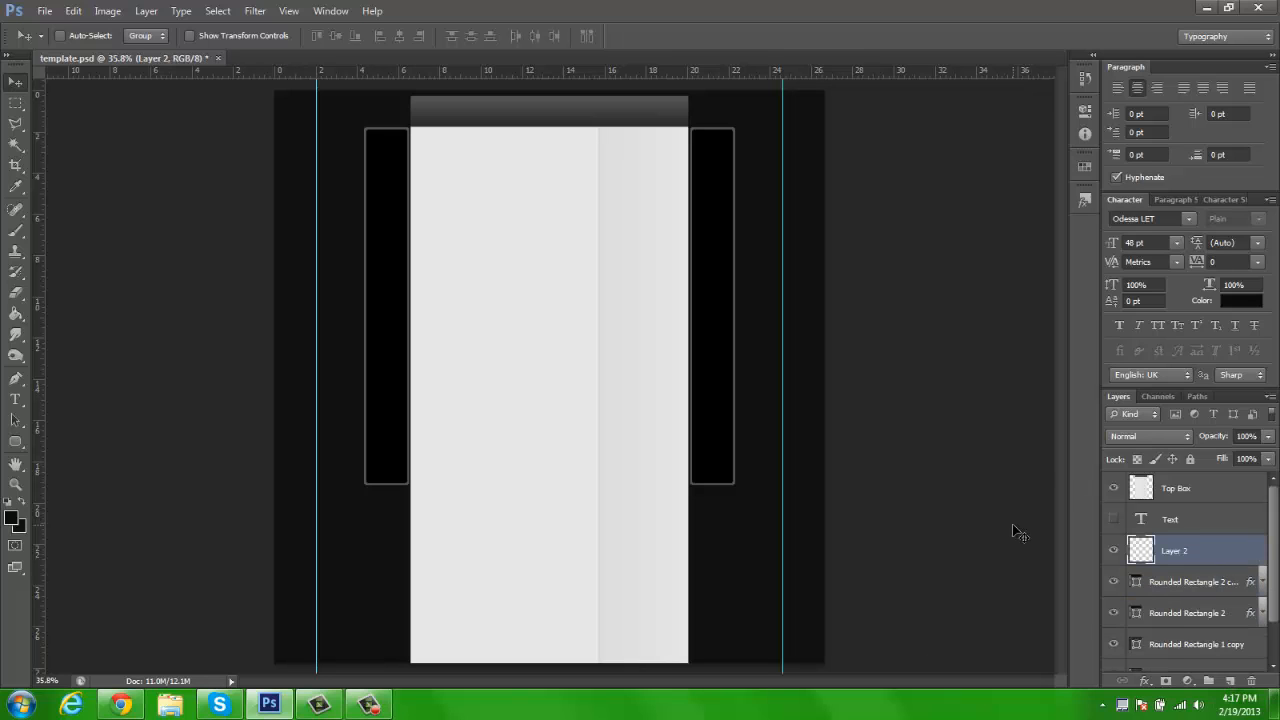
# Step: Set the foreground colour to the grey #5d5d5d for the rounded rectangle shape
pyautogui.click(22, 440)
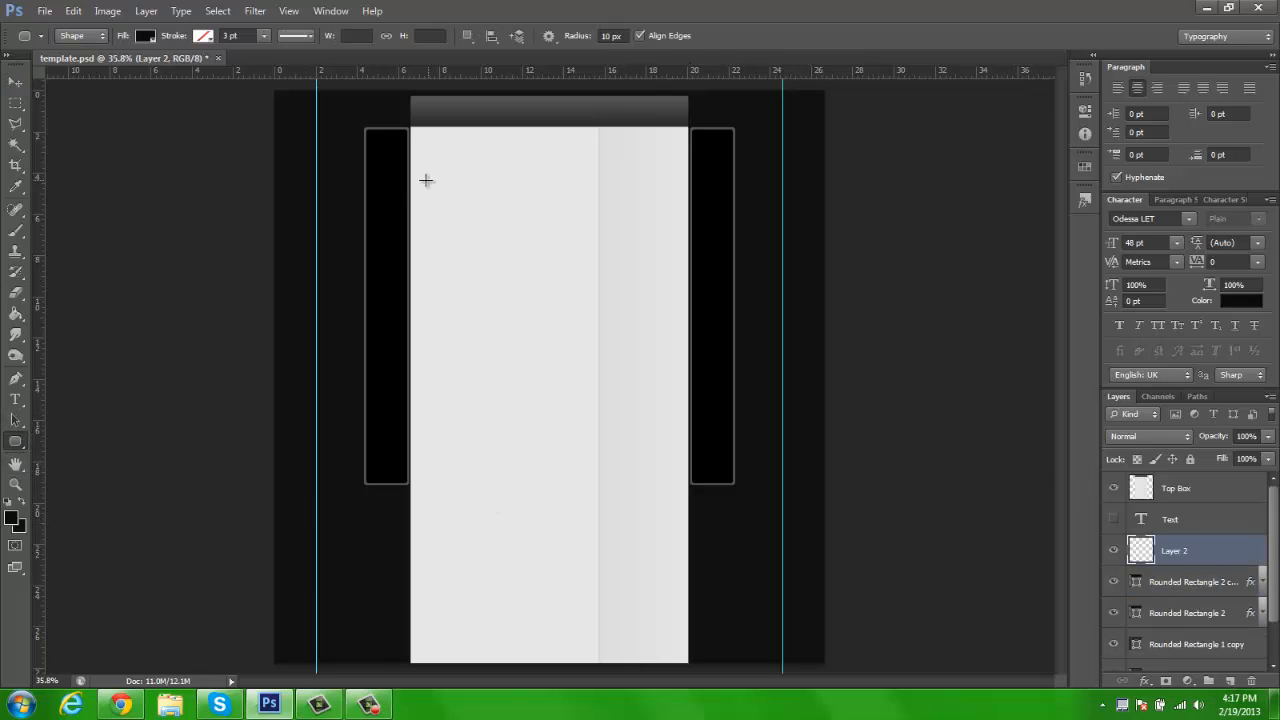
pyautogui.press('z')
pyautogui.click(17, 436)
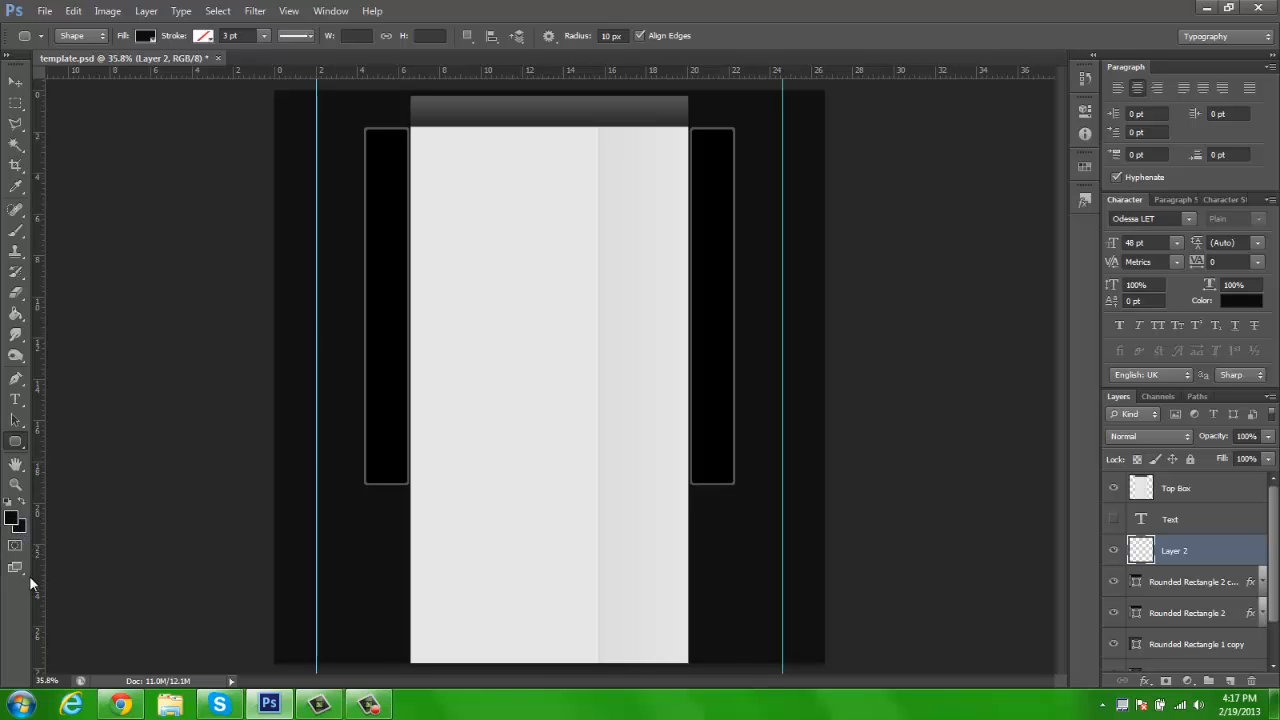
pyautogui.press('i')
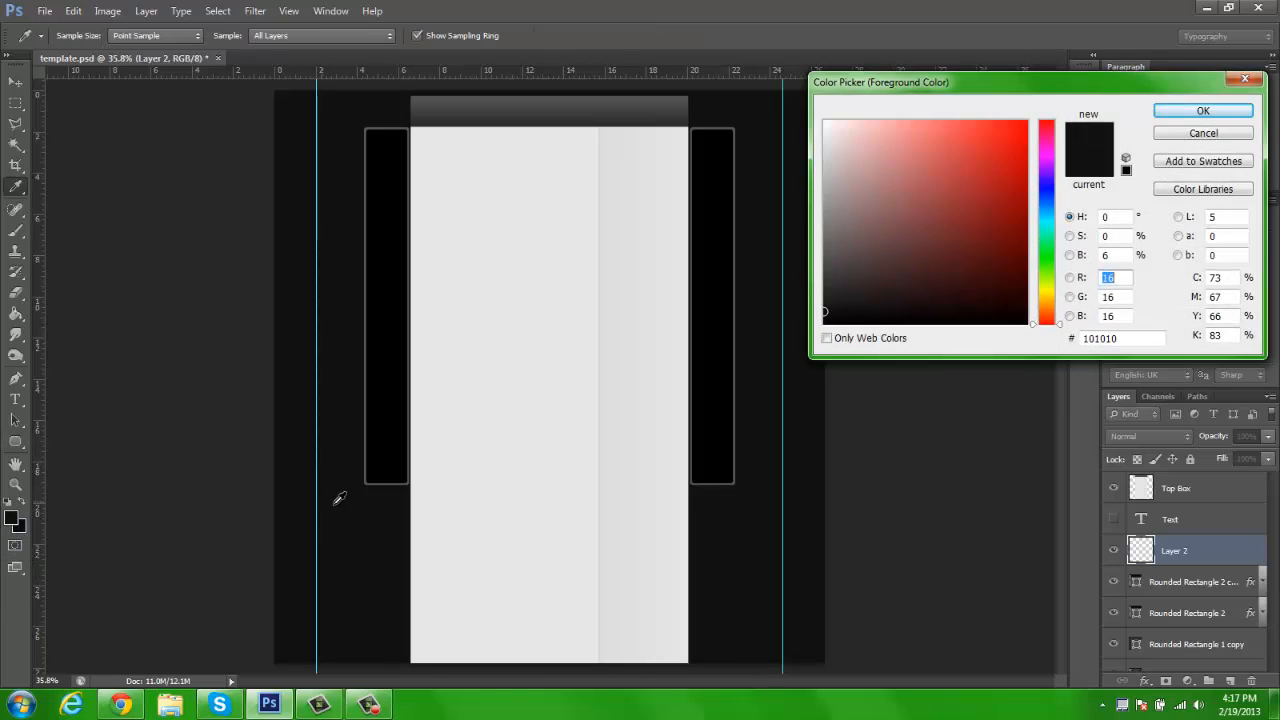
pyautogui.moveTo(897, 249)
pyautogui.mouseDown()
pyautogui.moveTo(771, 237)
pyautogui.moveTo(764, 250)
pyautogui.mouseUp()
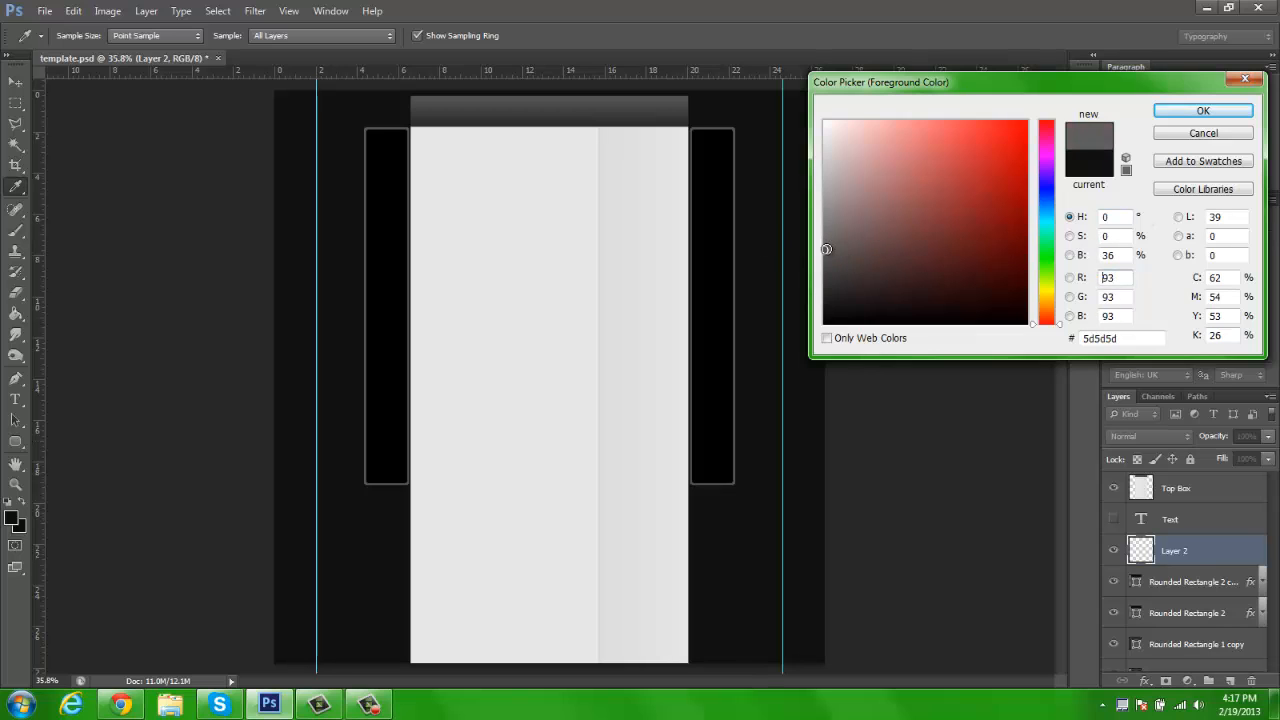
# Step: Draw a rounded rectangle about 1900 × 346 px across the top of the canvas and place its layer directly above the dark backdrop layer
pyautogui.press('z')
pyautogui.click(274, 106)
pyautogui.press('space')
pyautogui.moveTo(367, 139); pyautogui.dragTo(343, 184)
pyautogui.press('u')
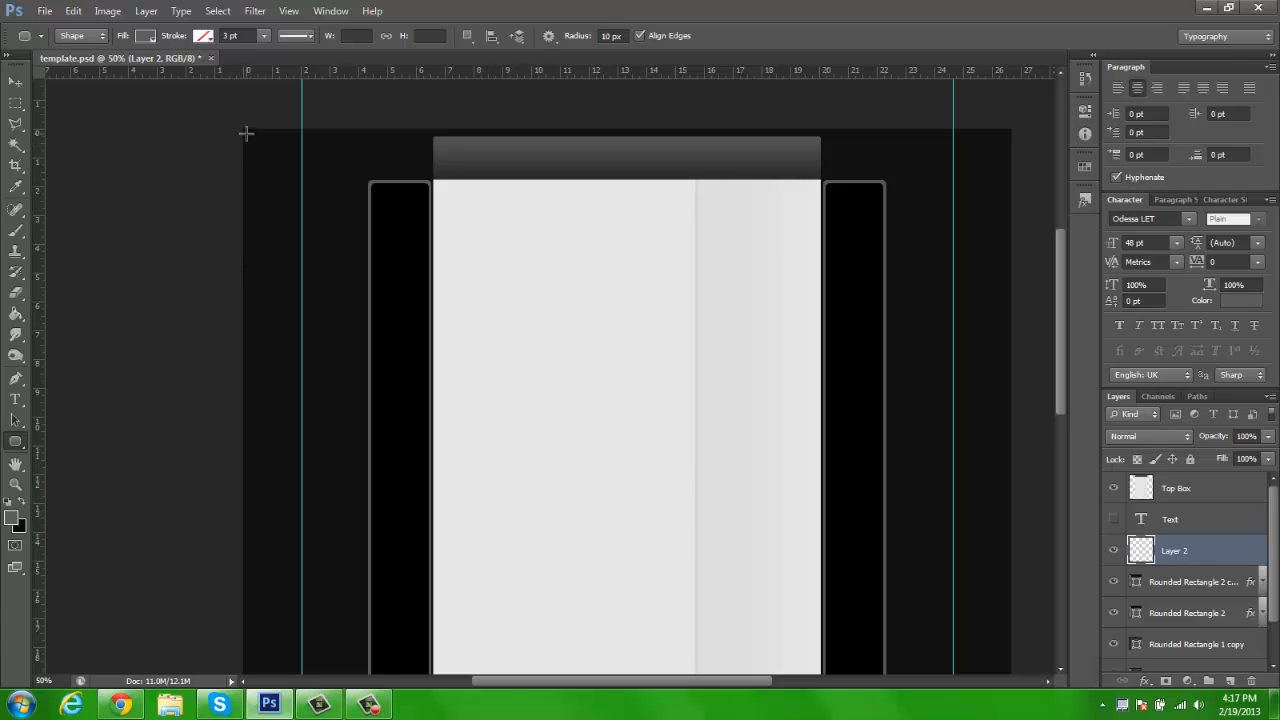
pyautogui.moveTo(246, 132); pyautogui.dragTo(929, 270)
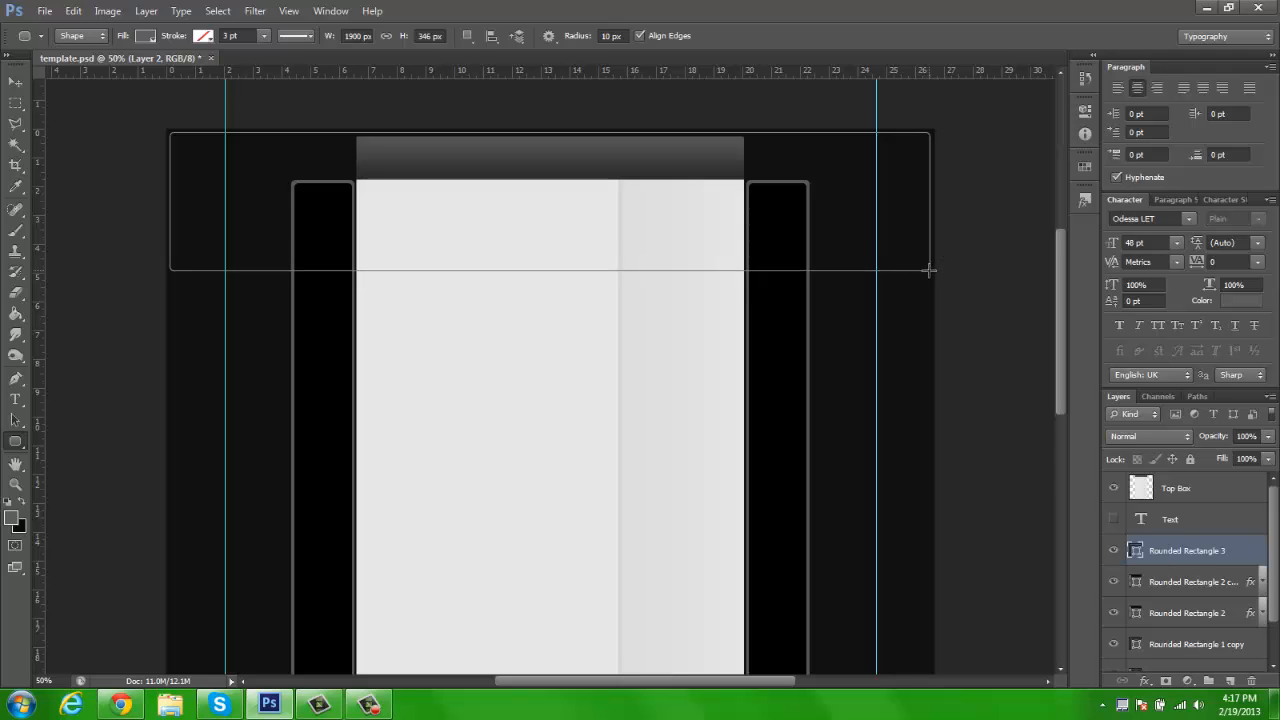
pyautogui.click(15, 81)
pyautogui.moveTo(1212, 553); pyautogui.dragTo(1178, 645)
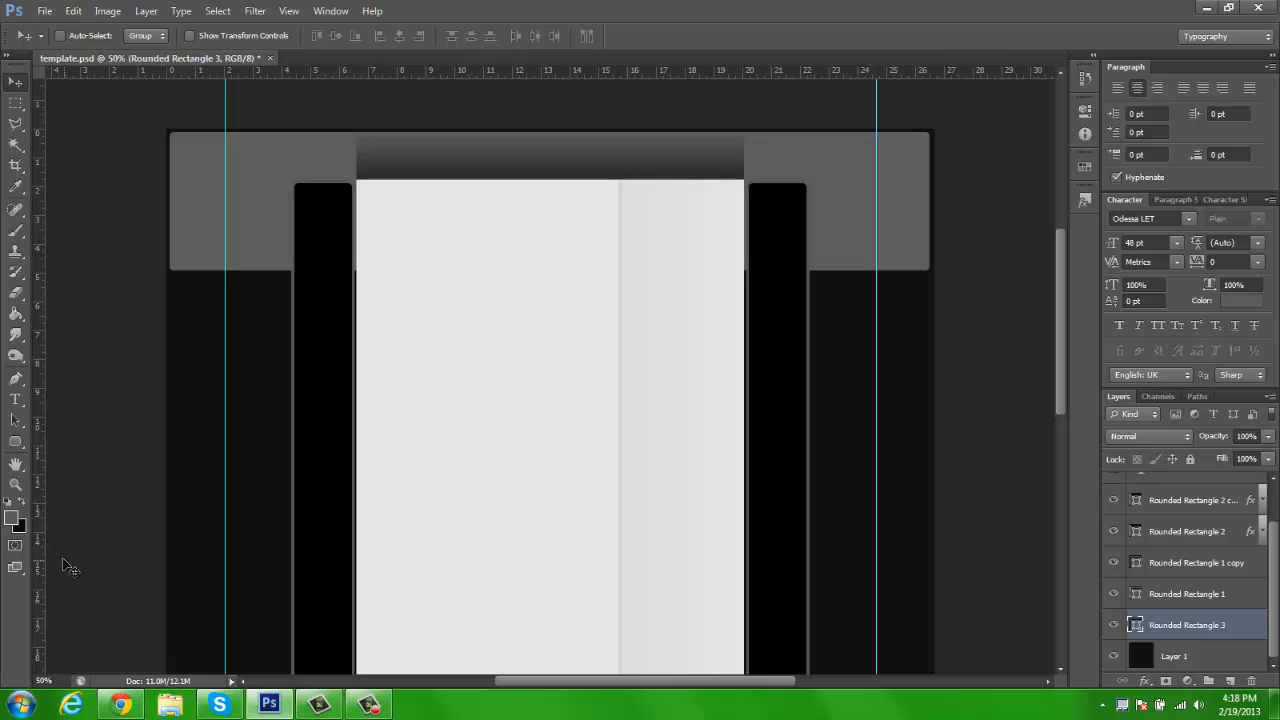
# Step: Draw a rounded rectangle about 1879 × 329 px, inset within the grey top banner, on a new layer directly above it
pyautogui.press('d')
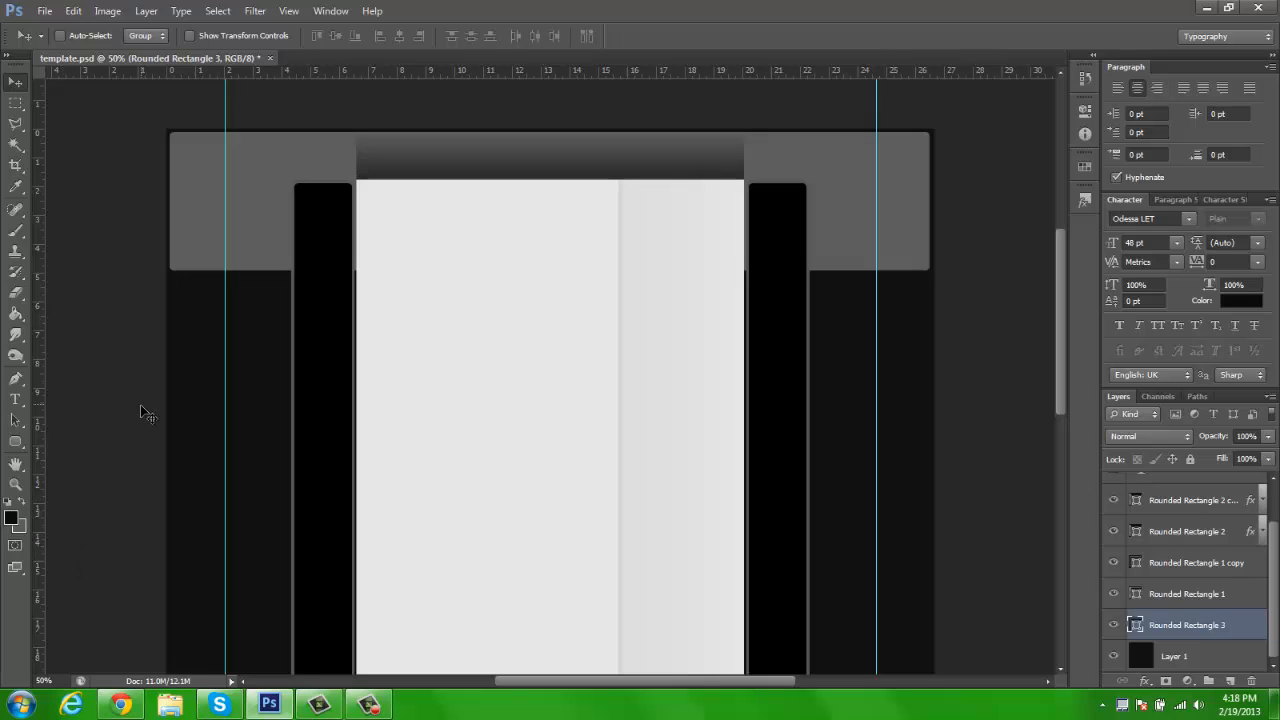
pyautogui.press('u')
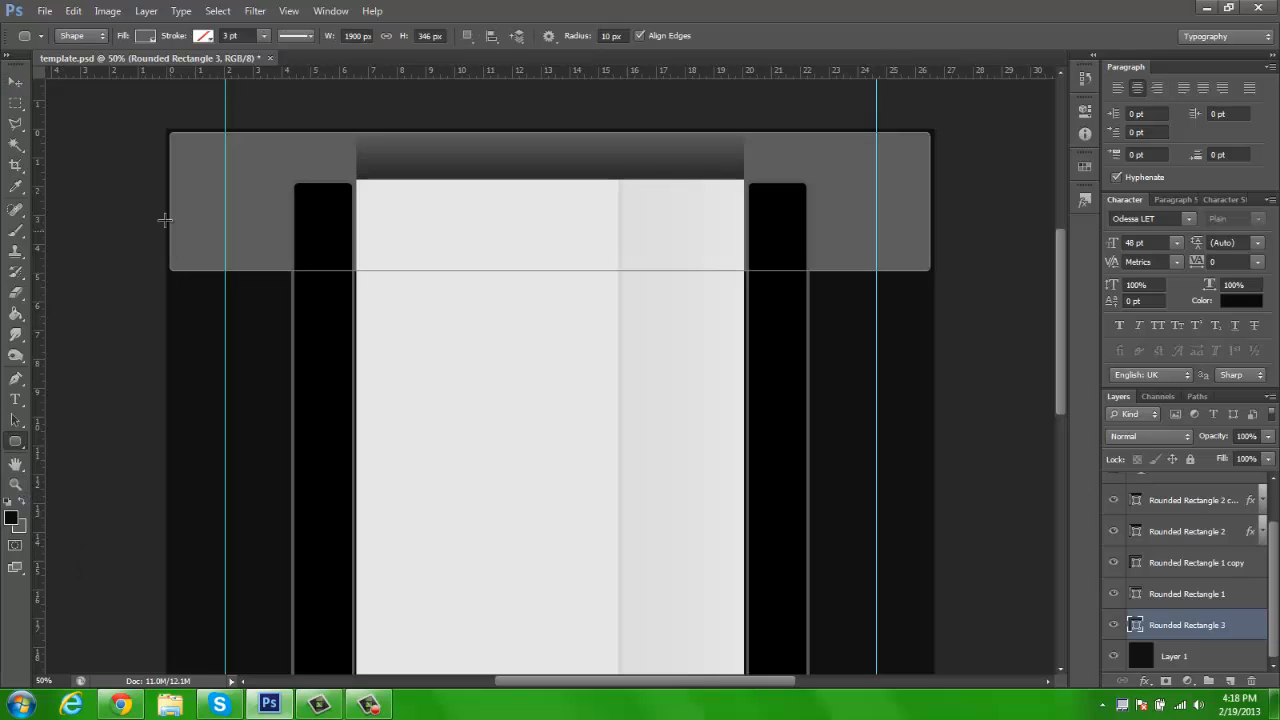
pyautogui.click(1230, 681)
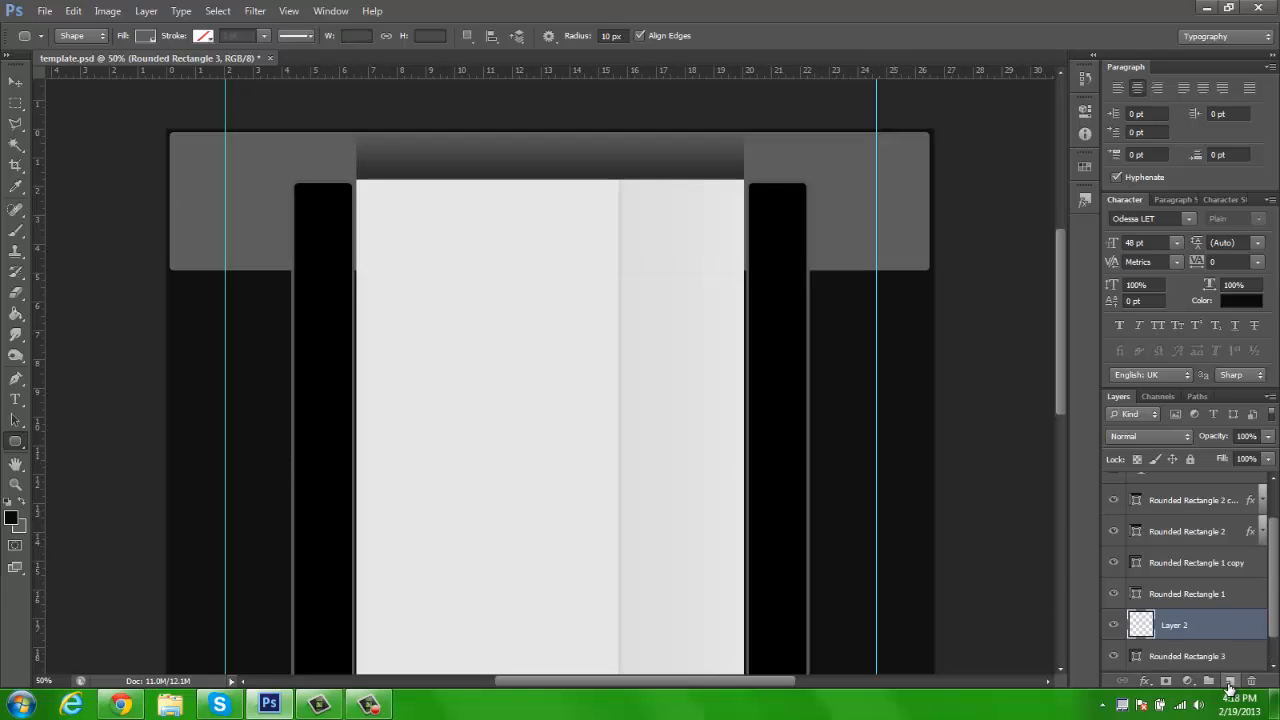
pyautogui.keyDown('ctrl'); pyautogui.click(158, 106); pyautogui.keyUp('ctrl')
pyautogui.keyDown('ctrl'); pyautogui.click(162, 118); pyautogui.keyUp('ctrl')
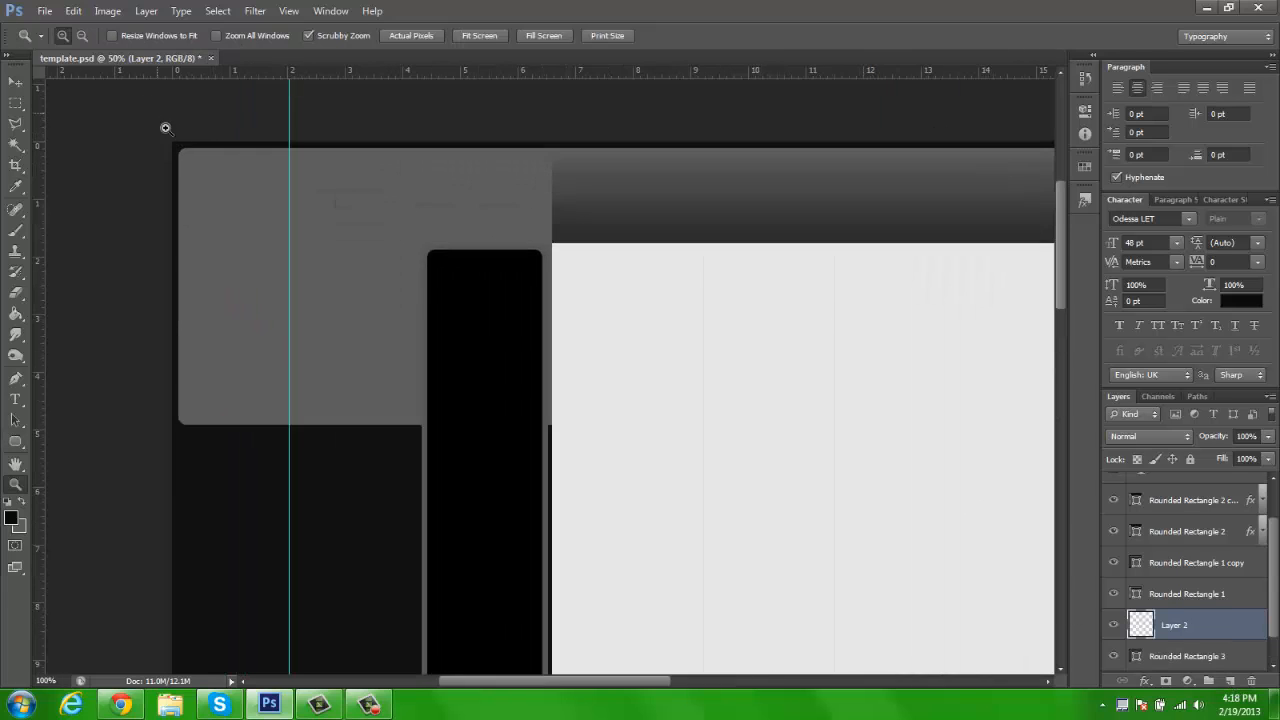
pyautogui.keyDown('ctrl'); pyautogui.click(166, 124); pyautogui.keyUp('ctrl')
pyautogui.moveTo(307, 497); pyautogui.dragTo(260, 411)
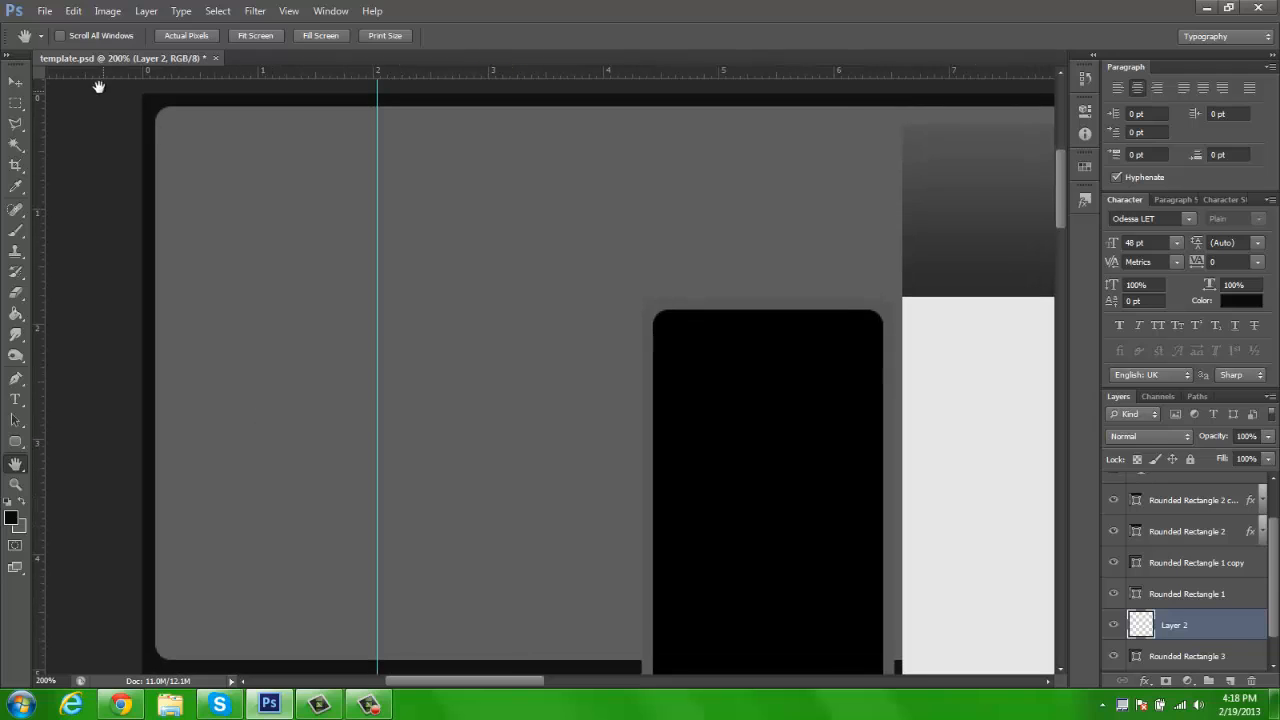
pyautogui.press('z')
pyautogui.keyDown('alt'); pyautogui.click(388, 220); pyautogui.keyUp('alt')
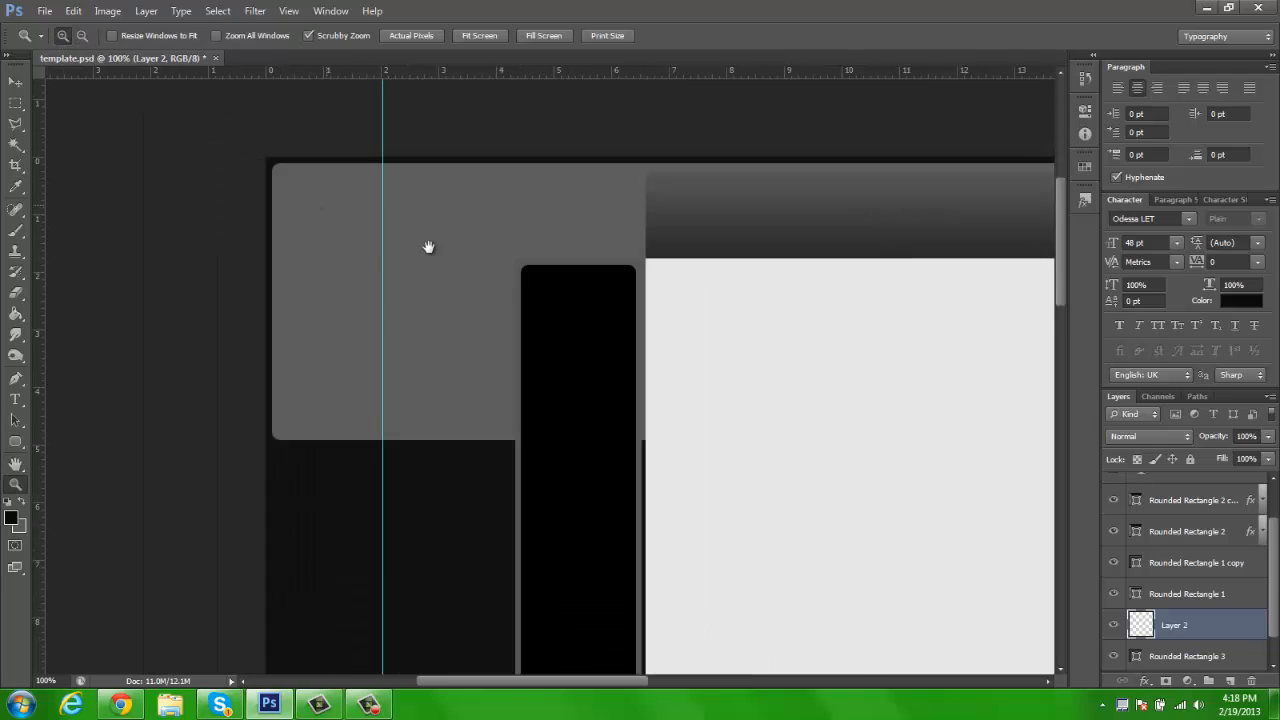
pyautogui.moveTo(428, 247); pyautogui.dragTo(346, 277)
pyautogui.press('u')
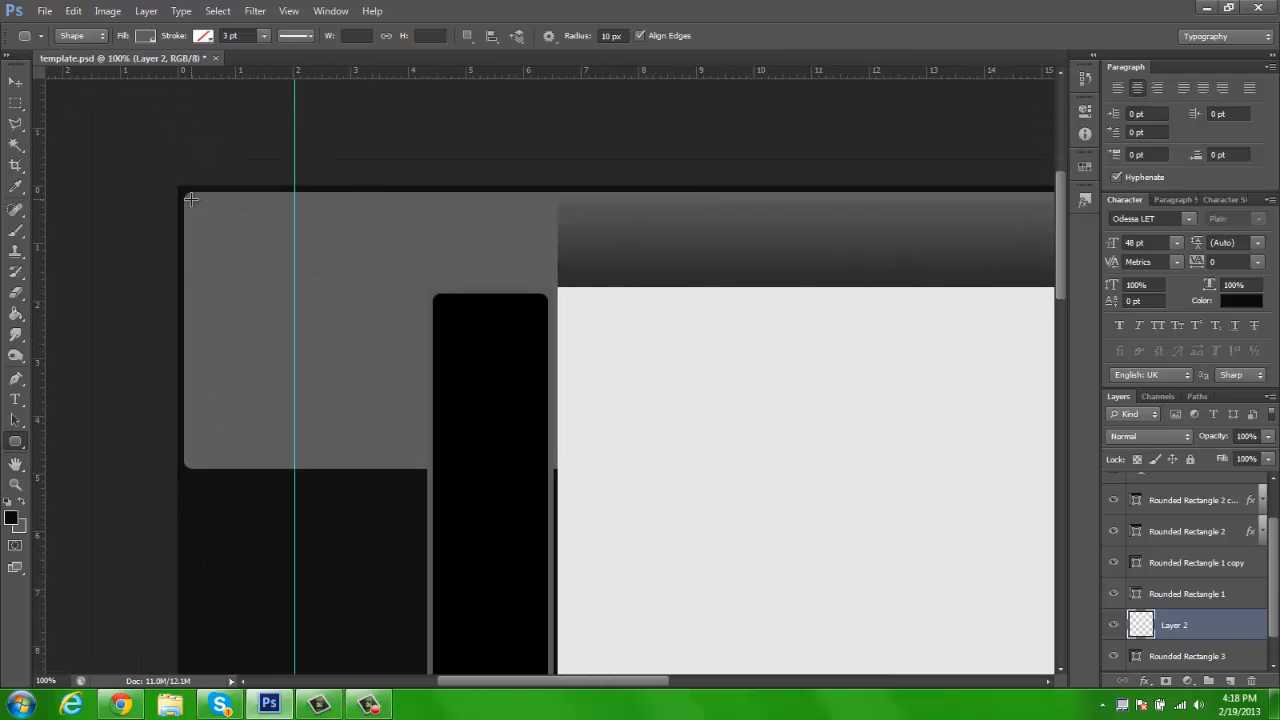
pyautogui.moveTo(191, 198); pyautogui.dragTo(951, 461)
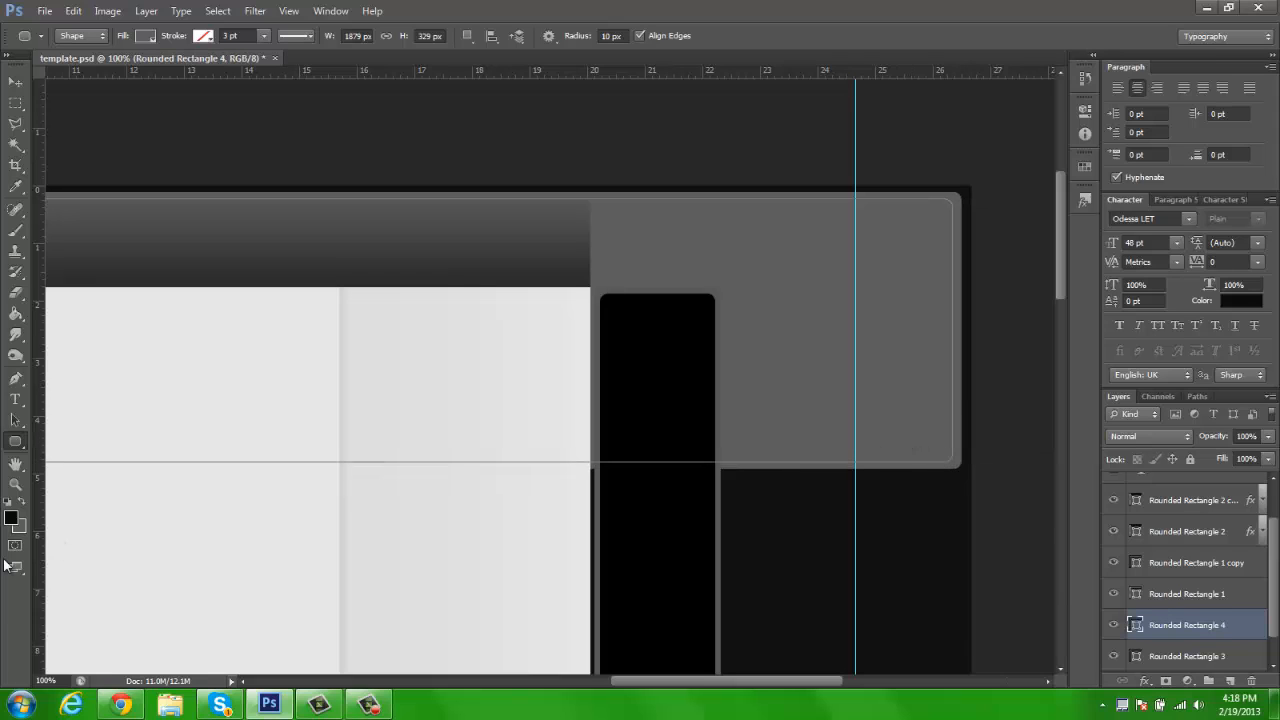
# Step: Set the inner banner rectangle's blend mode to Overlay after trying Hard Light
pyautogui.click(17, 86)
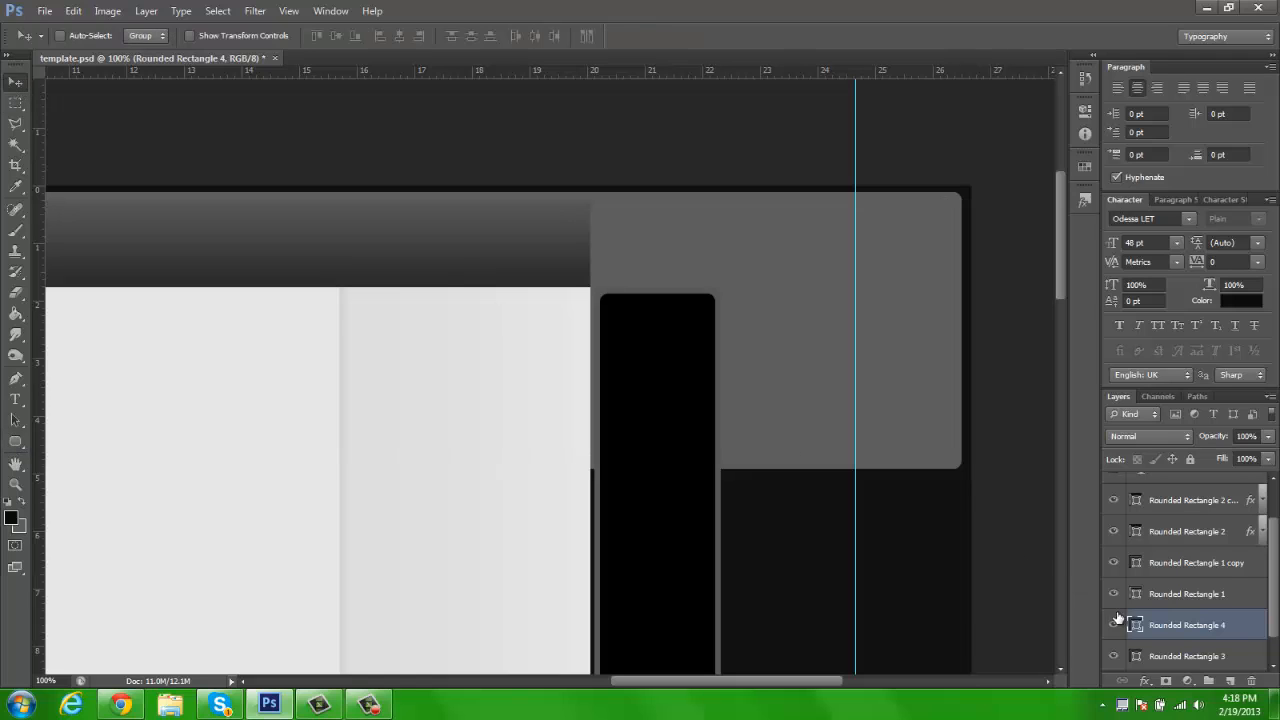
pyautogui.click(1145, 437)
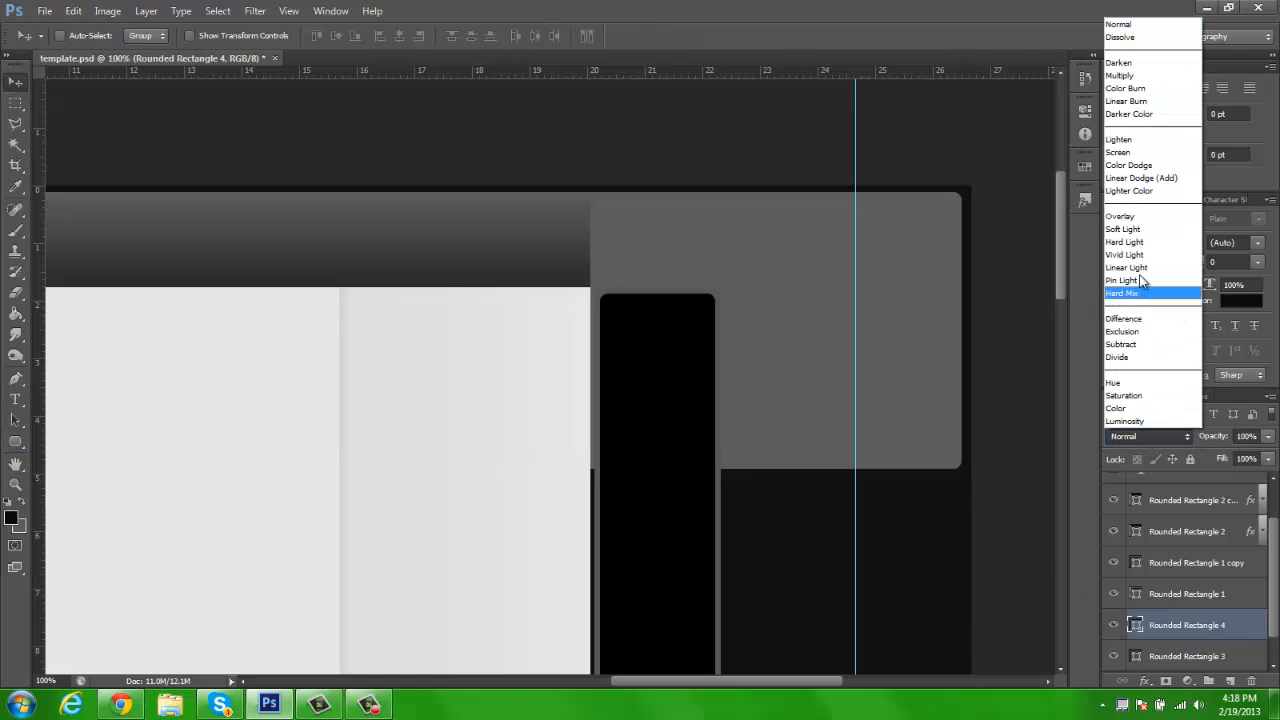
pyautogui.click(1139, 218)
pyautogui.press('Down')
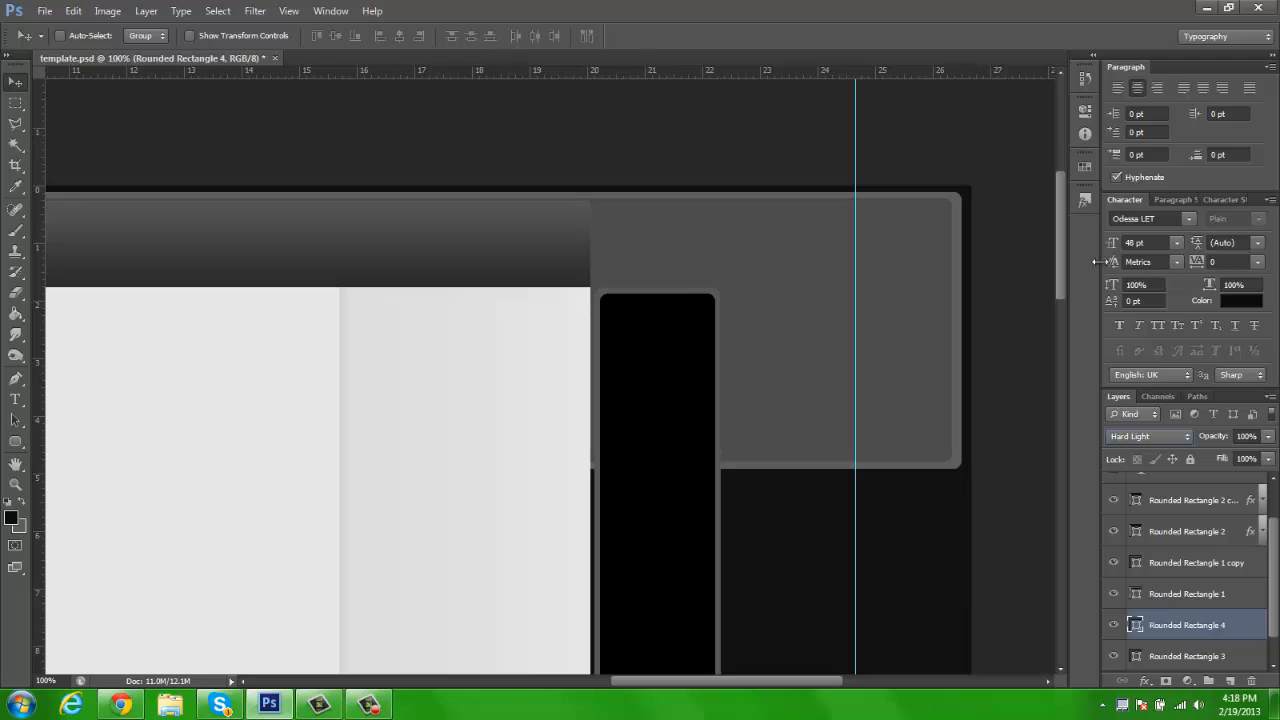
pyautogui.press('Up')
pyautogui.press('Up')
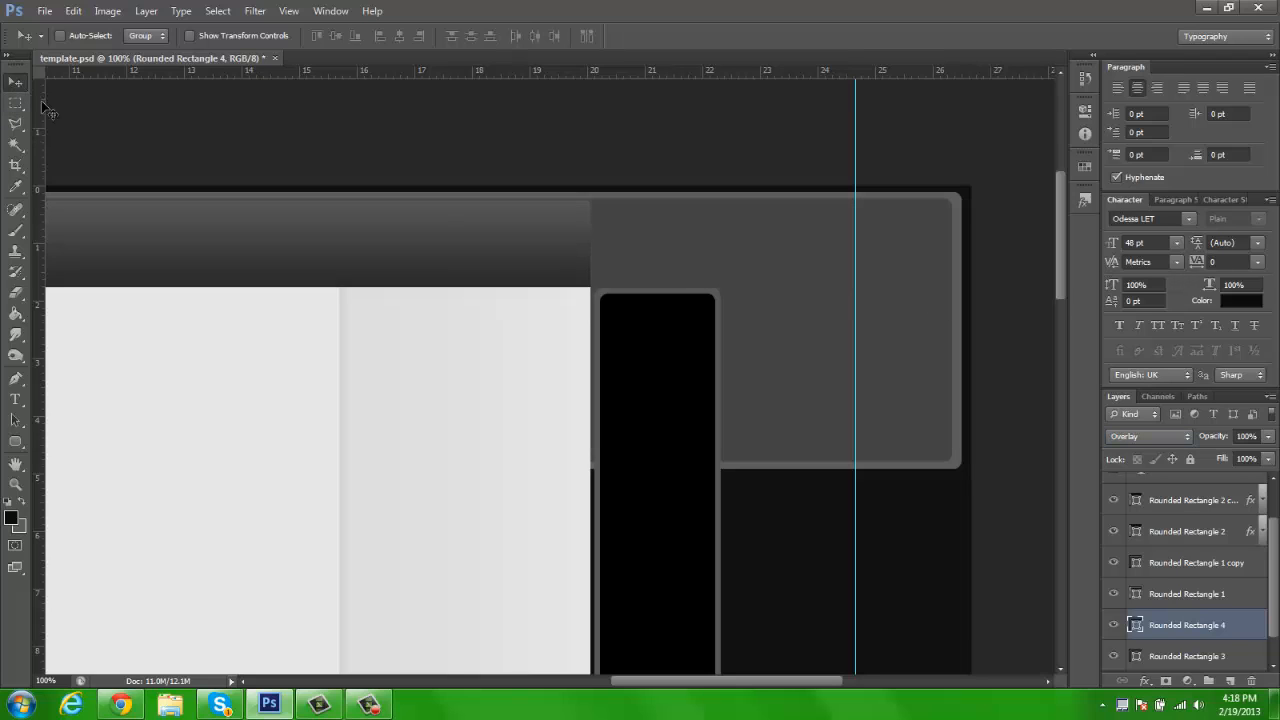
# Step: Delete both the inner and outer rounded rectangles that form the top banner
pyautogui.press('z')
pyautogui.click(479, 35)
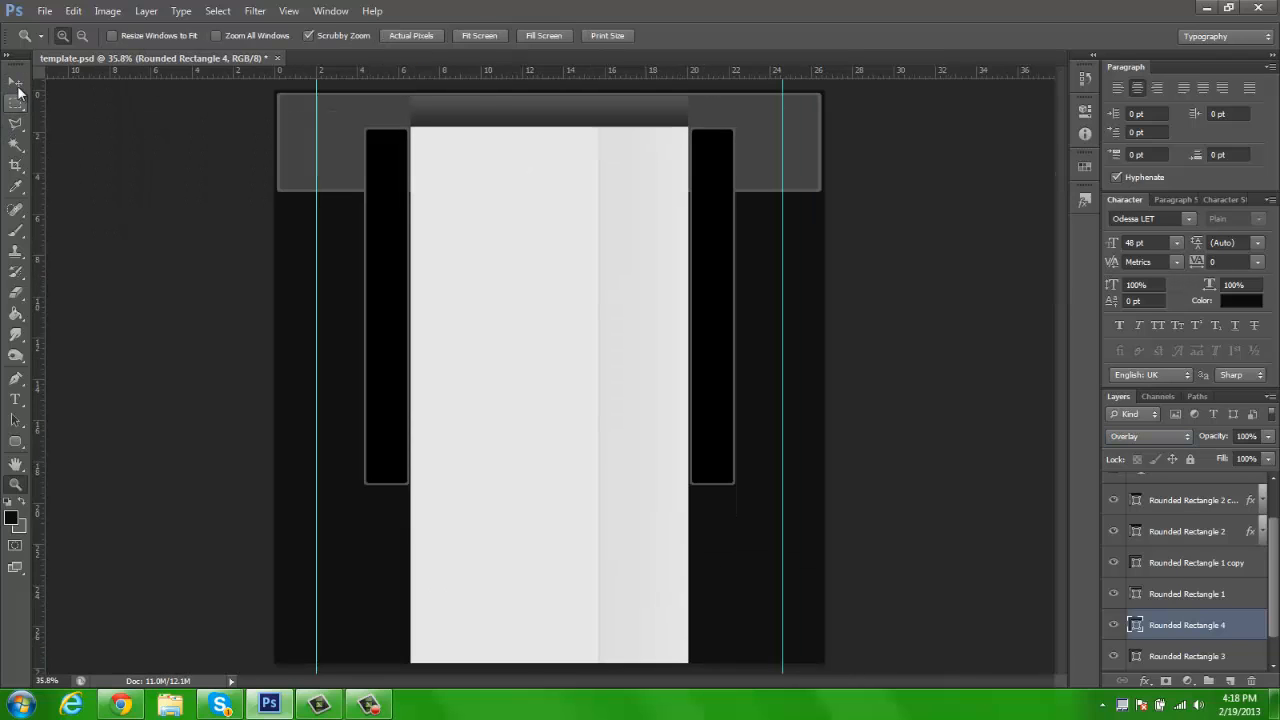
pyautogui.press('v')
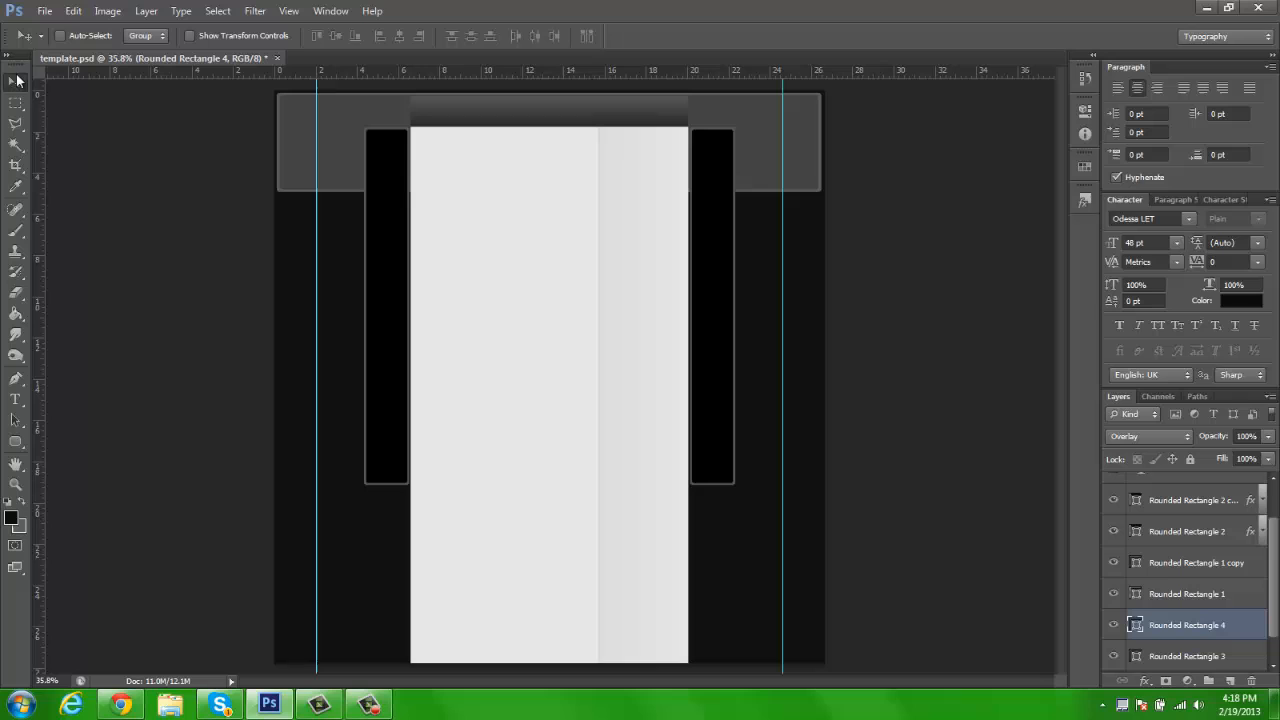
pyautogui.click(1114, 625)
pyautogui.press('Delete')
pyautogui.press('Delete')
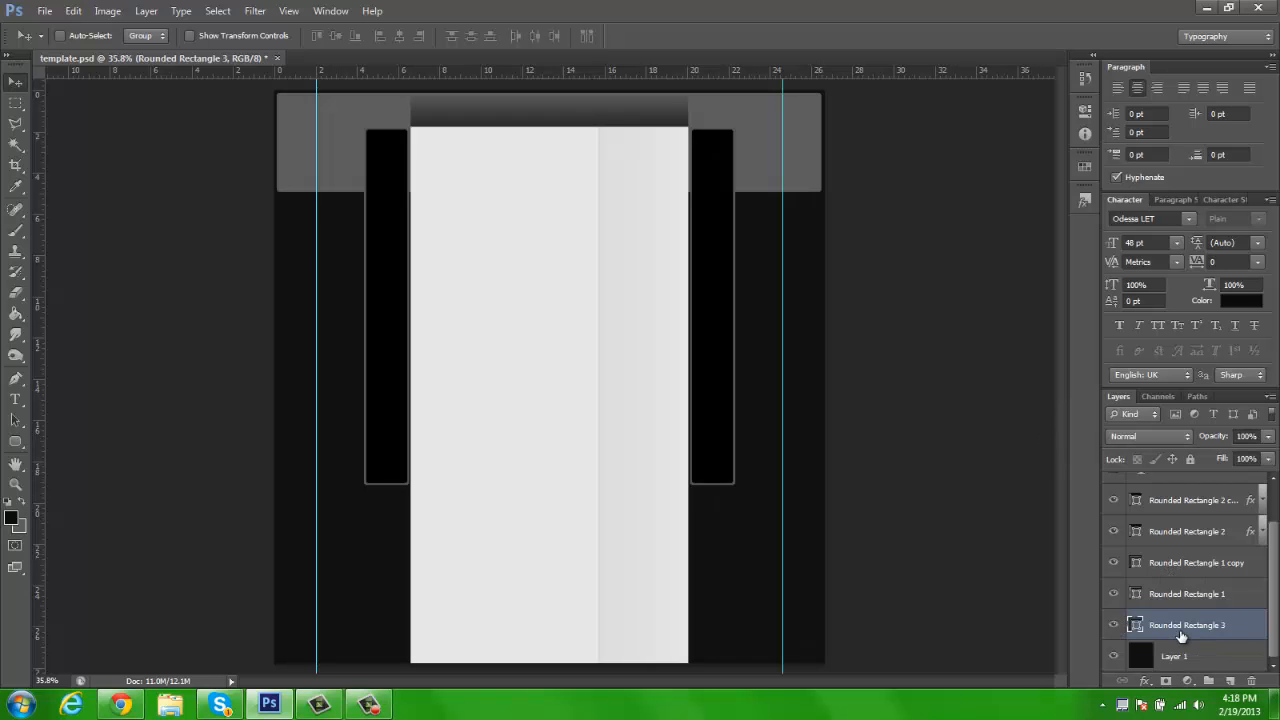
# Step: Add a new layer directly above the dark backdrop and make a full-width rectangular selection across the top of the canvas
pyautogui.click(1229, 681)
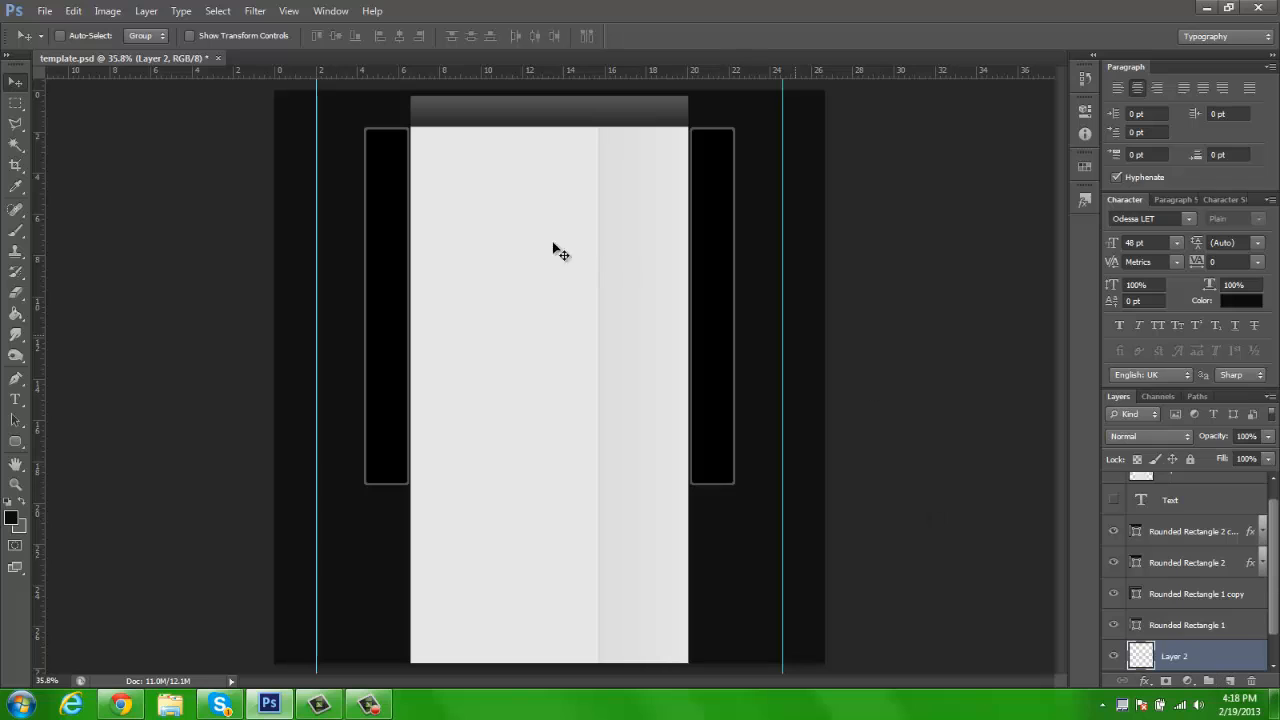
pyautogui.press('z')
pyautogui.click(398, 116)
pyautogui.press('space')
pyautogui.moveTo(554, 191); pyautogui.dragTo(512, 264)
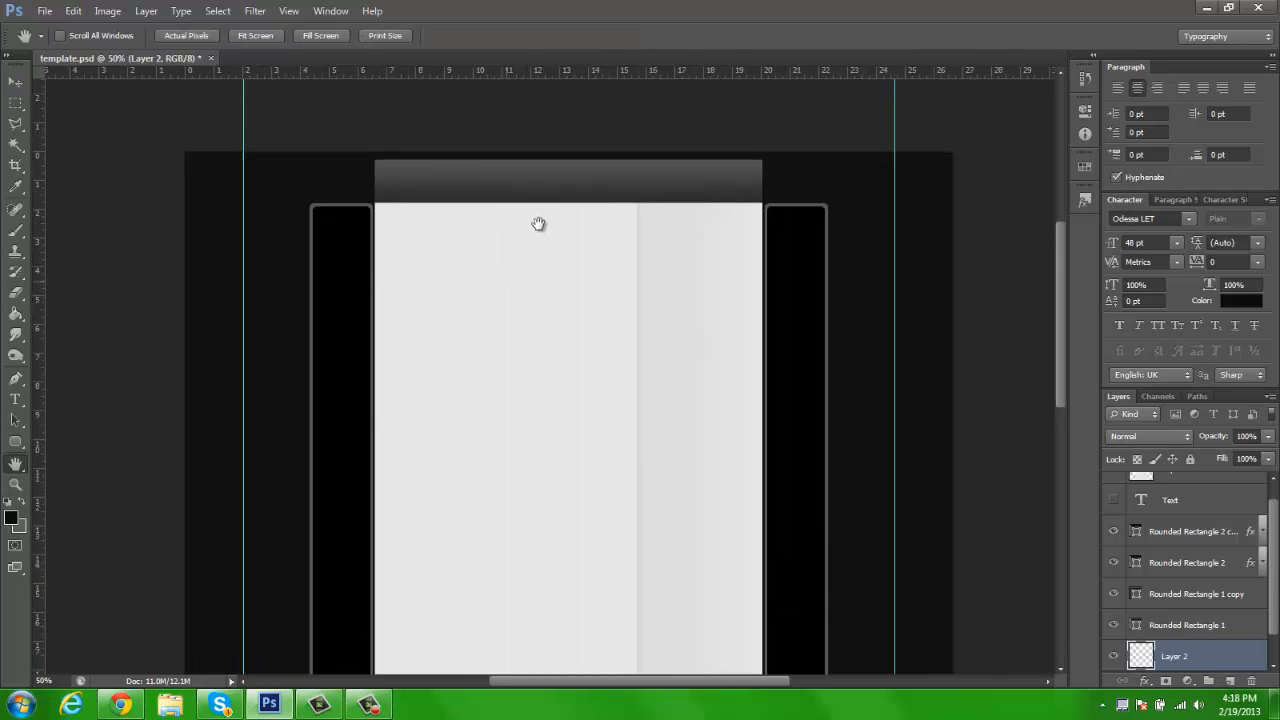
pyautogui.click(12, 105)
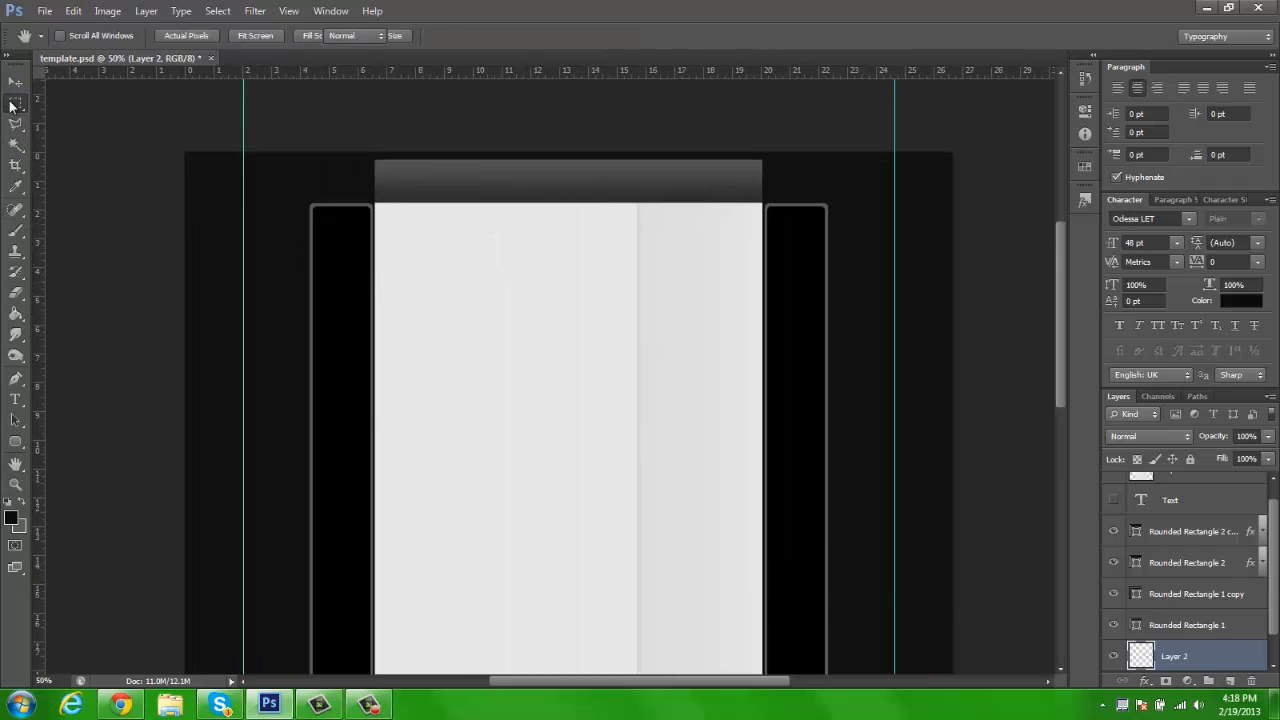
pyautogui.click(16, 105)
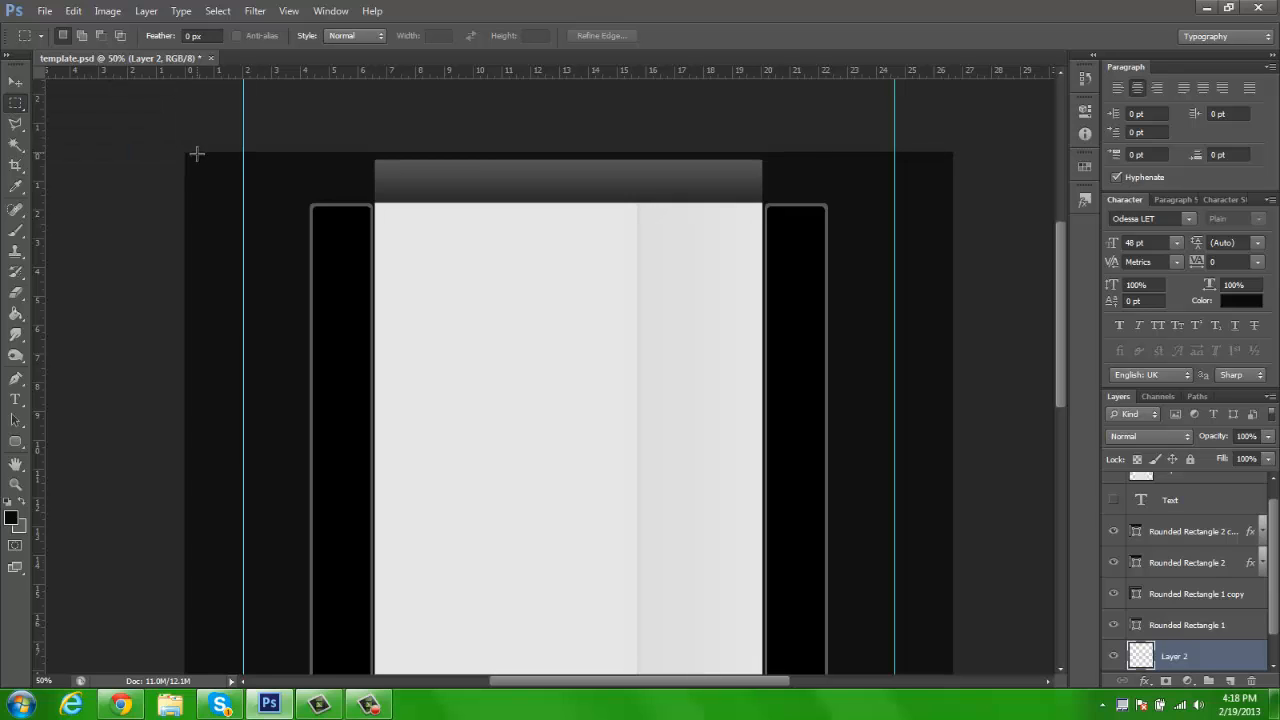
pyautogui.moveTo(184, 152); pyautogui.dragTo(964, 289)
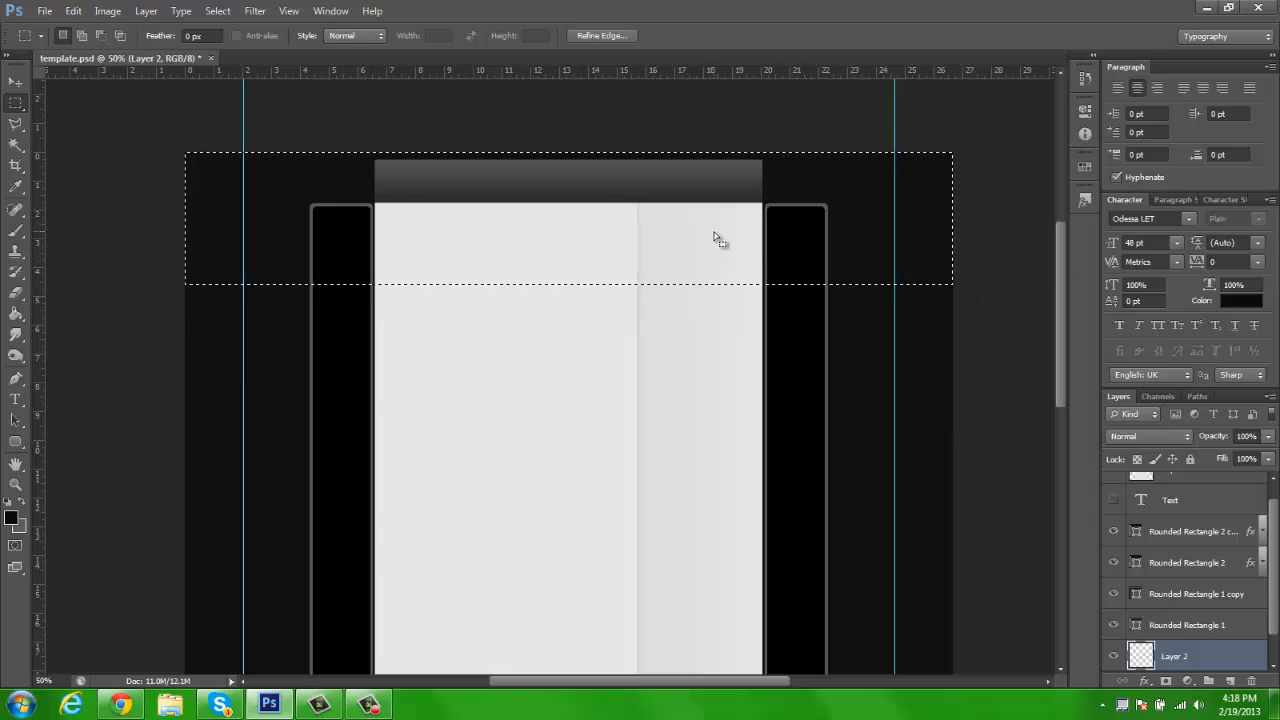
# Step: Try the banner selection slightly lower and realign its upper edge with the top of the canvas
pyautogui.moveTo(714, 238); pyautogui.dragTo(715, 244)
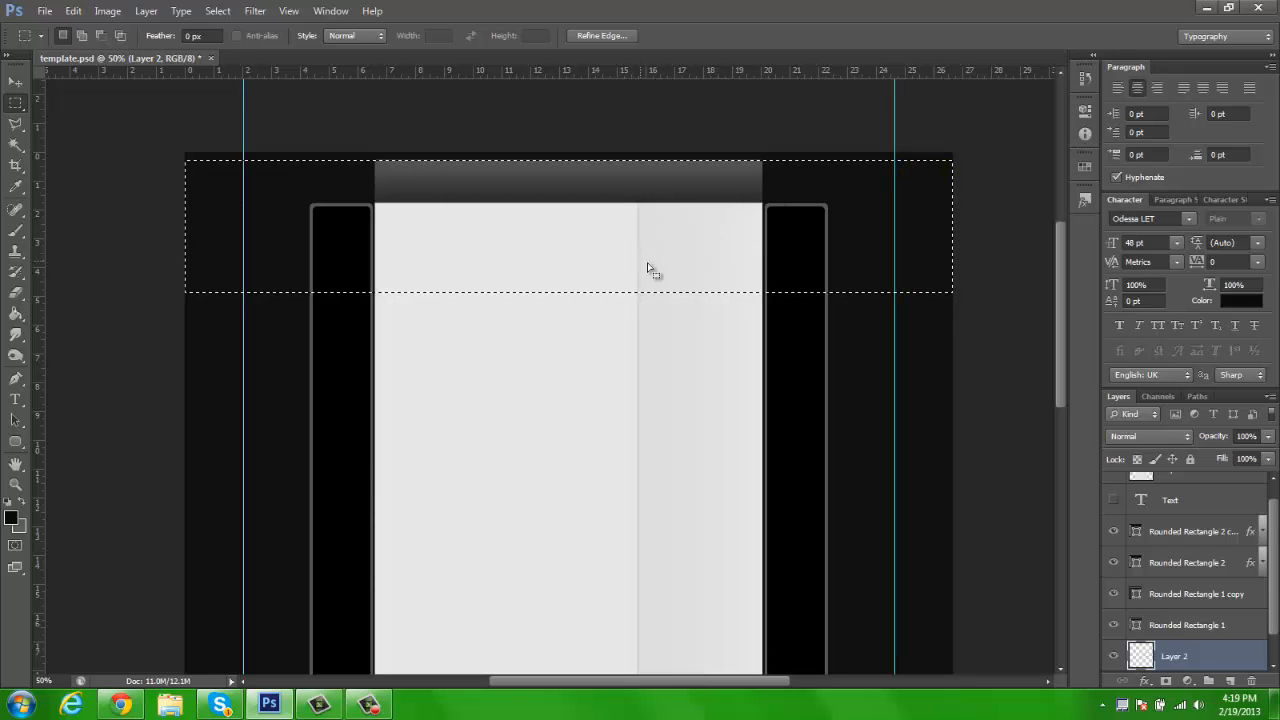
pyautogui.moveTo(606, 214); pyautogui.dragTo(608, 206)
pyautogui.press('z')
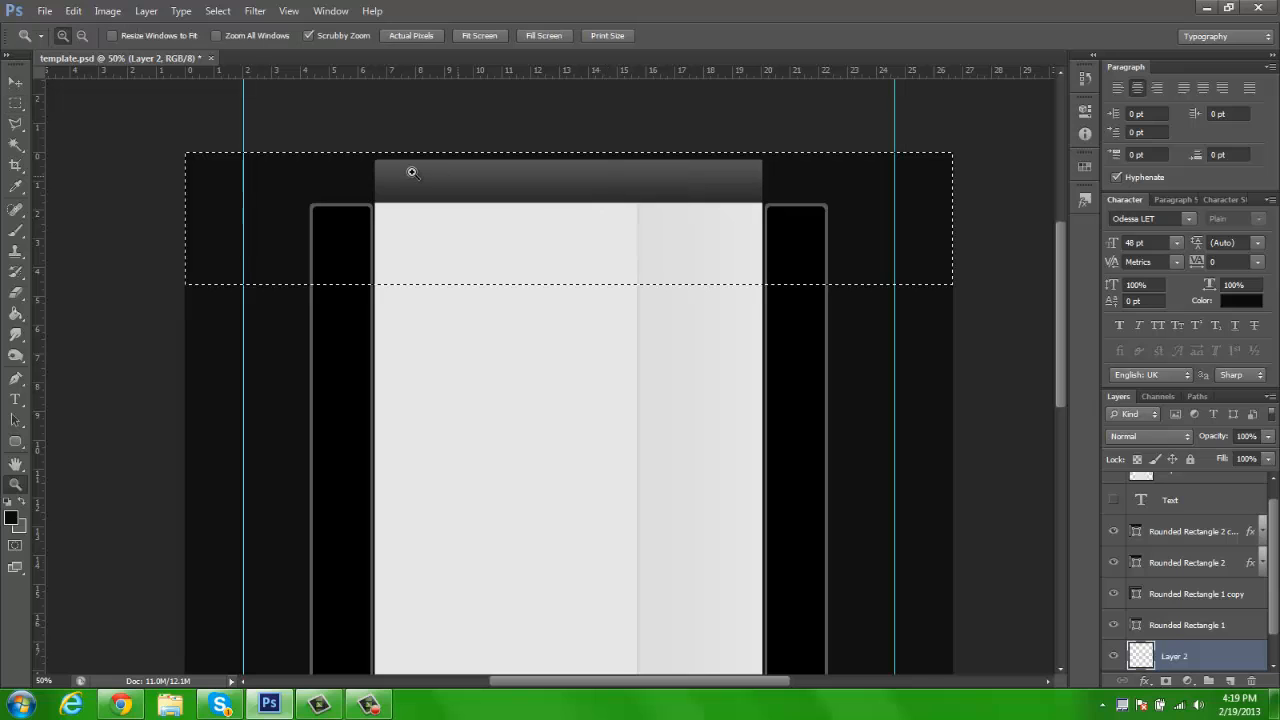
pyautogui.moveTo(411, 172); pyautogui.dragTo(291, 189)
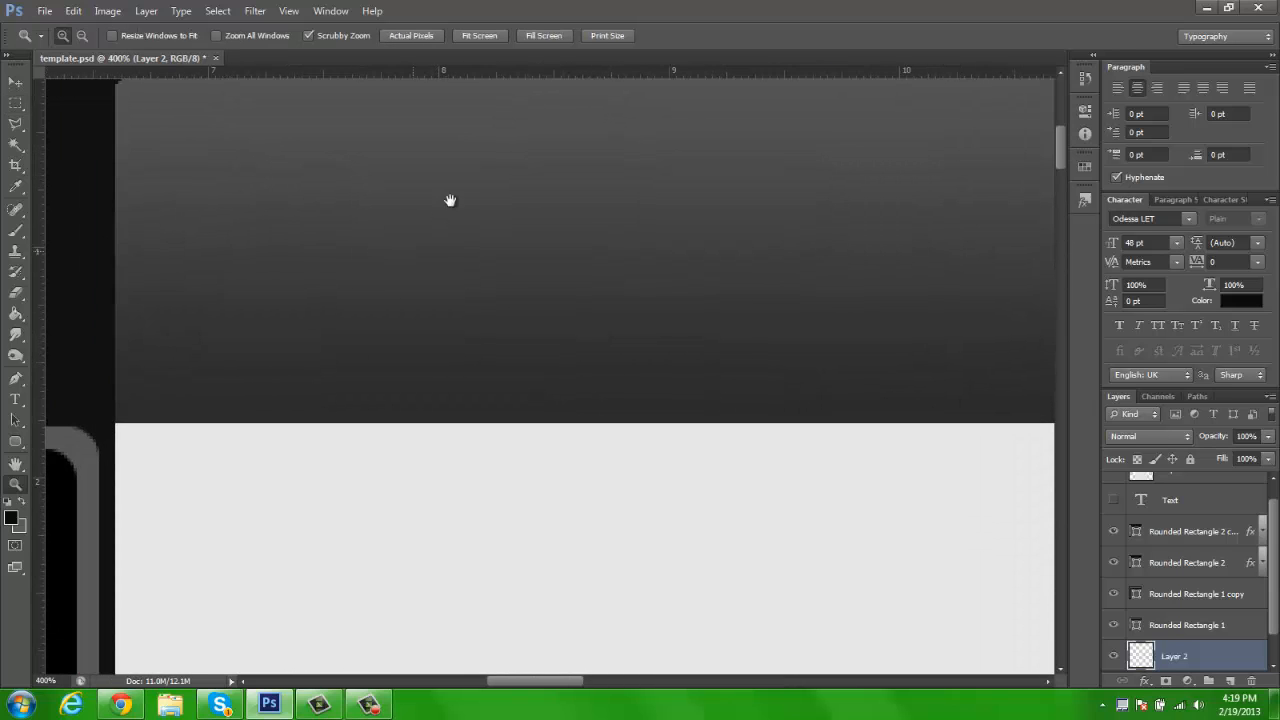
pyautogui.moveTo(450, 200); pyautogui.dragTo(437, 363)
pyautogui.click(15, 103)
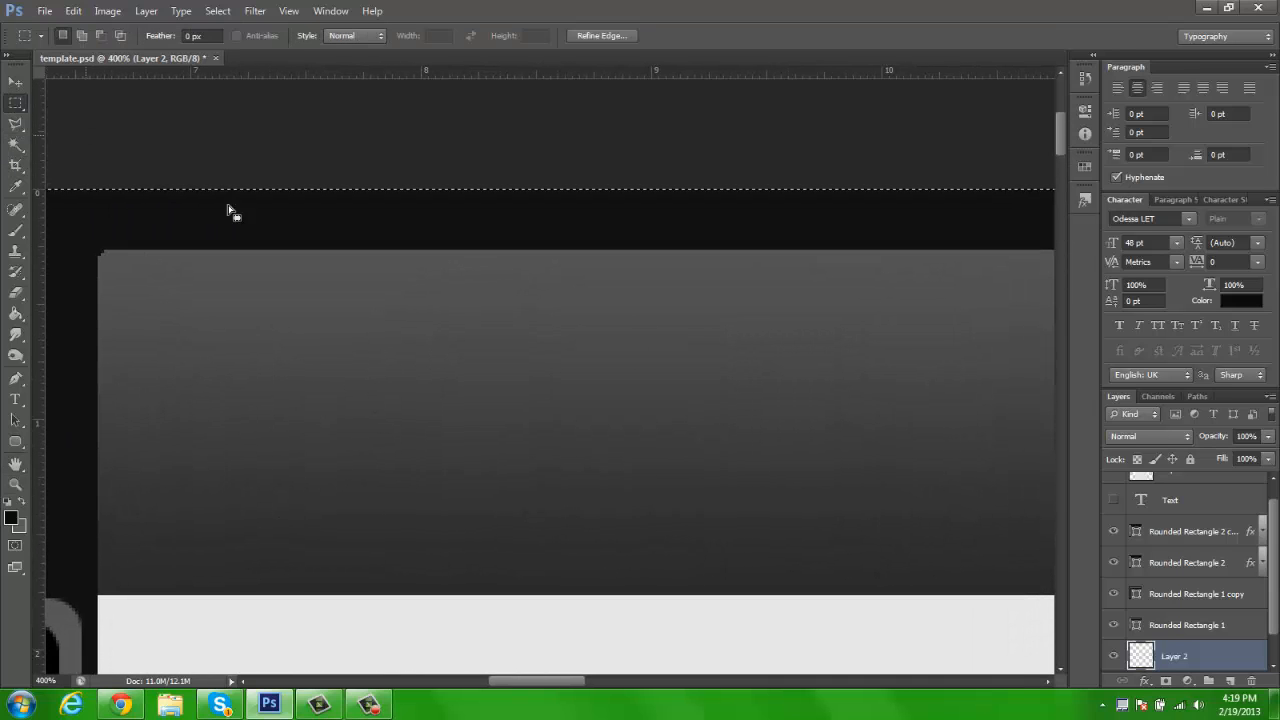
pyautogui.moveTo(406, 218); pyautogui.dragTo(406, 218)
# Step: Fill the banner selection on the new layer with the near-black foreground colour using the Paint Bucket
pyautogui.press('z')
pyautogui.click(478, 35)
pyautogui.press('v')
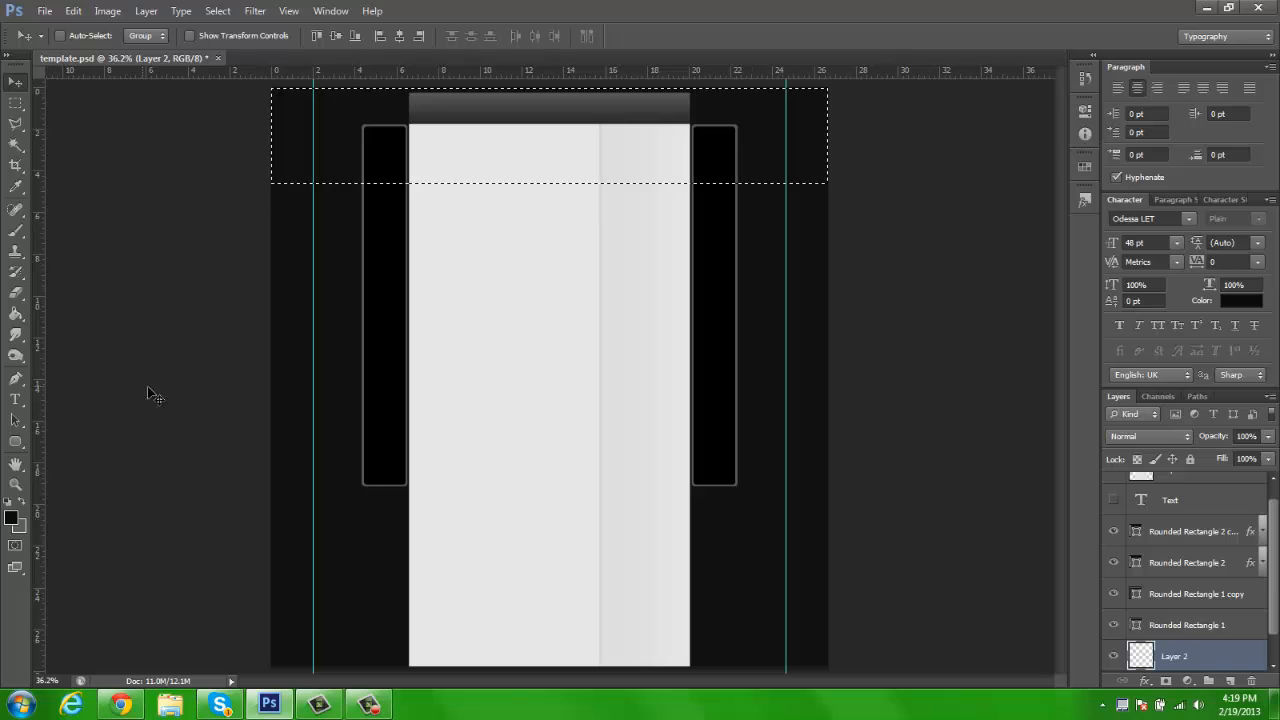
pyautogui.click(18, 315)
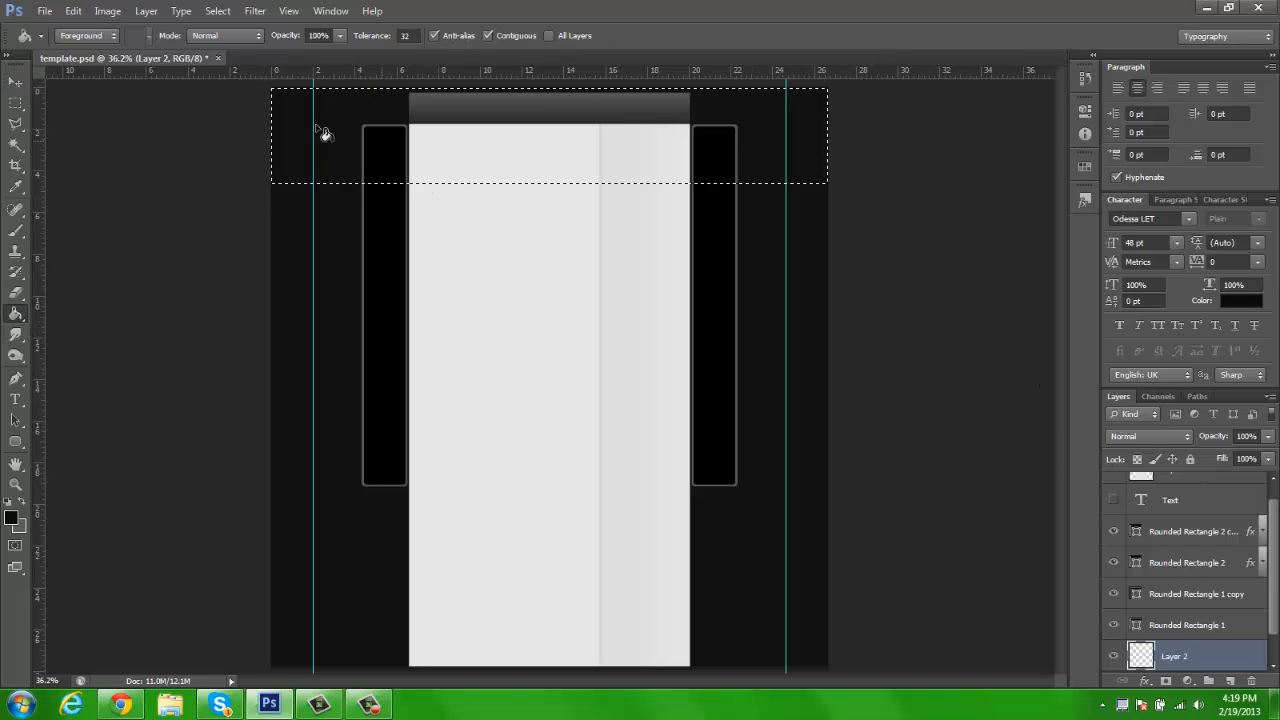
pyautogui.click(292, 136)
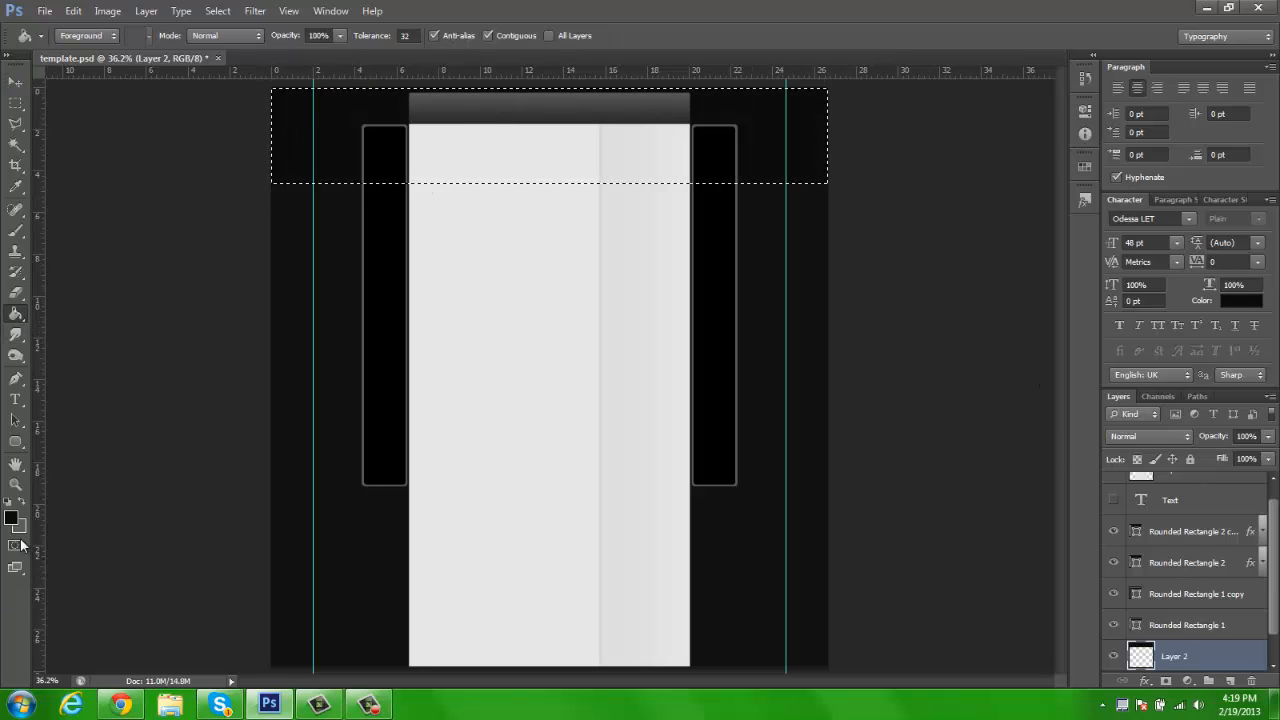
# Step: Change the foreground colour to grey, fill the banner selection with it and deselect
pyautogui.click(12, 518)
pyautogui.click(1123, 110)
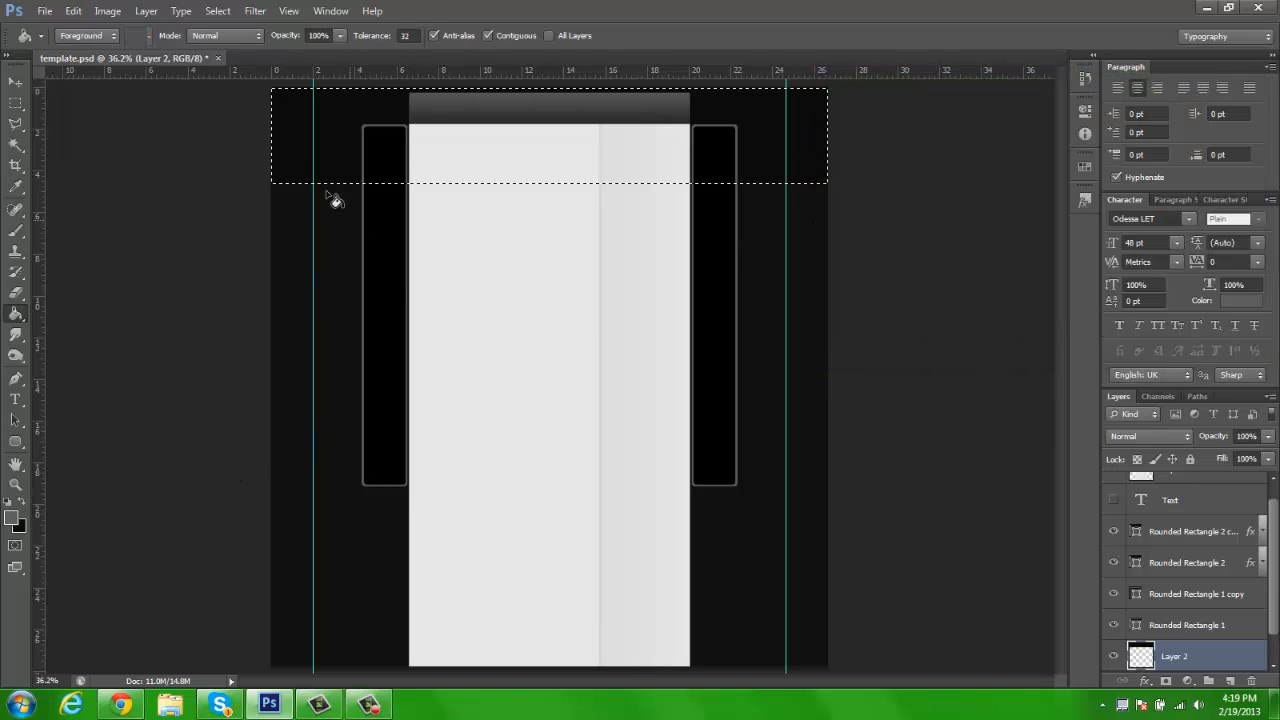
pyautogui.click(294, 138)
pyautogui.click(15, 81)
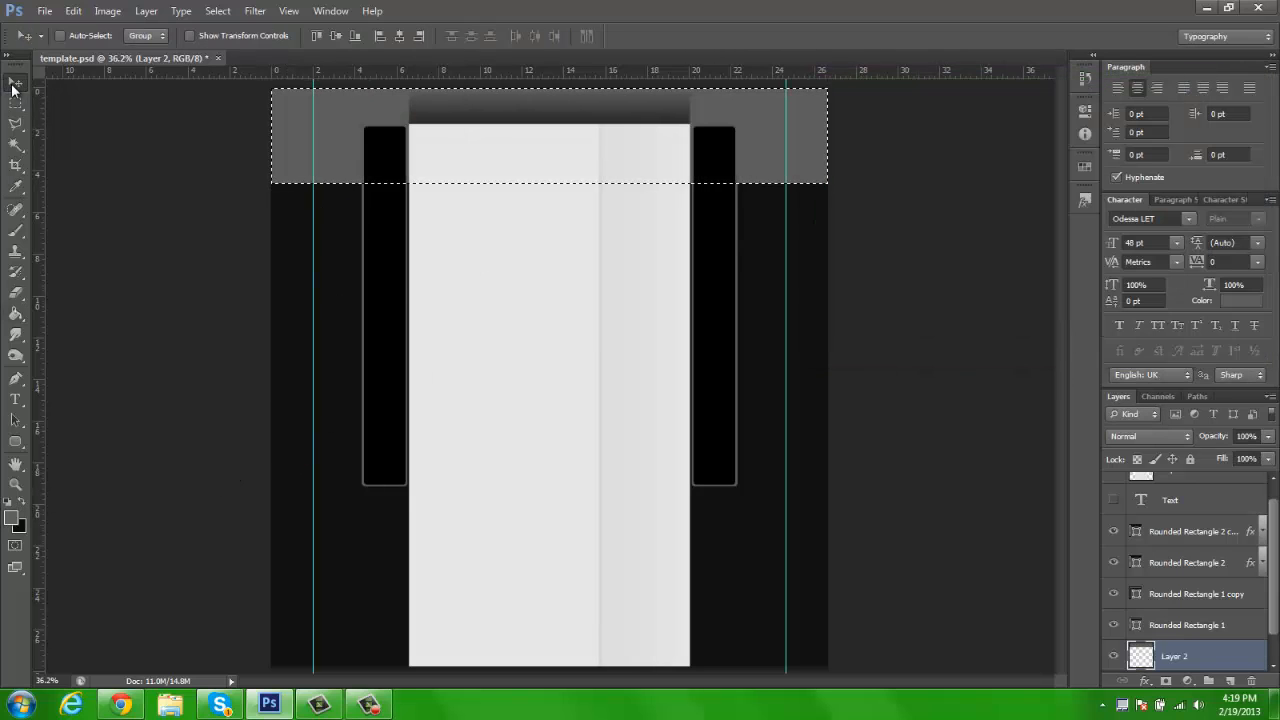
pyautogui.hotkey('ctrl', 'd')
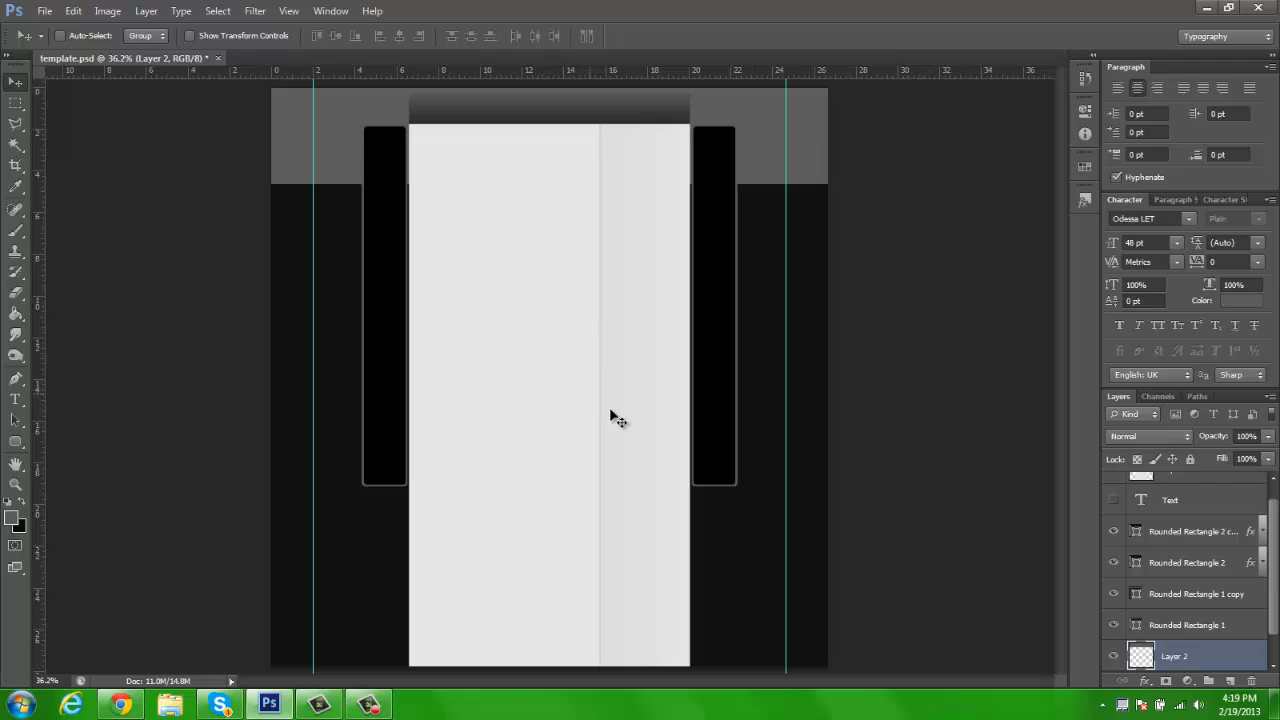
# Step: Add a linear black-to-white Gradient Overlay at 25% opacity to the grey banner layer
pyautogui.rightClick(1215, 650)
pyautogui.click(1130, 100)
pyautogui.moveTo(885, 26); pyautogui.dragTo(958, 58)
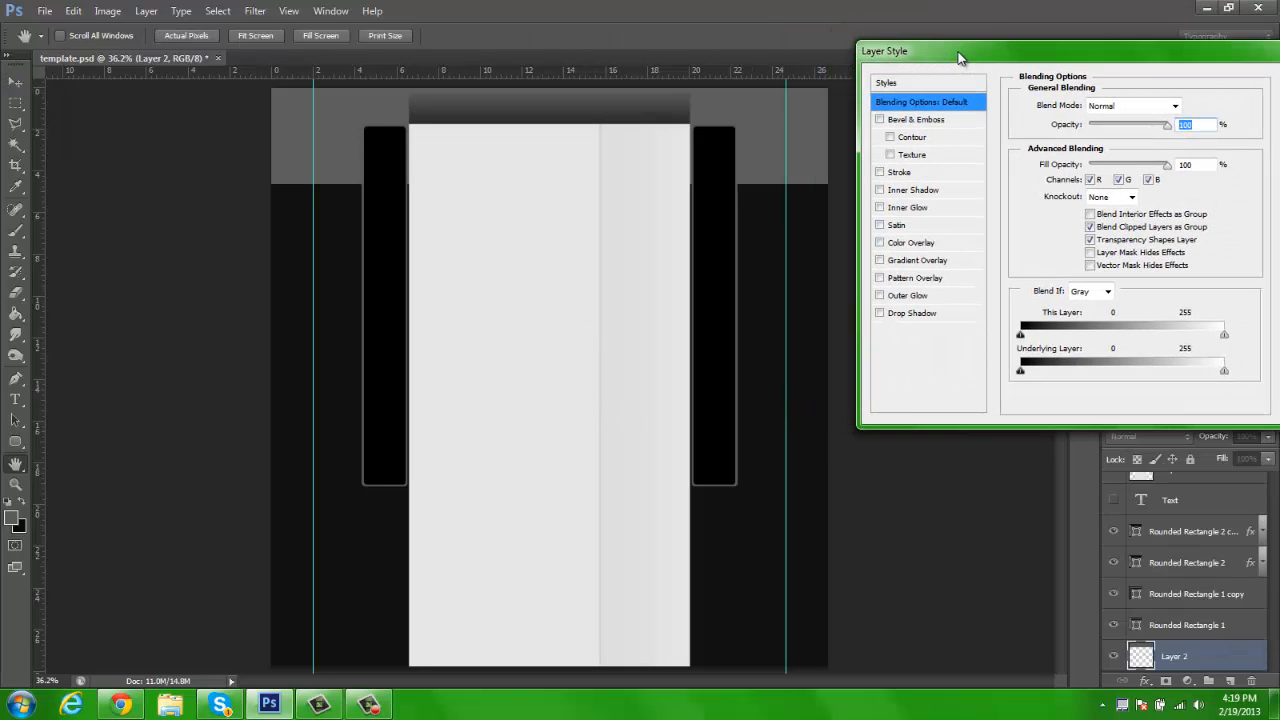
pyautogui.click(897, 262)
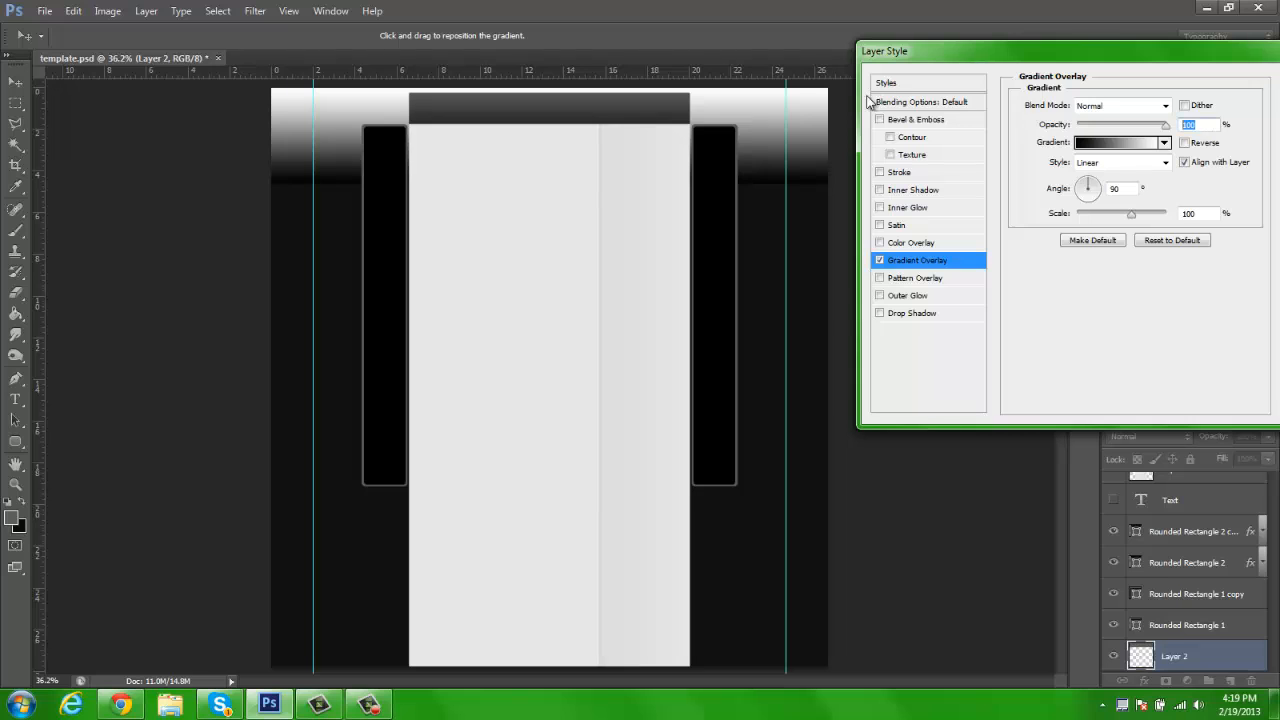
pyautogui.write('25')
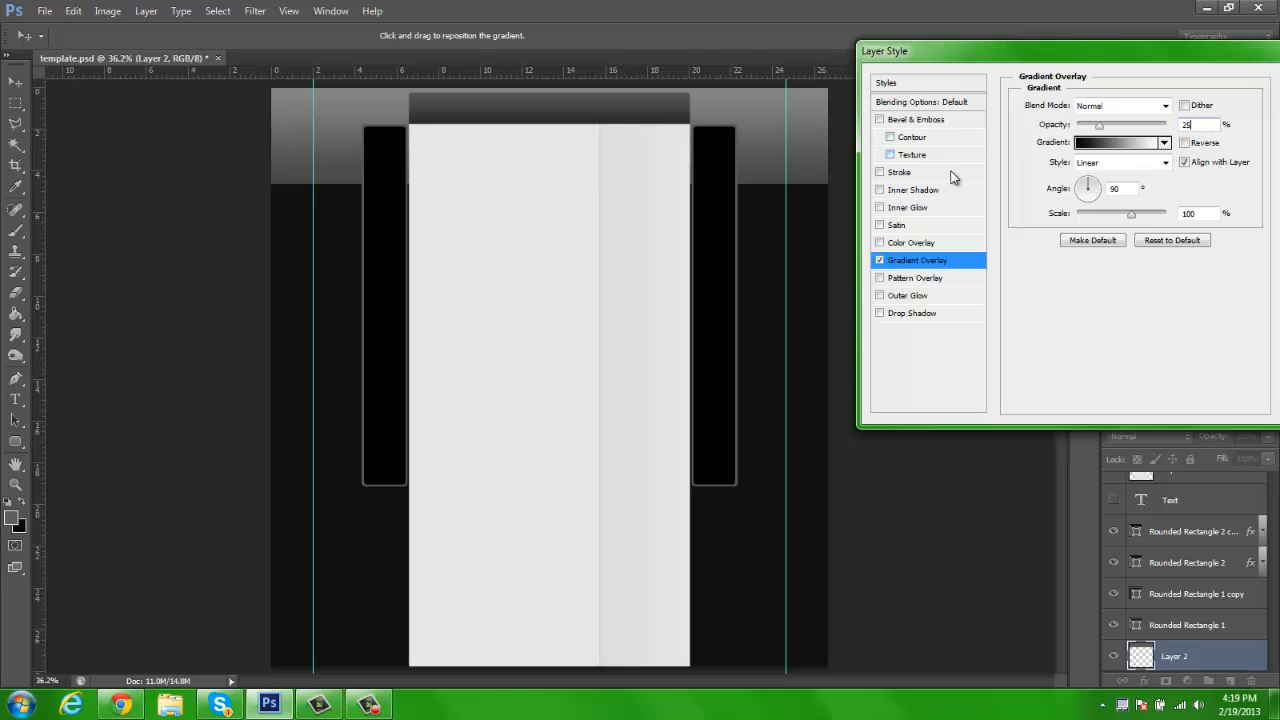
# Step: Add a 4 px outside Stroke in light grey cbcbcb to the banner layer
pyautogui.click(900, 172)
pyautogui.click(1069, 217)
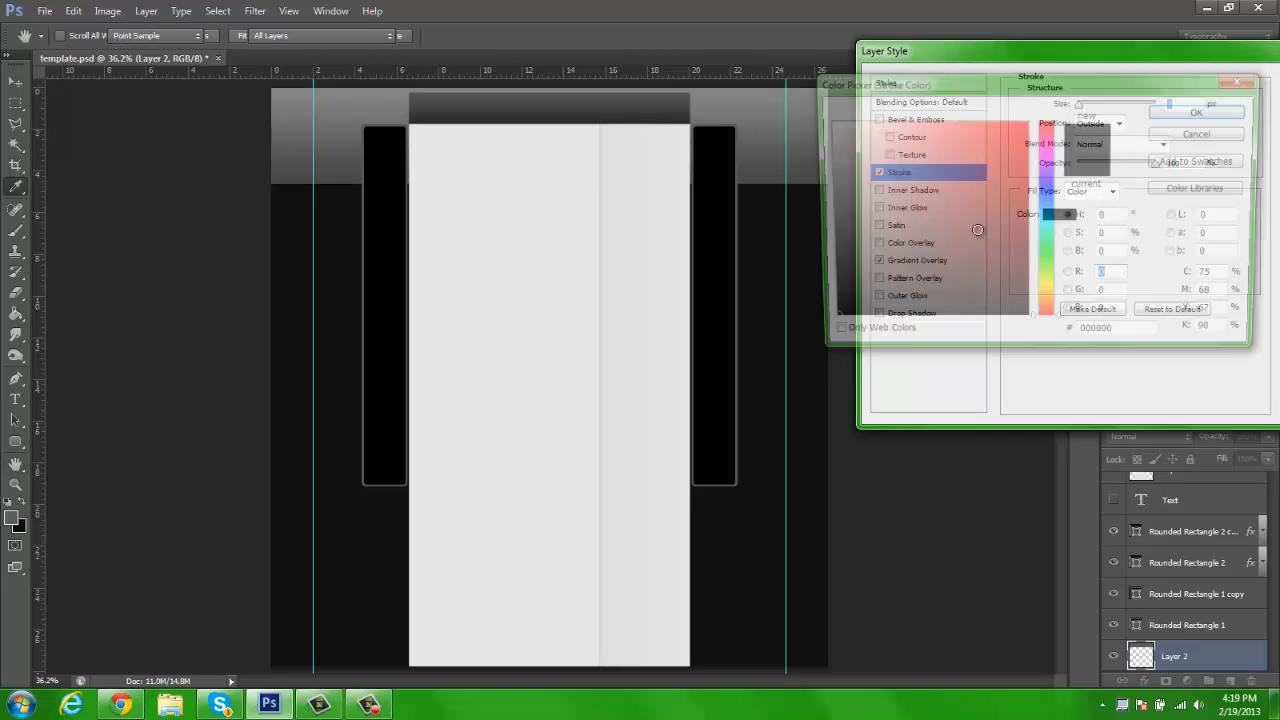
pyautogui.moveTo(832, 172); pyautogui.dragTo(767, 88)
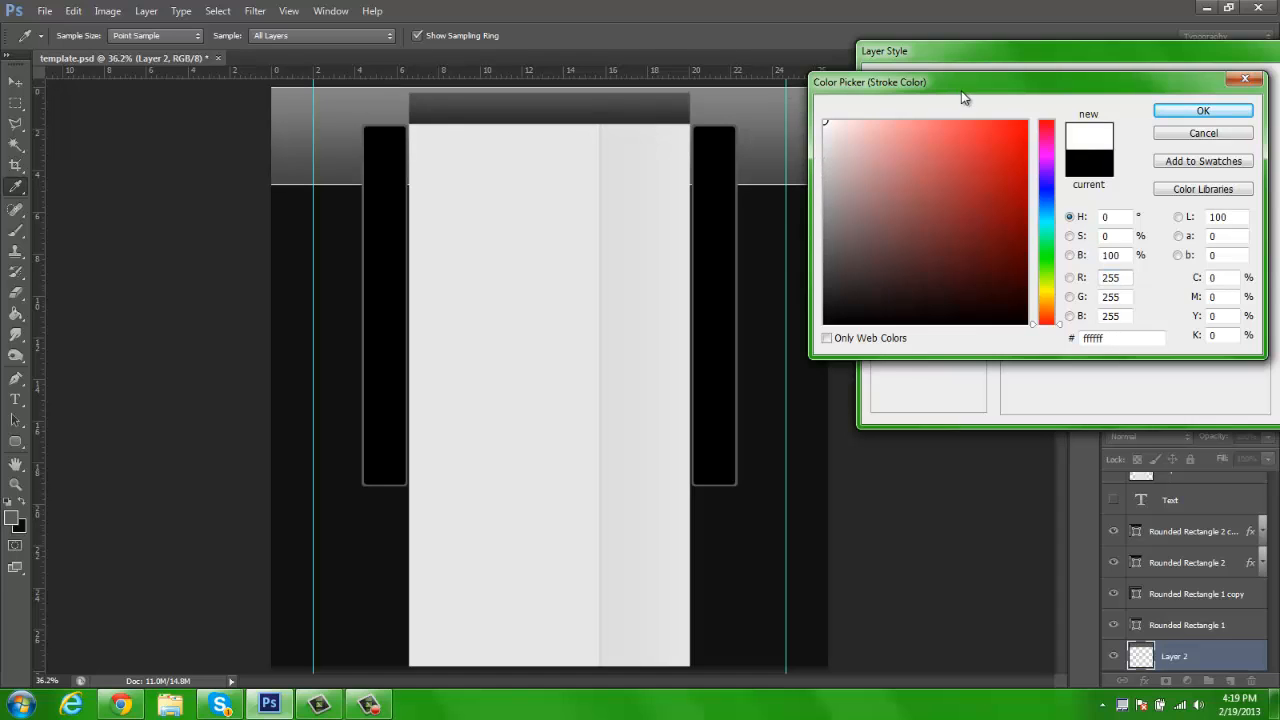
pyautogui.click(823, 162)
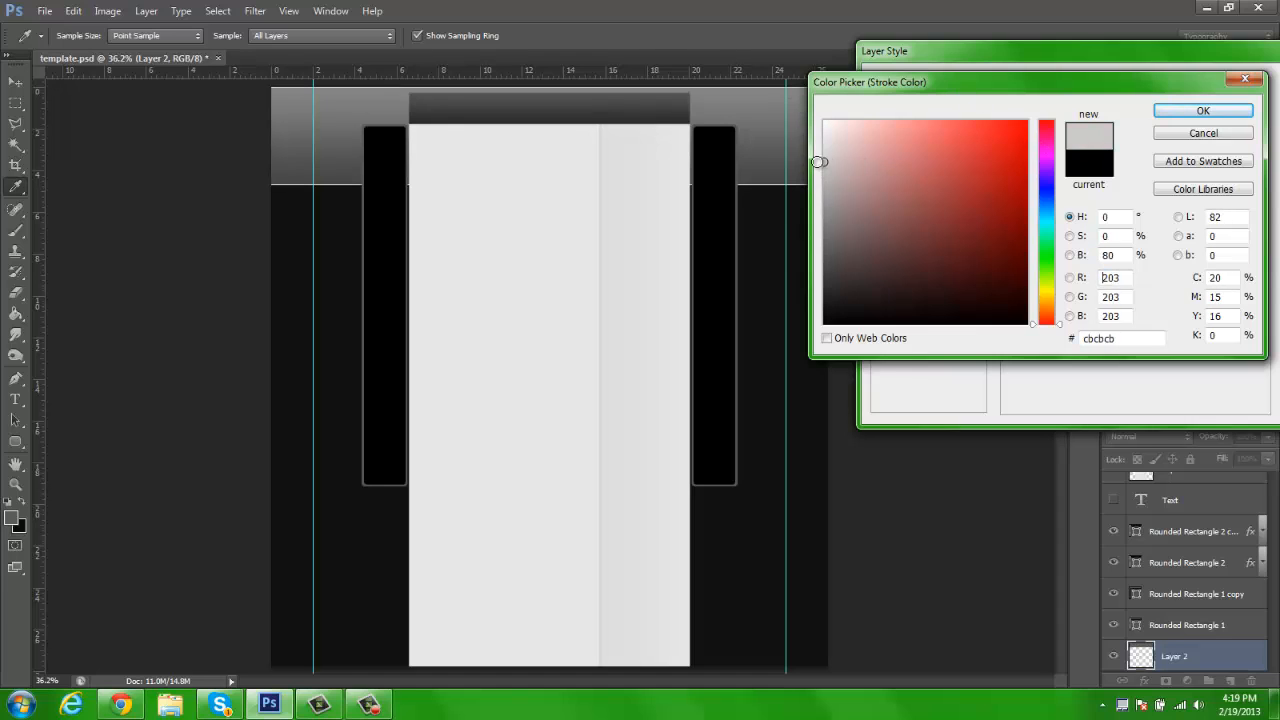
pyautogui.click(1204, 113)
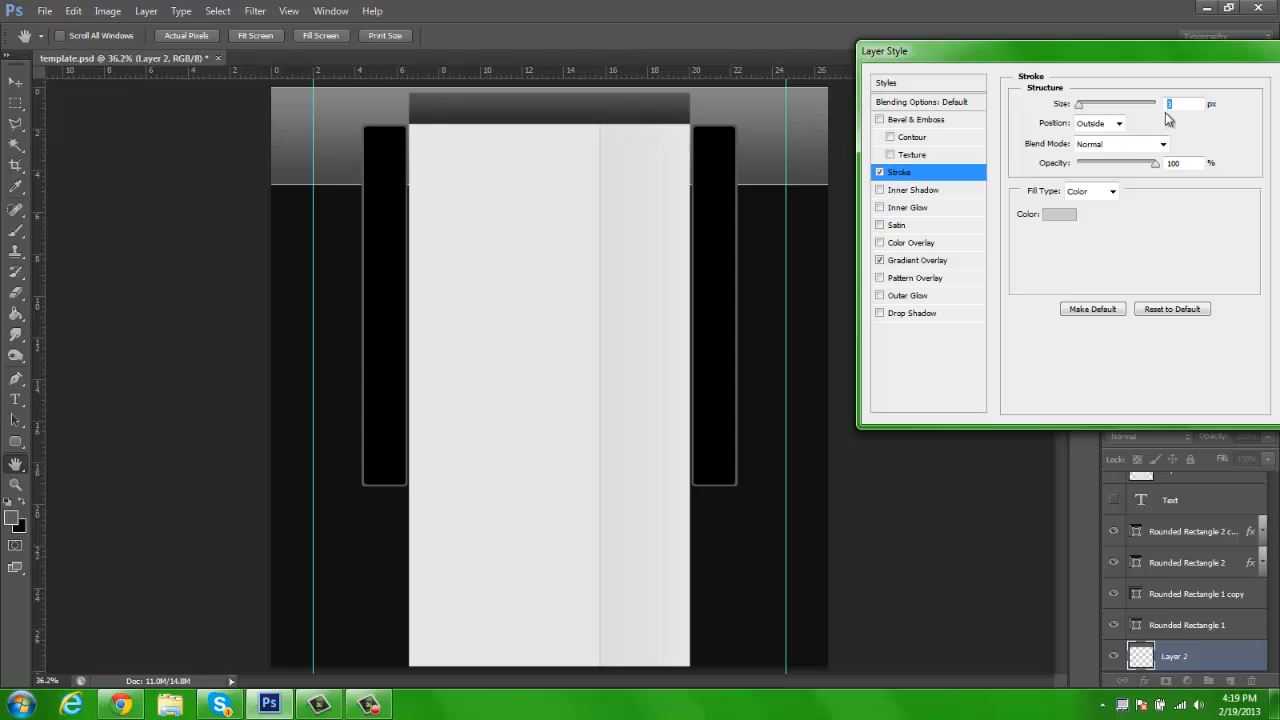
pyautogui.write('5')
pyautogui.write('4')
# Step: Add a black Multiply Inner Shadow at 50% opacity to the banner layer, leaving Drop Shadow off
pyautogui.moveTo(1131, 62); pyautogui.dragTo(1053, 55)
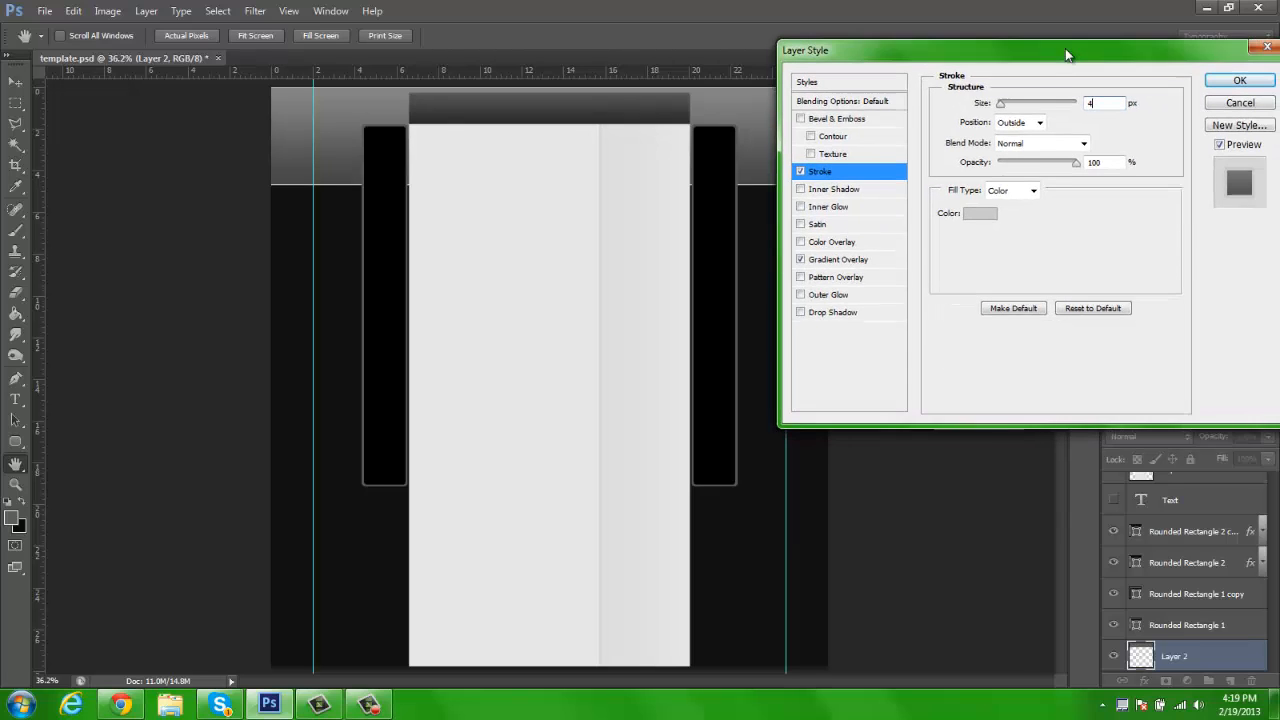
pyautogui.click(812, 188)
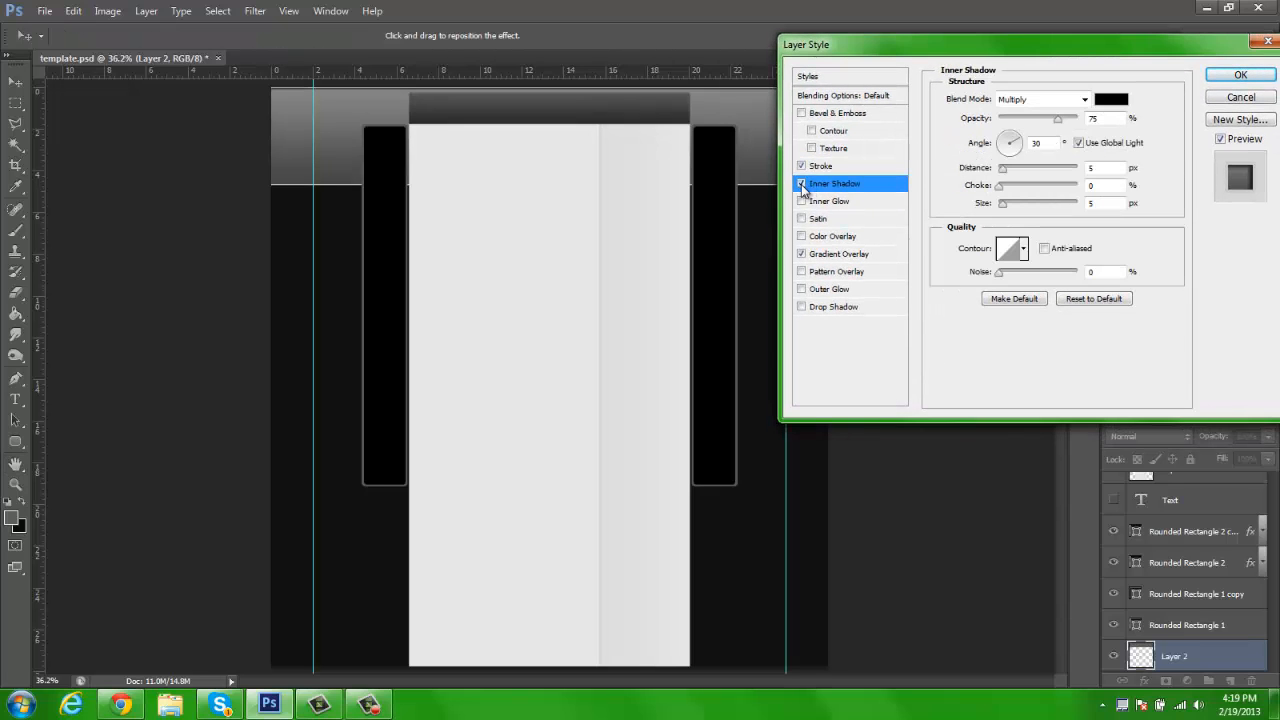
pyautogui.moveTo(900, 44); pyautogui.dragTo(981, 44)
pyautogui.doubleClick(1193, 118)
pyautogui.write('50')
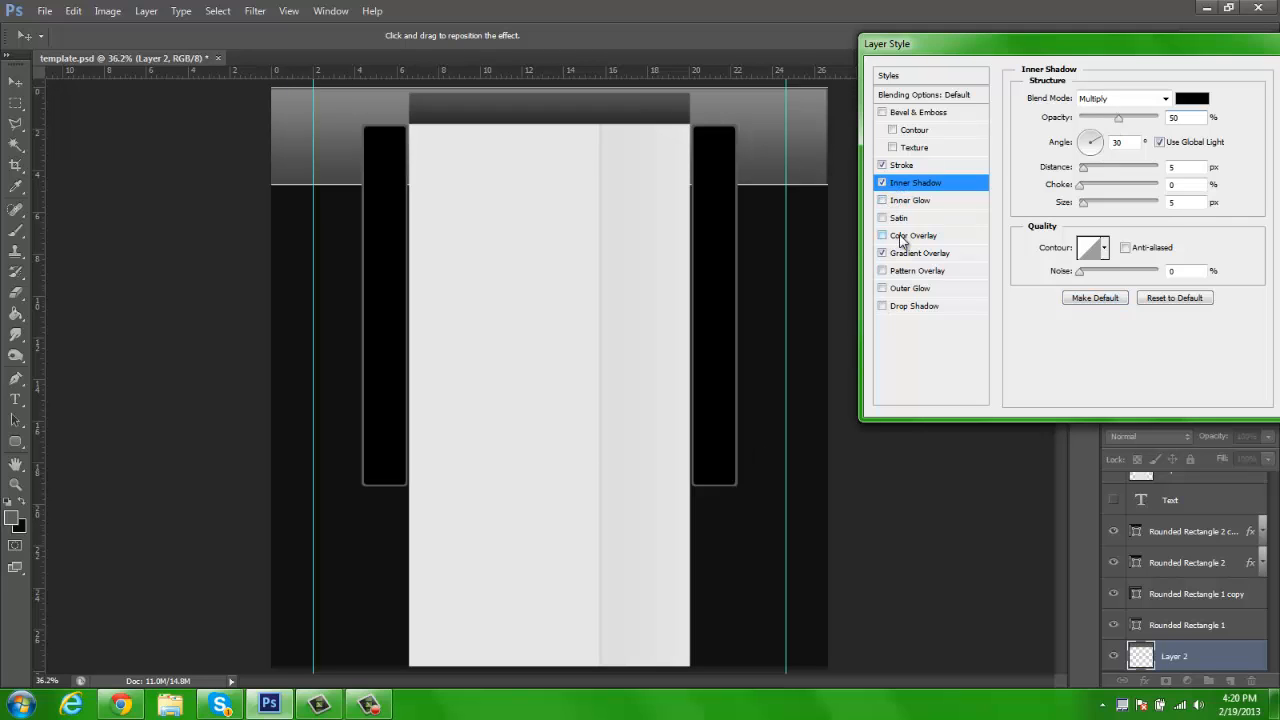
pyautogui.click(905, 306)
pyautogui.click(882, 306)
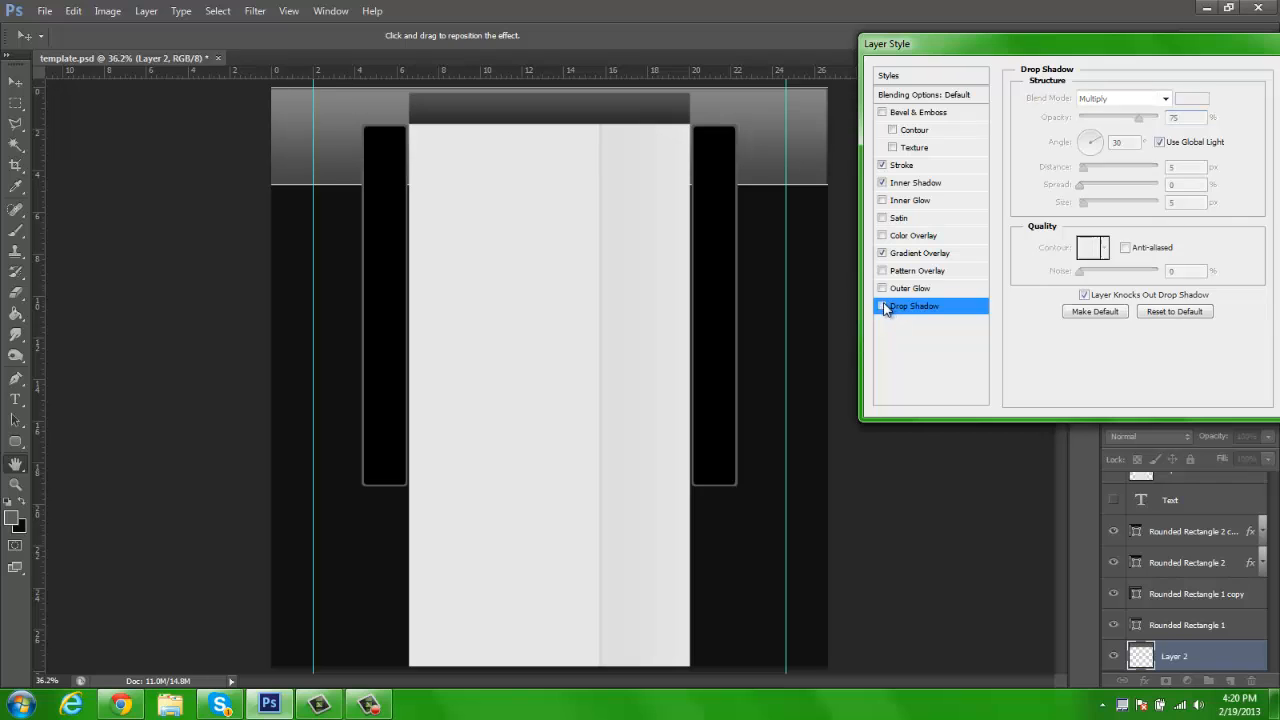
# Step: Add a Pattern Overlay with the mottled stone pattern at 10% opacity to the banner and apply the layer style
pyautogui.moveTo(1050, 60); pyautogui.dragTo(700, 49)
pyautogui.click(584, 259)
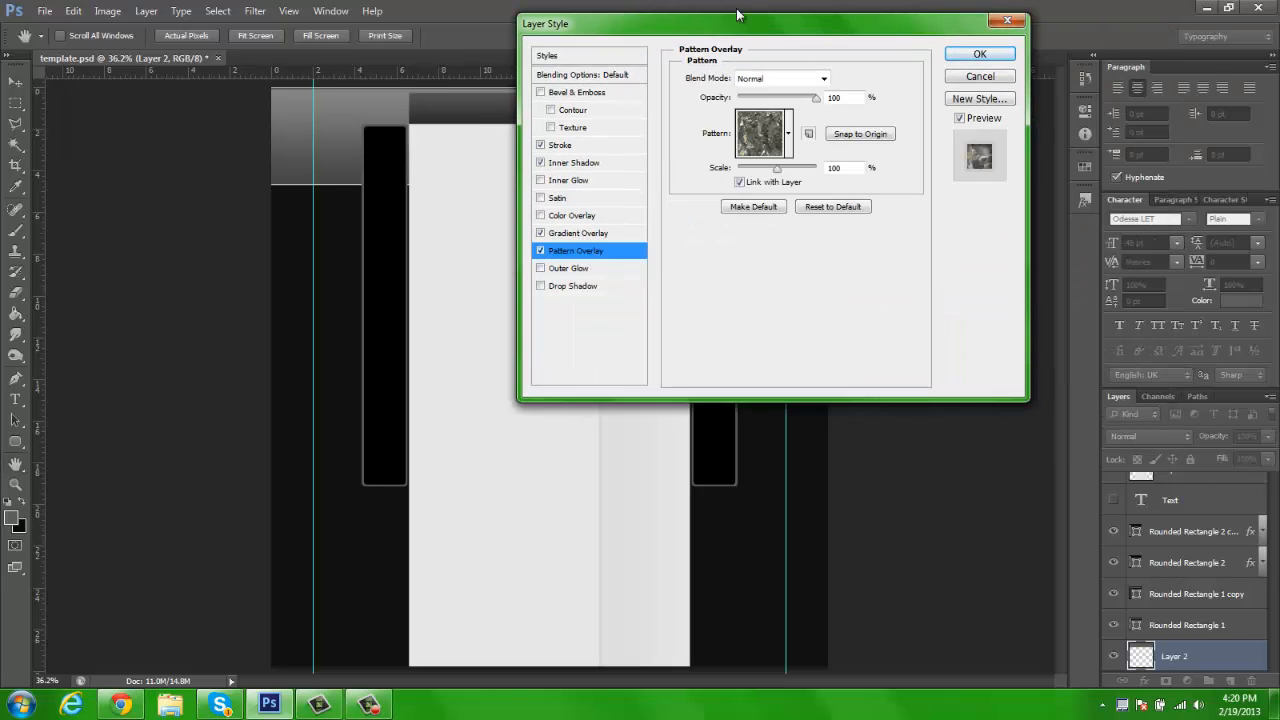
pyautogui.moveTo(781, 40); pyautogui.dragTo(1120, 43)
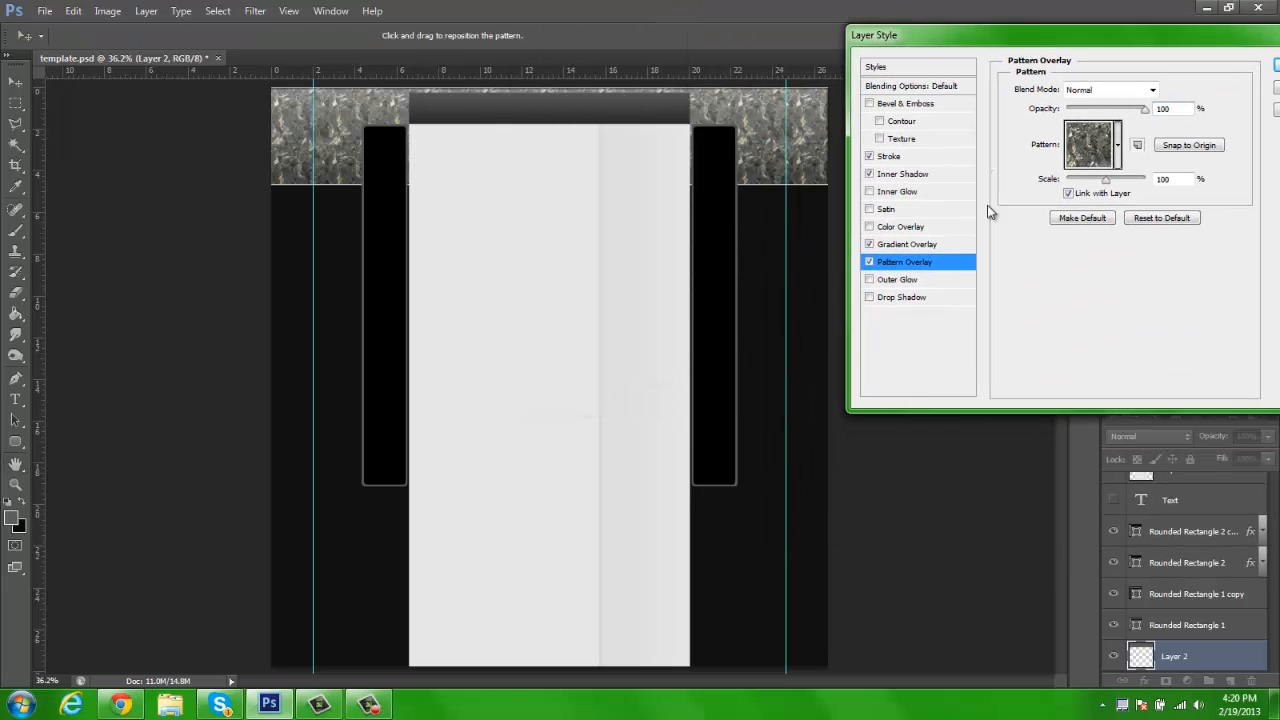
pyautogui.click(1117, 145)
pyautogui.click(1183, 111)
pyautogui.write('10')
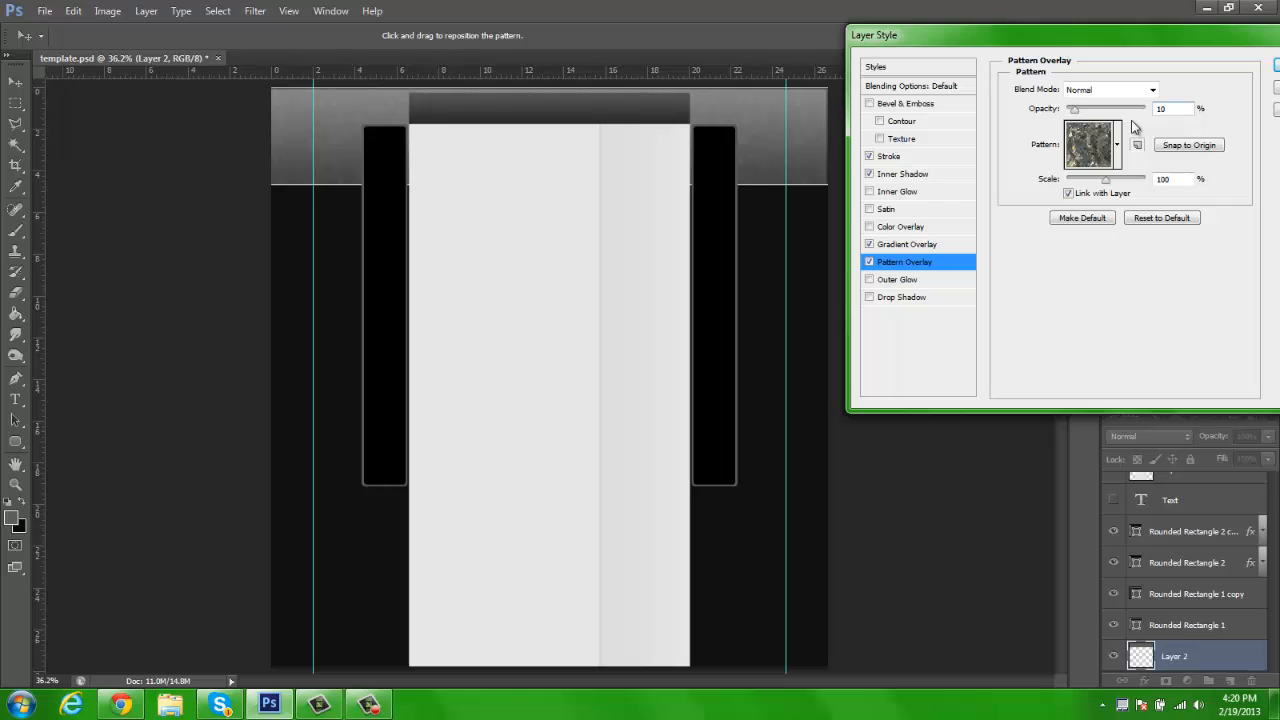
pyautogui.moveTo(1150, 35); pyautogui.dragTo(916, 29)
pyautogui.click(1090, 84)
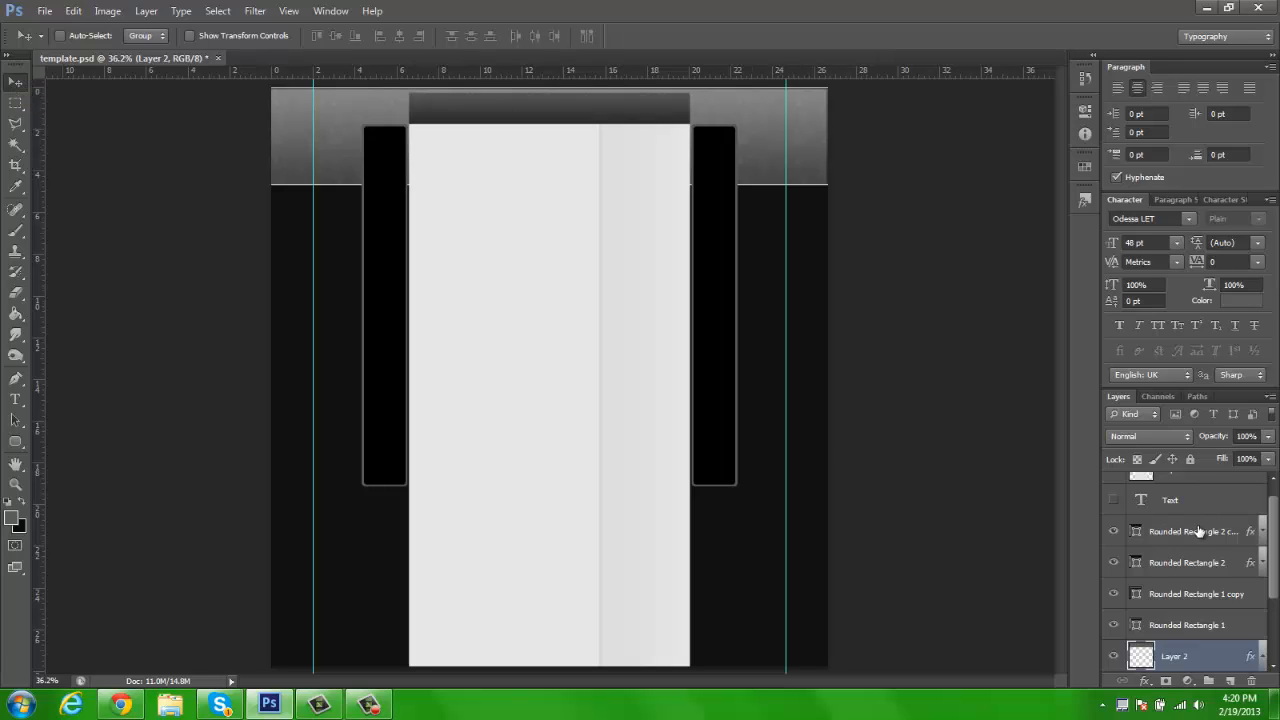
# Step: Collapse the banner layer's effects list and toggle the Rounded Rectangle 2 layers' visibility to identify the black panels
pyautogui.scroll(-2, 1186, 647)
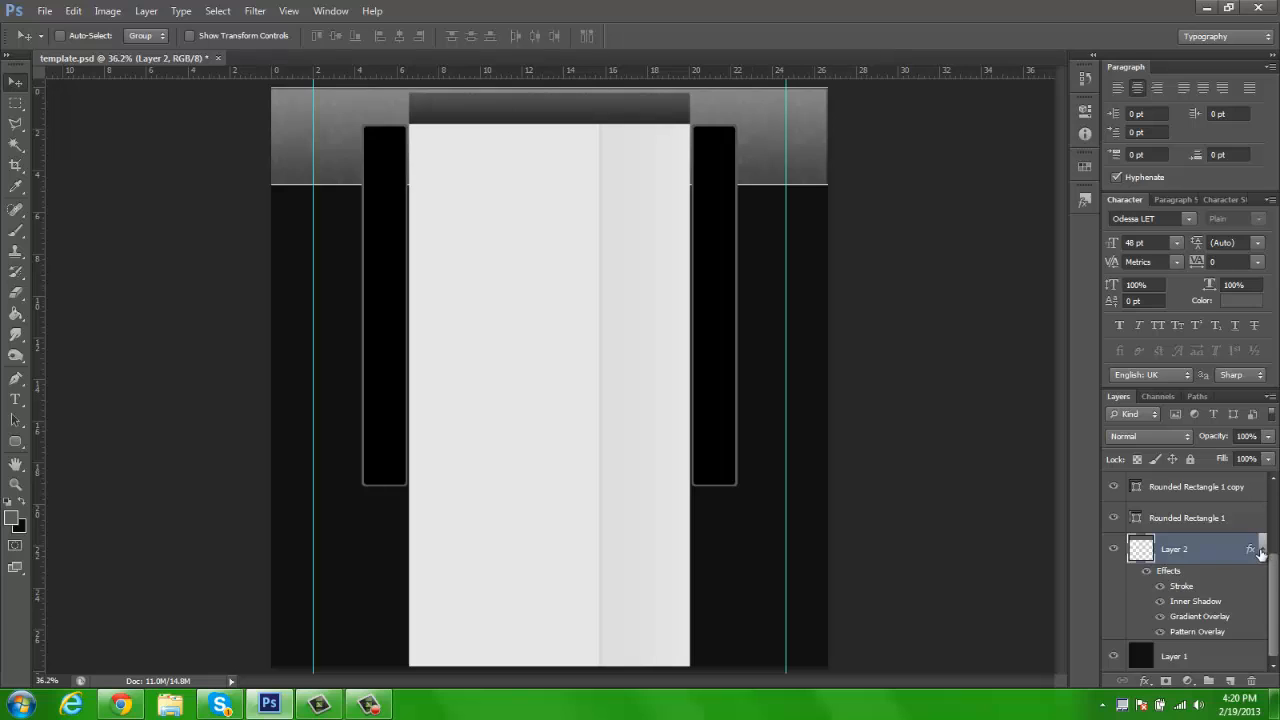
pyautogui.click(1264, 560)
pyautogui.scroll(2, 1172, 622)
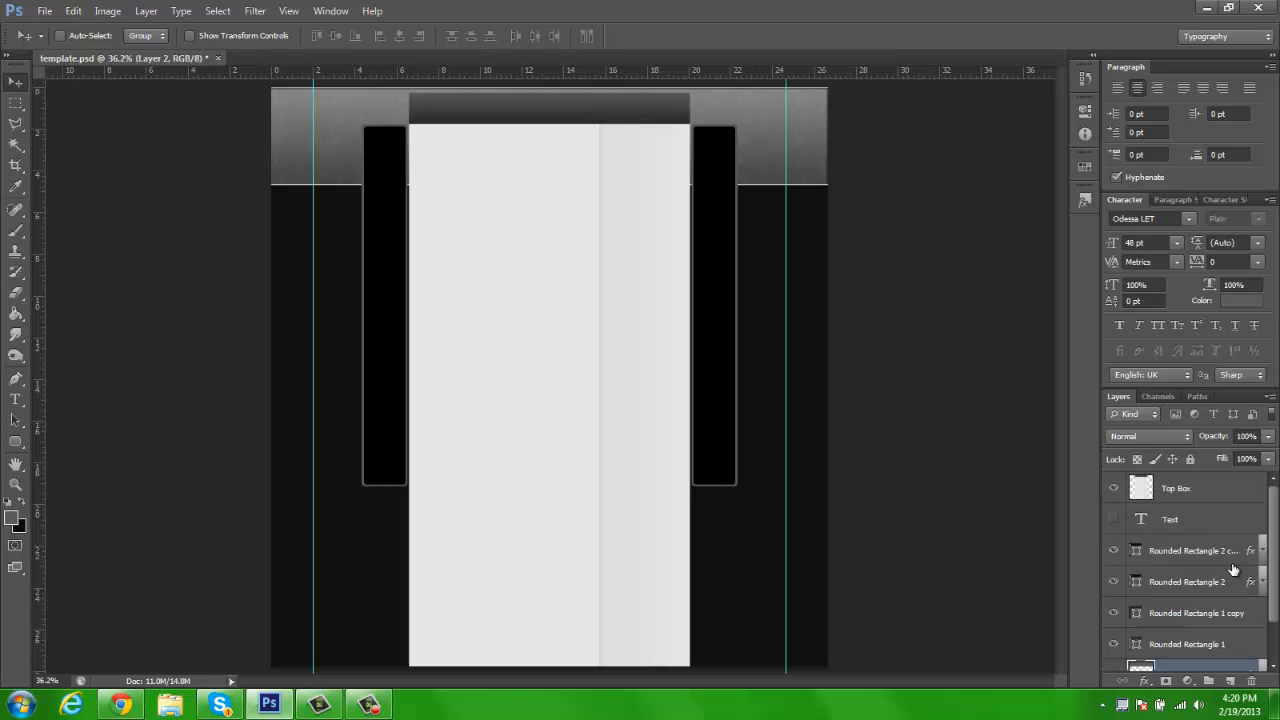
pyautogui.click(1114, 551)
pyautogui.click(1114, 551)
pyautogui.click(1114, 582)
pyautogui.click(1114, 582)
# Step: Change the Color Overlay of the Rounded Rectangle 2 copy layer to a near-black shade
pyautogui.click(1172, 551)
pyautogui.rightClick(1154, 556)
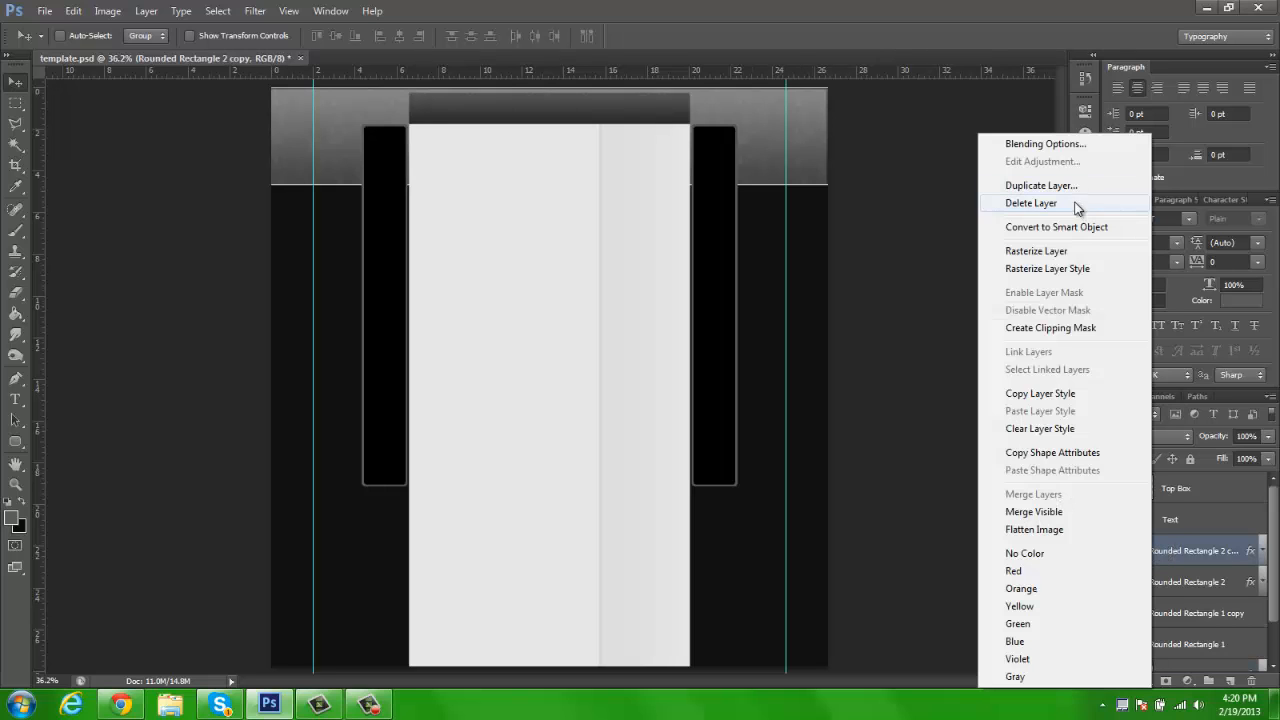
pyautogui.click(1020, 140)
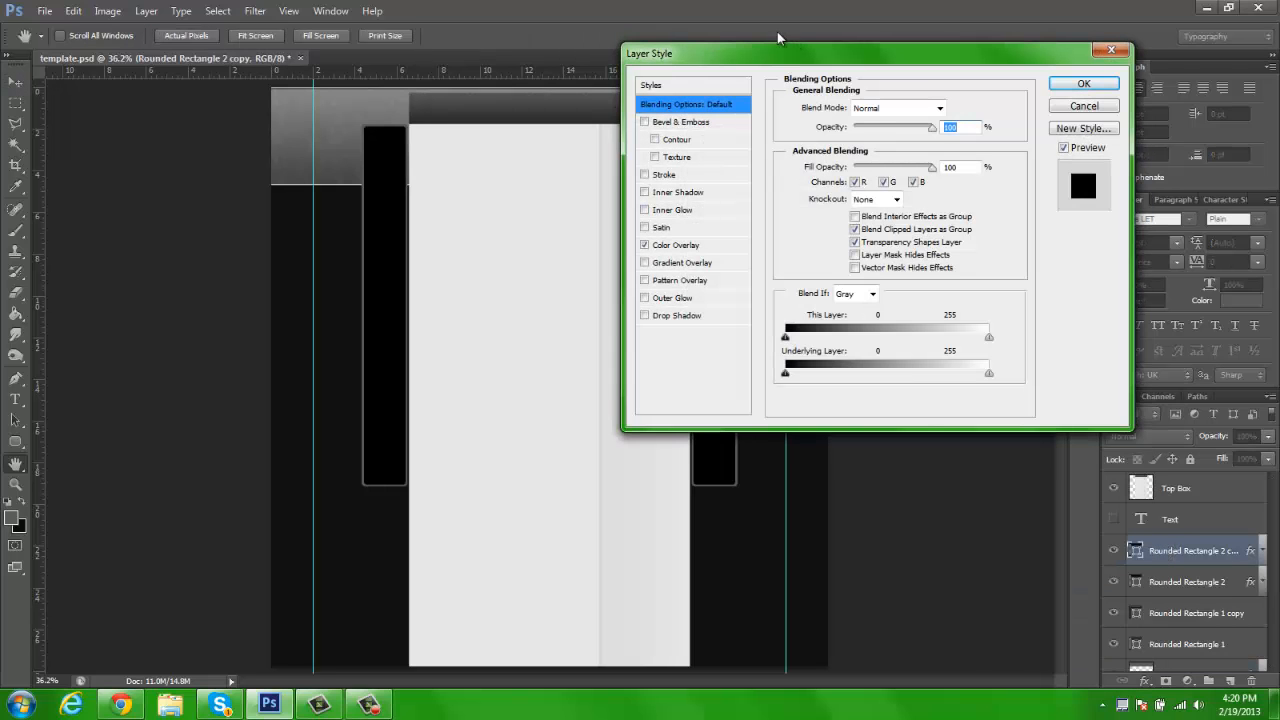
pyautogui.moveTo(778, 38); pyautogui.dragTo(929, 49)
pyautogui.click(815, 256)
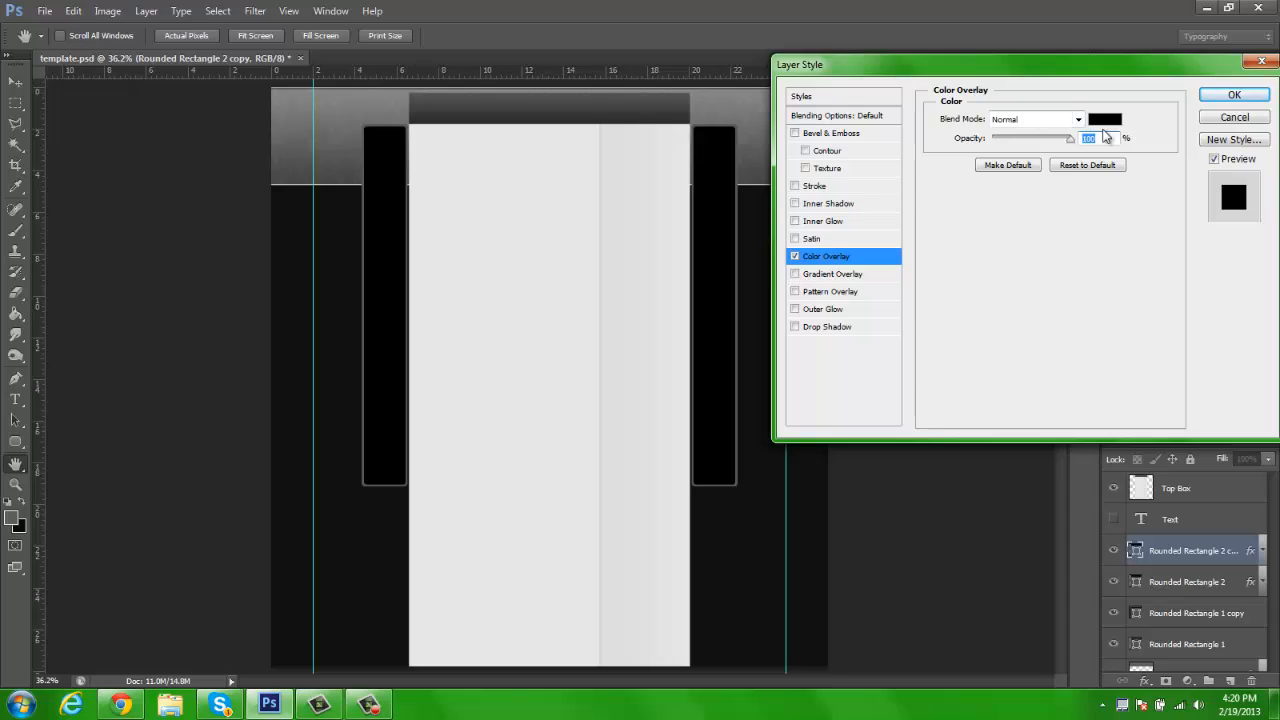
pyautogui.click(1105, 120)
pyautogui.click(732, 512)
pyautogui.moveTo(826, 310); pyautogui.dragTo(820, 322)
pyautogui.click(1200, 110)
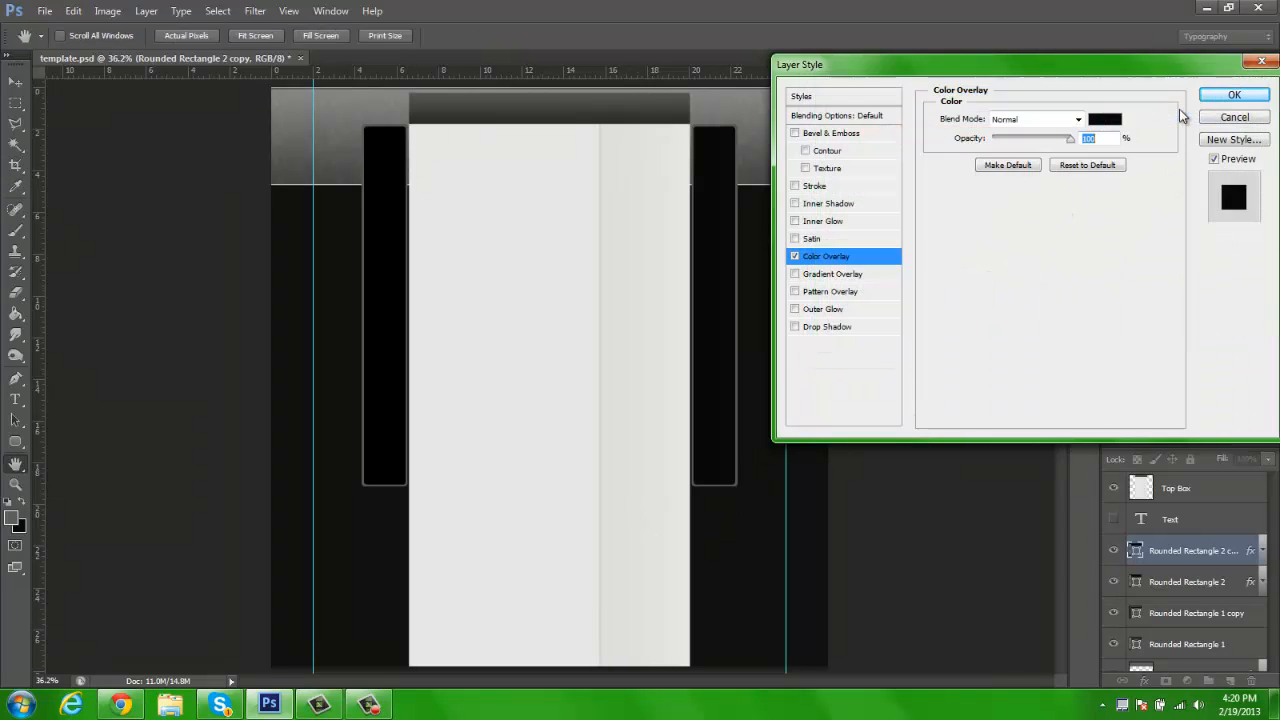
pyautogui.click(1232, 95)
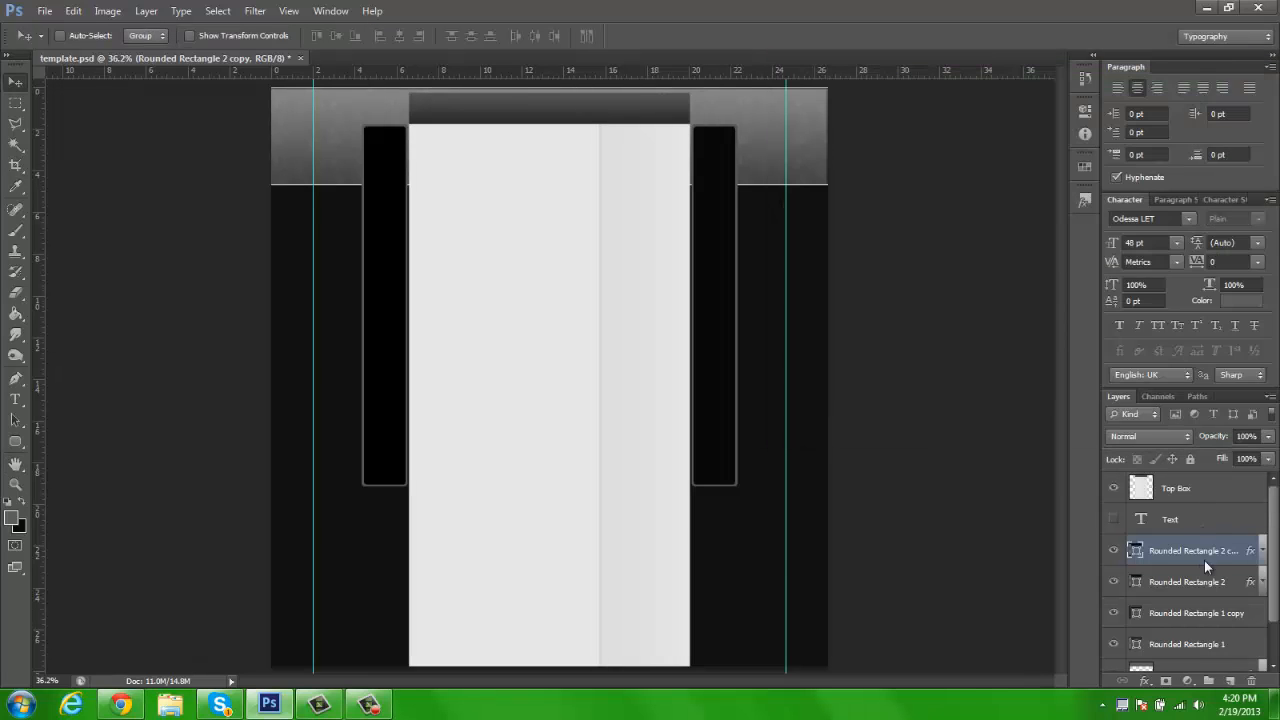
# Step: Copy the layer style of Rounded Rectangle 2 copy and paste it onto the Rounded Rectangle 2 layer
pyautogui.rightClick(1204, 558)
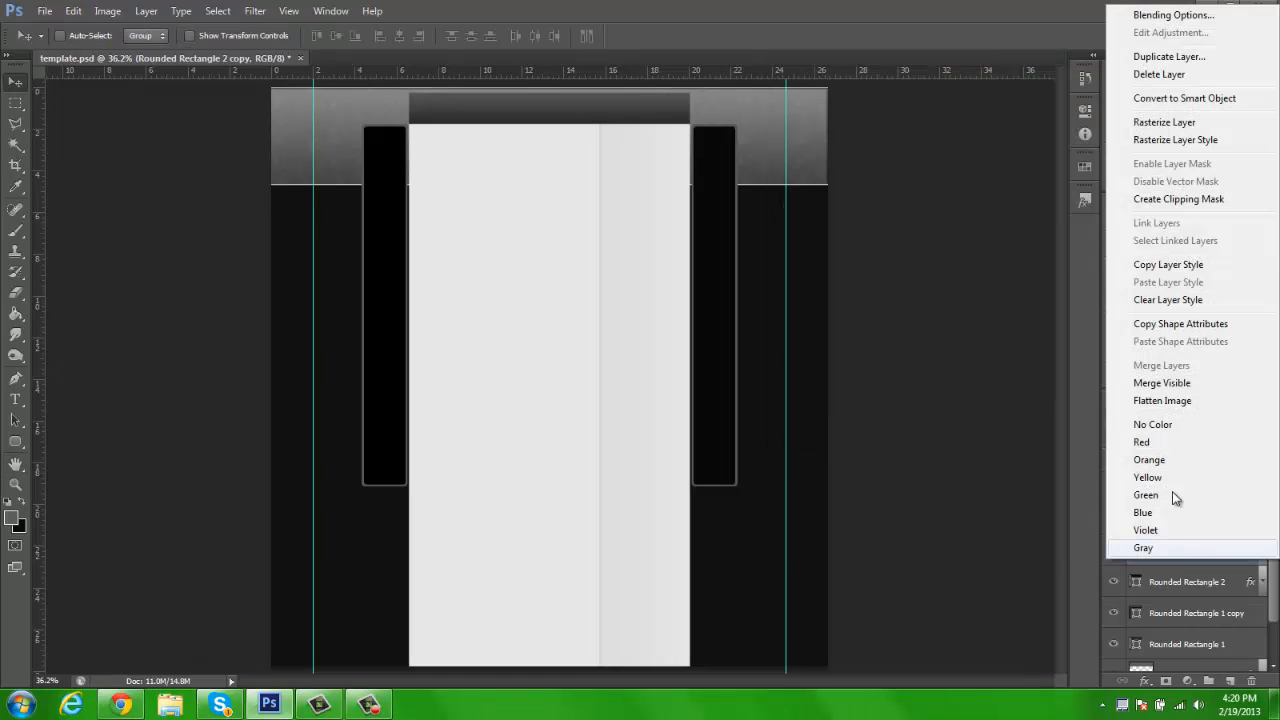
pyautogui.click(1168, 264)
pyautogui.rightClick(1187, 582)
pyautogui.click(1168, 302)
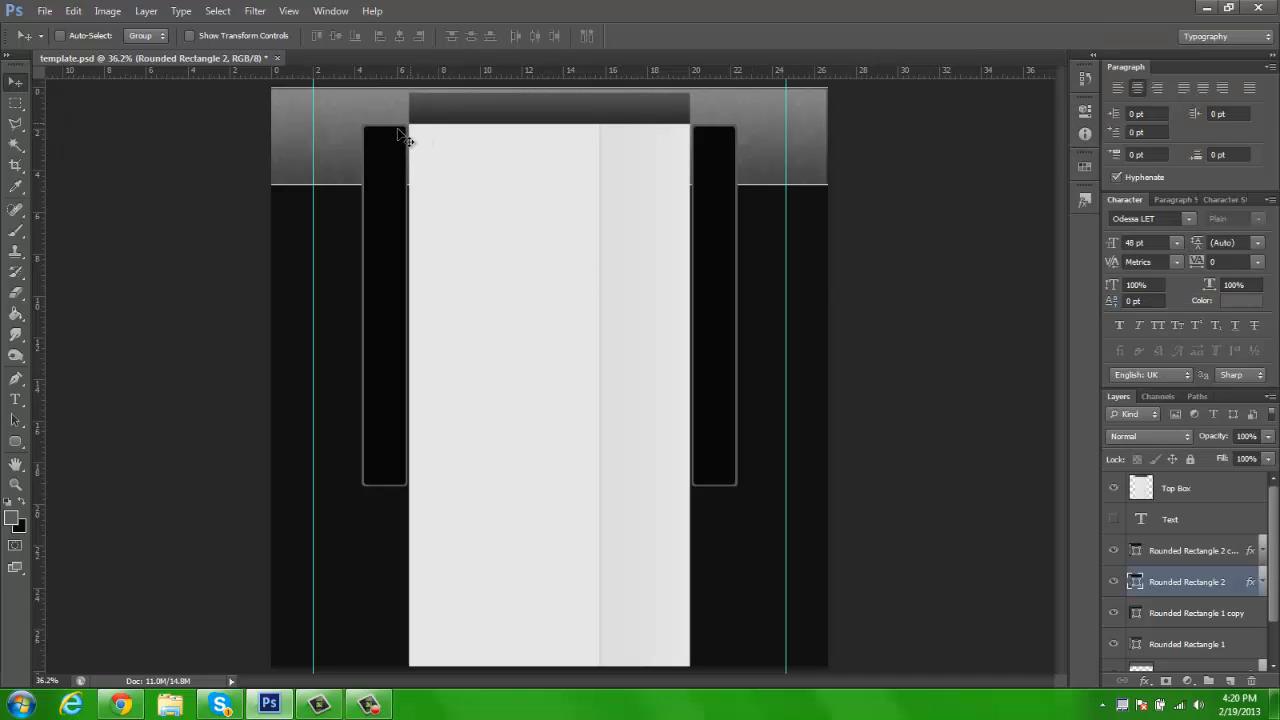
# Step: Select all four side-panel layers, try them below the banner, and move them back up so they overlap it
pyautogui.press('z')
pyautogui.click(14, 80)
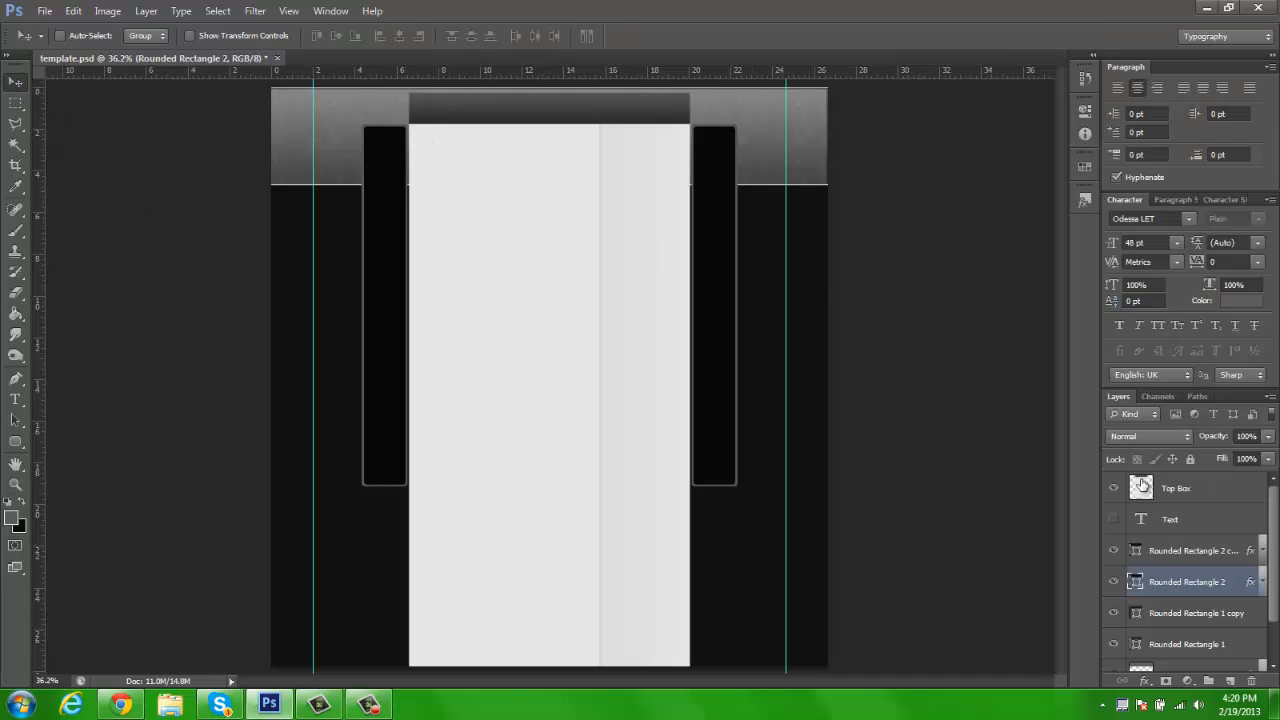
pyautogui.click(1176, 552)
pyautogui.click(1116, 618)
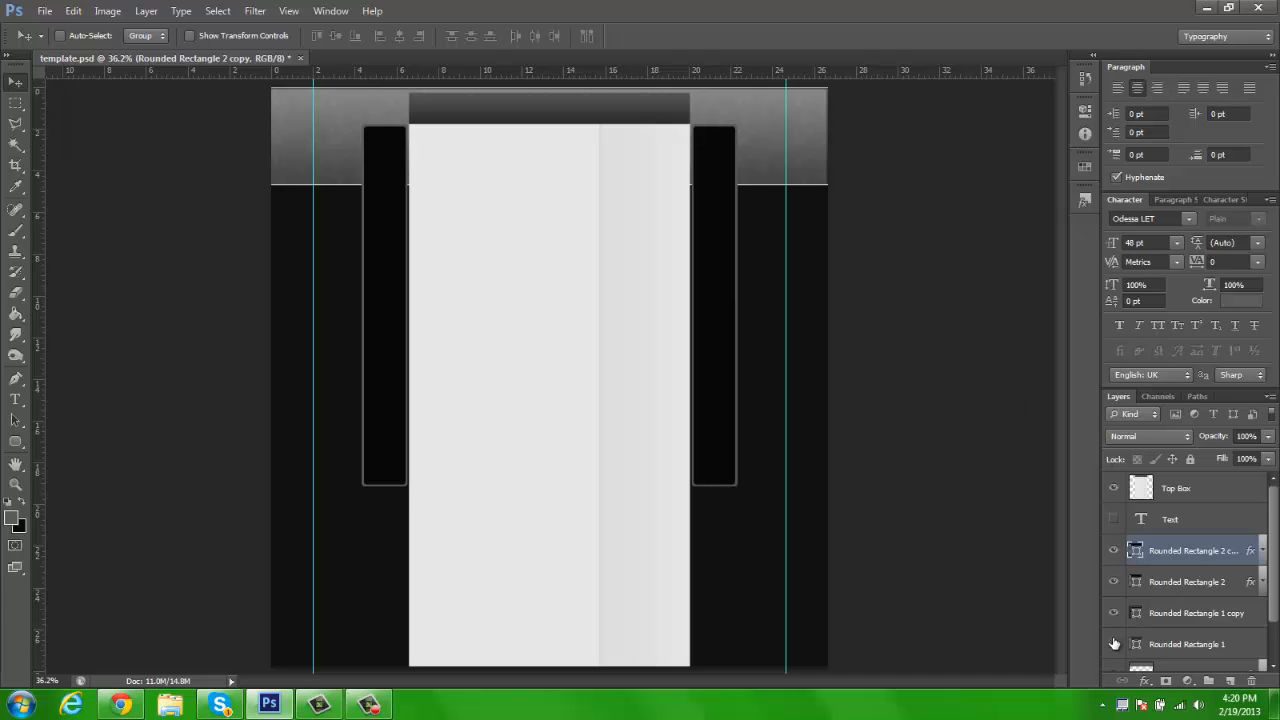
pyautogui.click(1114, 643)
pyautogui.click(1114, 643)
pyautogui.keyDown('ctrl'); pyautogui.click(1177, 590); pyautogui.keyUp('ctrl')
pyautogui.keyDown('ctrl'); pyautogui.click(1172, 615); pyautogui.keyUp('ctrl')
pyautogui.keyDown('ctrl'); pyautogui.click(1168, 642); pyautogui.keyUp('ctrl')
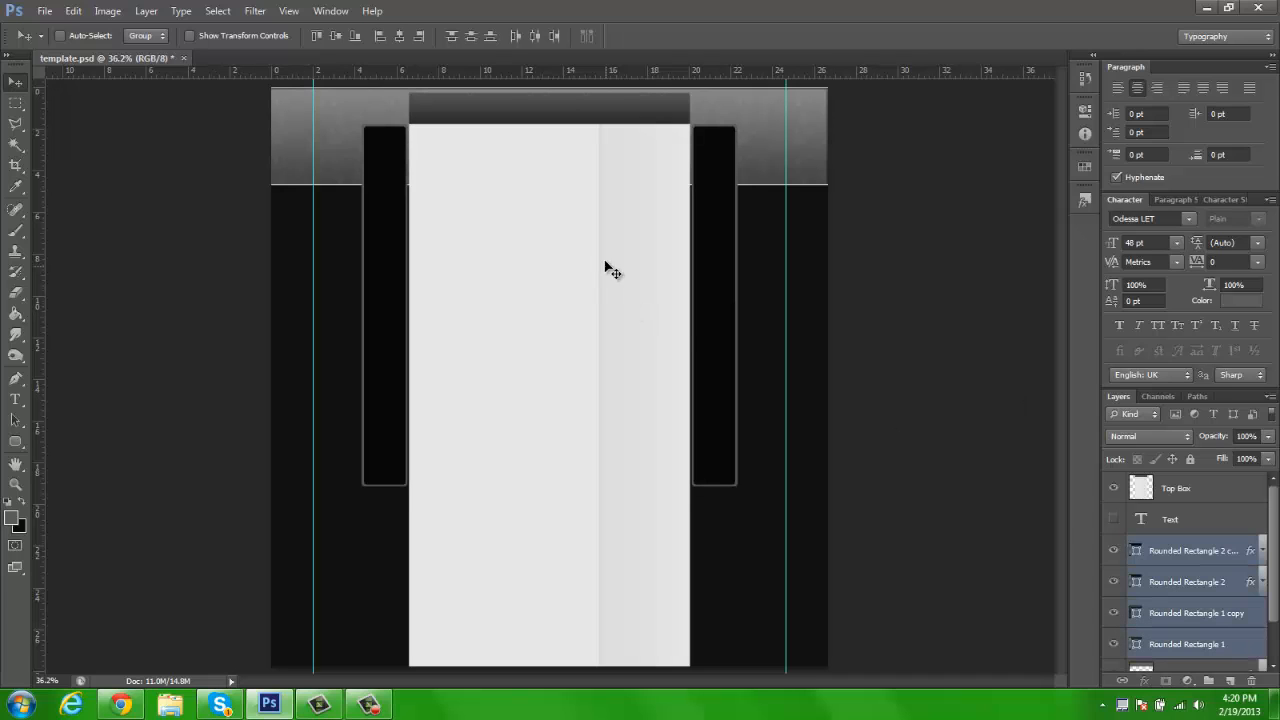
pyautogui.moveTo(599, 262); pyautogui.dragTo(600, 333)
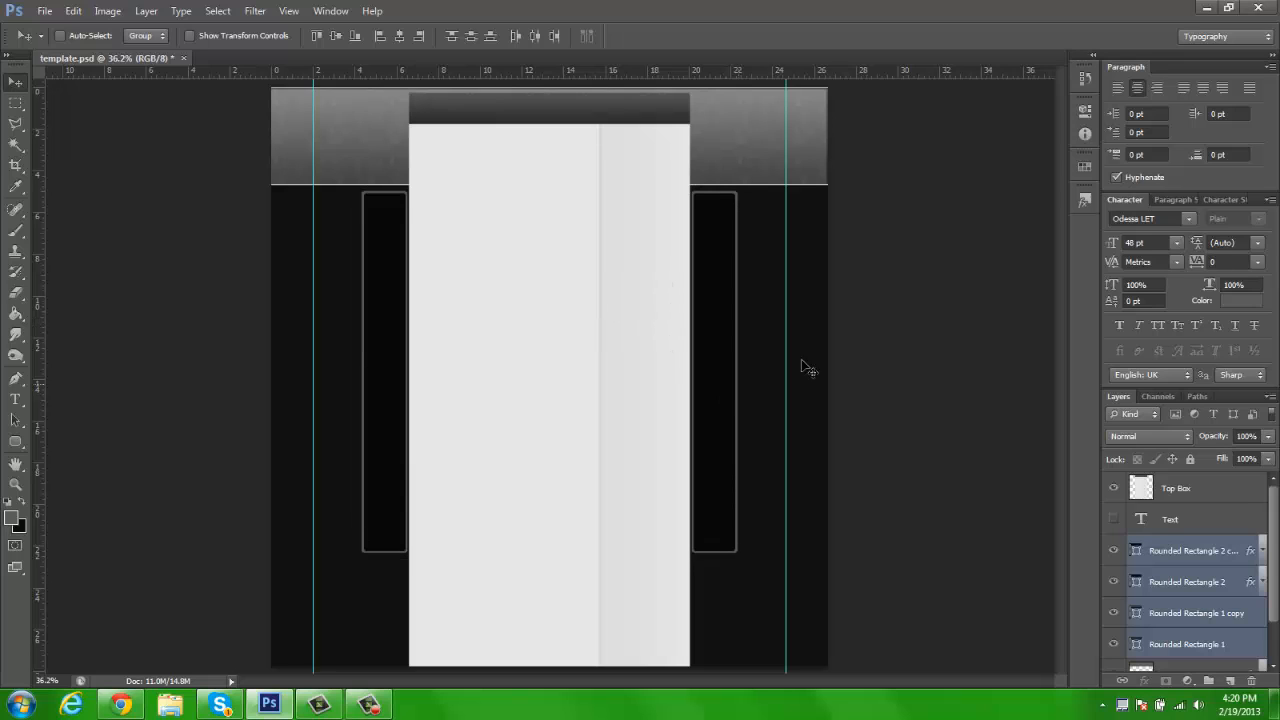
pyautogui.moveTo(514, 280); pyautogui.dragTo(520, 212)
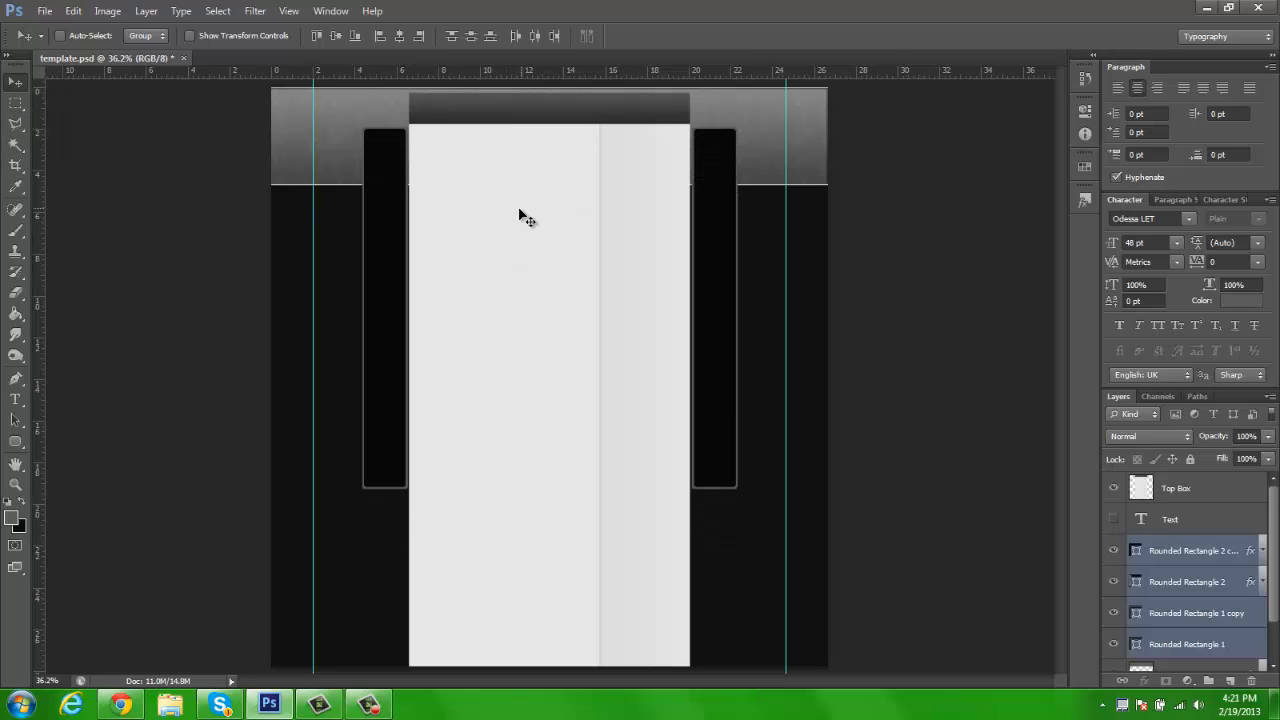
# Step: Create a new layer above Rounded Rectangle 2 copy and set the foreground colour to grey 7b7b7b
pyautogui.click(1218, 550)
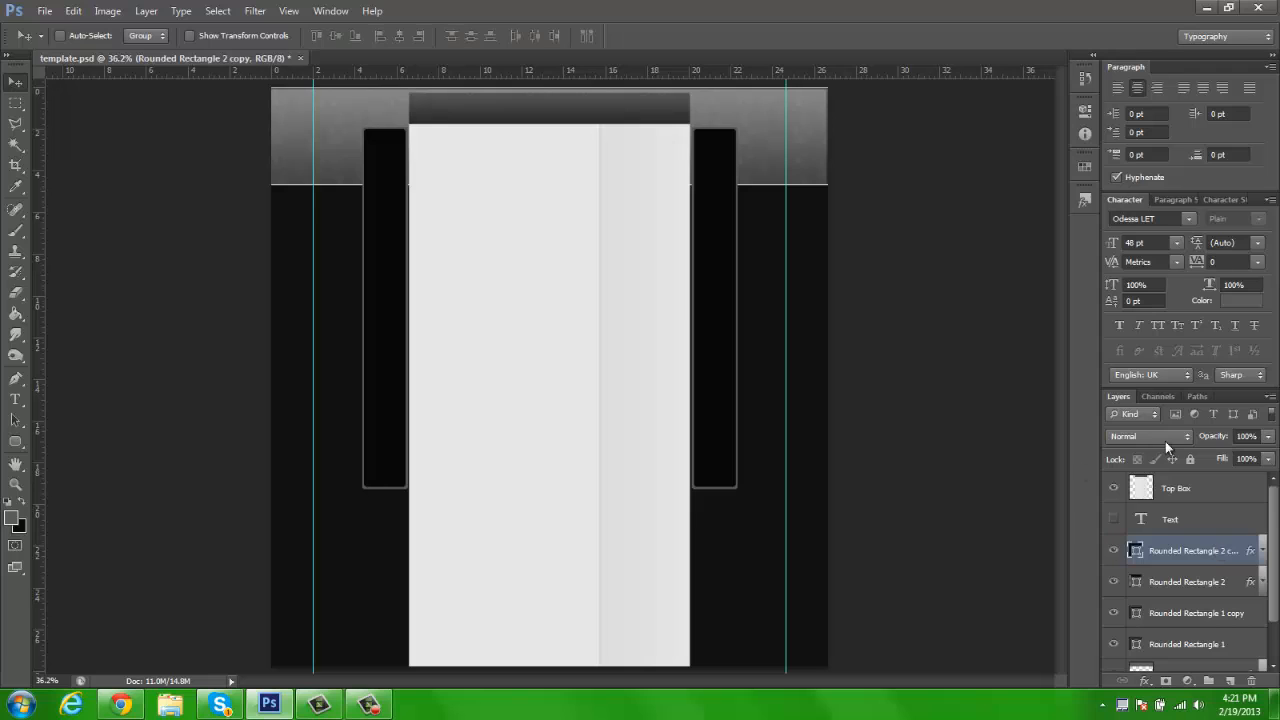
pyautogui.click(1231, 681)
pyautogui.press('z')
pyautogui.click(353, 186)
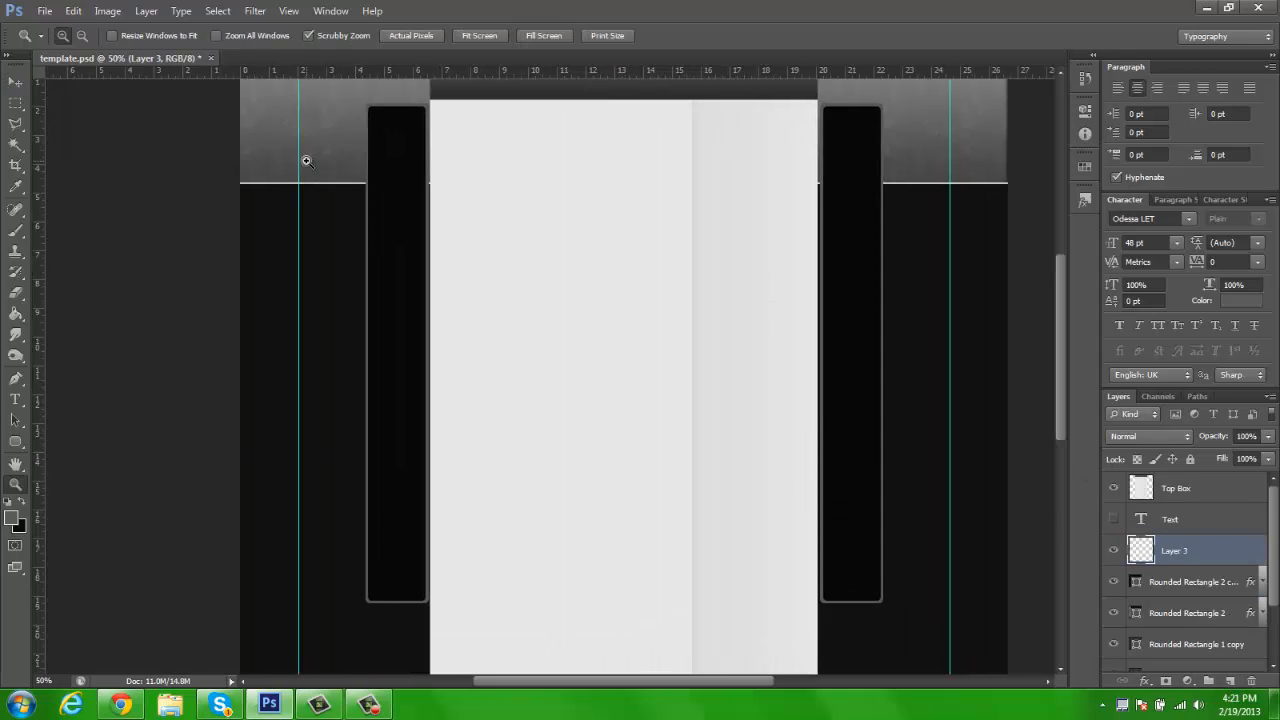
pyautogui.click(306, 161)
pyautogui.press('space')
pyautogui.moveTo(597, 158); pyautogui.dragTo(621, 202)
pyautogui.click(373, 209)
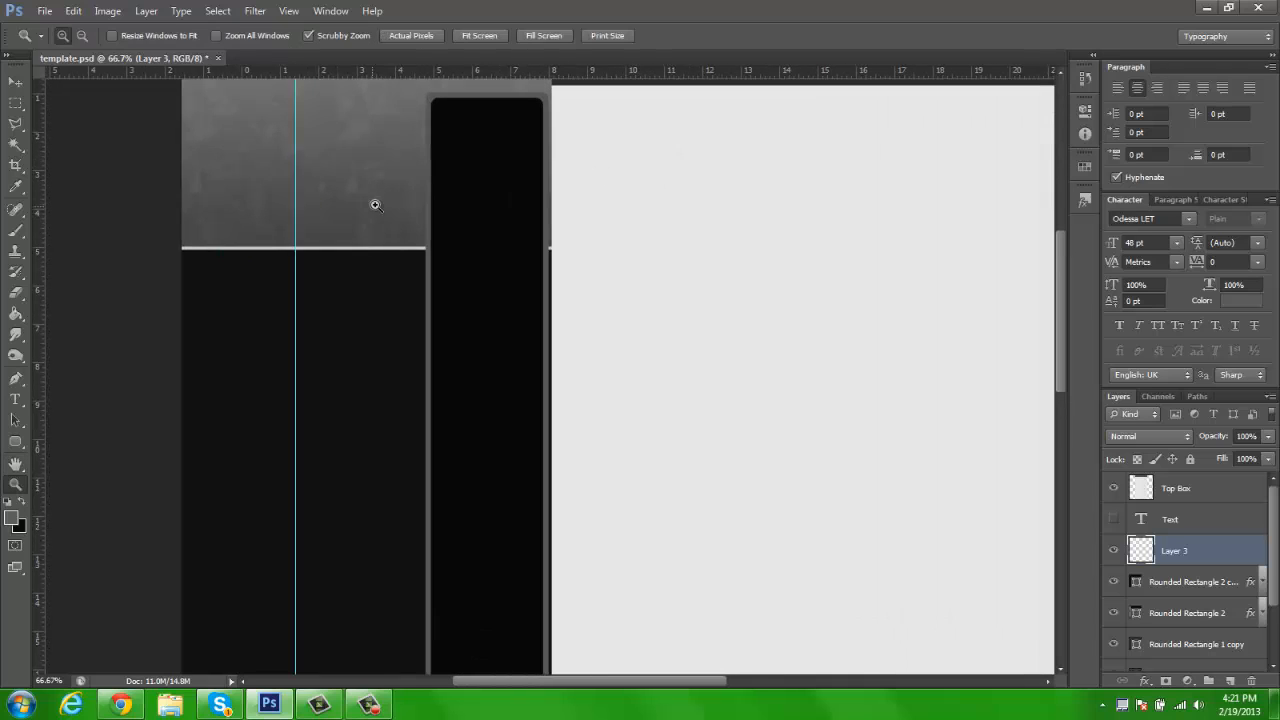
pyautogui.press('u')
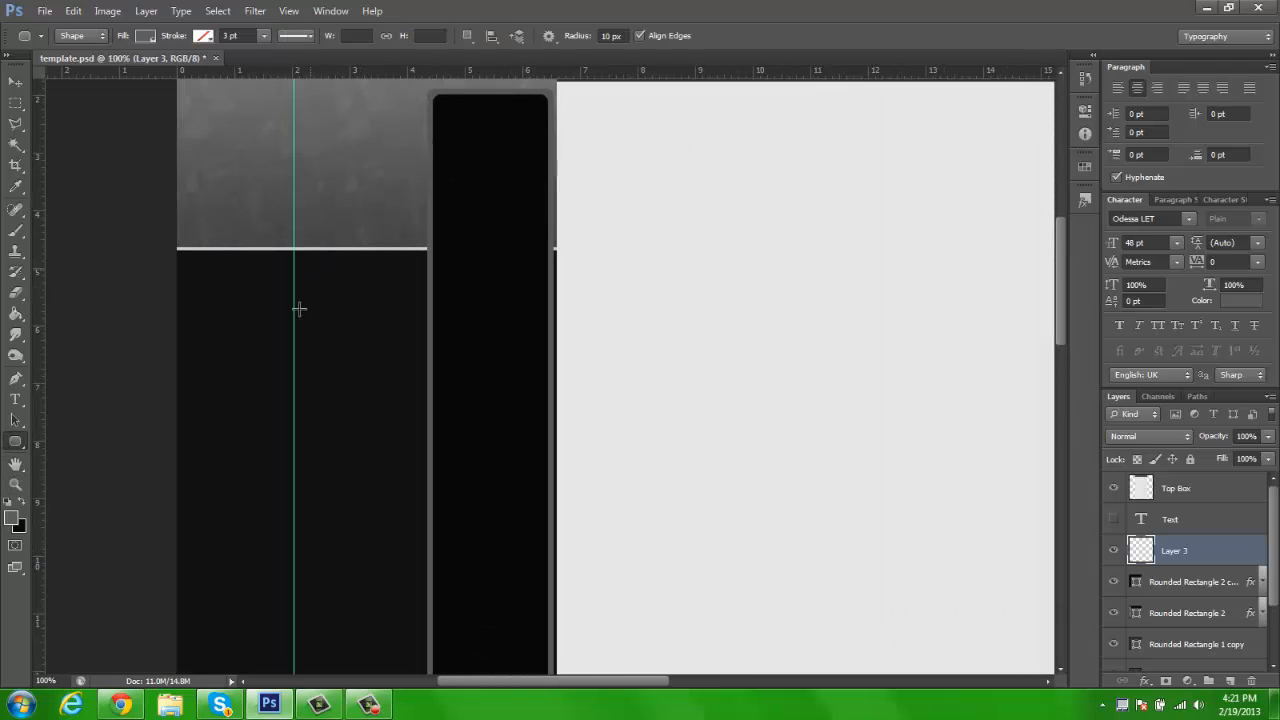
pyautogui.click(12, 519)
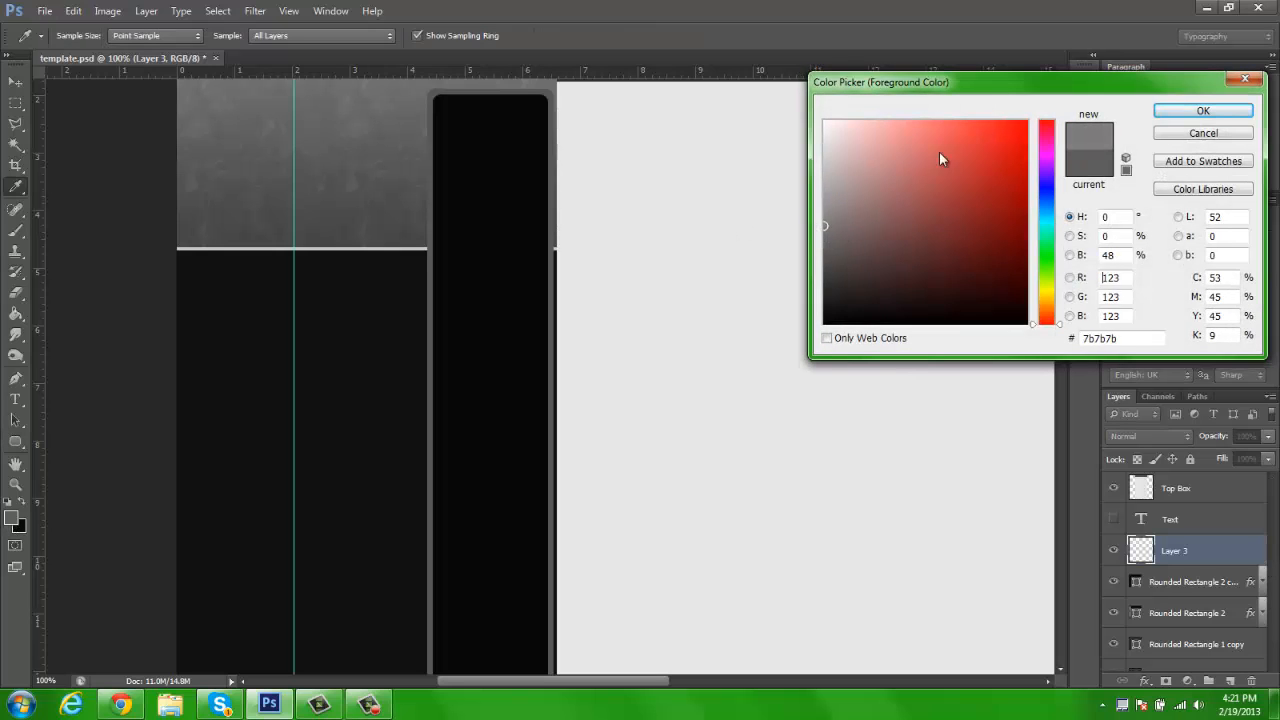
pyautogui.click(1195, 111)
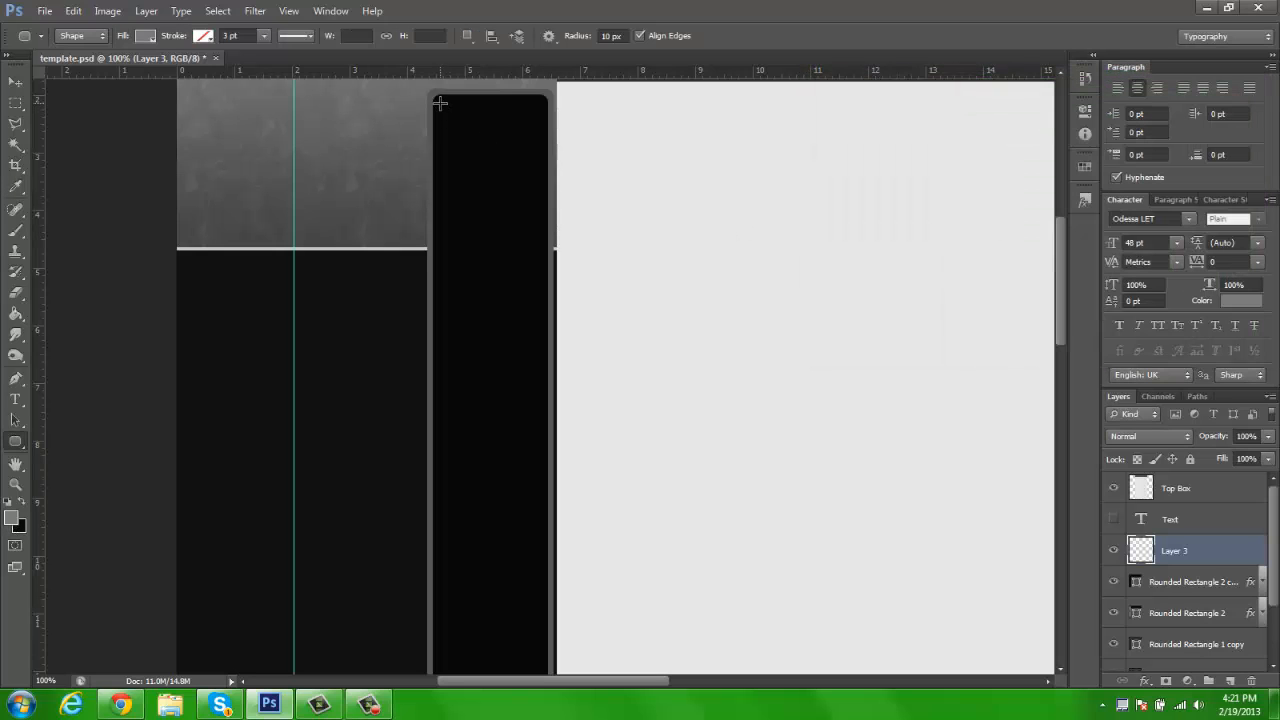
# Step: Draw a grey rounded rectangle of about 119 × 1213 px with a 10 px radius inside the left black side panel
pyautogui.moveTo(442, 102); pyautogui.dragTo(537, 588)
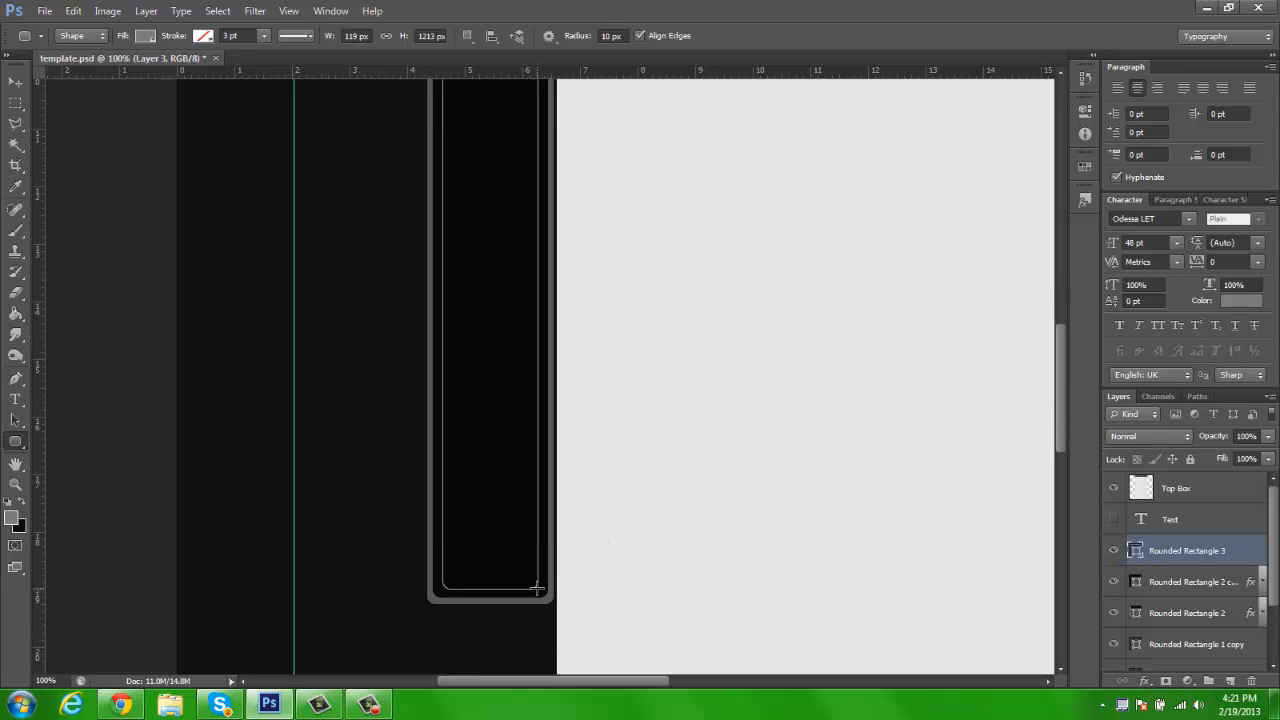
pyautogui.click(16, 81)
pyautogui.press('h')
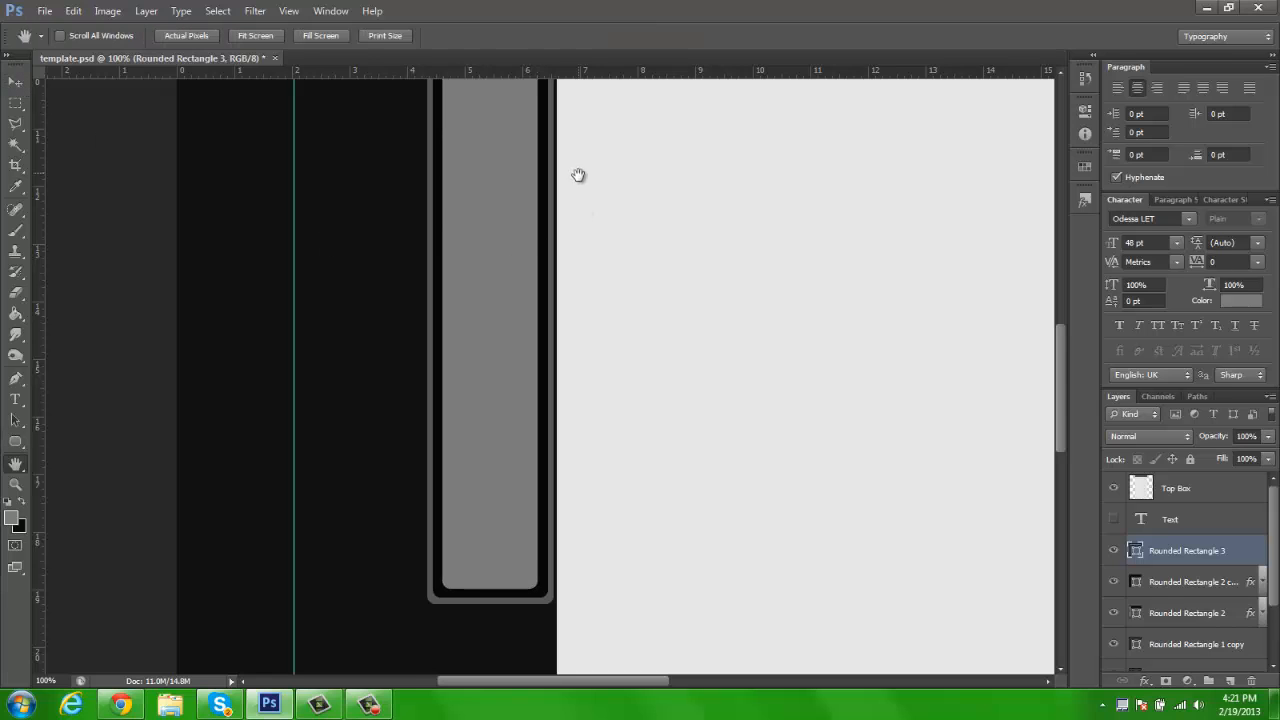
pyautogui.moveTo(577, 177); pyautogui.dragTo(570, 500)
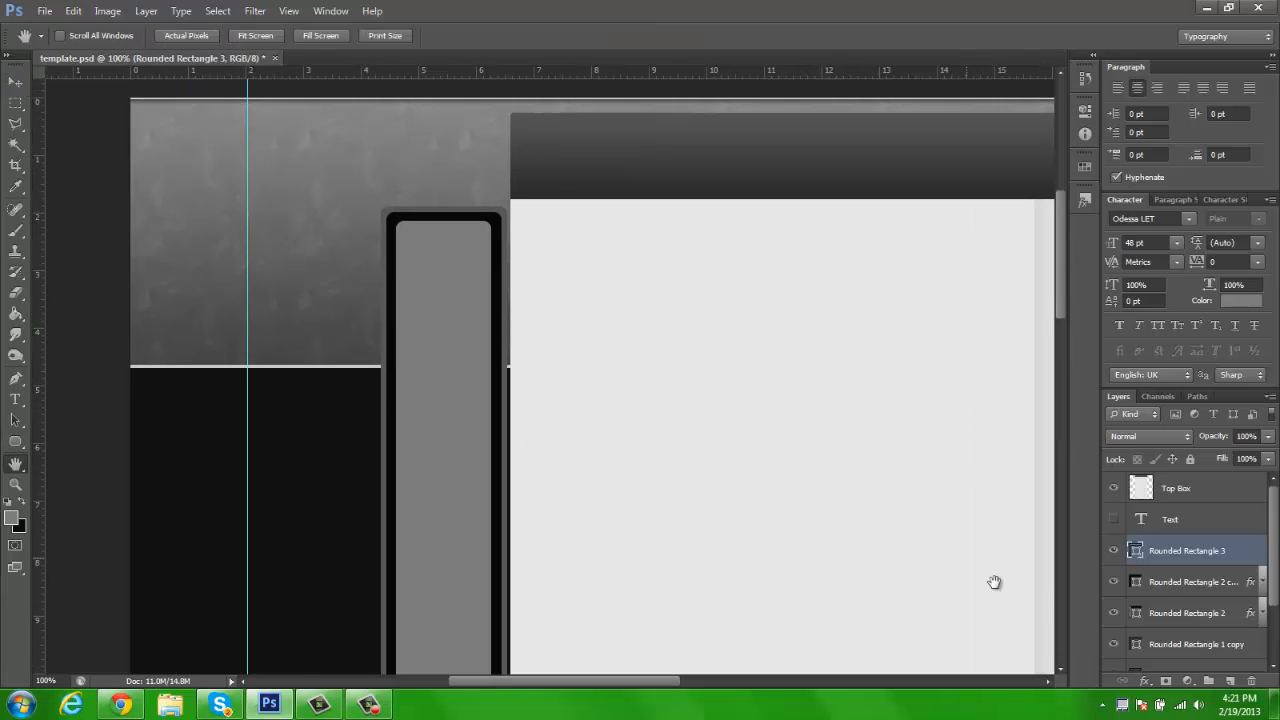
# Step: Open the blending options of the Rounded Rectangle 3 layer
pyautogui.rightClick(1191, 565)
pyautogui.click(1136, 17)
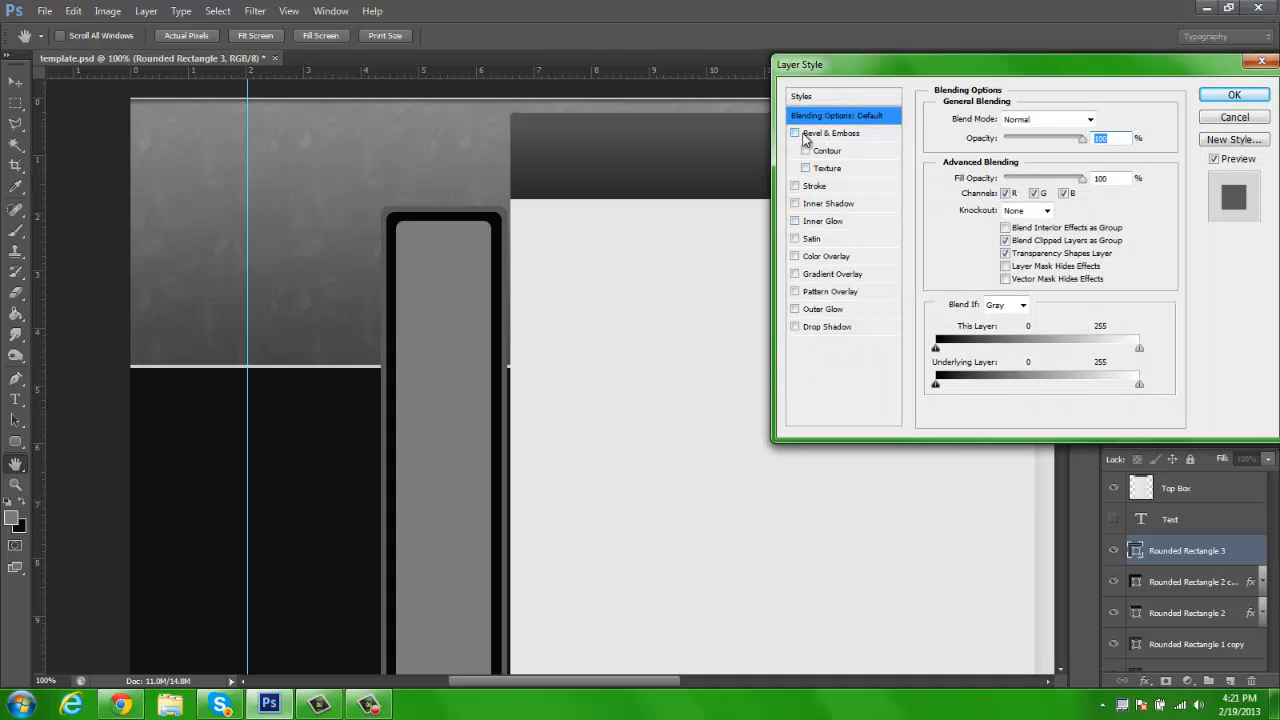
pyautogui.click(795, 133)
pyautogui.click(795, 133)
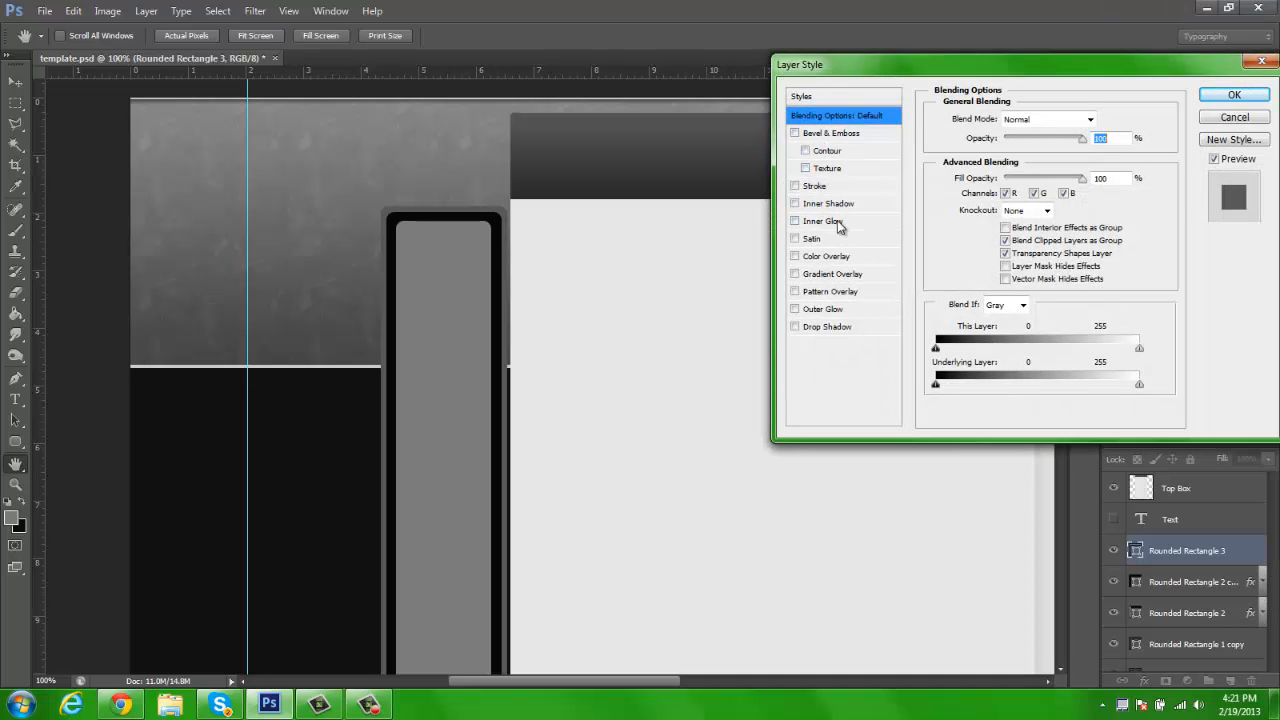
# Step: Try a 1 px outside stroke in near-white f6f6f6 on the Rounded Rectangle 3 layer
pyautogui.click(812, 187)
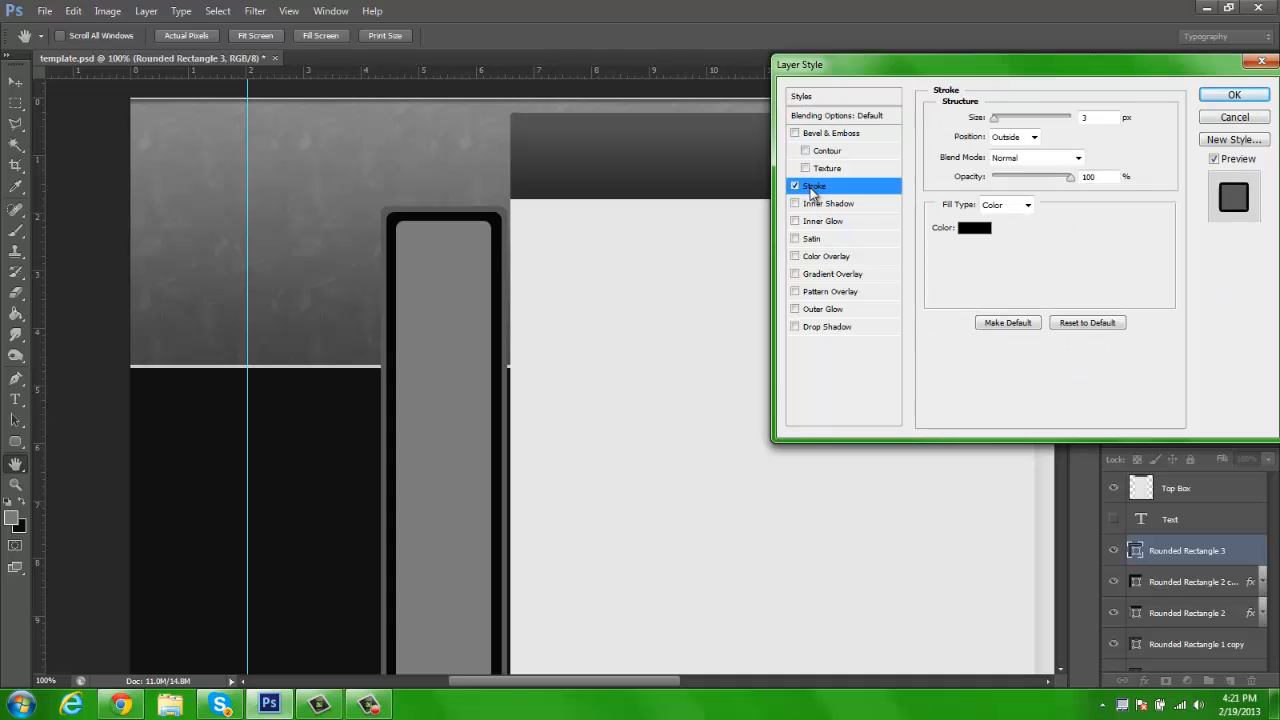
pyautogui.click(975, 230)
pyautogui.click(825, 127)
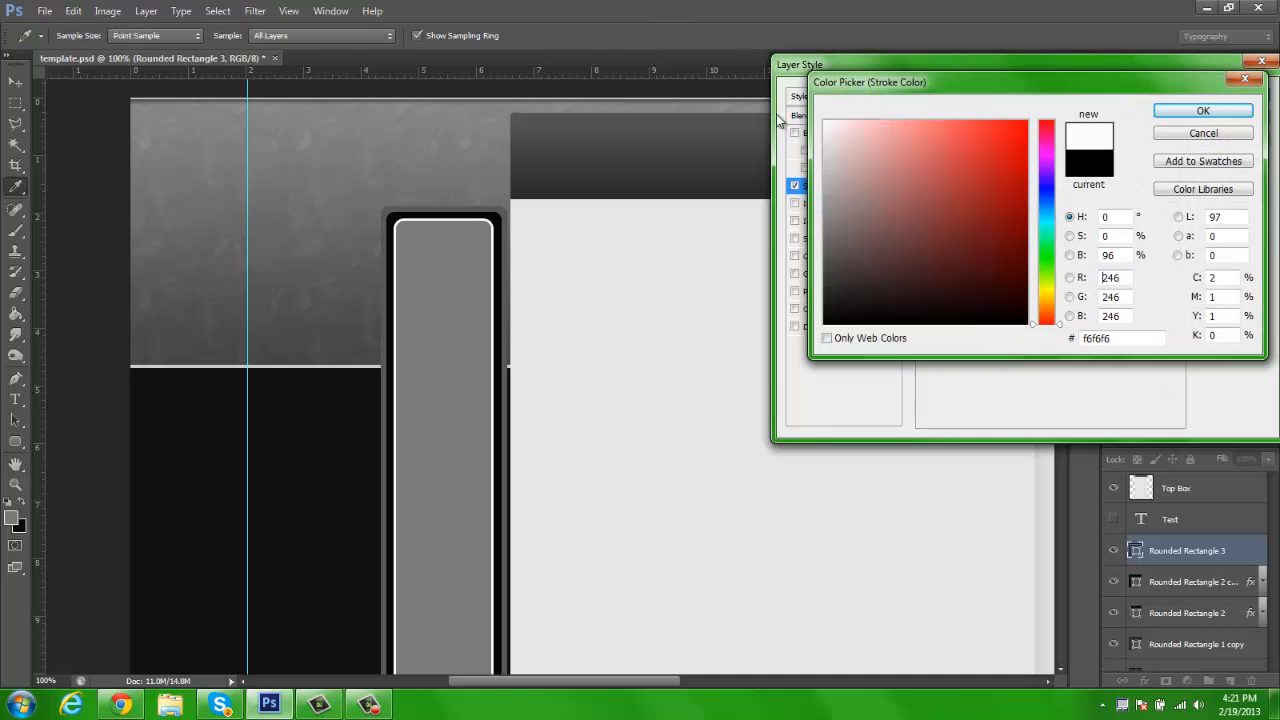
pyautogui.click(1203, 111)
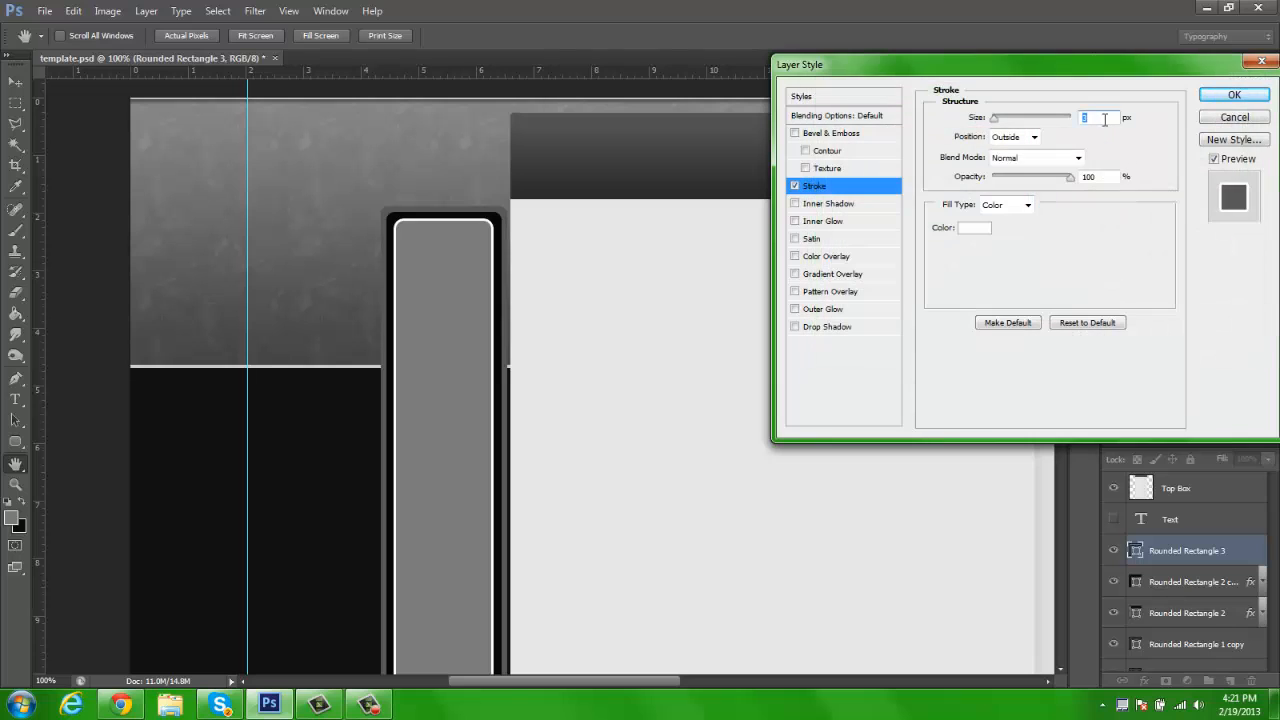
pyautogui.write('1')
pyautogui.click(795, 186)
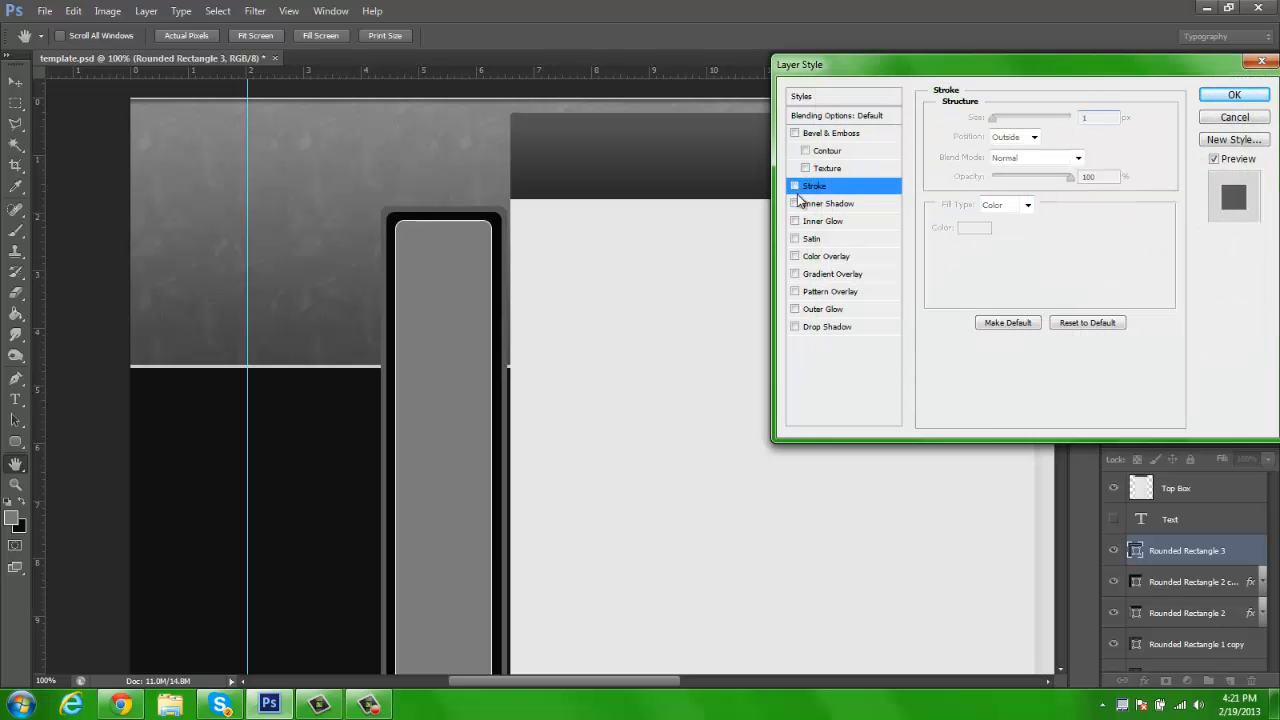
# Step: Add a black-to-white linear Gradient Overlay to Rounded Rectangle 3 with 25% opacity and a 180° angle
pyautogui.click(816, 276)
pyautogui.doubleClick(1110, 138)
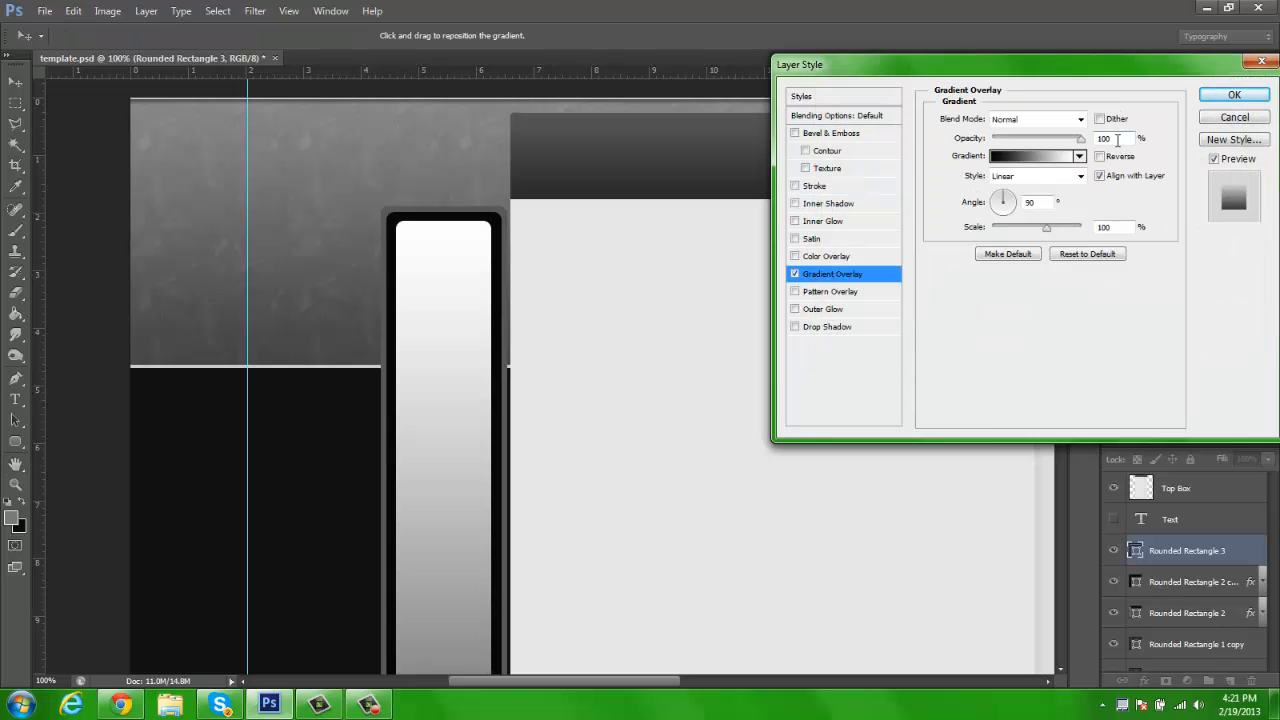
pyautogui.write('25')
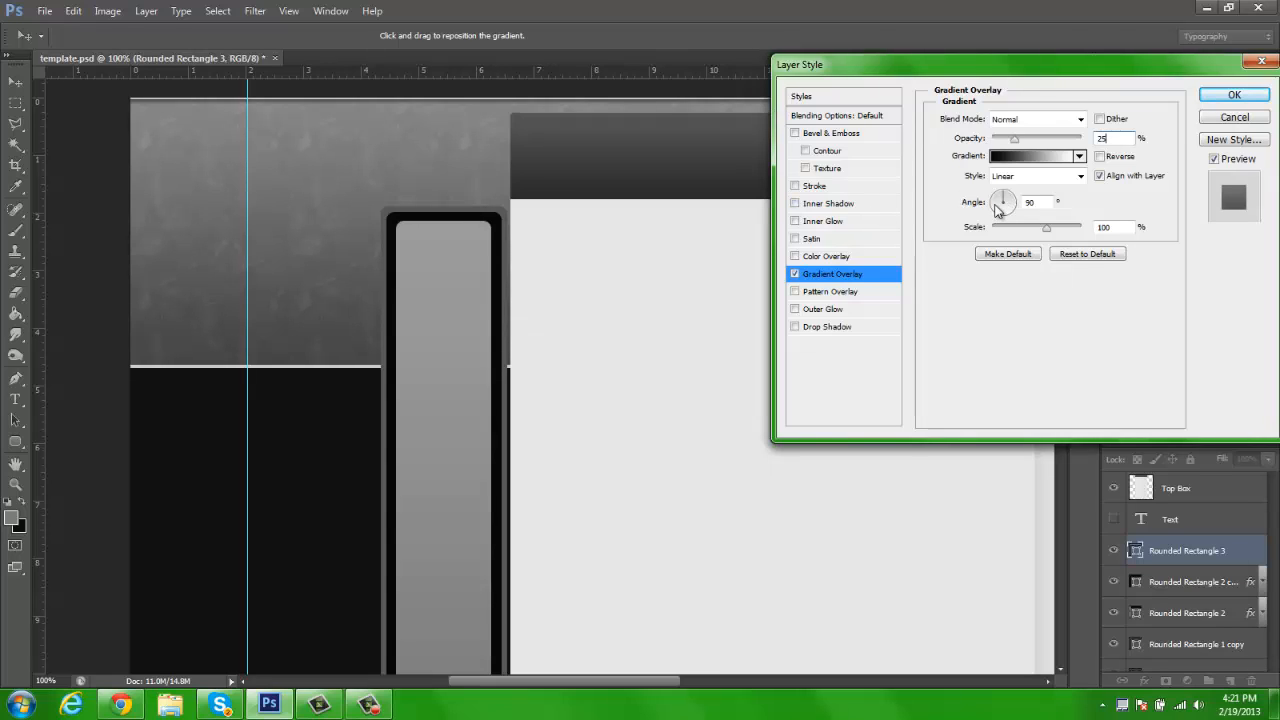
pyautogui.moveTo(997, 208); pyautogui.dragTo(993, 201)
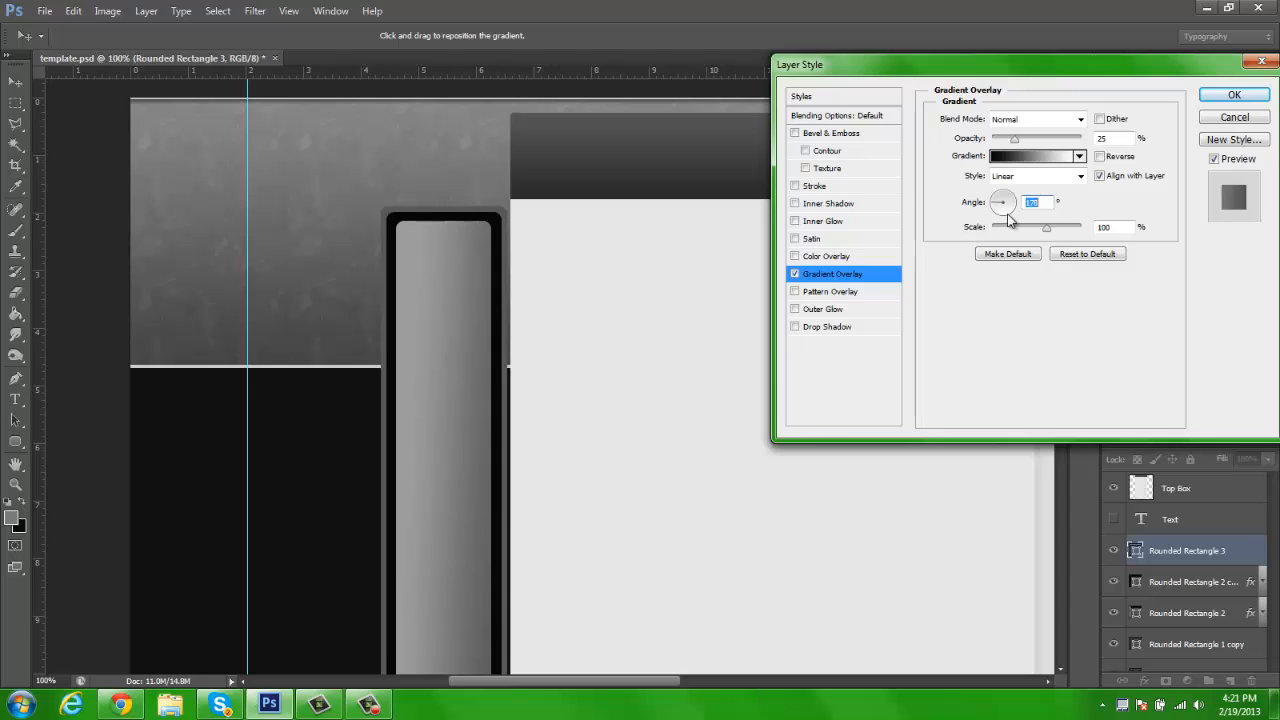
pyautogui.press('Up')
pyautogui.press('Up')
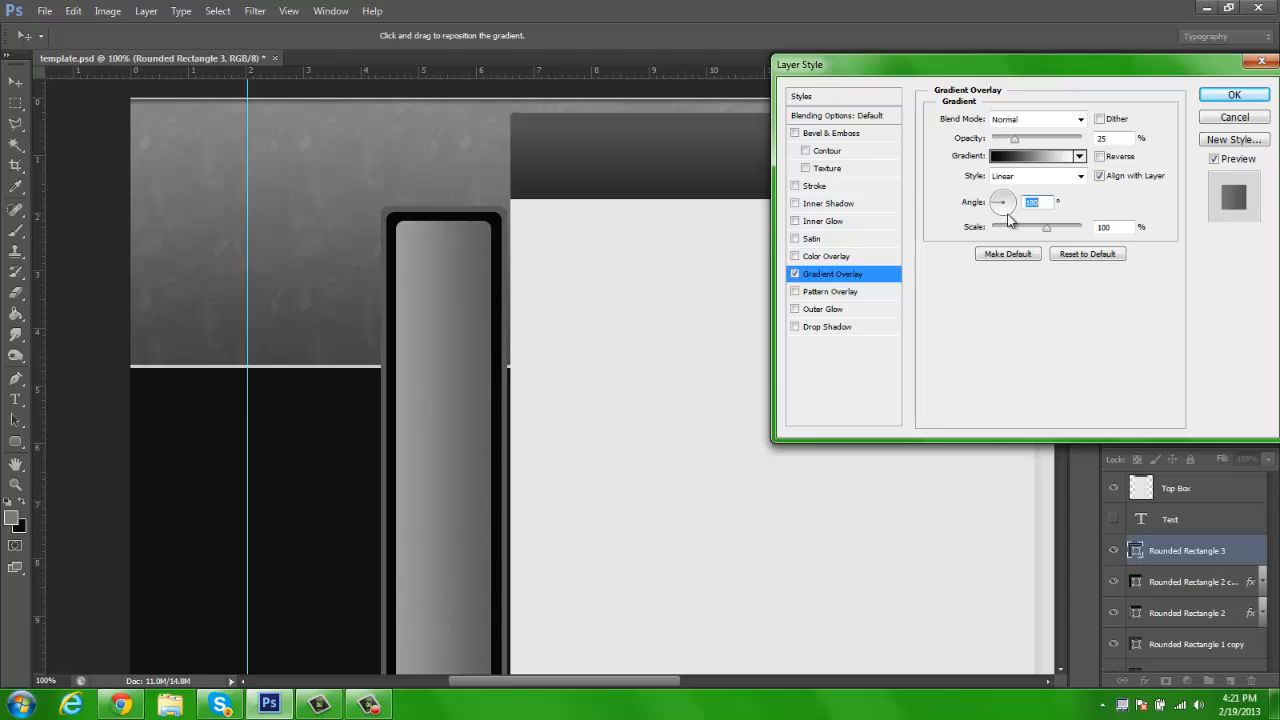
# Step: Add a Pattern Overlay with the stone pattern at 8% opacity to Rounded Rectangle 3 and apply the layer style
pyautogui.click(811, 205)
pyautogui.click(795, 204)
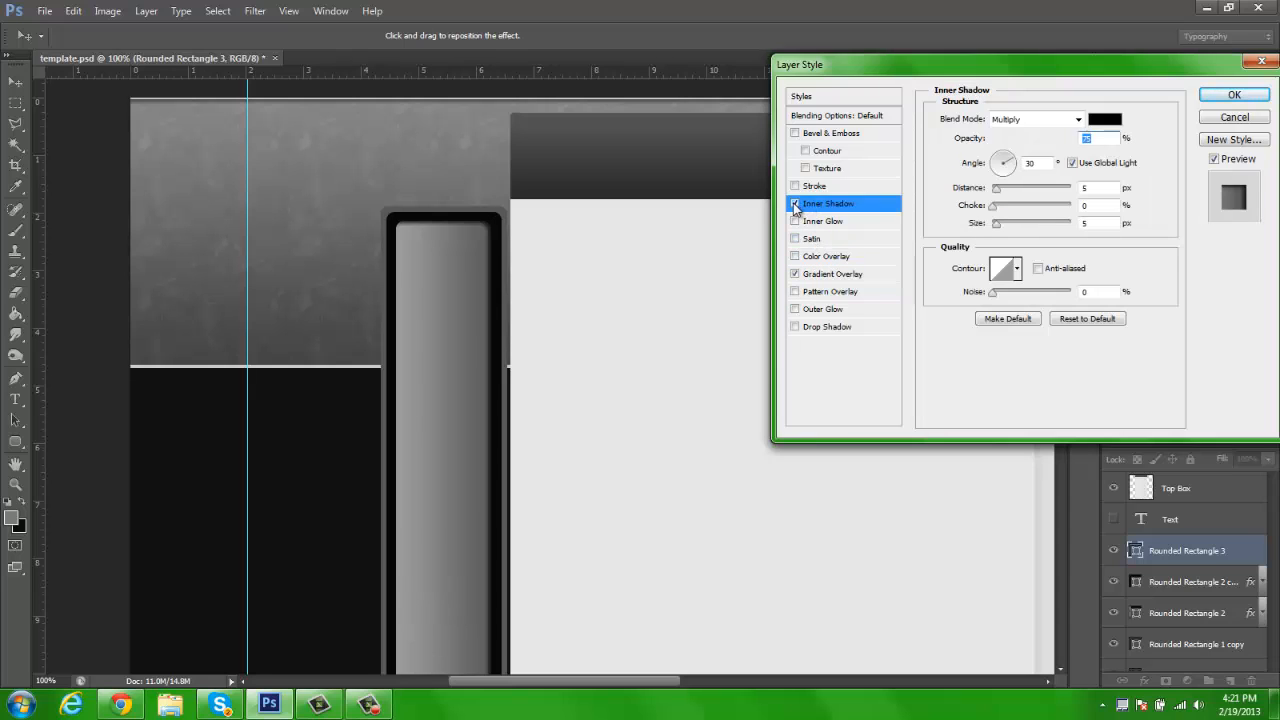
pyautogui.click(813, 291)
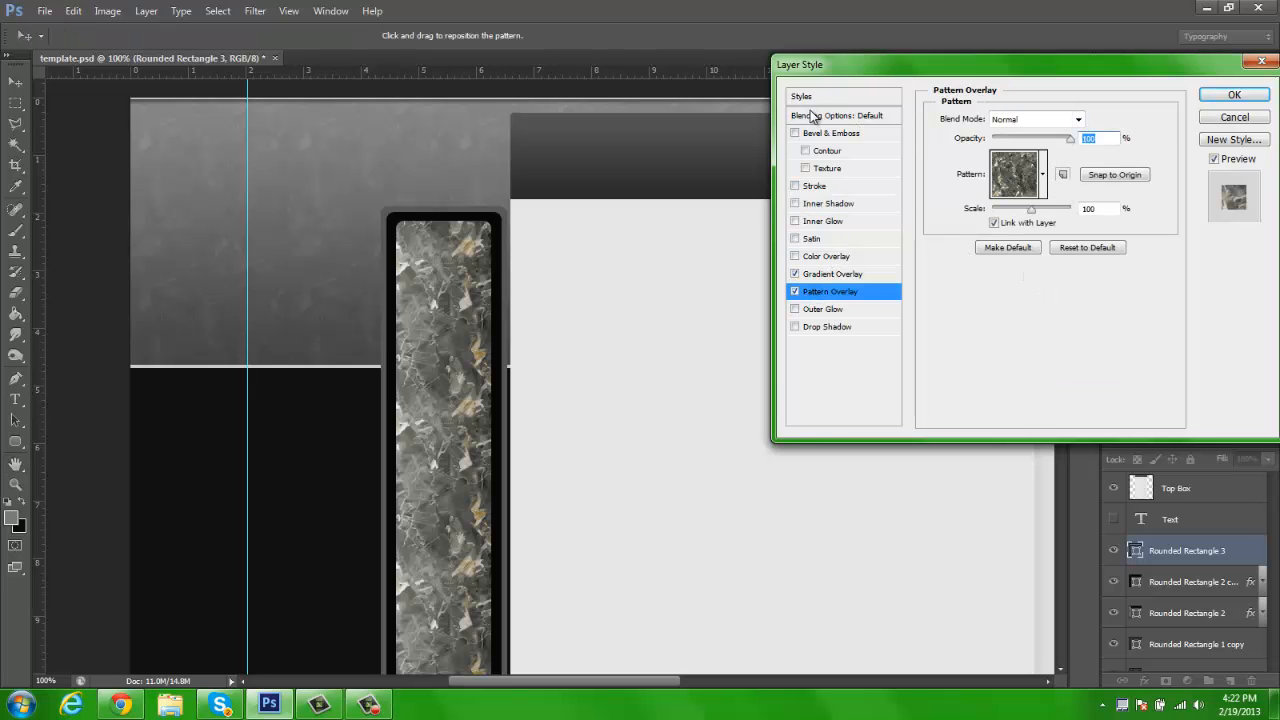
pyautogui.write('8')
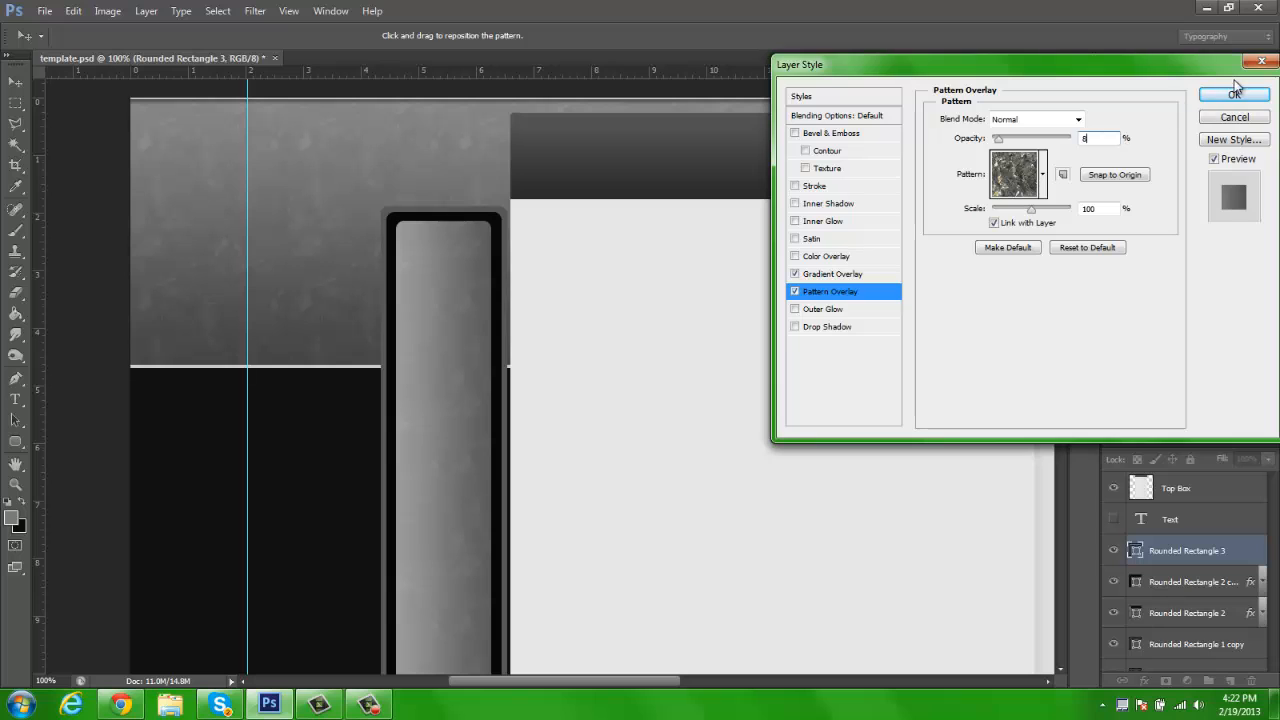
pyautogui.click(1234, 93)
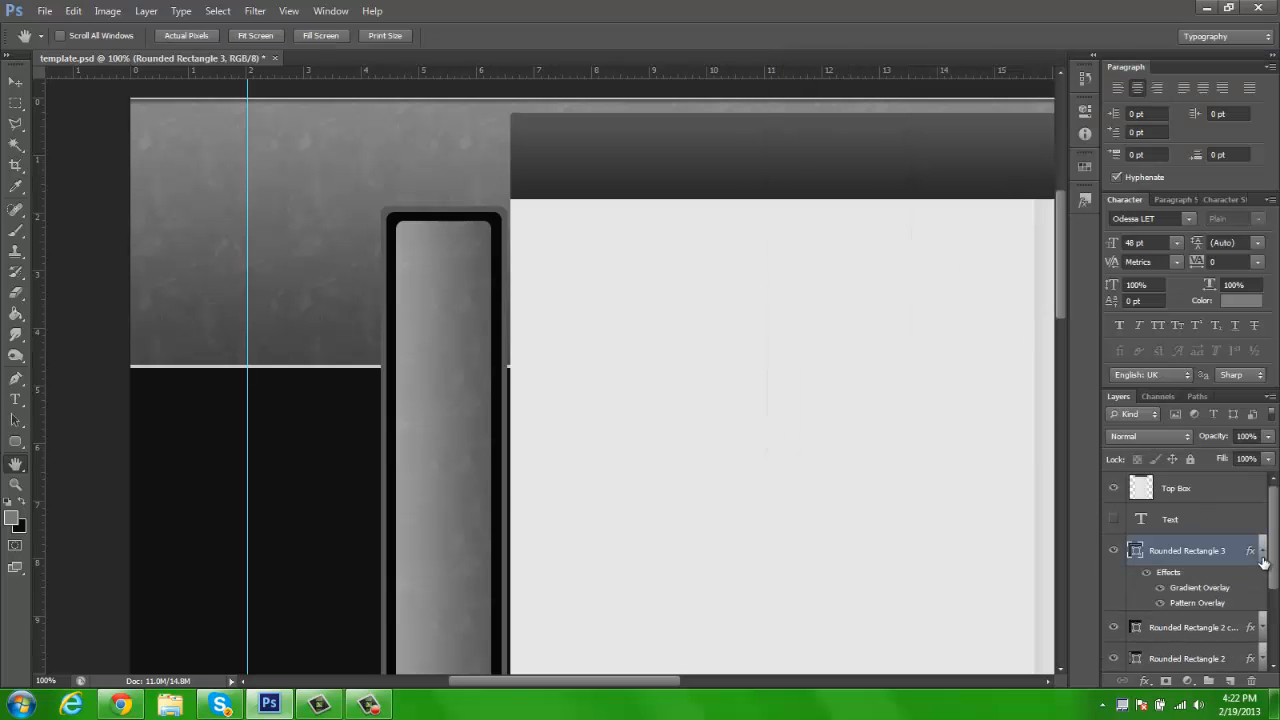
pyautogui.click(1262, 551)
# Step: Duplicate the Rounded Rectangle 3 layer and move the copy inside the right black side panel
pyautogui.press('z')
pyautogui.click(479, 35)
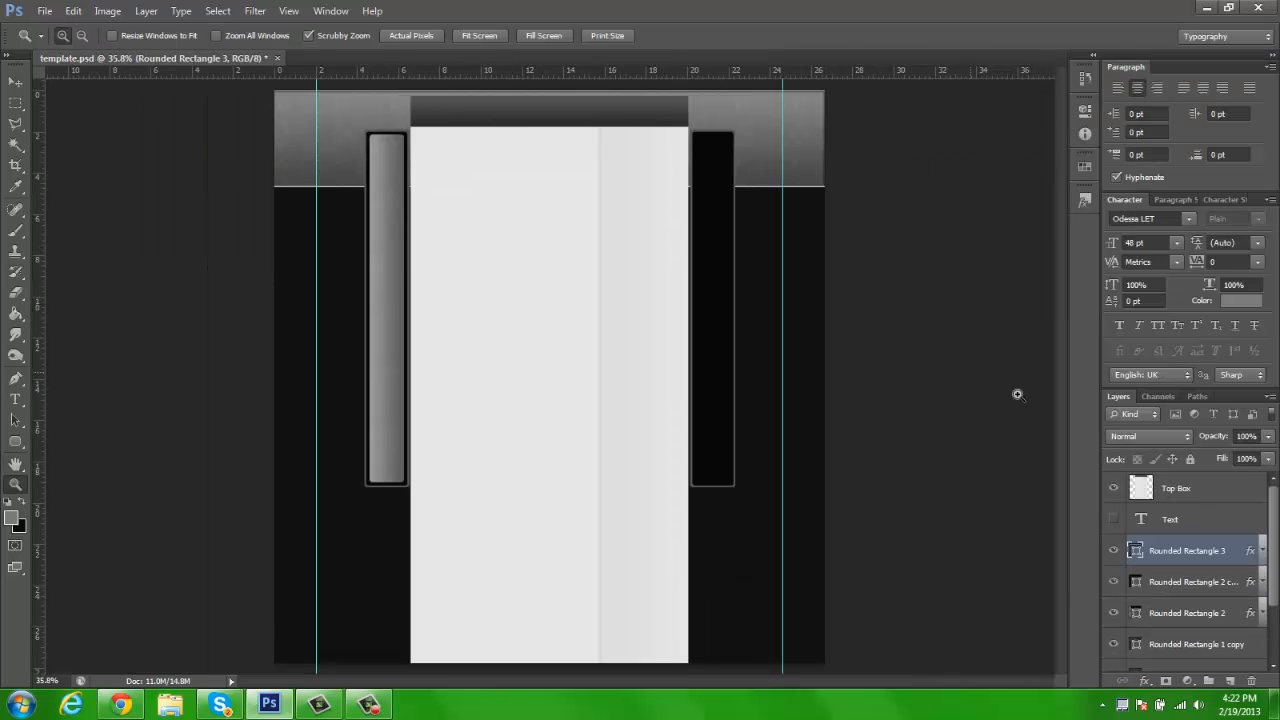
pyautogui.hotkey('ctrl', 'j')
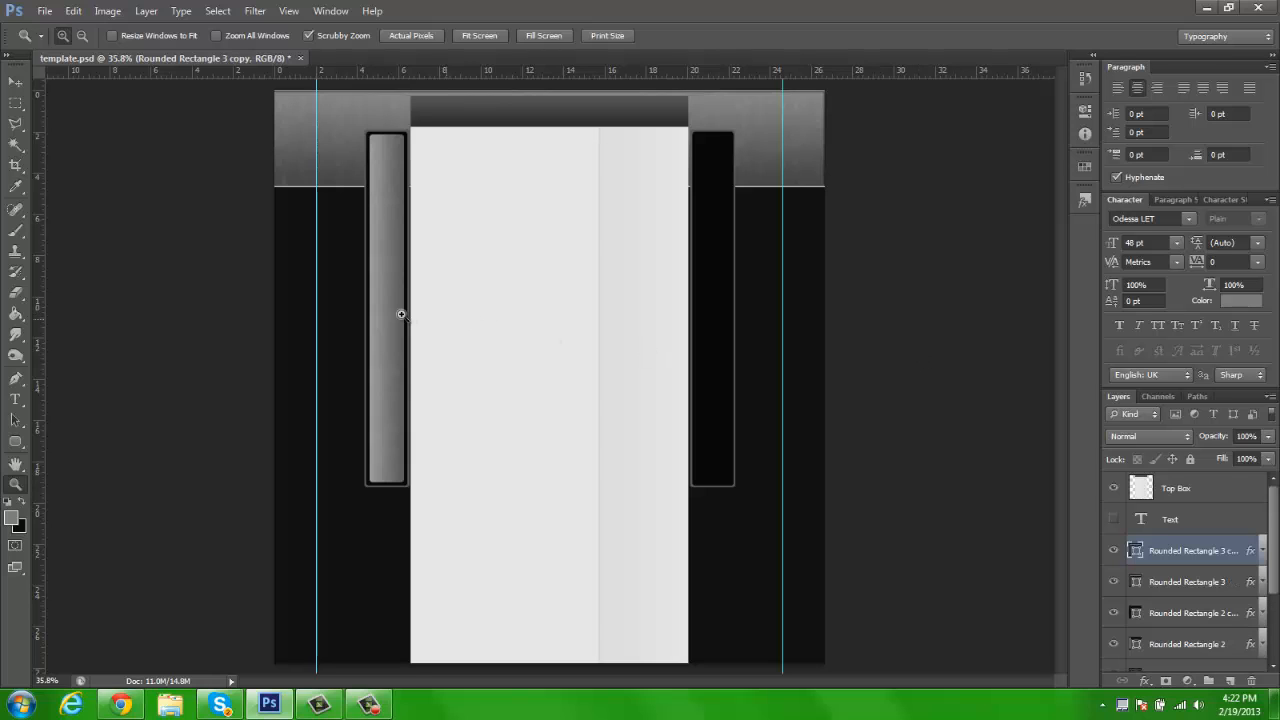
pyautogui.moveTo(400, 309); pyautogui.dragTo(651, 326)
pyautogui.moveTo(571, 327); pyautogui.dragTo(505, 320)
pyautogui.click(489, 37)
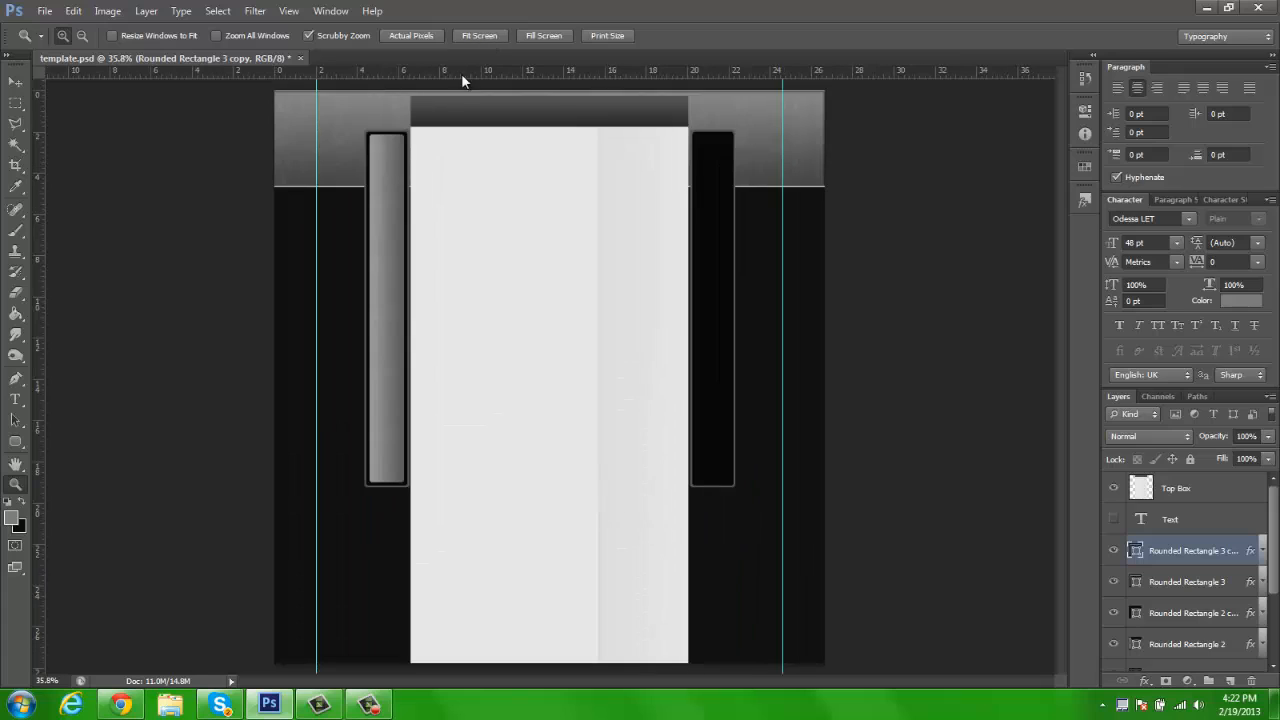
pyautogui.press('v')
pyautogui.moveTo(394, 274); pyautogui.dragTo(716, 271)
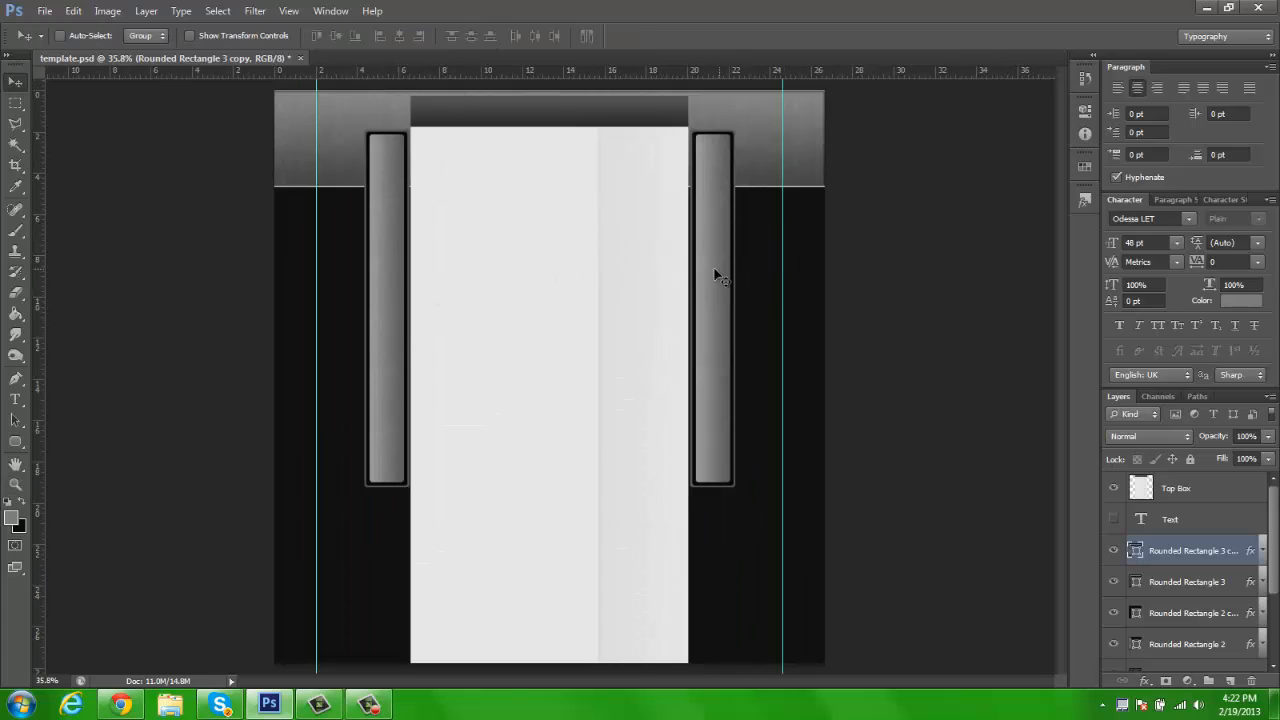
# Step: Set the Gradient Overlay angle of the Rounded Rectangle 3 copy layer to 0°
pyautogui.rightClick(1197, 550)
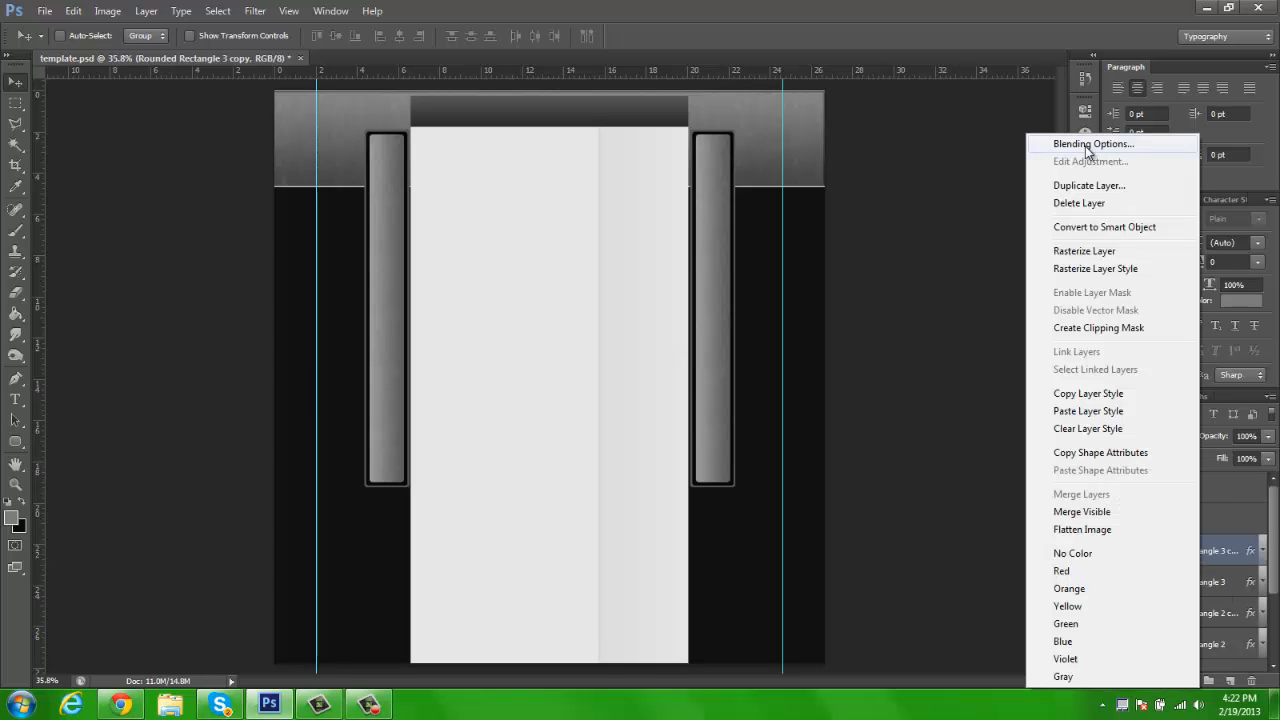
pyautogui.click(1083, 150)
pyautogui.click(832, 274)
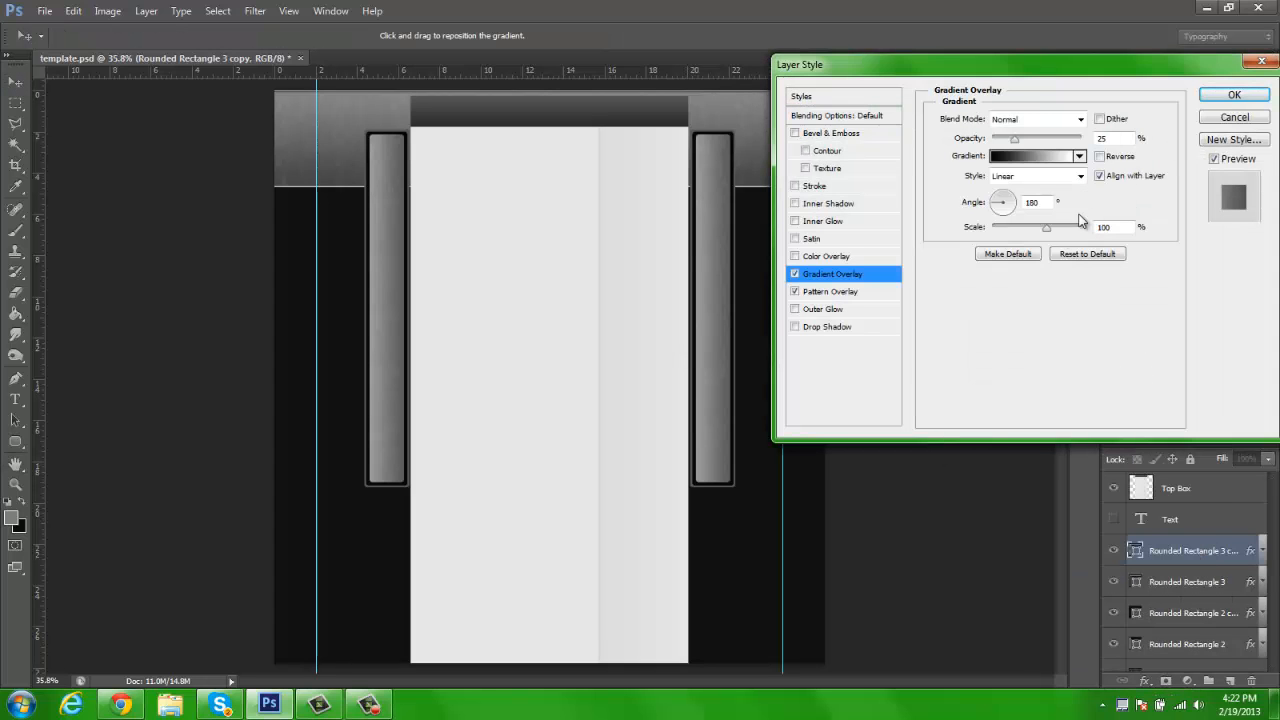
pyautogui.click(1018, 207)
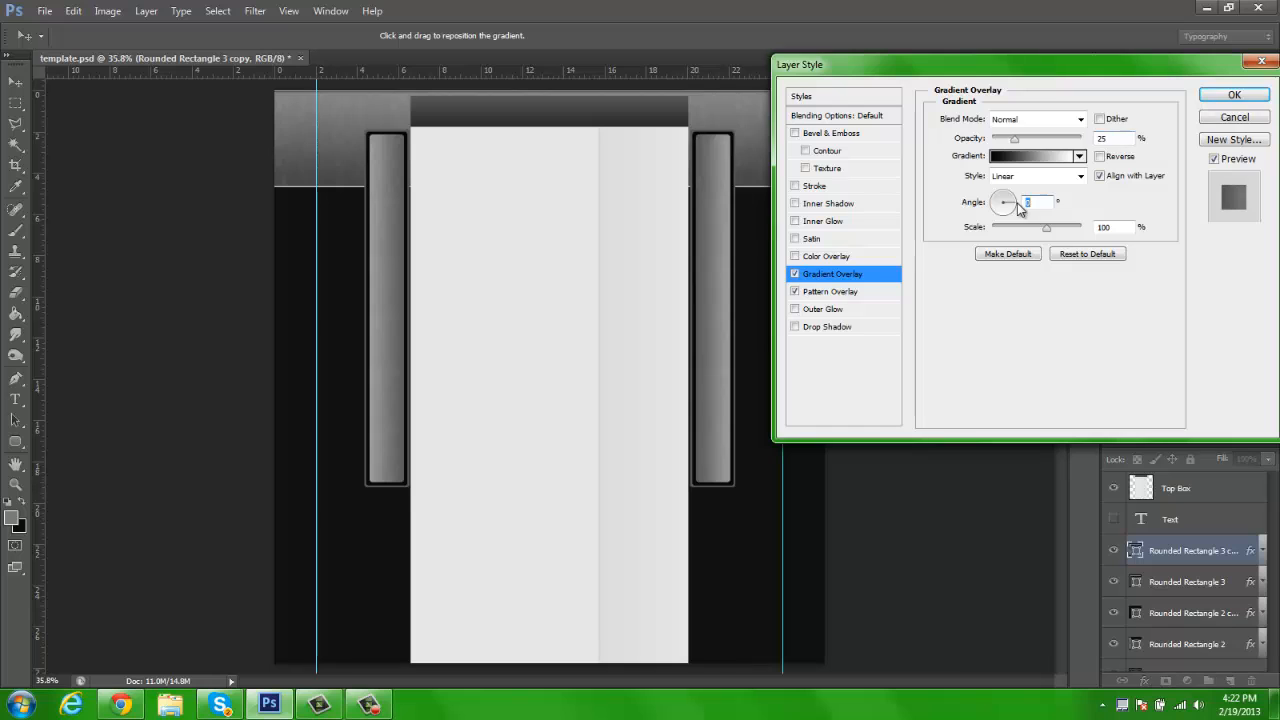
pyautogui.click(1234, 94)
# Step: Select all six rounded rectangle layers, from Rounded Rectangle 3 copy down to Rounded Rectangle 1, and group them
pyautogui.scroll(-2, 1214, 537)
pyautogui.scroll(1, 1214, 537)
pyautogui.scroll(-1, 1214, 537)
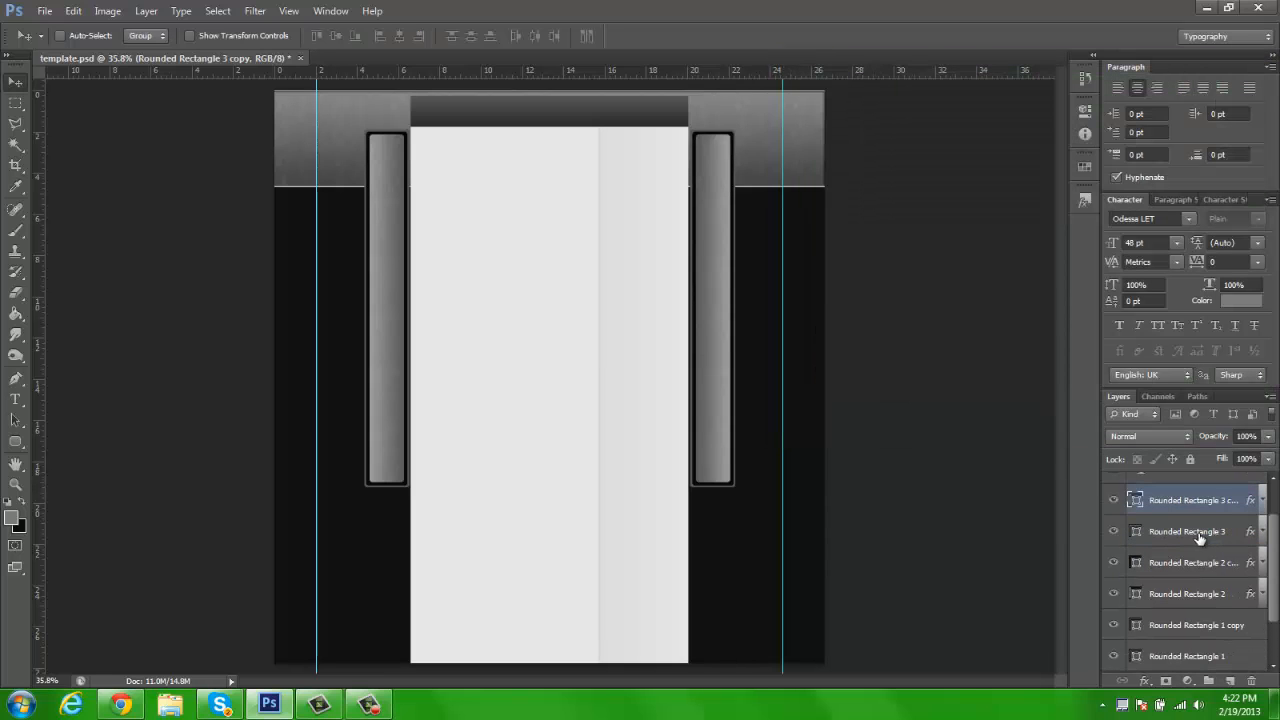
pyautogui.keyDown('ctrl'); pyautogui.click(1199, 536); pyautogui.keyUp('ctrl')
pyautogui.keyDown('ctrl'); pyautogui.click(1181, 567); pyautogui.keyUp('ctrl')
pyautogui.keyDown('ctrl'); pyautogui.click(1186, 594); pyautogui.keyUp('ctrl')
pyautogui.keyDown('ctrl'); pyautogui.click(1193, 622); pyautogui.keyUp('ctrl')
pyautogui.keyDown('ctrl'); pyautogui.click(1194, 655); pyautogui.keyUp('ctrl')
pyautogui.scroll(-2, 1189, 594)
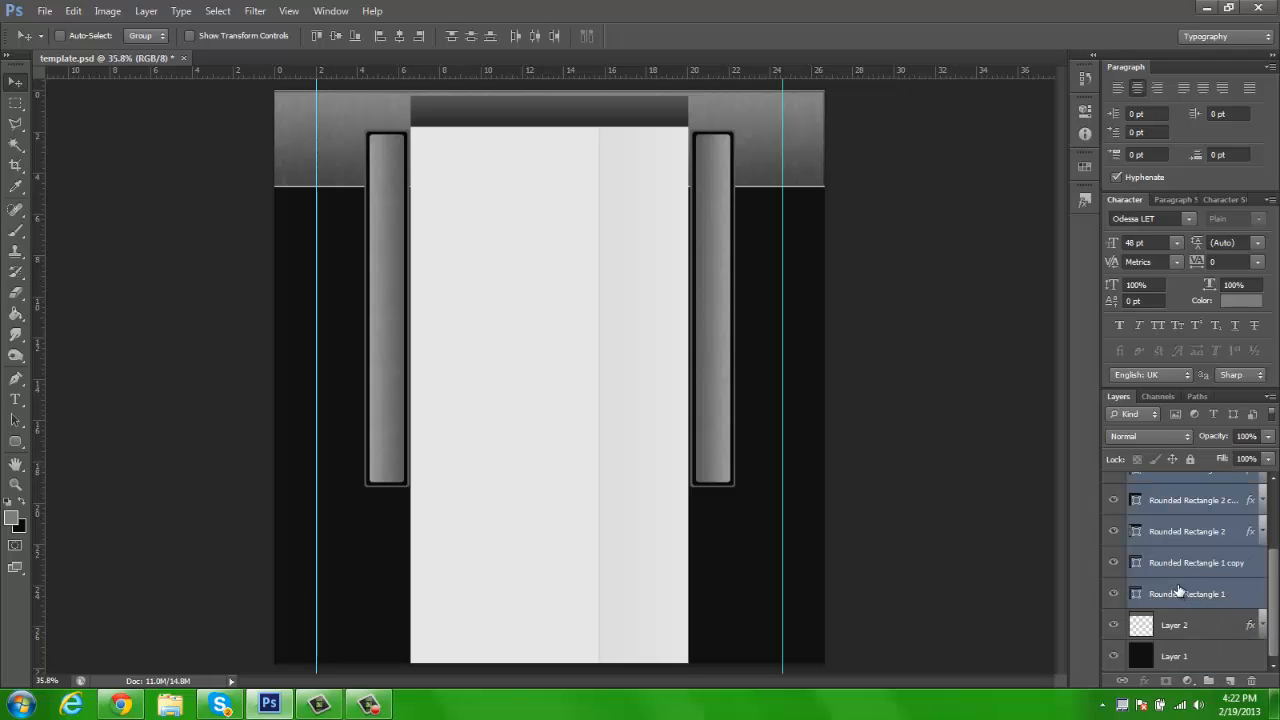
pyautogui.hotkey('ctrl', 'g')
# Step: Switch to the Essentials workspace and rename the new layer group as Rectangle Curve Boxes
pyautogui.click(1226, 36)
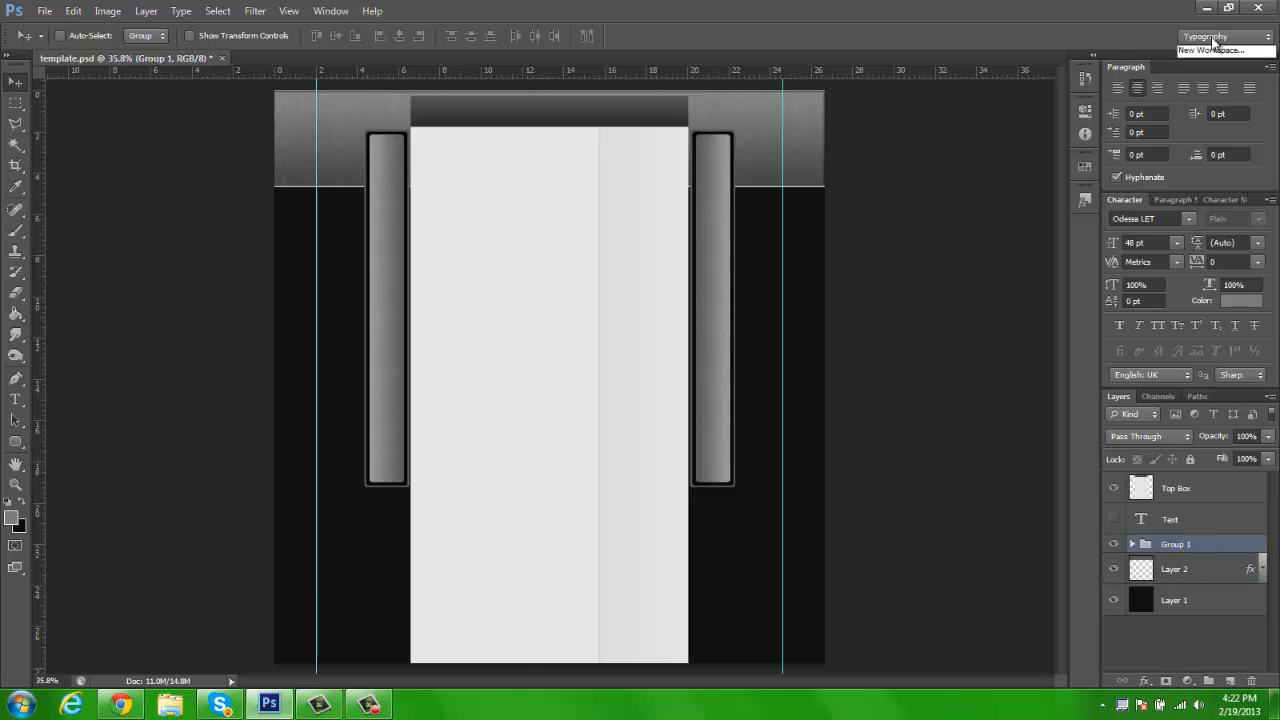
pyautogui.click(1218, 57)
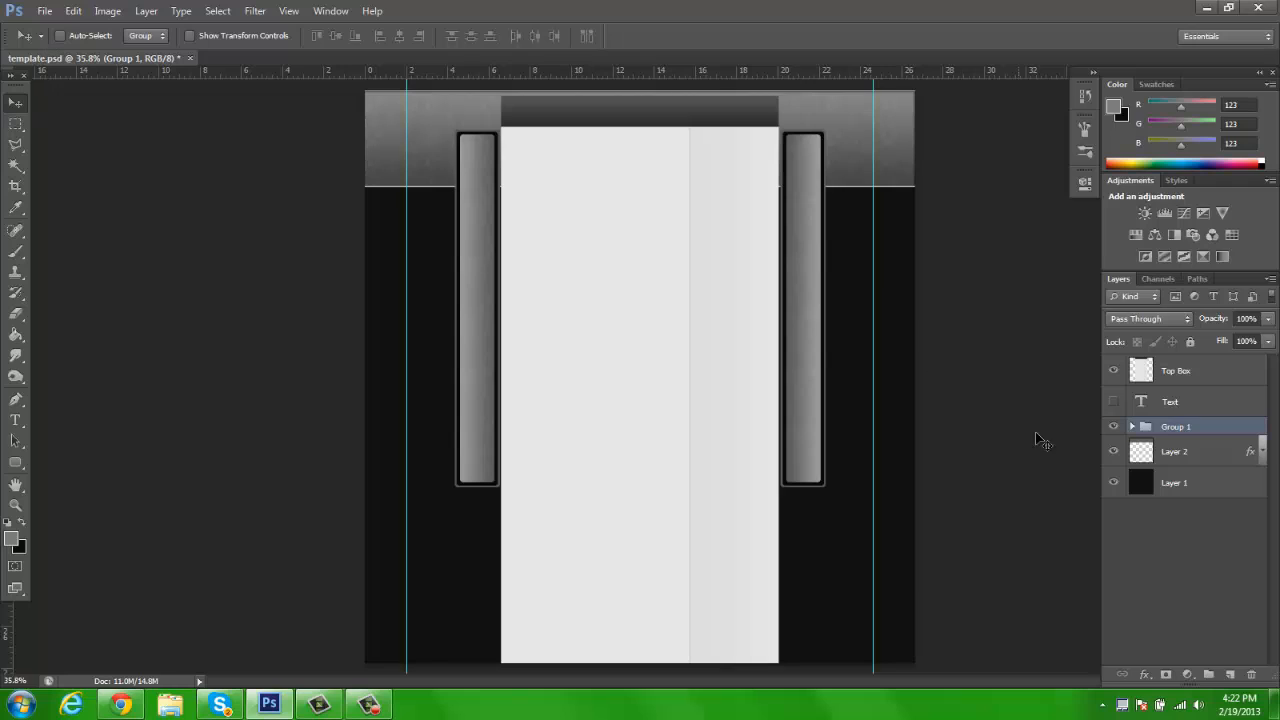
pyautogui.click(1113, 402)
pyautogui.doubleClick(1176, 427)
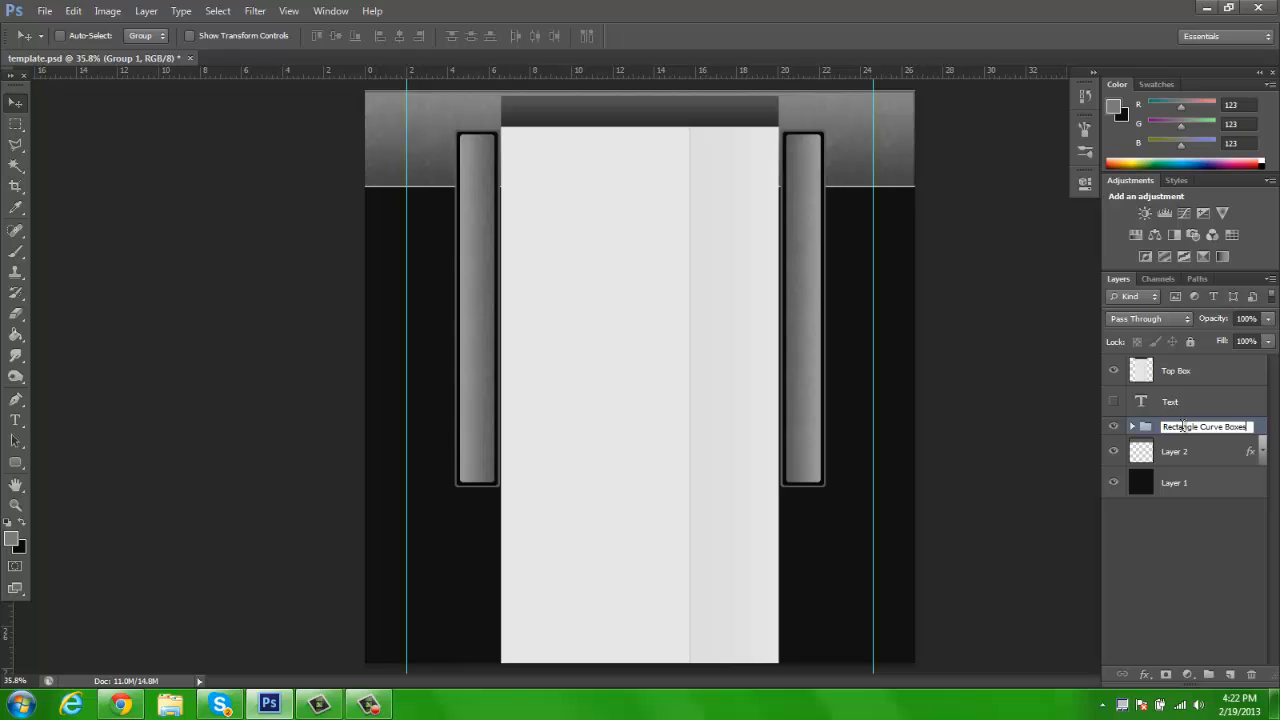
pyautogui.write('Rectangle Curve Boxes')
pyautogui.press('Return')
# Step: Create a new layer above the Rectangle Curve Boxes group
pyautogui.click(1231, 677)
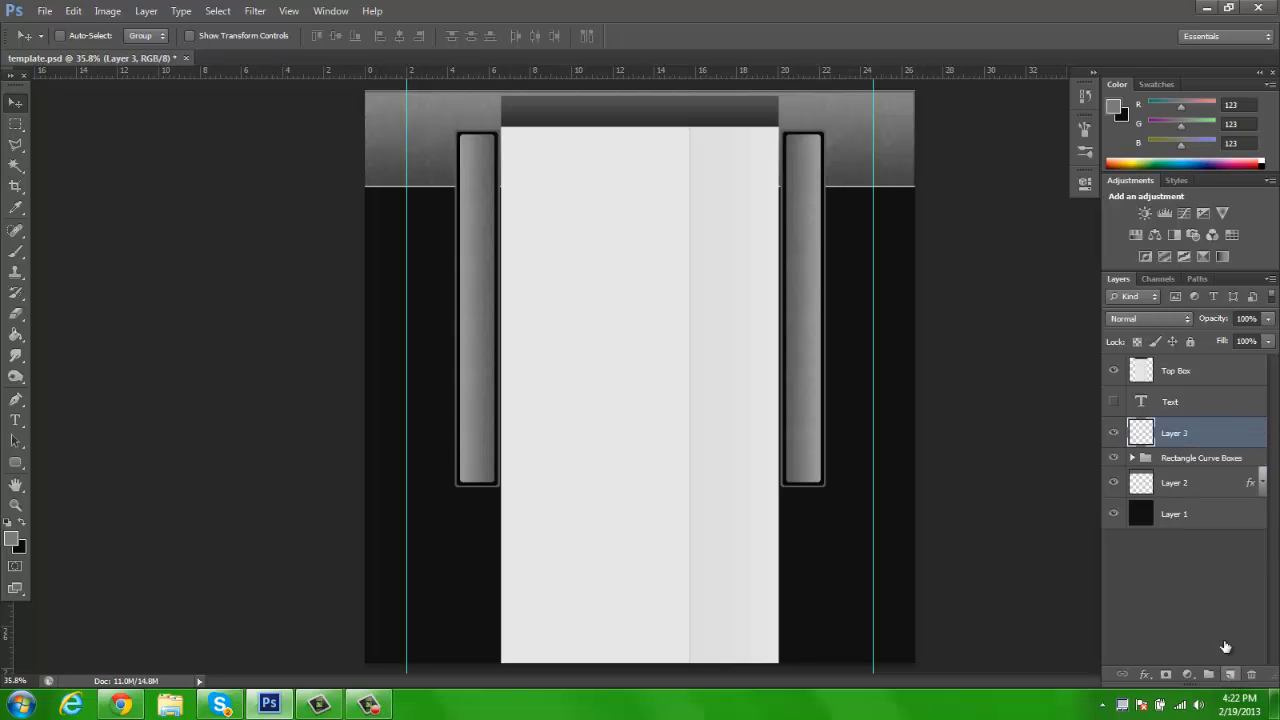
pyautogui.press('z')
pyautogui.click(464, 171)
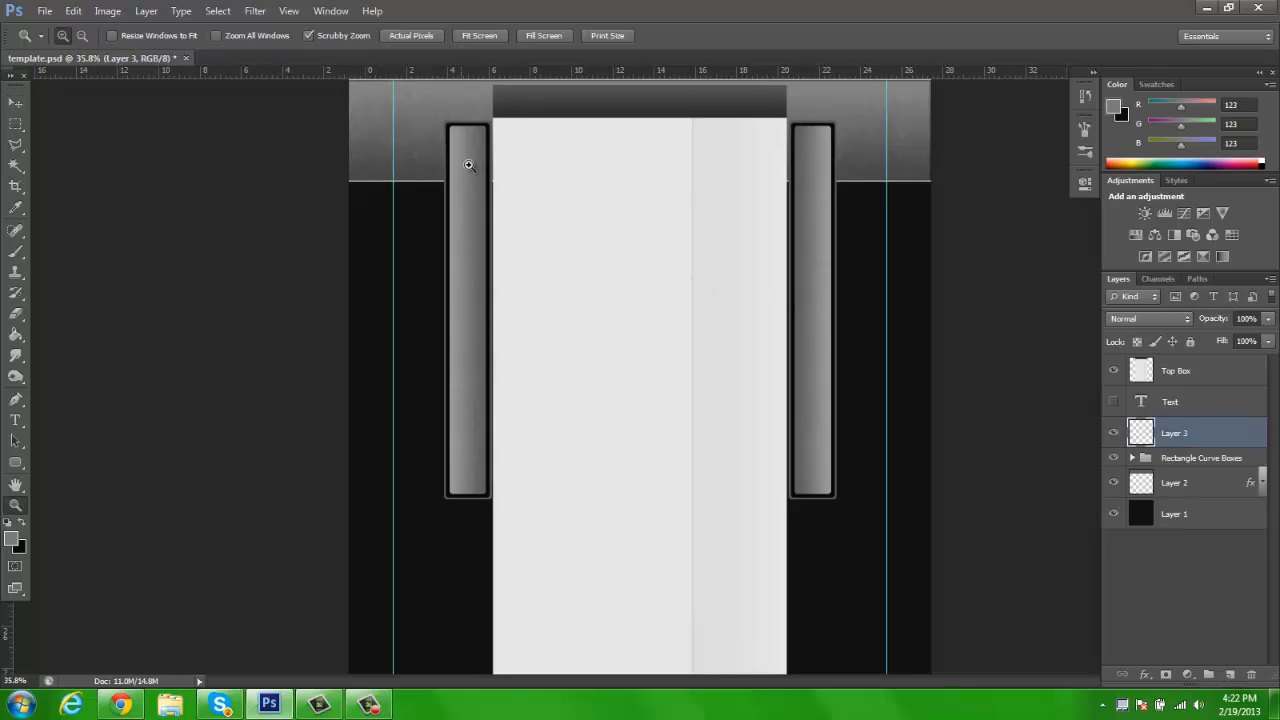
pyautogui.click(474, 172)
pyautogui.press('h')
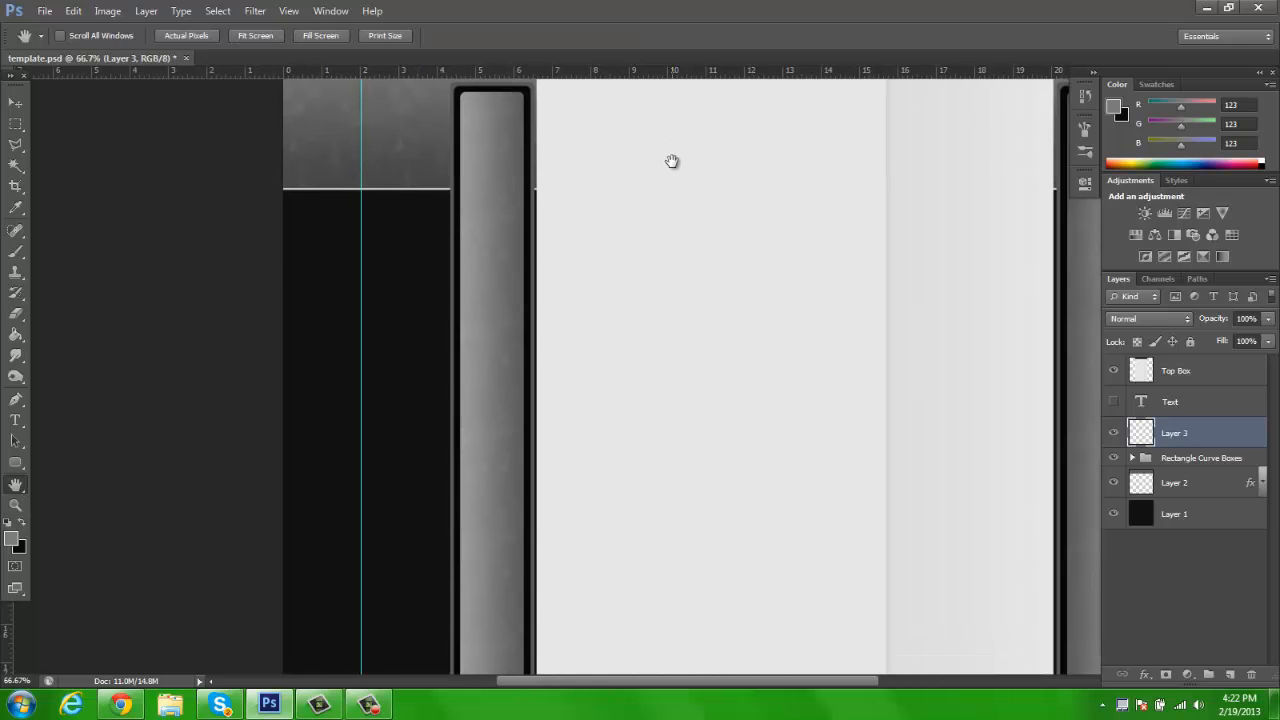
# Step: Show the Text layer and move the rotated text to the upper end of the left grey inset
pyautogui.click(1112, 401)
pyautogui.click(1178, 402)
pyautogui.press('v')
pyautogui.moveTo(507, 128); pyautogui.dragTo(495, 155)
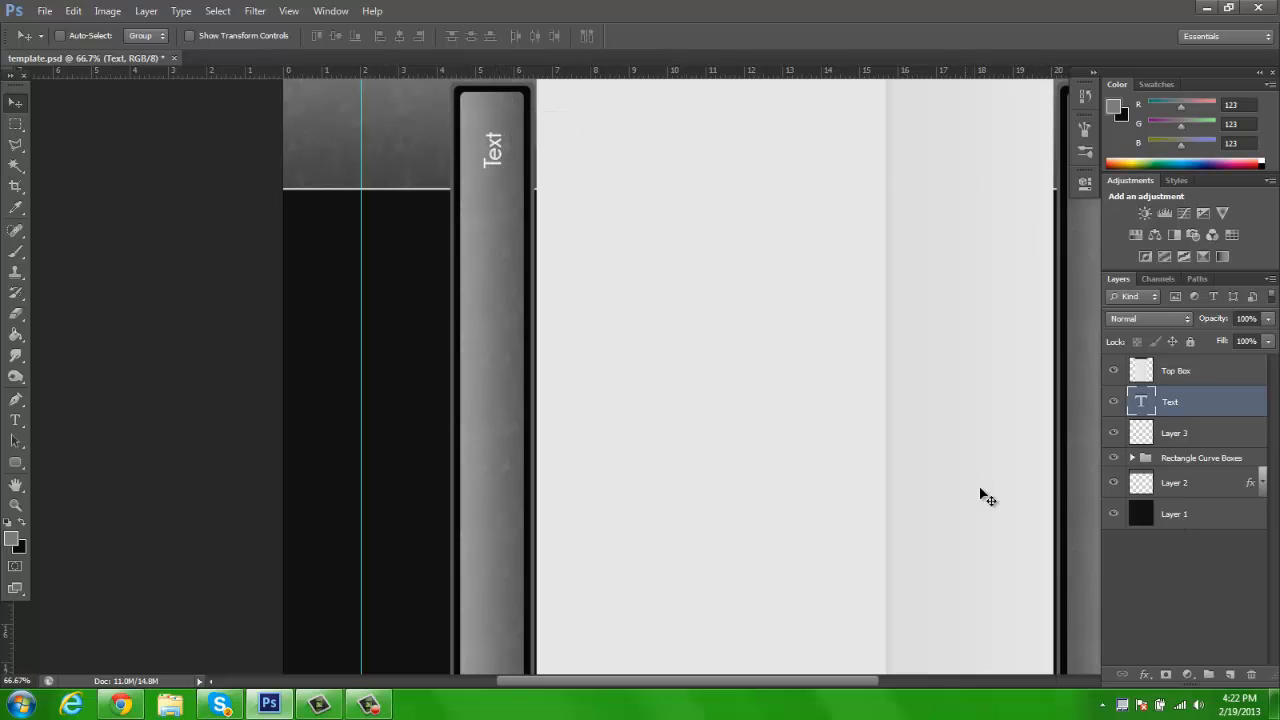
# Step: Rename Layer 3 as Black Lines
pyautogui.click(1186, 433)
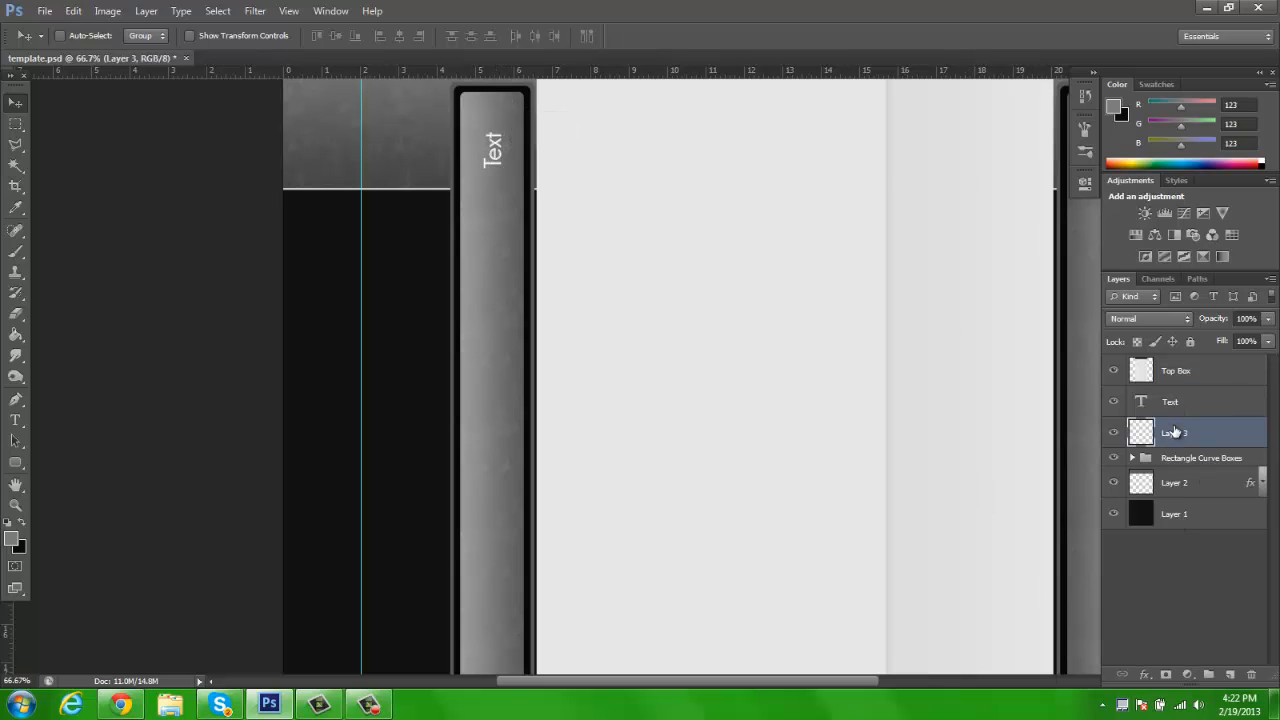
pyautogui.write('Black Lines')
pyautogui.press('Return')
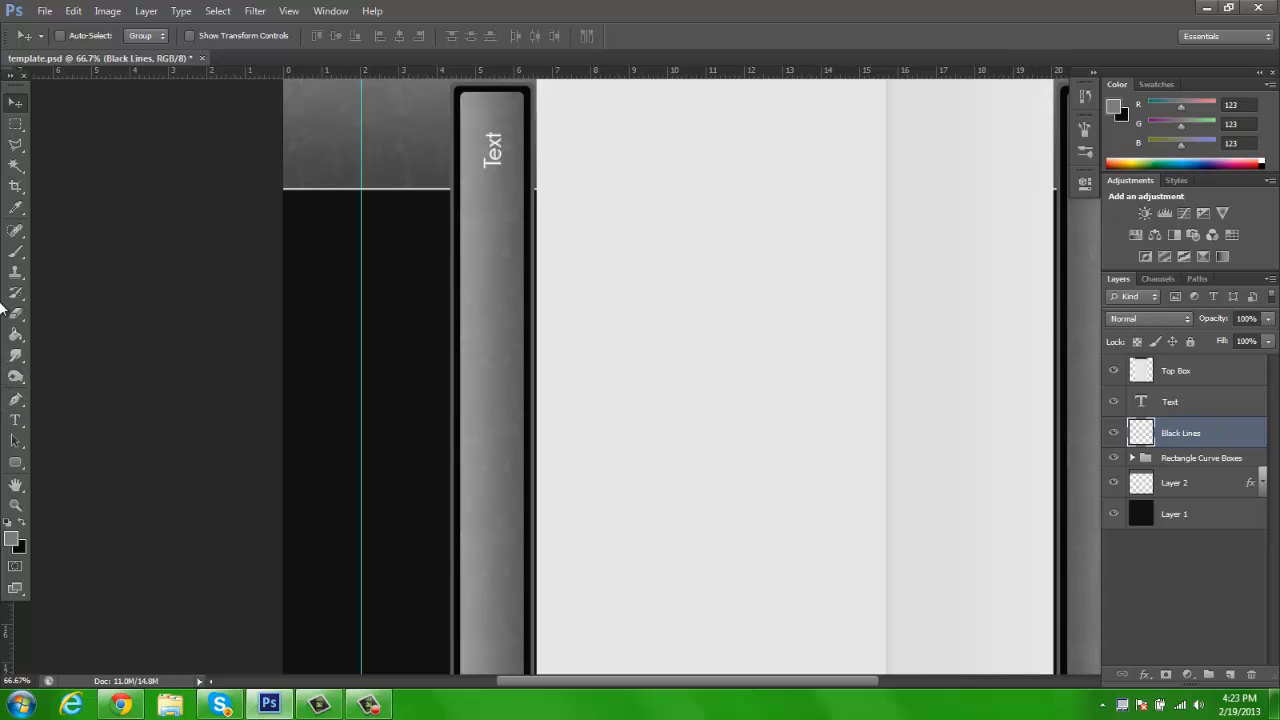
# Step: Put the Black Lines layer into a new group and name the group Black Lines
pyautogui.hotkey('ctrl', 'g')
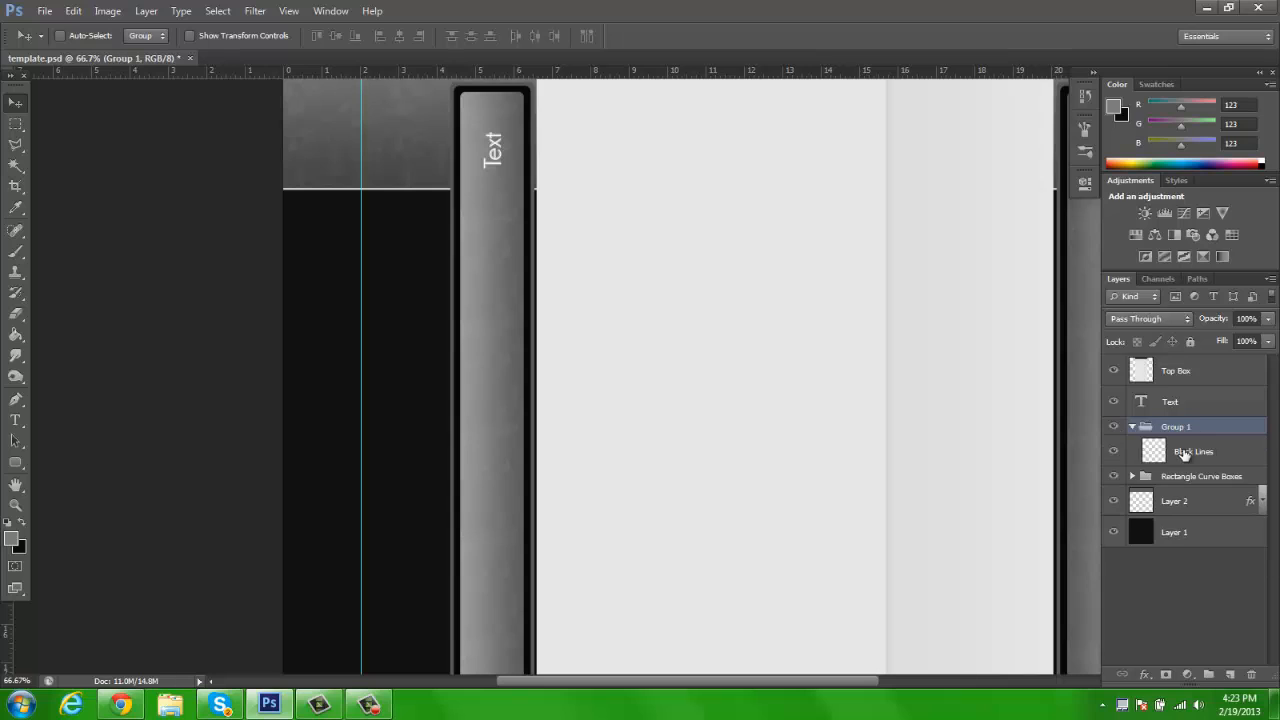
pyautogui.click(1180, 453)
pyautogui.doubleClick(1176, 427)
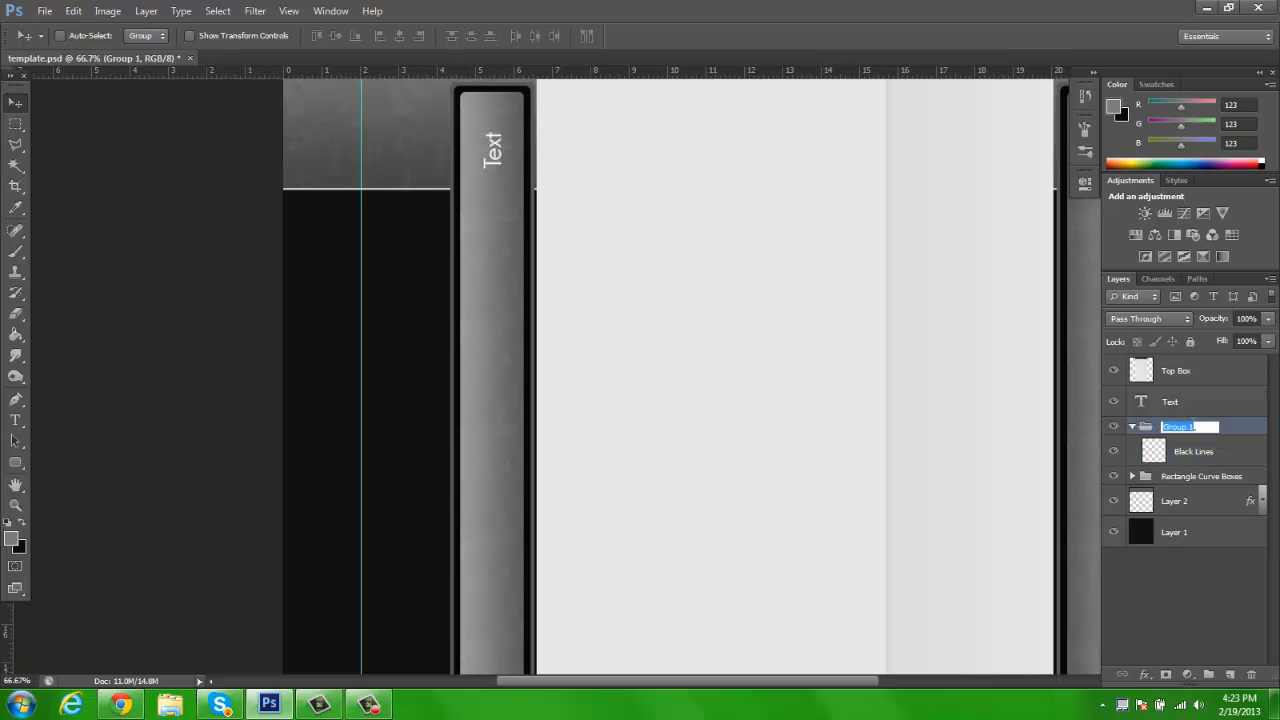
pyautogui.write('Black Lines')
pyautogui.press('Return')
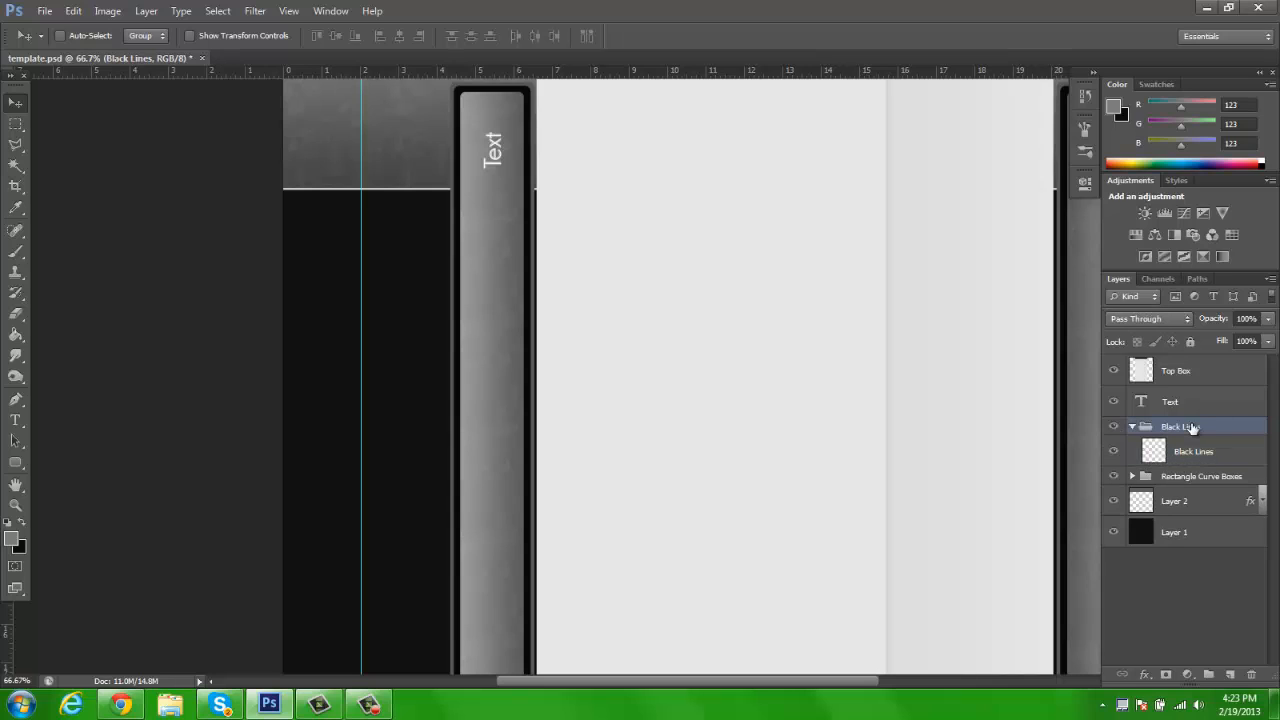
# Step: Make the Black Lines layer active and set the foreground colour to black (#000000)
pyautogui.click(1196, 455)
pyautogui.click(21, 127)
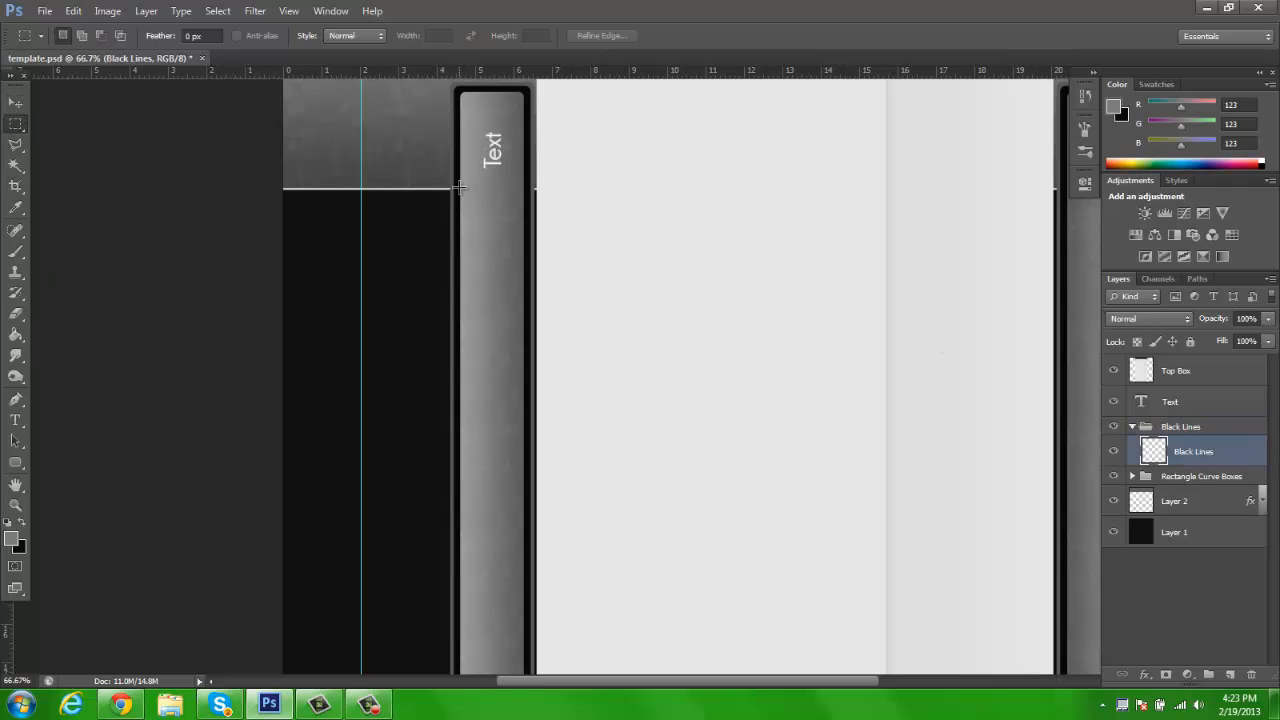
pyautogui.press('x')
pyautogui.click(14, 539)
pyautogui.moveTo(897, 312); pyautogui.dragTo(825, 325)
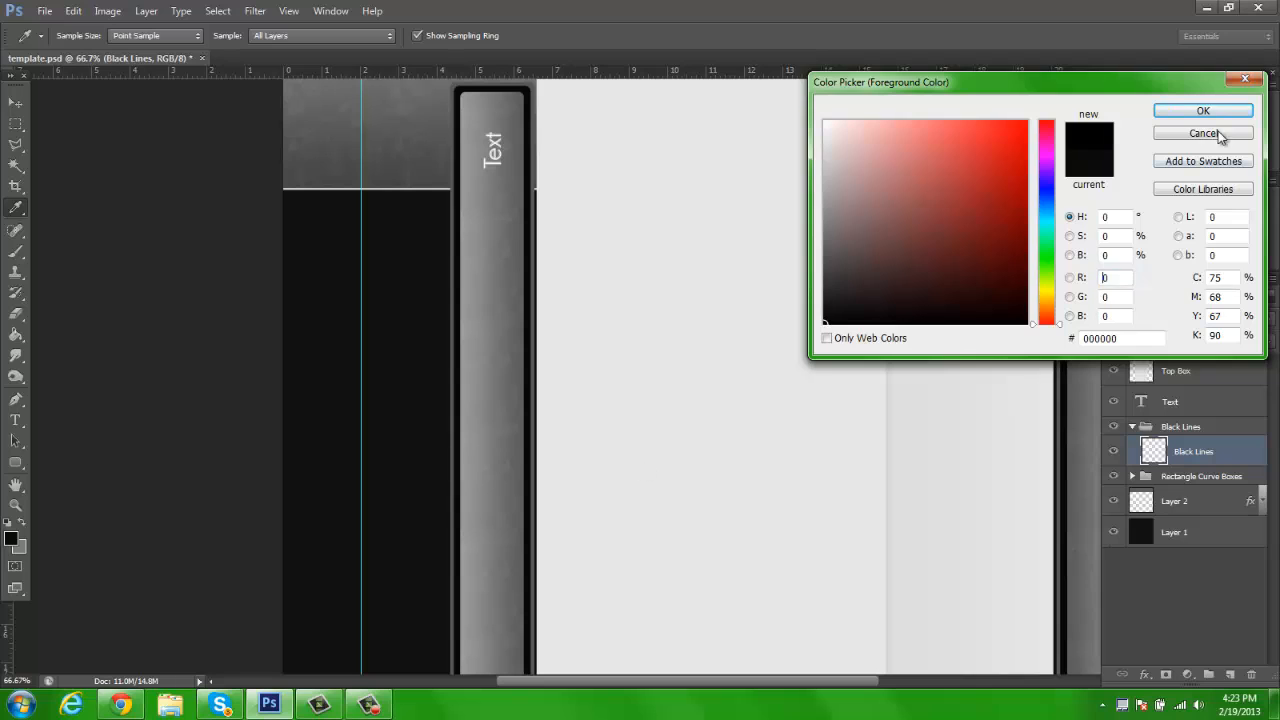
pyautogui.click(1199, 115)
# Step: Select a thin horizontal strip across the left grey inset just below the text, fill it with black and deselect
pyautogui.press('z')
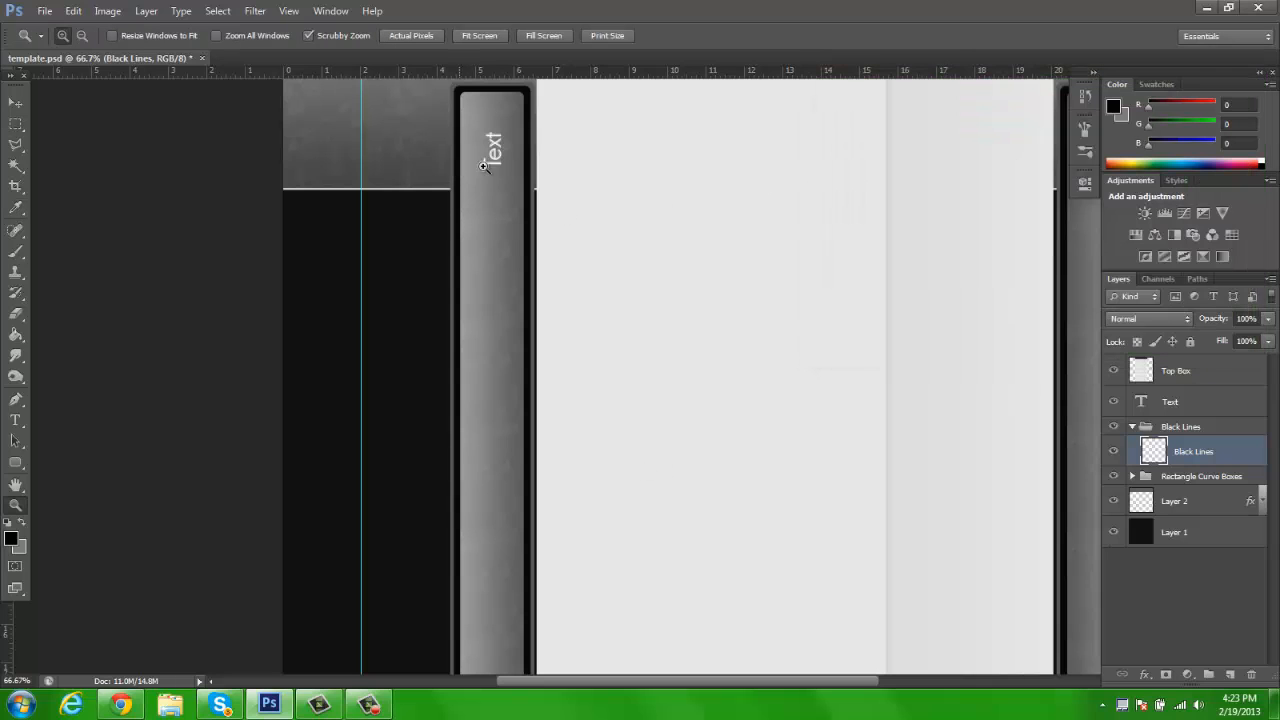
pyautogui.click(488, 169)
pyautogui.click(536, 180)
pyautogui.click(537, 180)
pyautogui.click(537, 181)
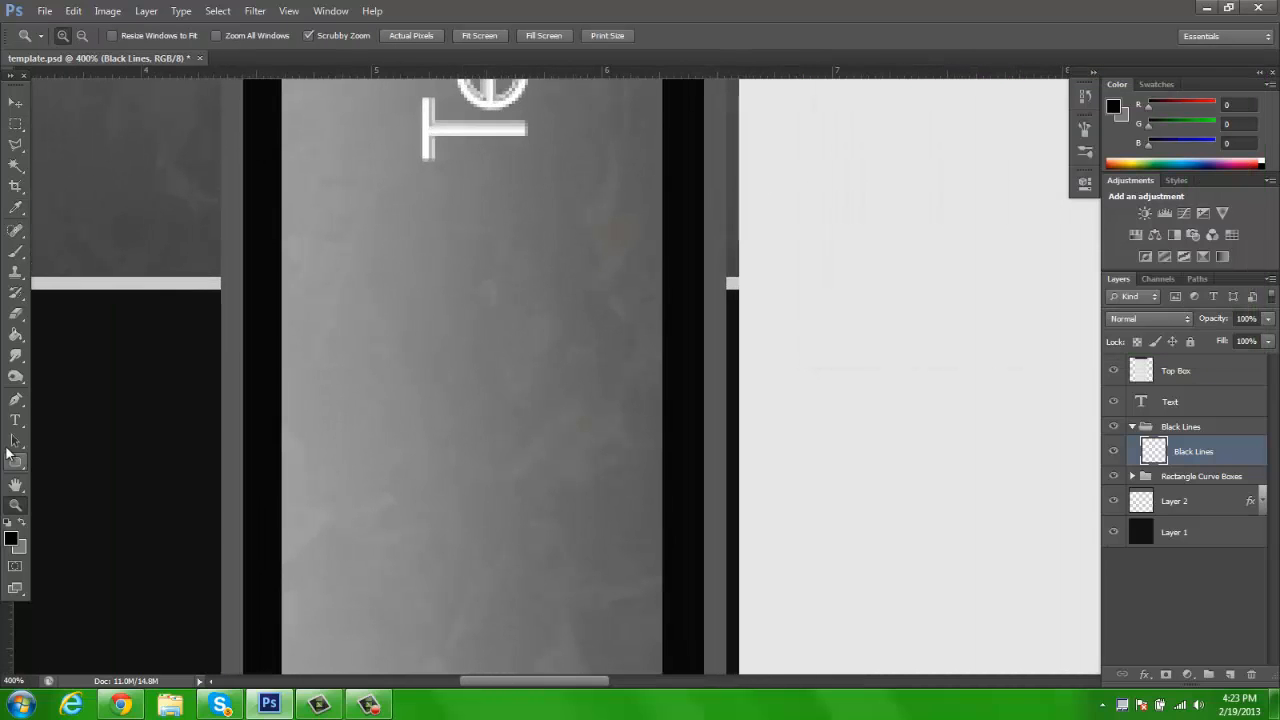
pyautogui.click(15, 124)
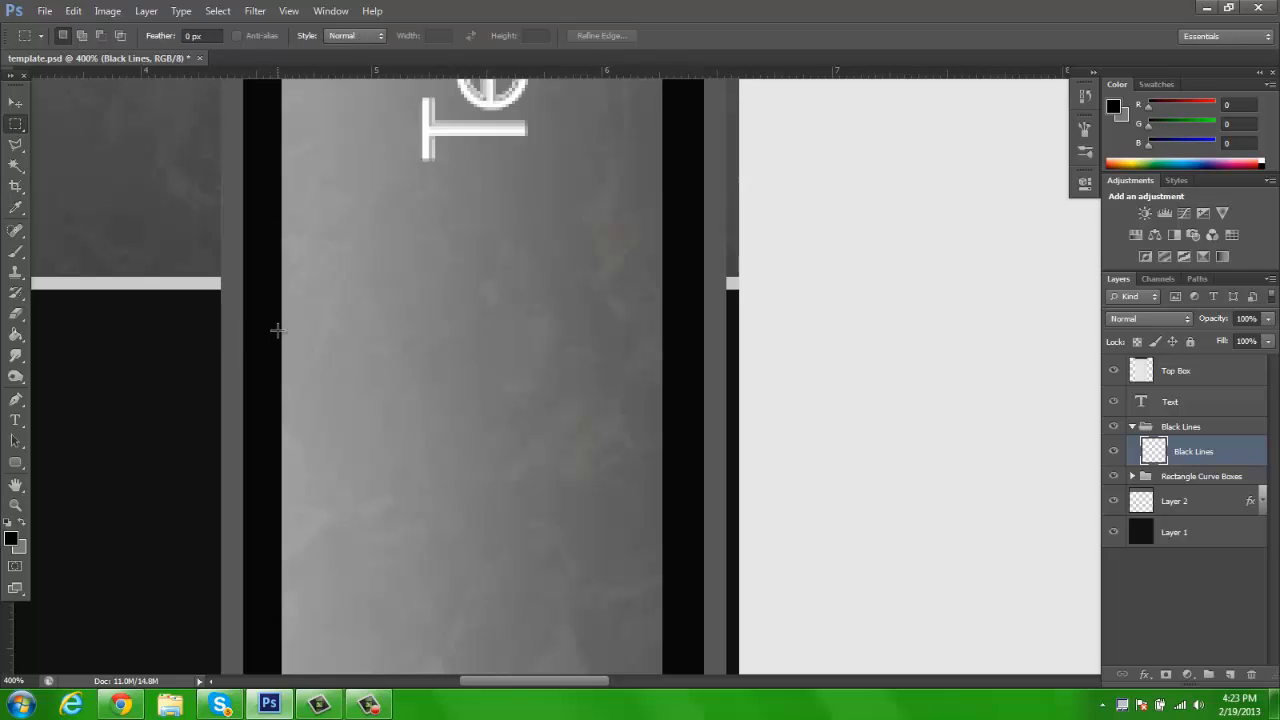
pyautogui.moveTo(277, 330)
pyautogui.mouseDown()
pyautogui.moveTo(680, 338)
pyautogui.moveTo(662, 335)
pyautogui.mouseUp()
pyautogui.press('g')
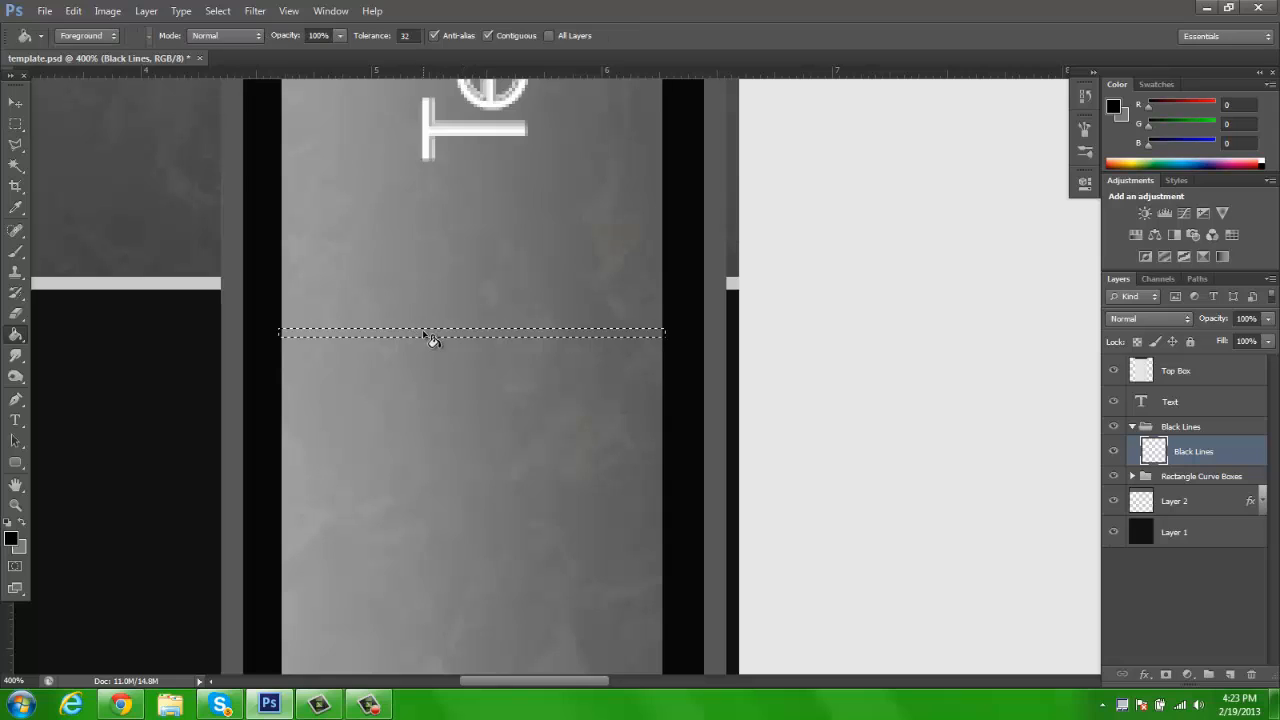
pyautogui.click(423, 332)
pyautogui.click(20, 110)
pyautogui.hotkey('ctrl', 'd')
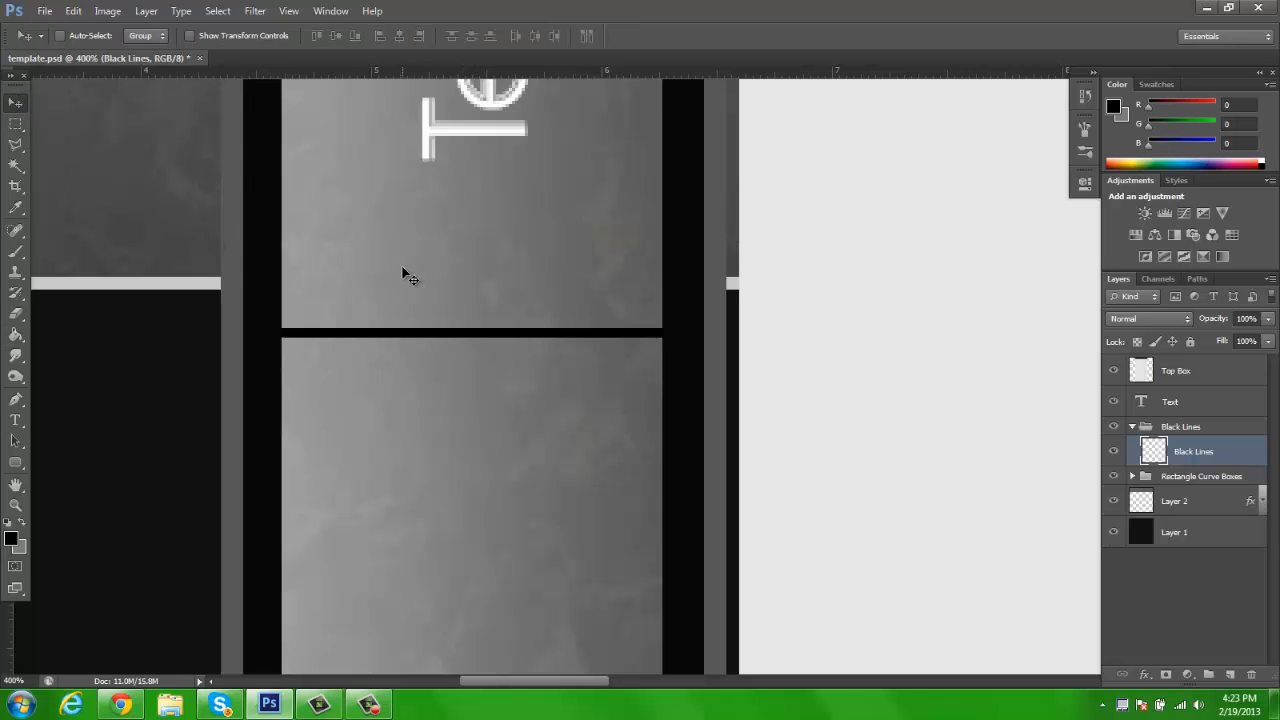
# Step: Reselect the line's area, sample the inset border's near-black #070707 as foreground colour, refill the line and deselect
pyautogui.hotkey('ctrl', 'shift', 'd')
pyautogui.click(18, 543)
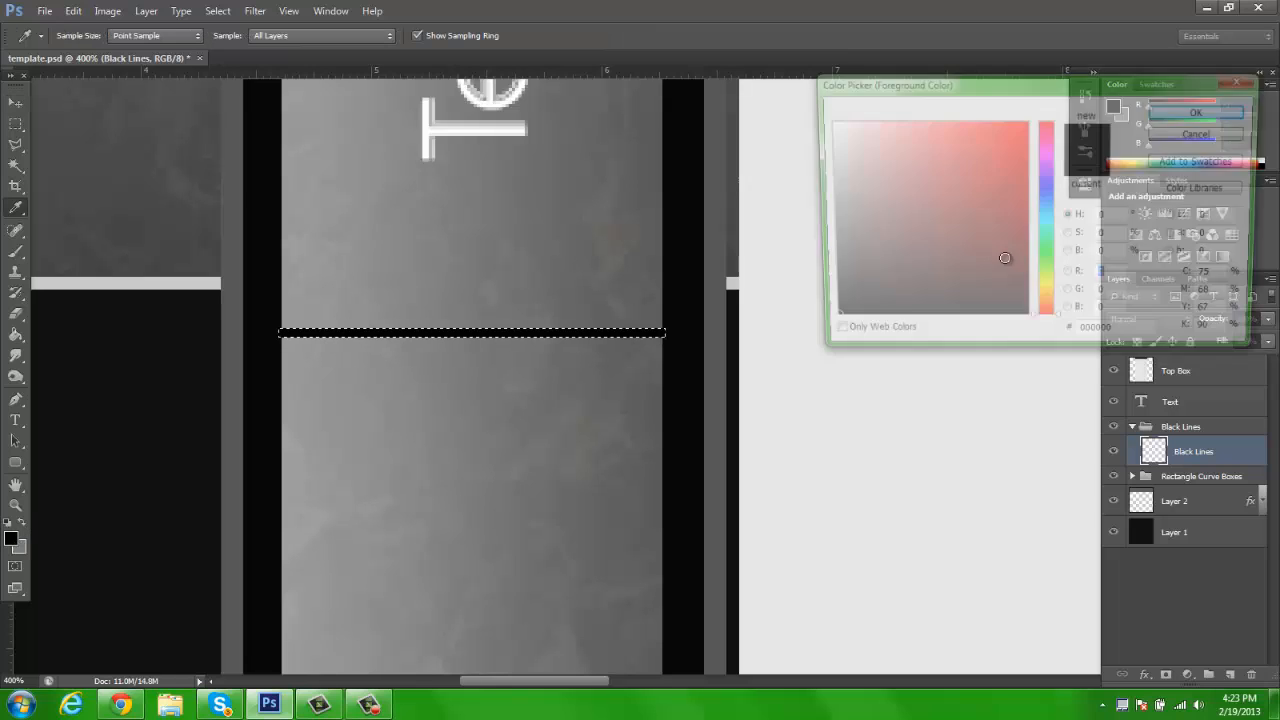
pyautogui.click(256, 388)
pyautogui.click(1203, 111)
pyautogui.press('g')
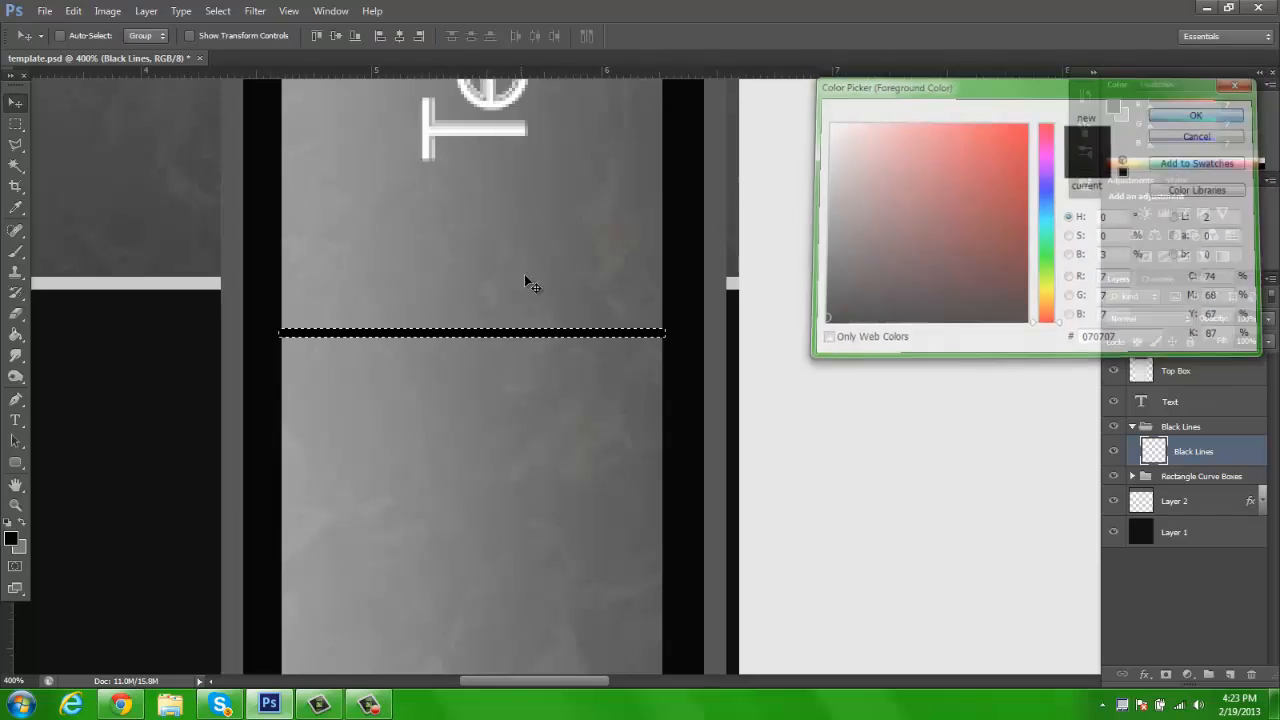
pyautogui.click(15, 103)
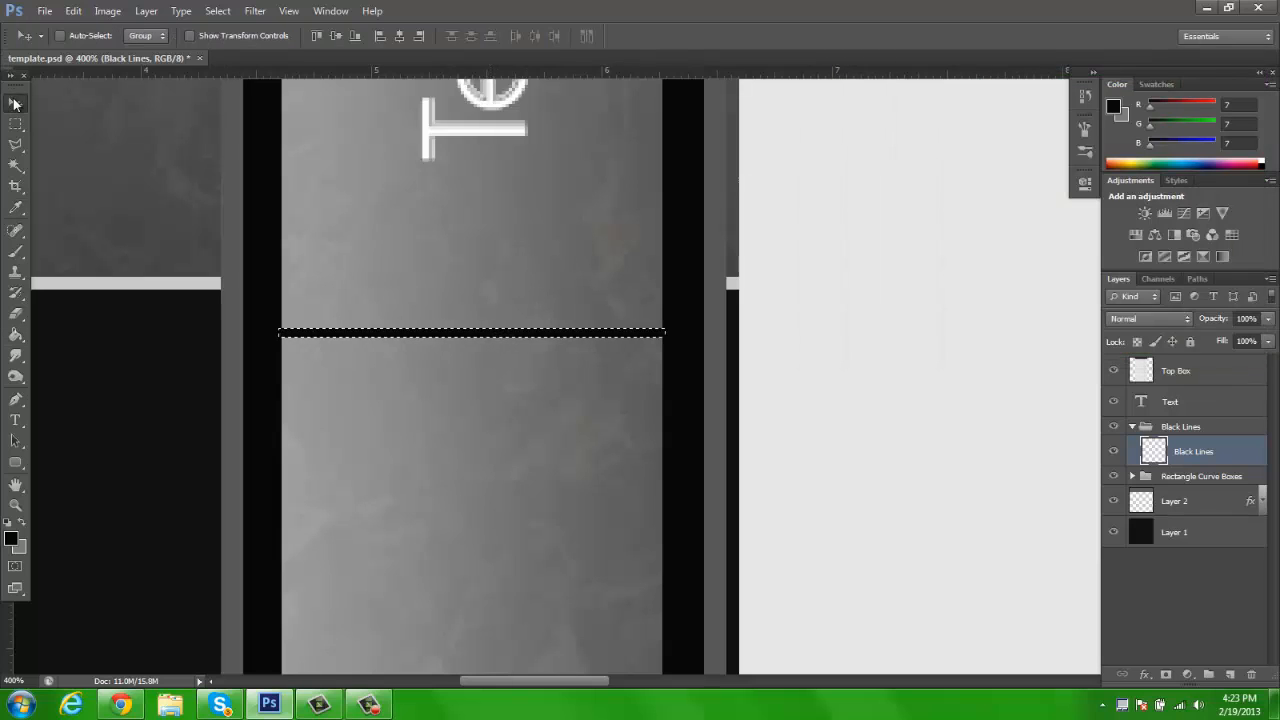
pyautogui.hotkey('ctrl', 'd')
# Step: Duplicate the black line straight down the left grey inset to mark off a second section
pyautogui.press('z')
pyautogui.click(479, 35)
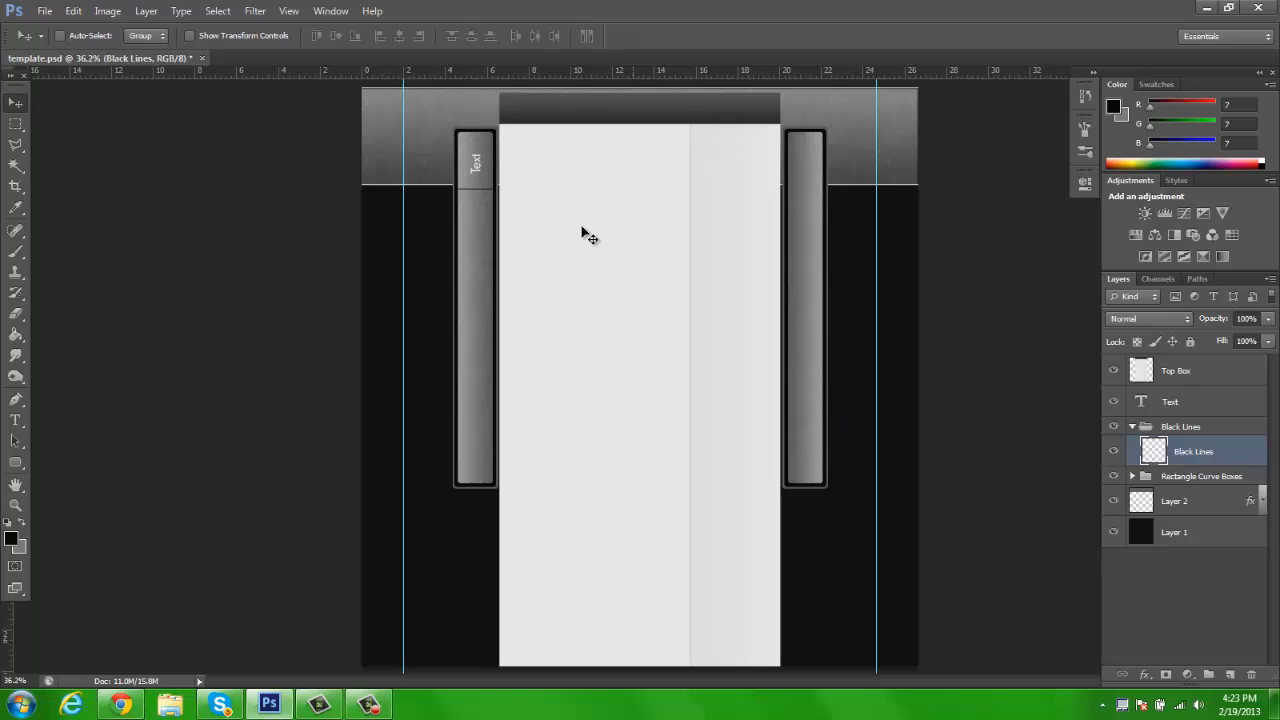
pyautogui.click(454, 145)
pyautogui.click(454, 145)
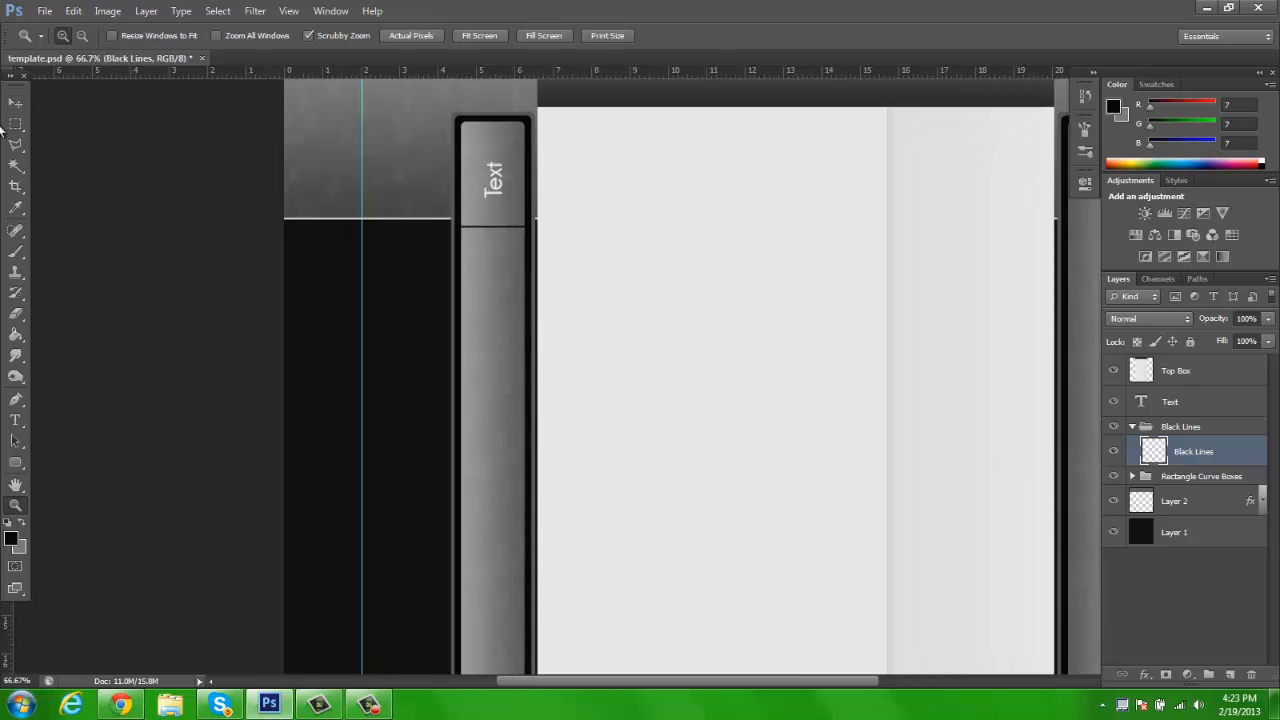
pyautogui.click(14, 104)
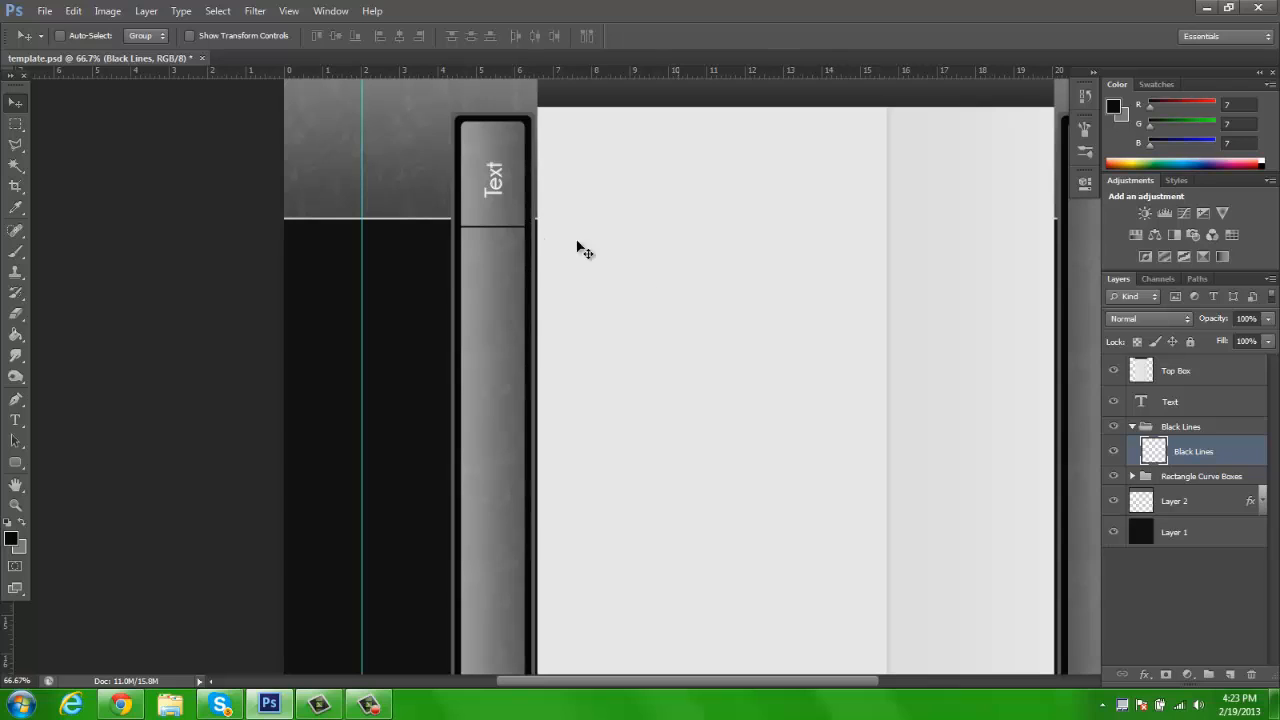
pyautogui.moveTo(512, 240); pyautogui.dragTo(515, 373)
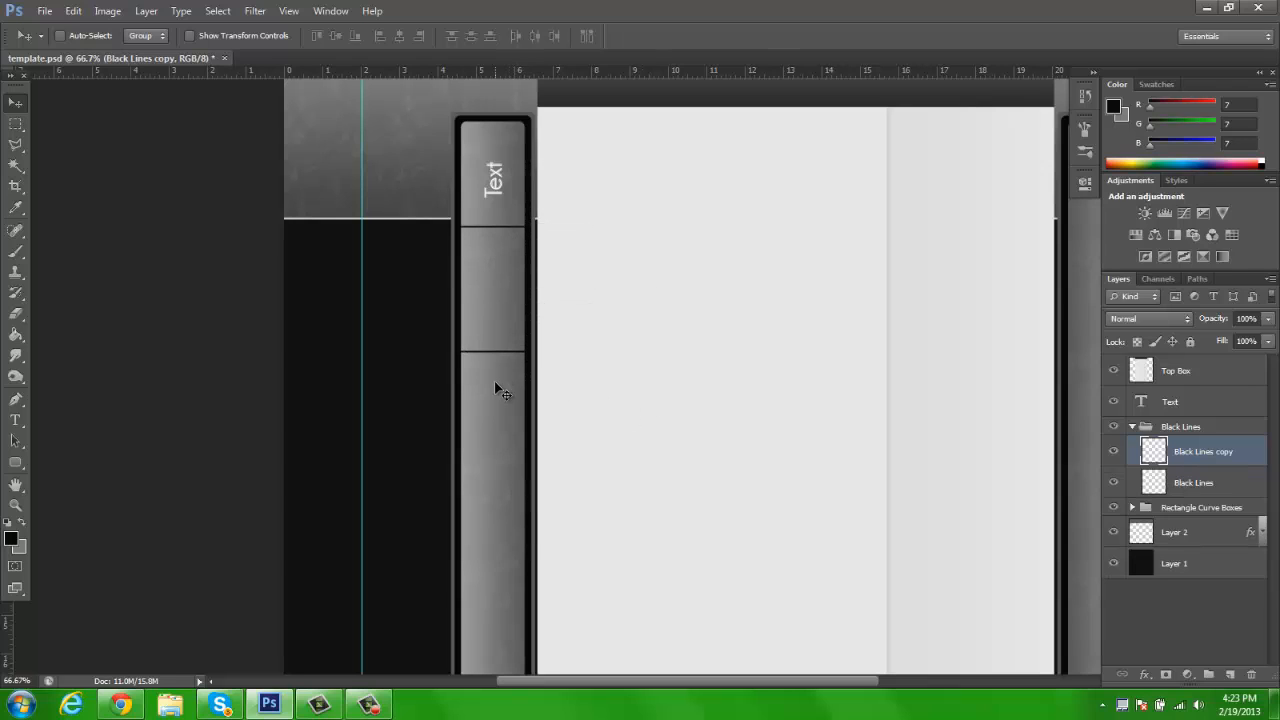
# Step: Merge the two line layers and duplicate the merged pair one section lower in the left inset
pyautogui.scroll(-2, 530, 380)
pyautogui.keyDown('shift'); pyautogui.click(1188, 486); pyautogui.keyUp('shift')
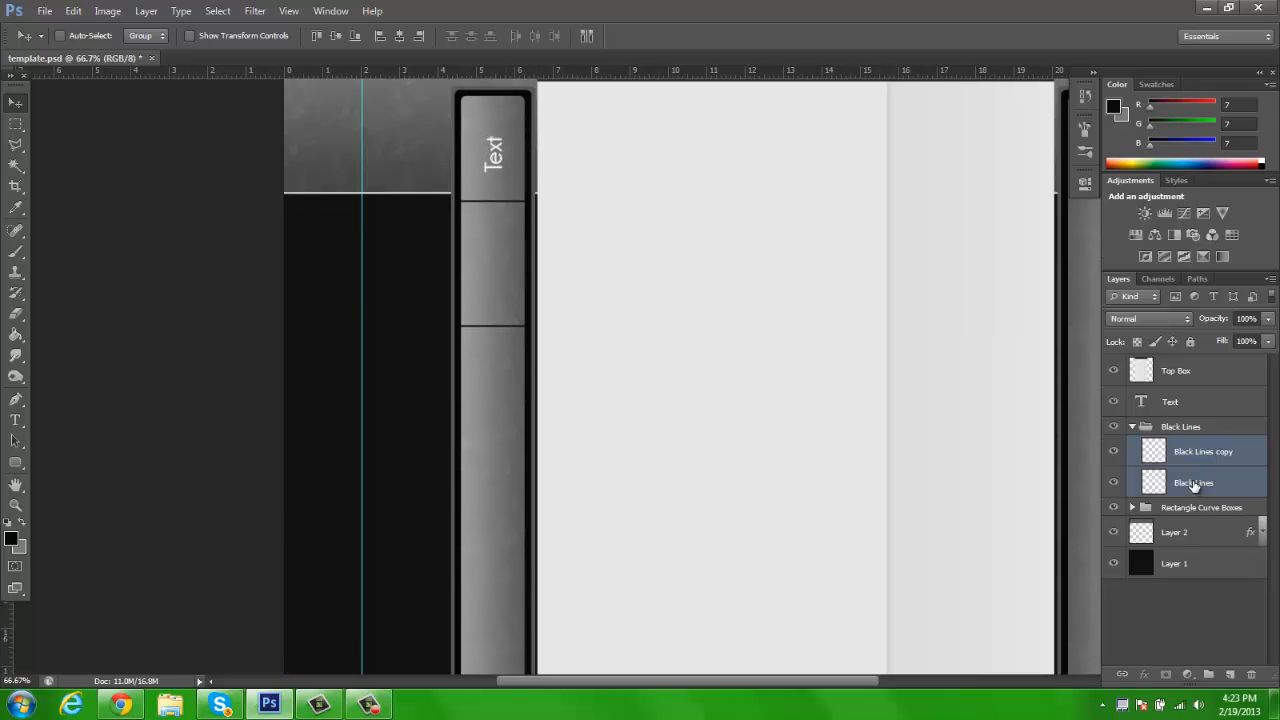
pyautogui.hotkey('ctrl', 'e')
pyautogui.moveTo(525, 346); pyautogui.dragTo(504, 477)
# Step: Align the duplicated pair so its upper line lies exactly on the existing lower line and its ends meet the inset borders
pyautogui.press('z')
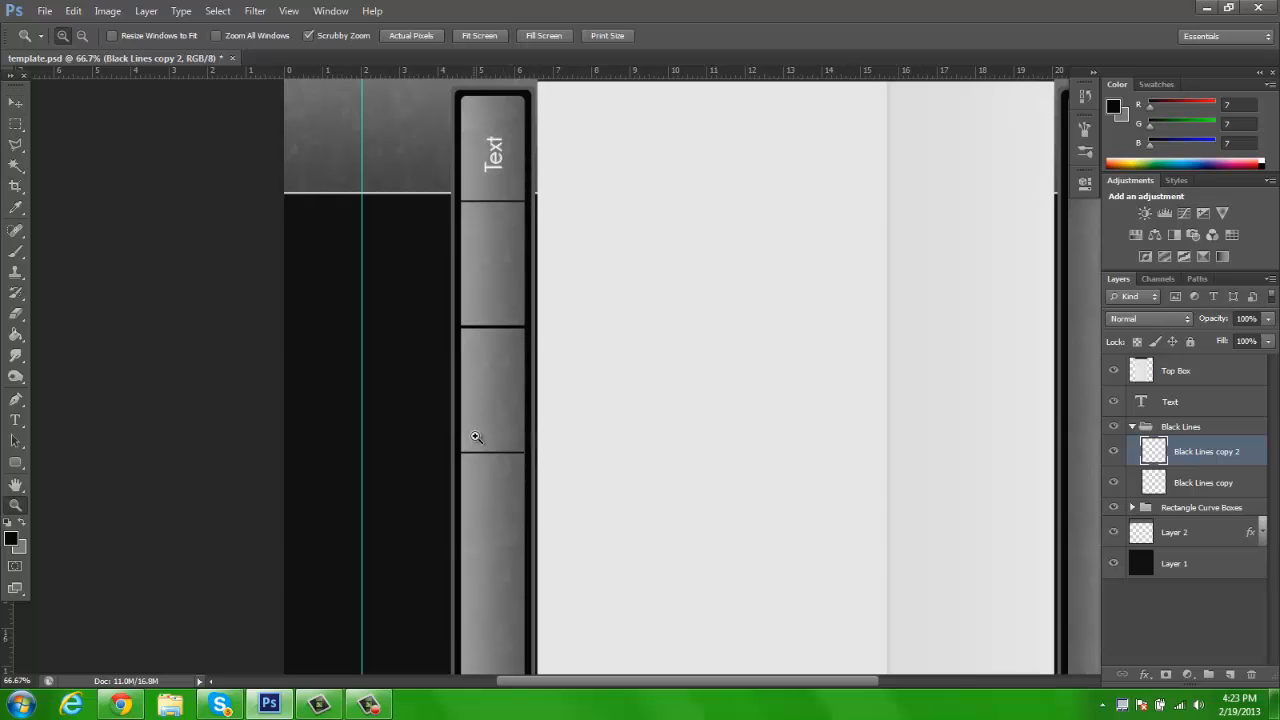
pyautogui.click(476, 432)
pyautogui.press('h')
pyautogui.moveTo(534, 409); pyautogui.dragTo(530, 378)
pyautogui.press('v')
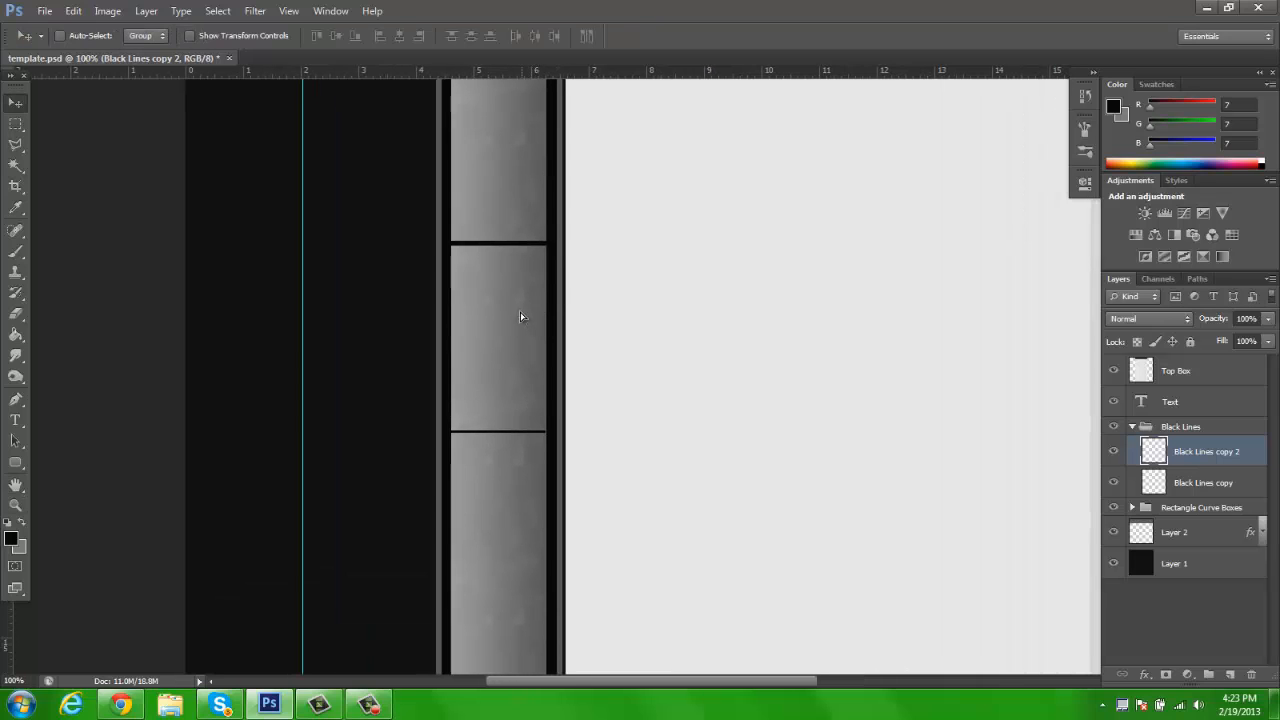
pyautogui.moveTo(520, 317); pyautogui.dragTo(518, 304)
pyautogui.press('z')
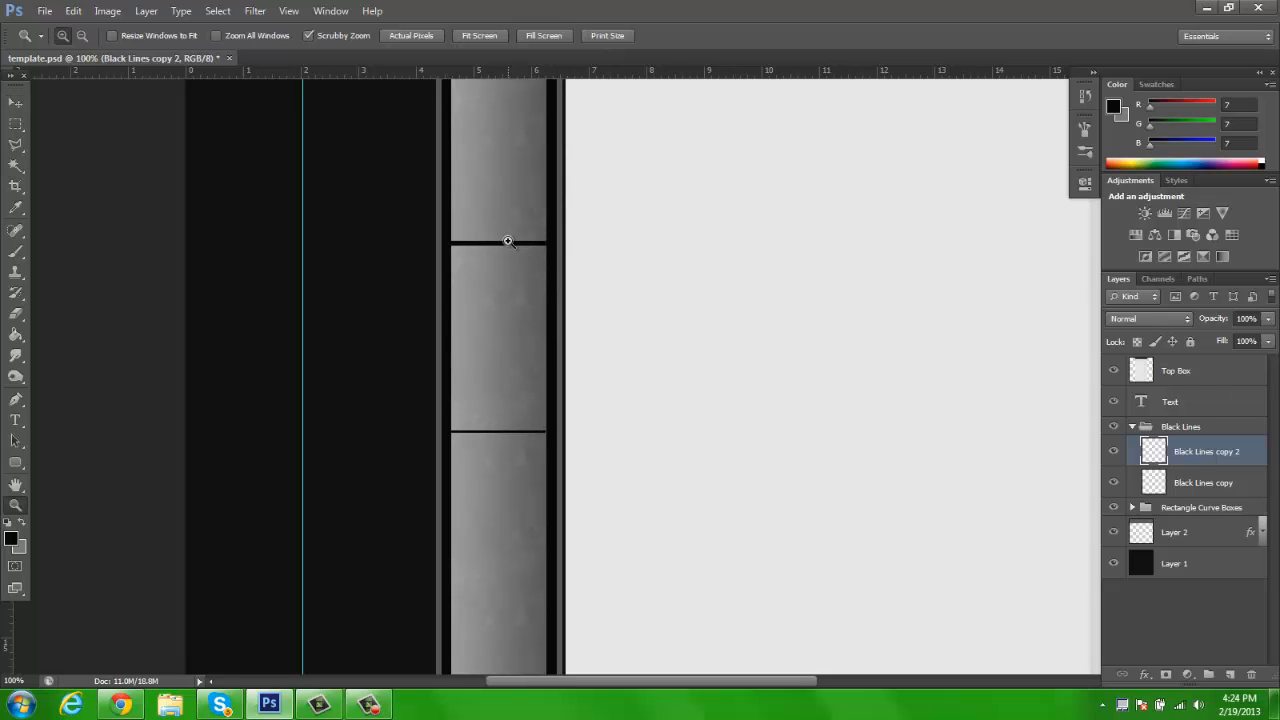
pyautogui.click(508, 241)
pyautogui.press('v')
pyautogui.moveTo(500, 251)
pyautogui.mouseDown()
pyautogui.moveTo(494, 271)
pyautogui.moveTo(495, 251)
pyautogui.mouseUp()
# Step: Merge the Black Lines copy and Black Lines copy 2 layers into one
pyautogui.press('z')
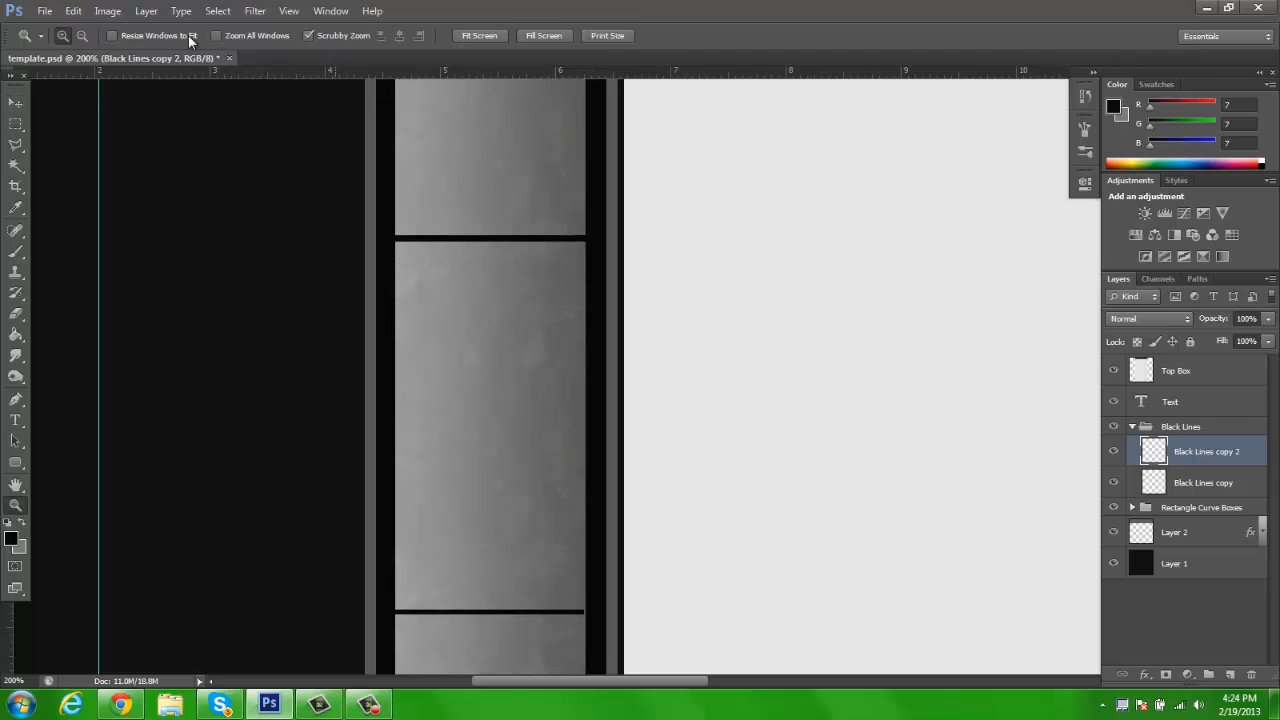
pyautogui.click(82, 37)
pyautogui.click(462, 186)
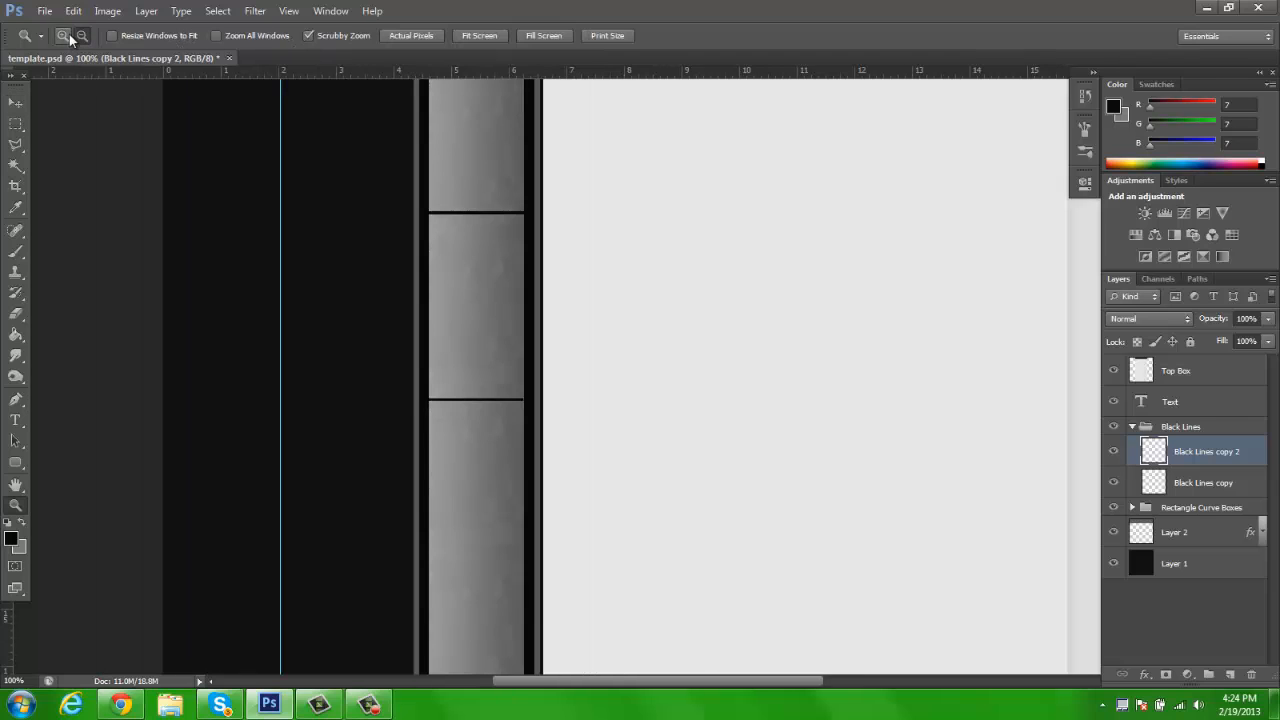
pyautogui.click(63, 36)
pyautogui.click(1192, 483)
pyautogui.press('Delete')
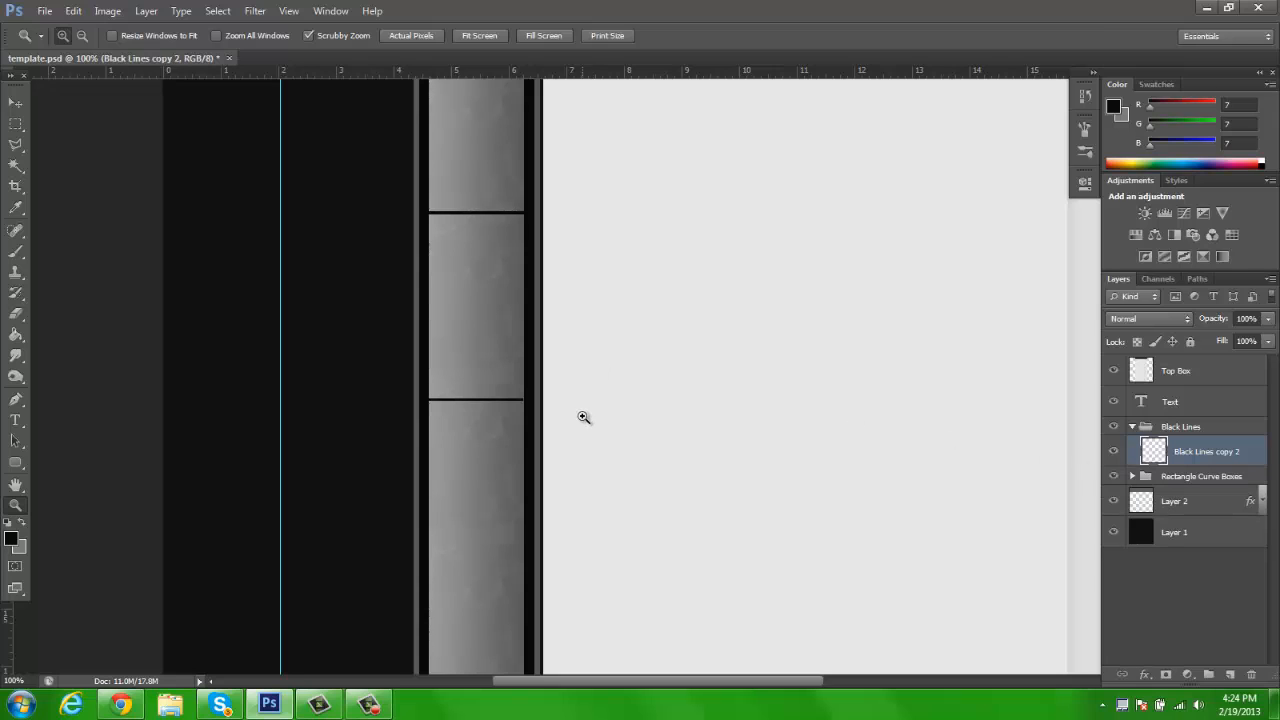
# Step: Duplicate the three-line layer and move it down so its first line lies exactly on the last existing line
pyautogui.hotkey('ctrl', 'j')
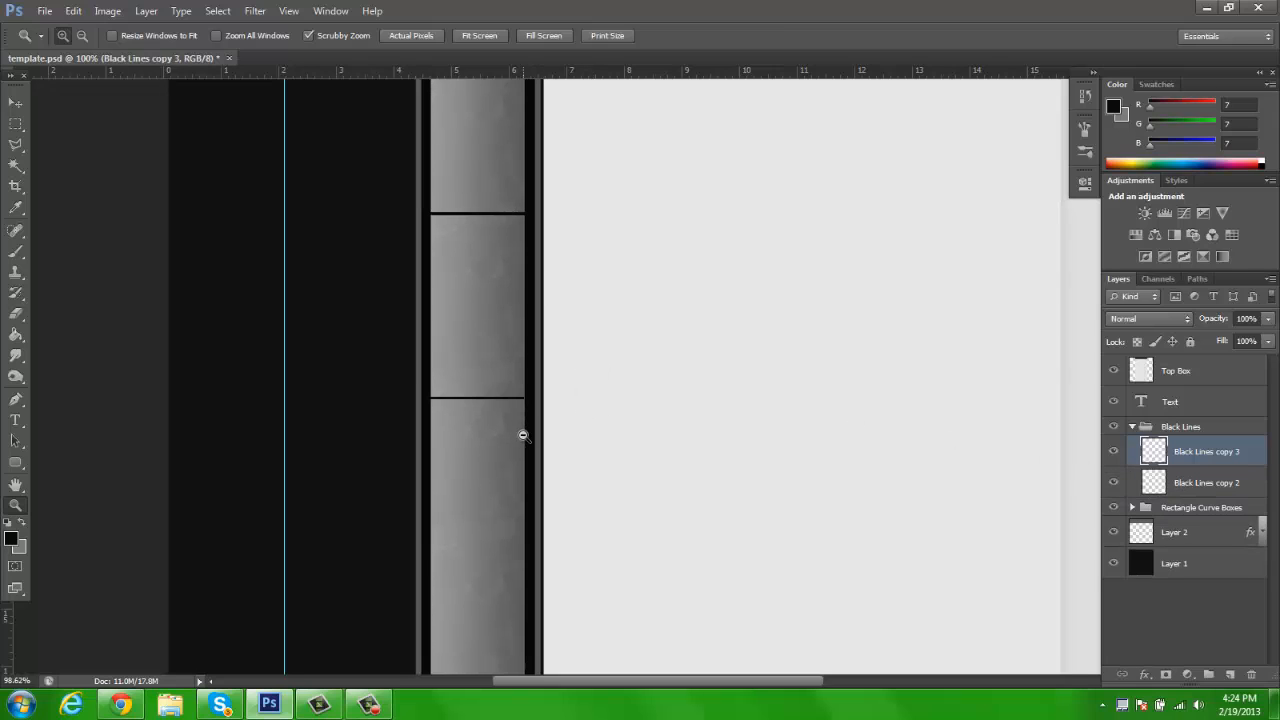
pyautogui.press('v')
pyautogui.moveTo(499, 250); pyautogui.dragTo(486, 473)
pyautogui.press('z')
pyautogui.click(474, 388)
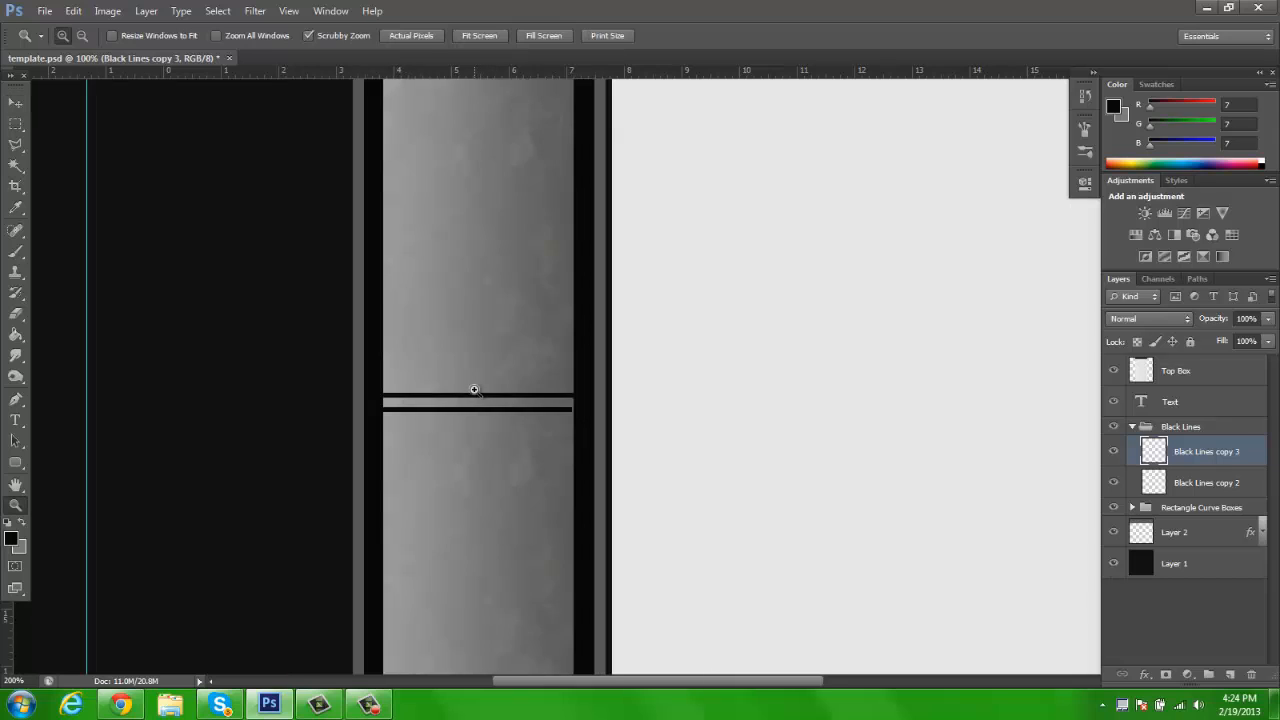
pyautogui.click(475, 389)
pyautogui.click(486, 428)
pyautogui.press('v')
pyautogui.moveTo(490, 410); pyautogui.dragTo(490, 428)
# Step: Examine the alignment and spacing of the divider lines along the whole left inset
pyautogui.press('z')
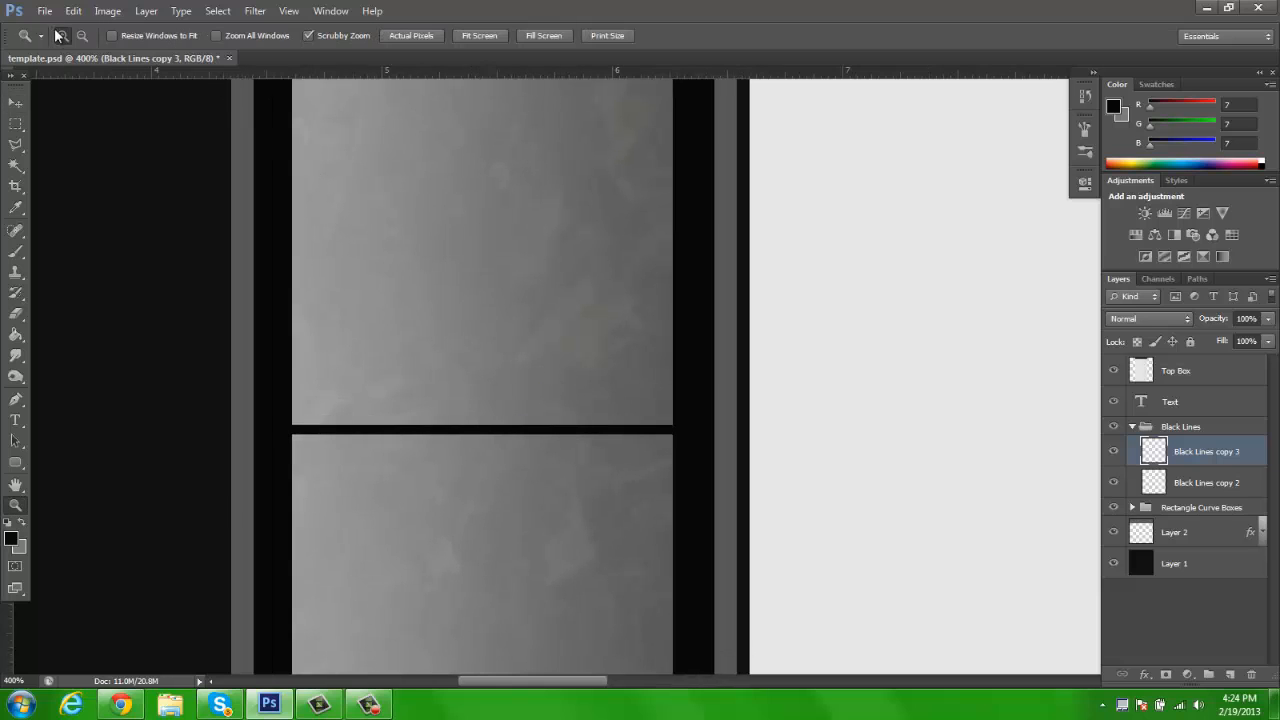
pyautogui.keyDown('alt'); pyautogui.click(519, 375); pyautogui.keyUp('alt')
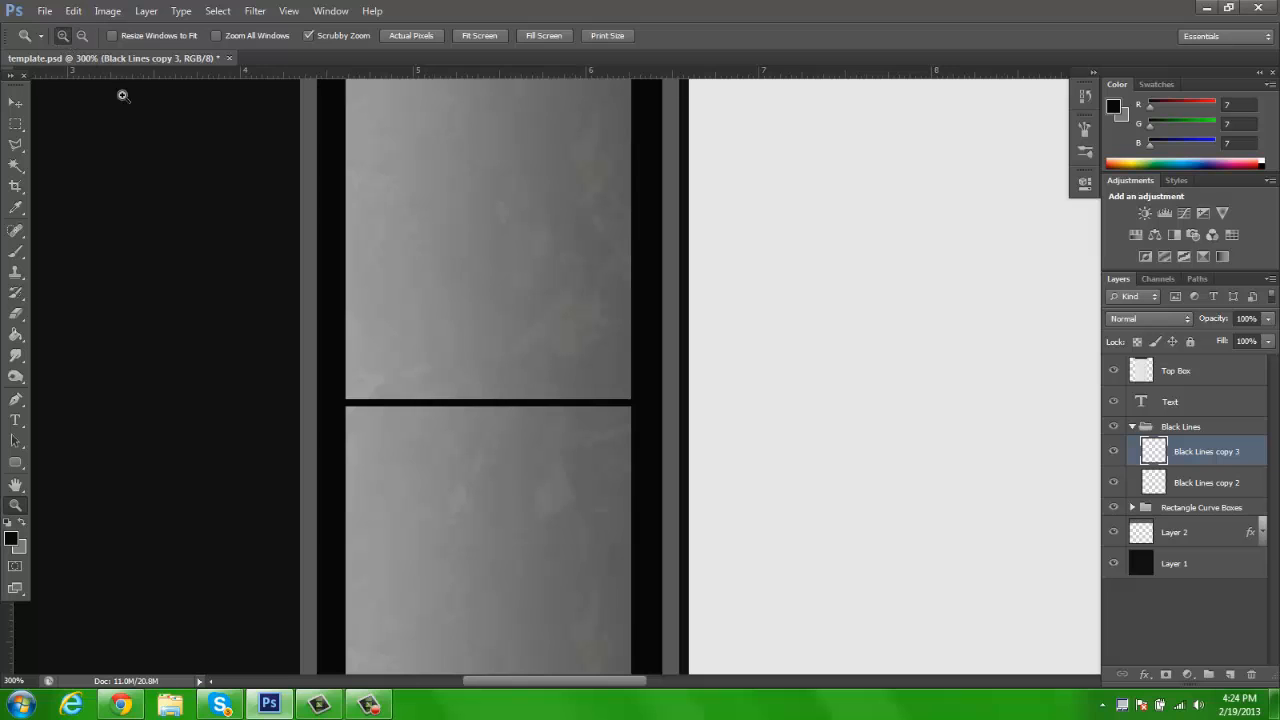
pyautogui.press('space')
pyautogui.moveTo(557, 382); pyautogui.dragTo(577, 100)
pyautogui.moveTo(618, 408); pyautogui.dragTo(597, 154)
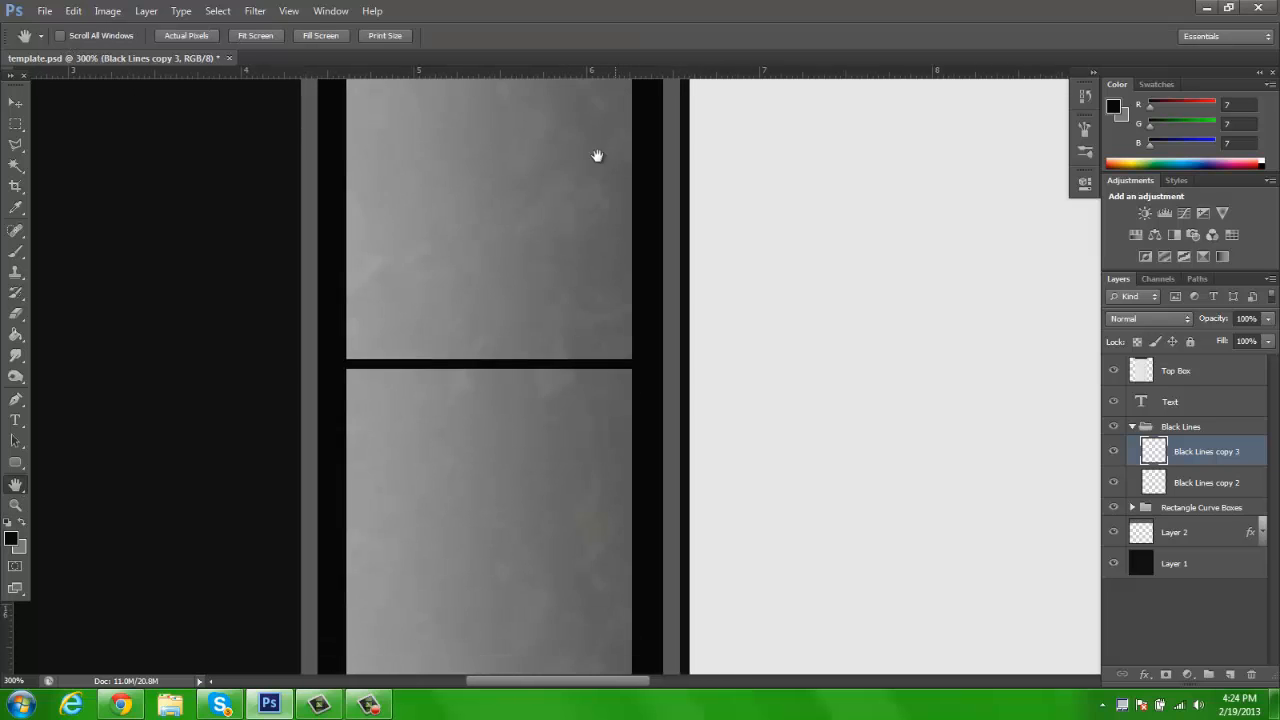
pyautogui.moveTo(606, 456); pyautogui.dragTo(580, 130)
pyautogui.click(84, 35)
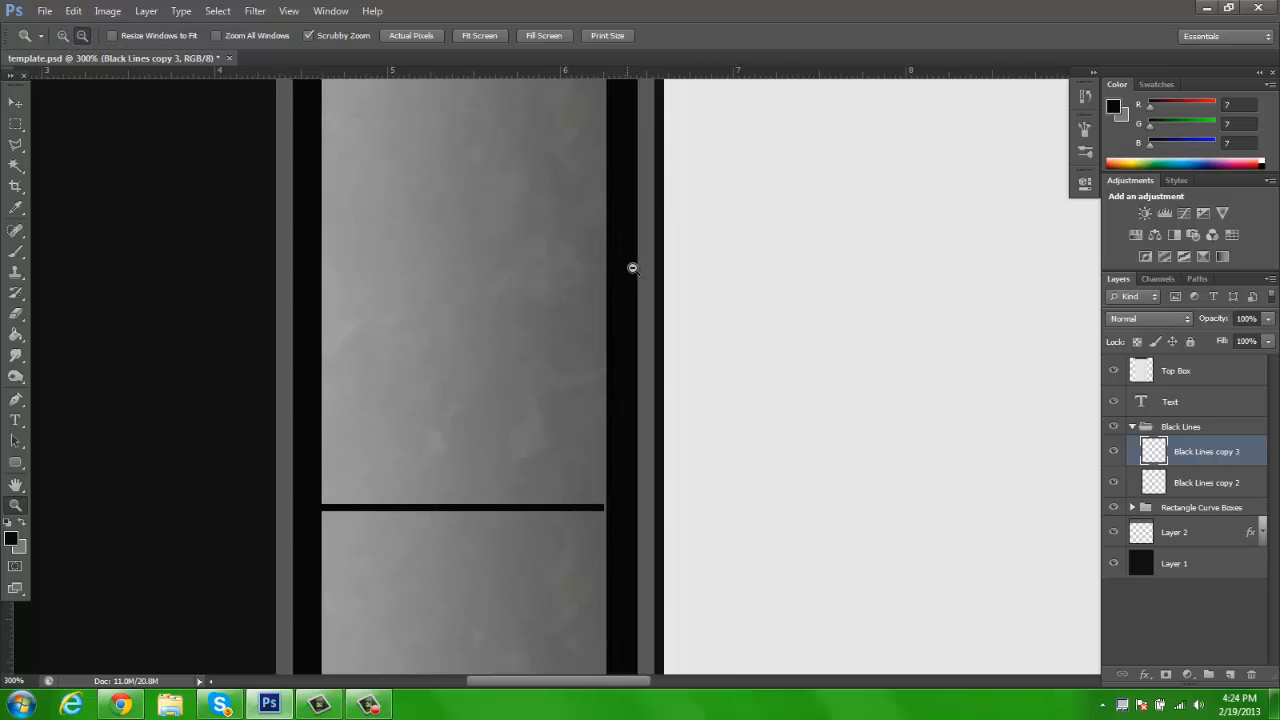
pyautogui.click(633, 269)
pyautogui.click(633, 270)
pyautogui.click(294, 166)
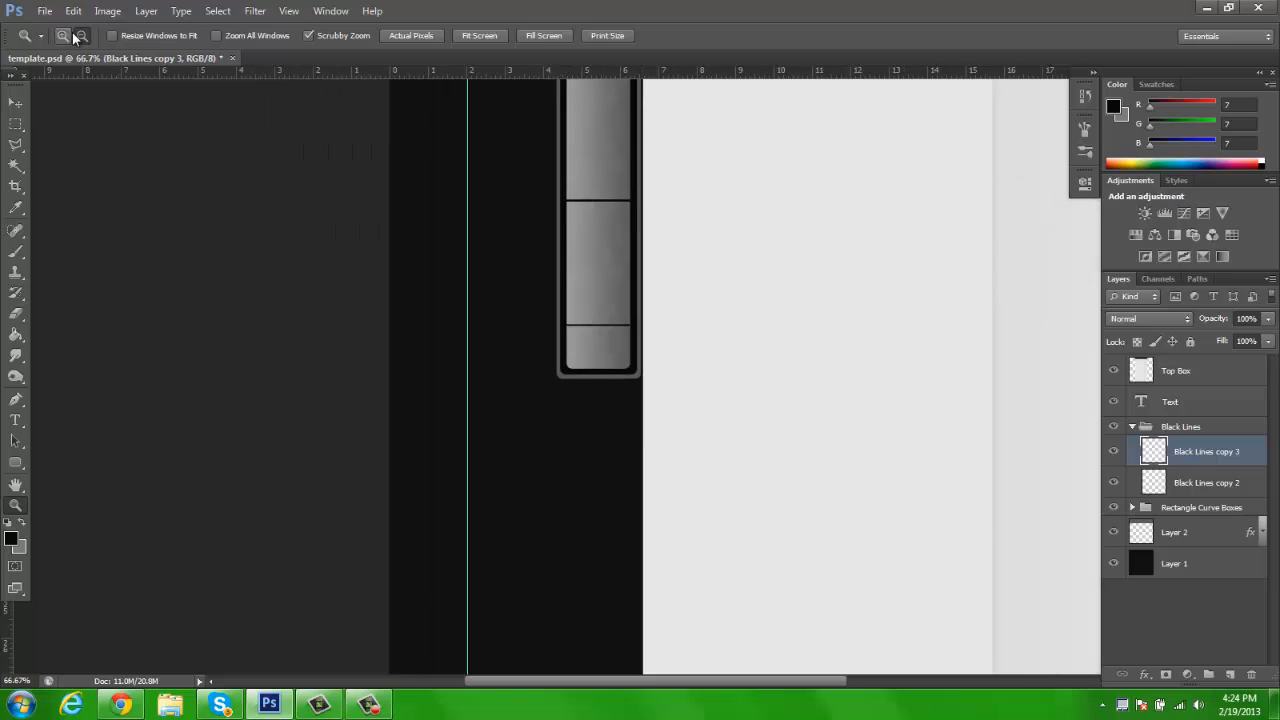
pyautogui.click(15, 102)
pyautogui.press('space')
pyautogui.moveTo(806, 177); pyautogui.dragTo(503, 496)
pyautogui.press('z')
pyautogui.click(84, 36)
pyautogui.click(440, 187)
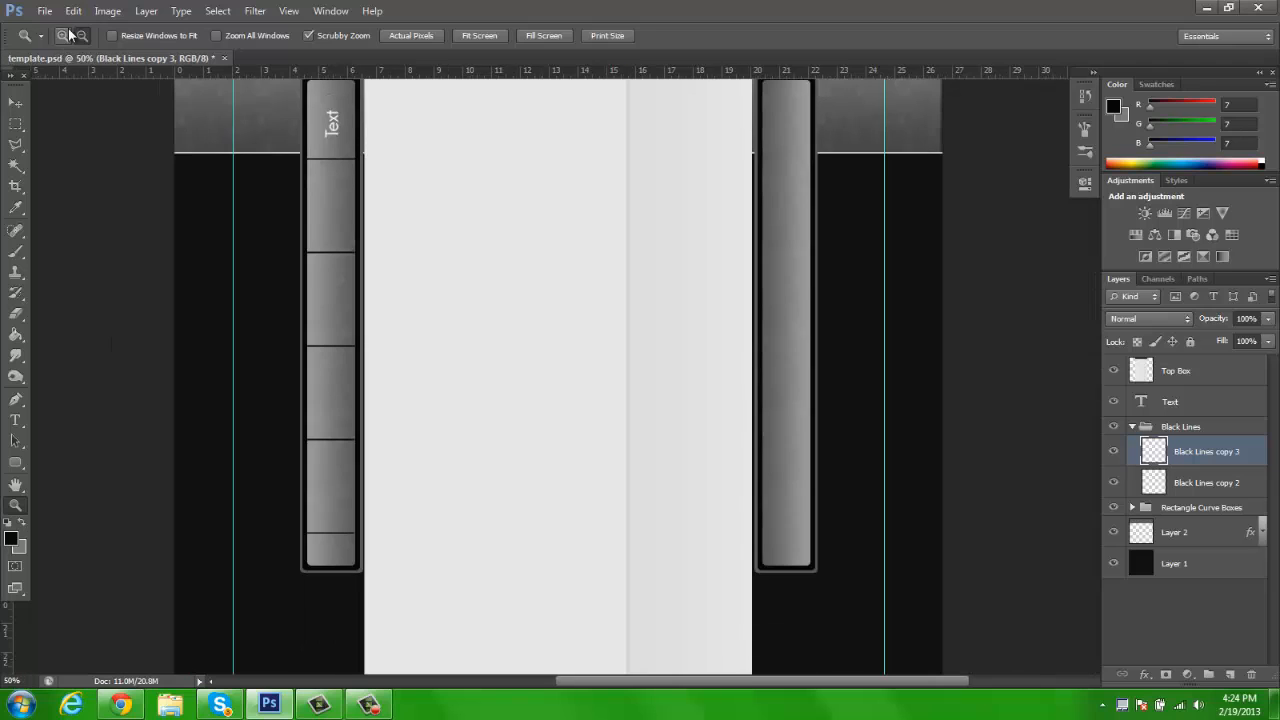
# Step: Merge the two line layers and place a duplicate of the dividers across the right grey inset at the same height
pyautogui.click(64, 36)
pyautogui.keyDown('ctrl'); pyautogui.click(1193, 484); pyautogui.keyUp('ctrl')
pyautogui.hotkey('ctrl', 'e')
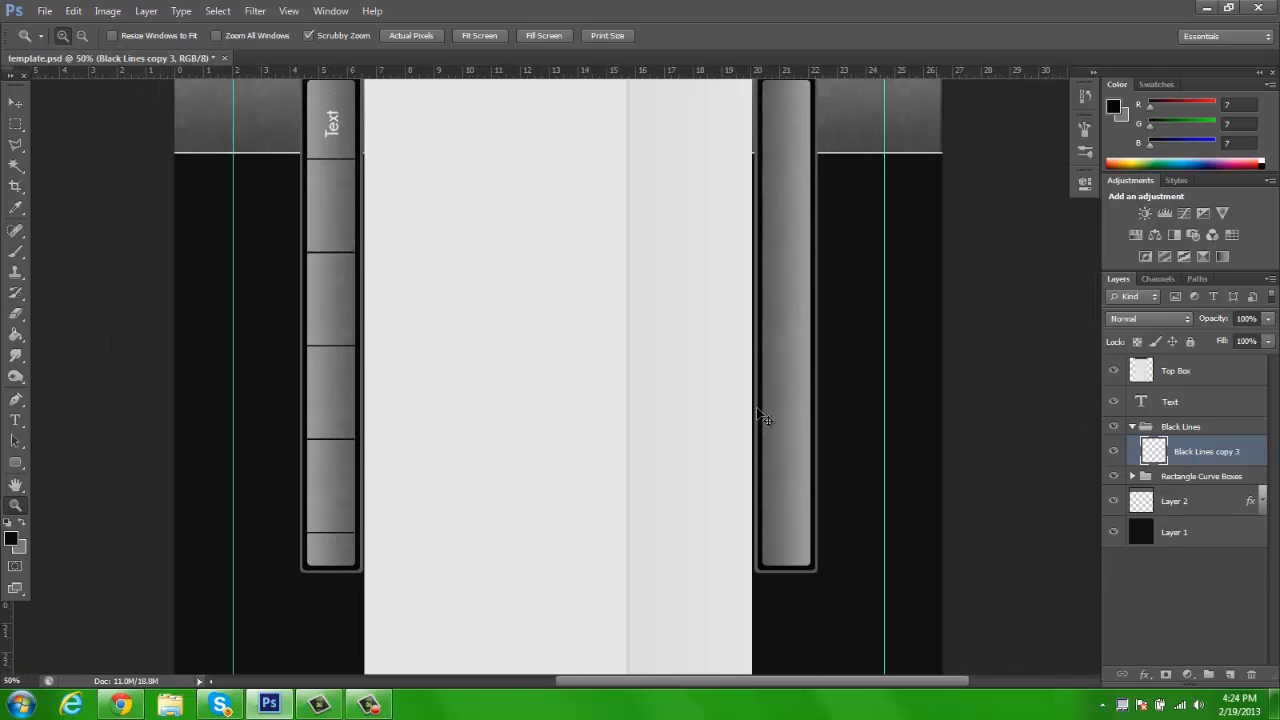
pyautogui.hotkey('ctrl', 'j')
pyautogui.moveTo(330, 284); pyautogui.dragTo(768, 276)
pyautogui.press('h')
pyautogui.press('v')
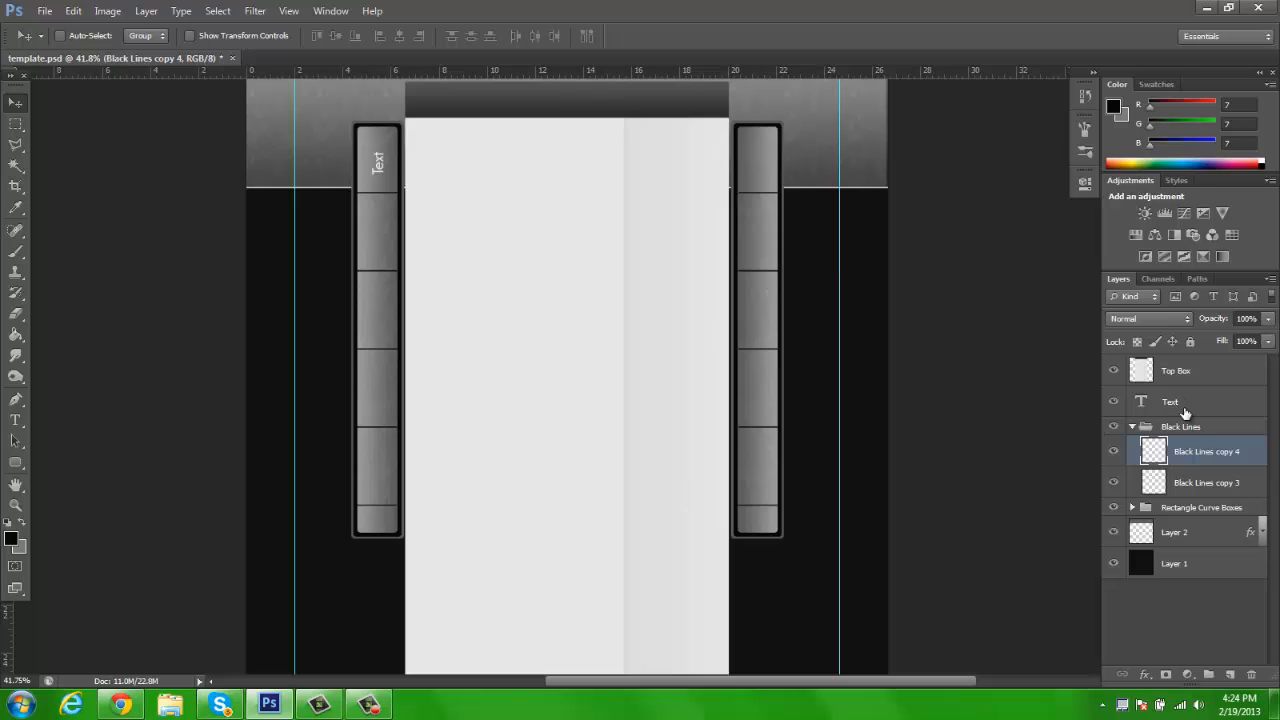
# Step: Collapse the Black Lines group and duplicate the Text layer into the upper end of the right grey inset
pyautogui.click(1132, 427)
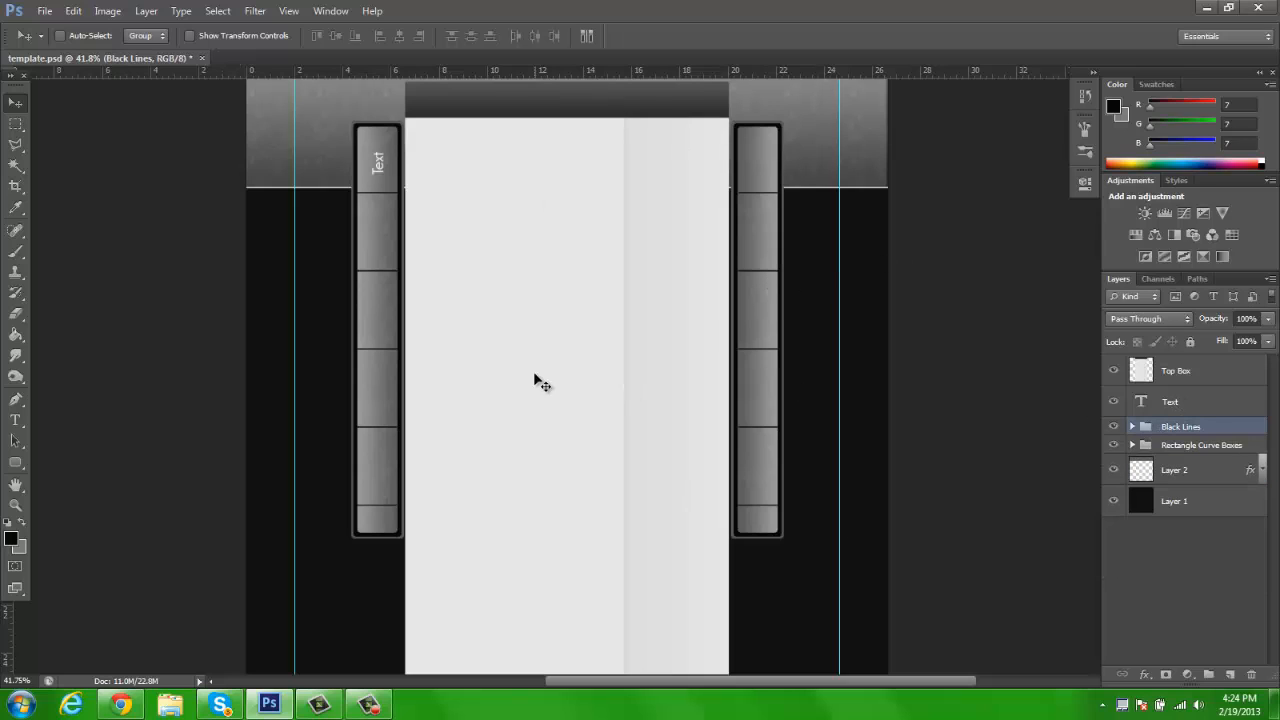
pyautogui.click(1189, 401)
pyautogui.moveTo(404, 192); pyautogui.dragTo(782, 190)
pyautogui.moveTo(690, 144); pyautogui.dragTo(689, 260)
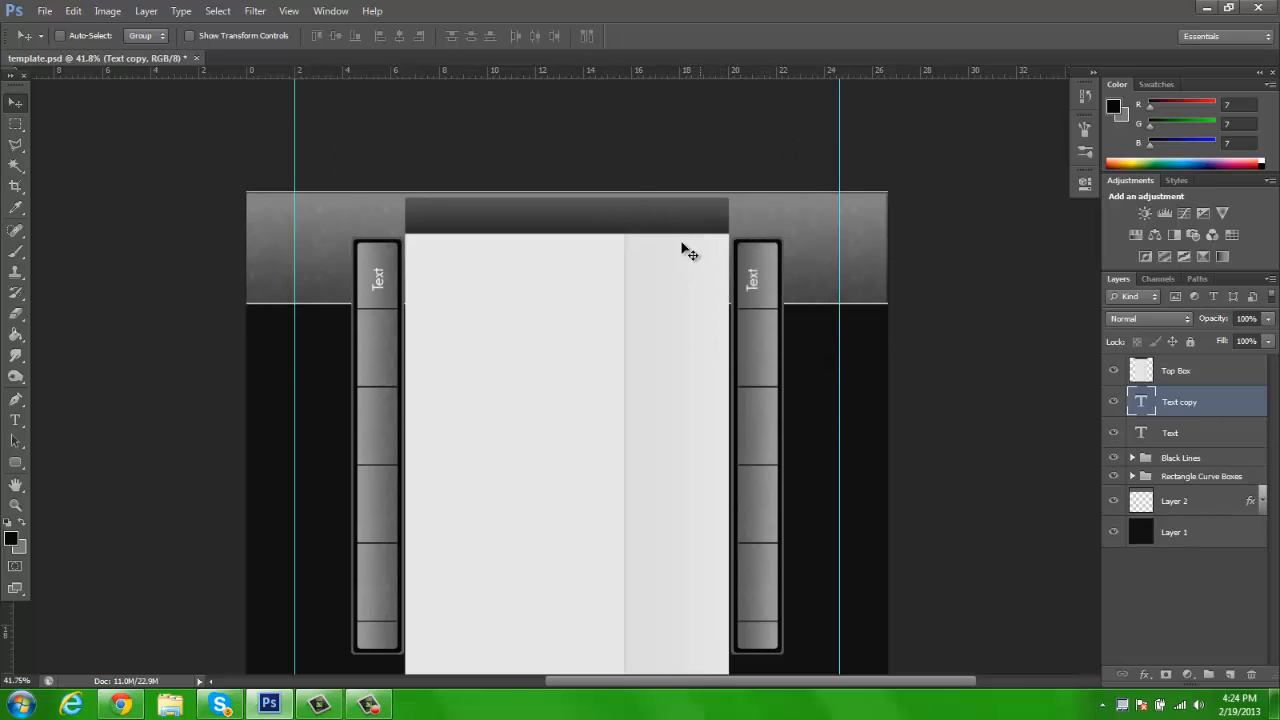
# Step: Rotate the copied text 180° and centre it in the upper section of the right inset
pyautogui.hotkey('ctrl', 't')
pyautogui.moveTo(790, 215); pyautogui.dragTo(889, 407)
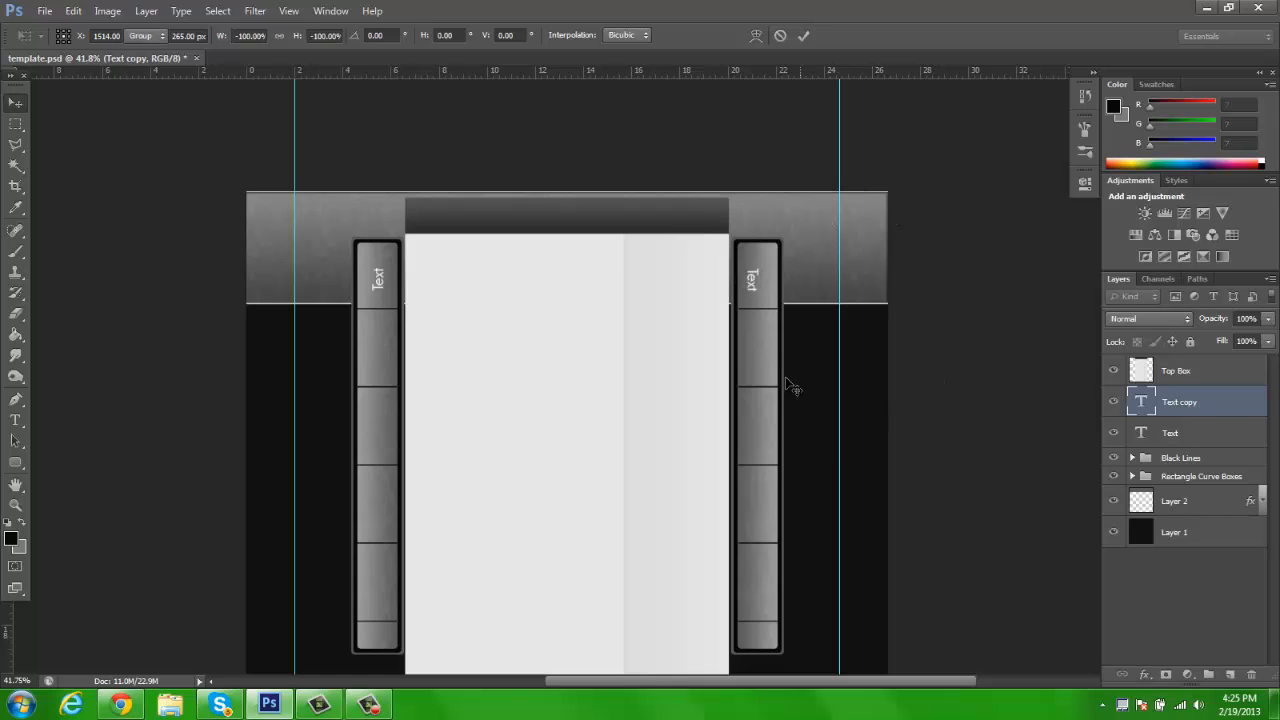
pyautogui.press('Return')
pyautogui.moveTo(758, 295); pyautogui.dragTo(757, 301)
pyautogui.press('z')
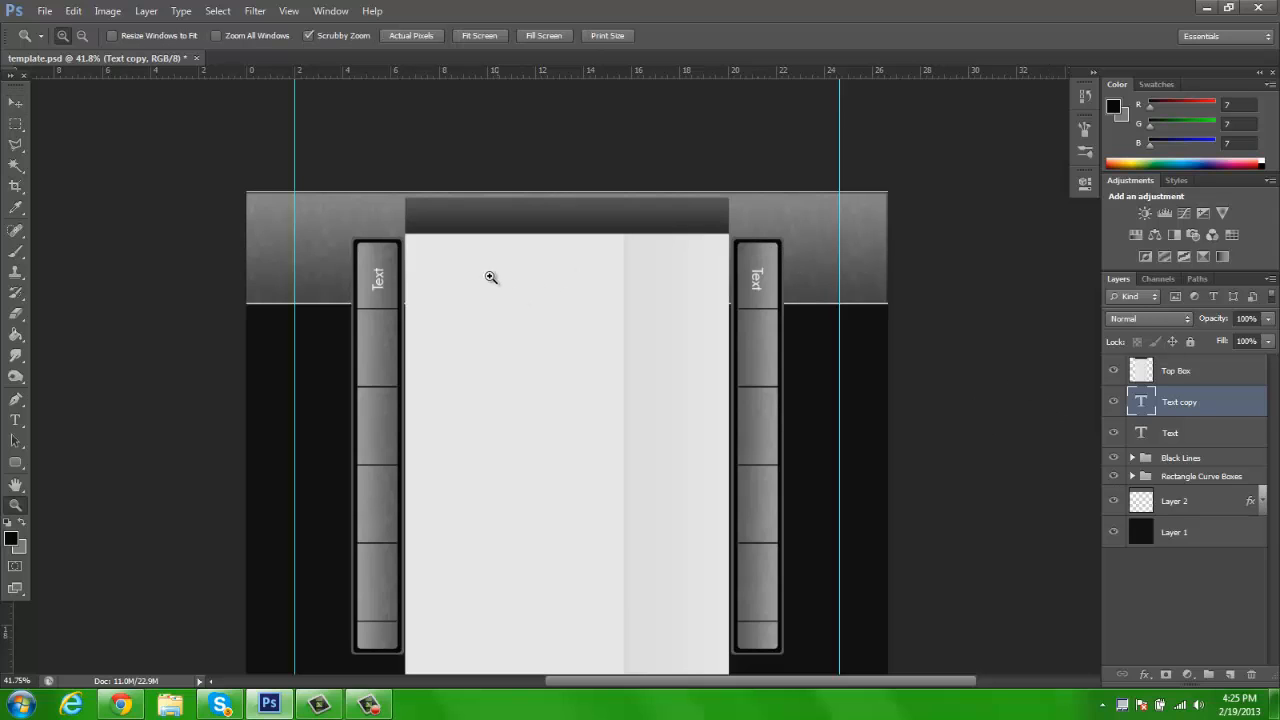
# Step: Duplicate the right inset's text, rotate the copy 180° and place it in the second section of the left inset
pyautogui.click(405, 346)
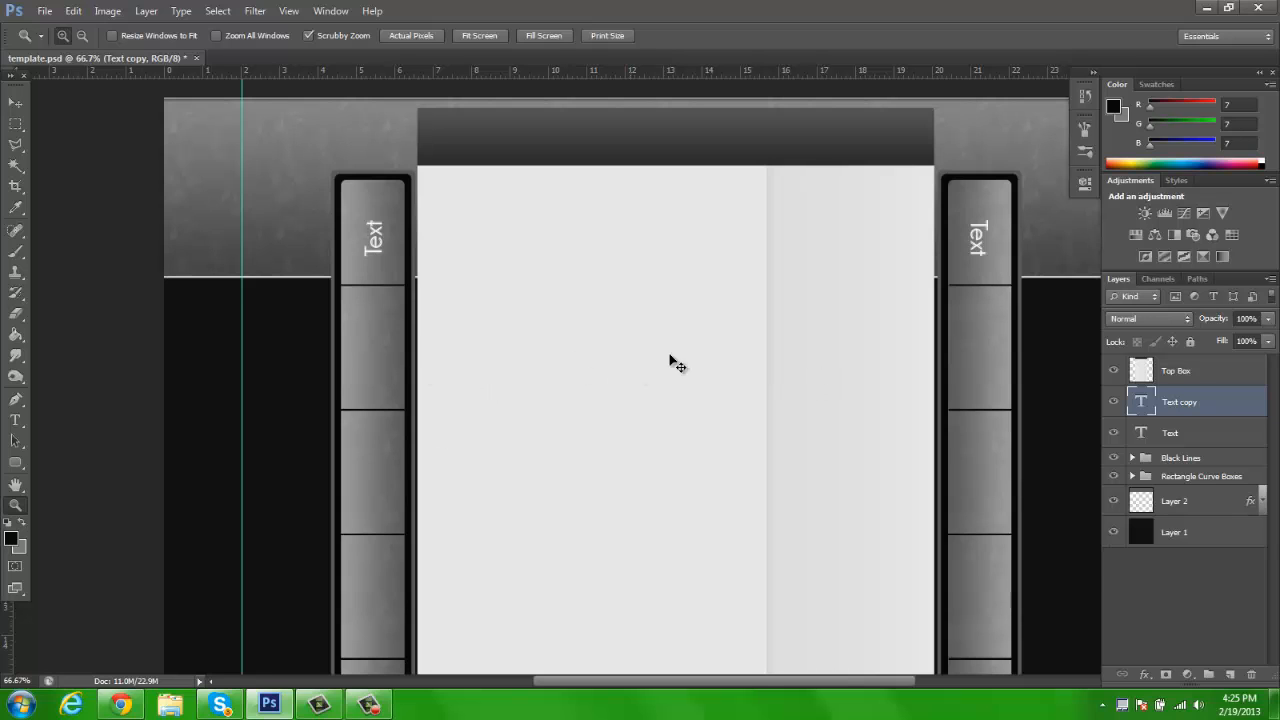
pyautogui.hotkey('ctrl', 'j')
pyautogui.moveTo(957, 286); pyautogui.dragTo(1001, 287)
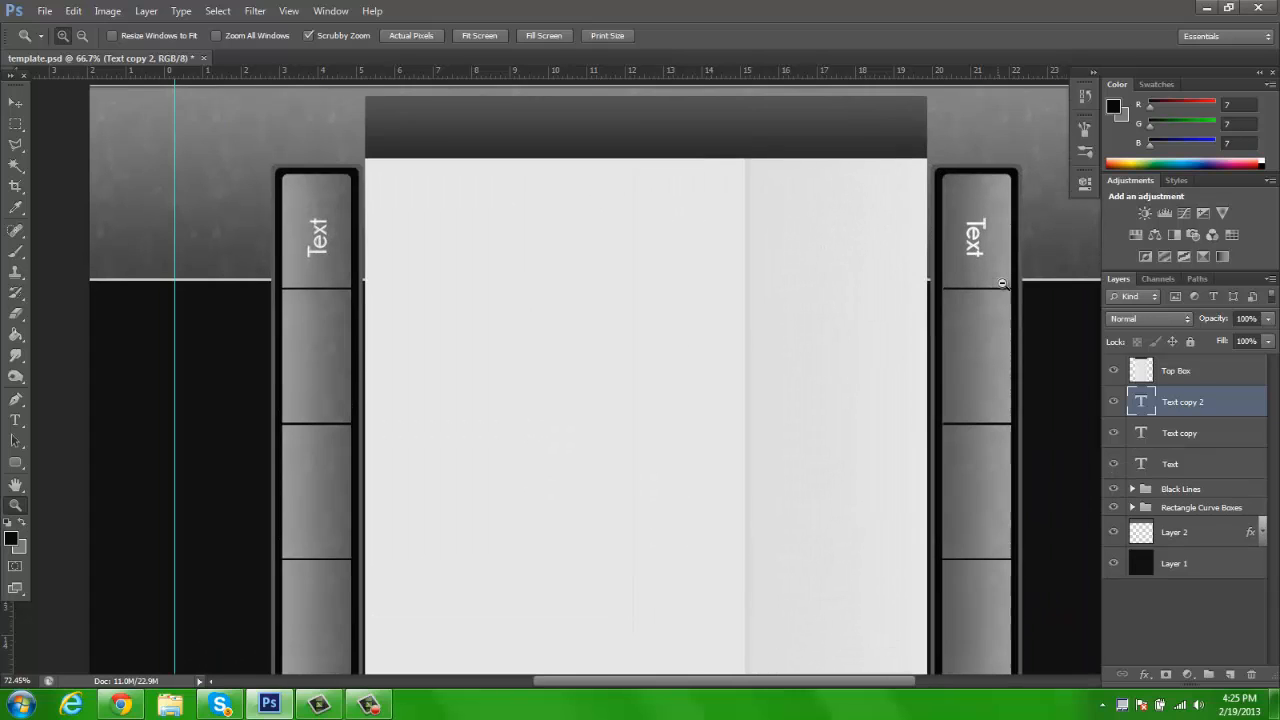
pyautogui.press('h')
pyautogui.moveTo(795, 431); pyautogui.dragTo(791, 387)
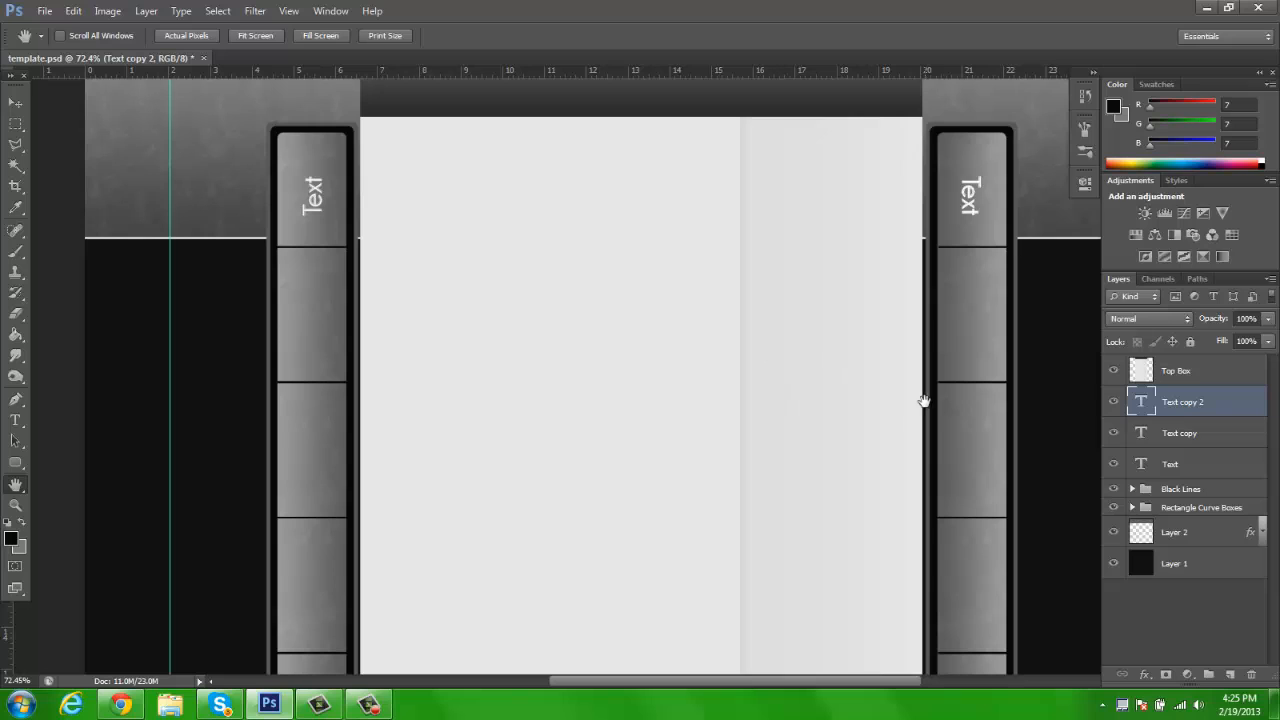
pyautogui.press('v')
pyautogui.moveTo(712, 286); pyautogui.dragTo(53, 367)
pyautogui.hotkey('ctrl', 't')
pyautogui.moveTo(471, 346); pyautogui.dragTo(117, 344)
pyautogui.press('Return')
pyautogui.moveTo(362, 318); pyautogui.dragTo(376, 332)
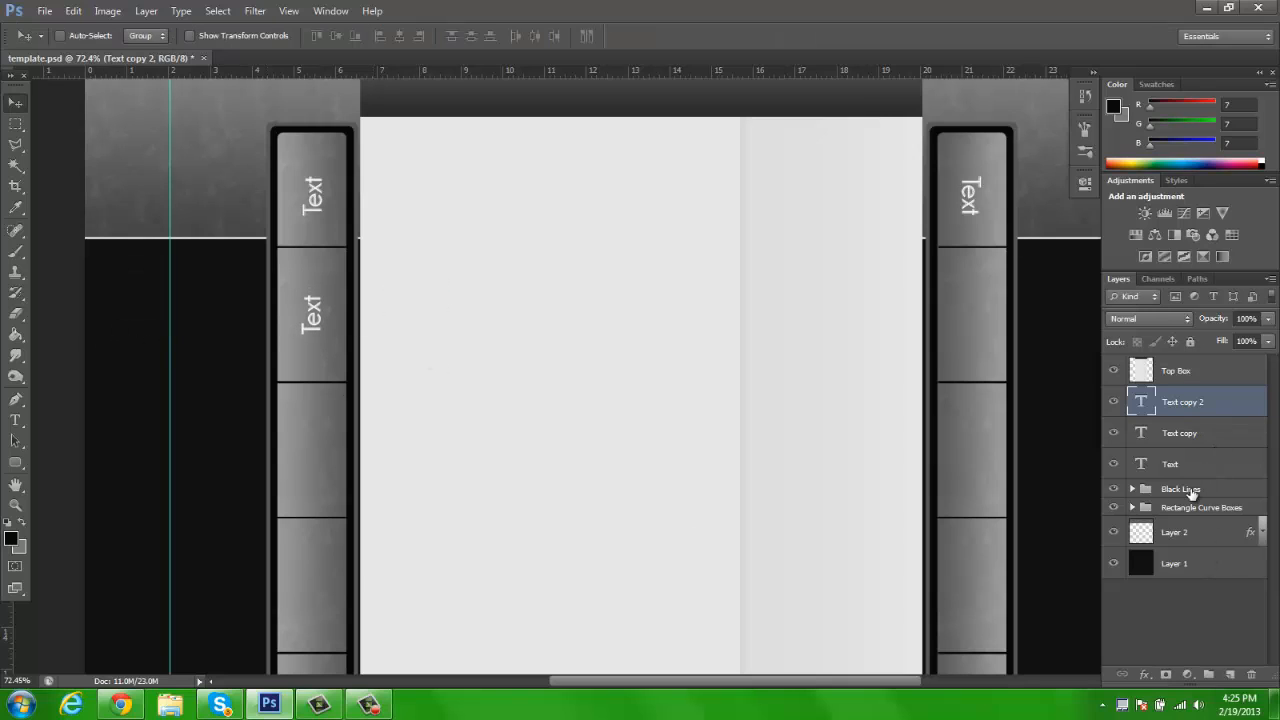
# Step: Add a new layer above the Black Lines group and swap the foreground and background colours
pyautogui.click(1191, 490)
pyautogui.click(1230, 675)
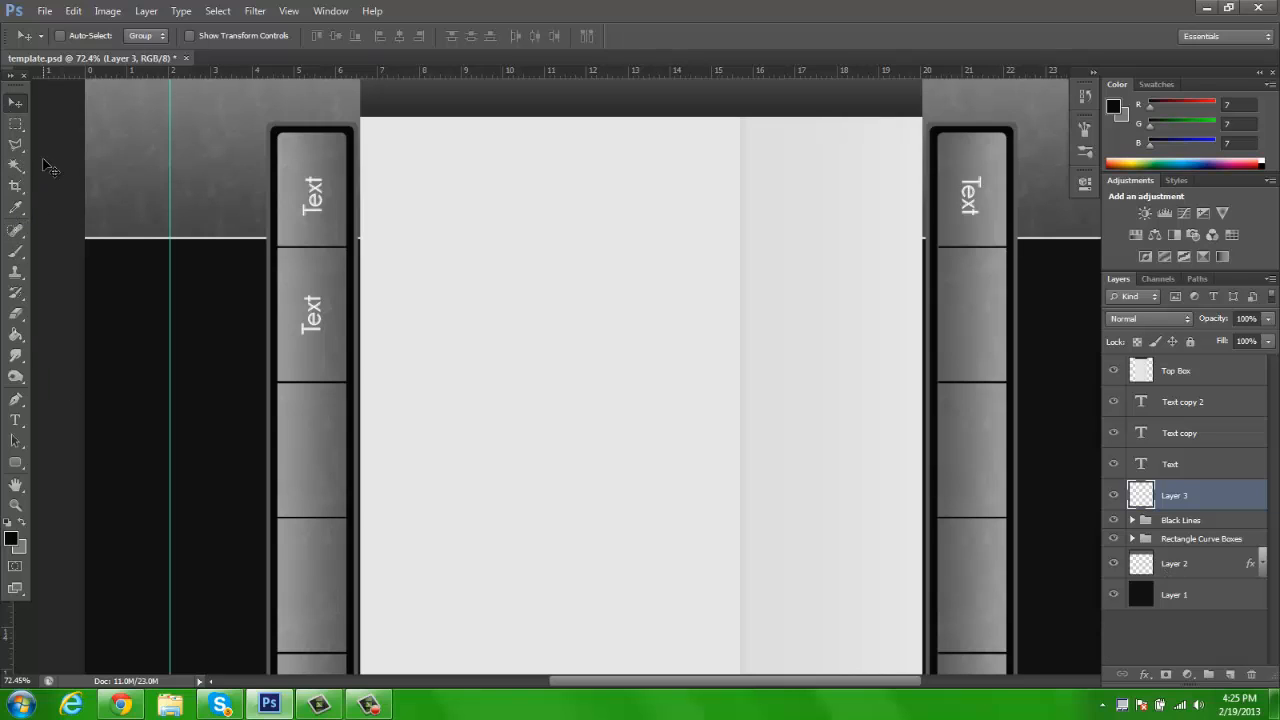
pyautogui.click(15, 123)
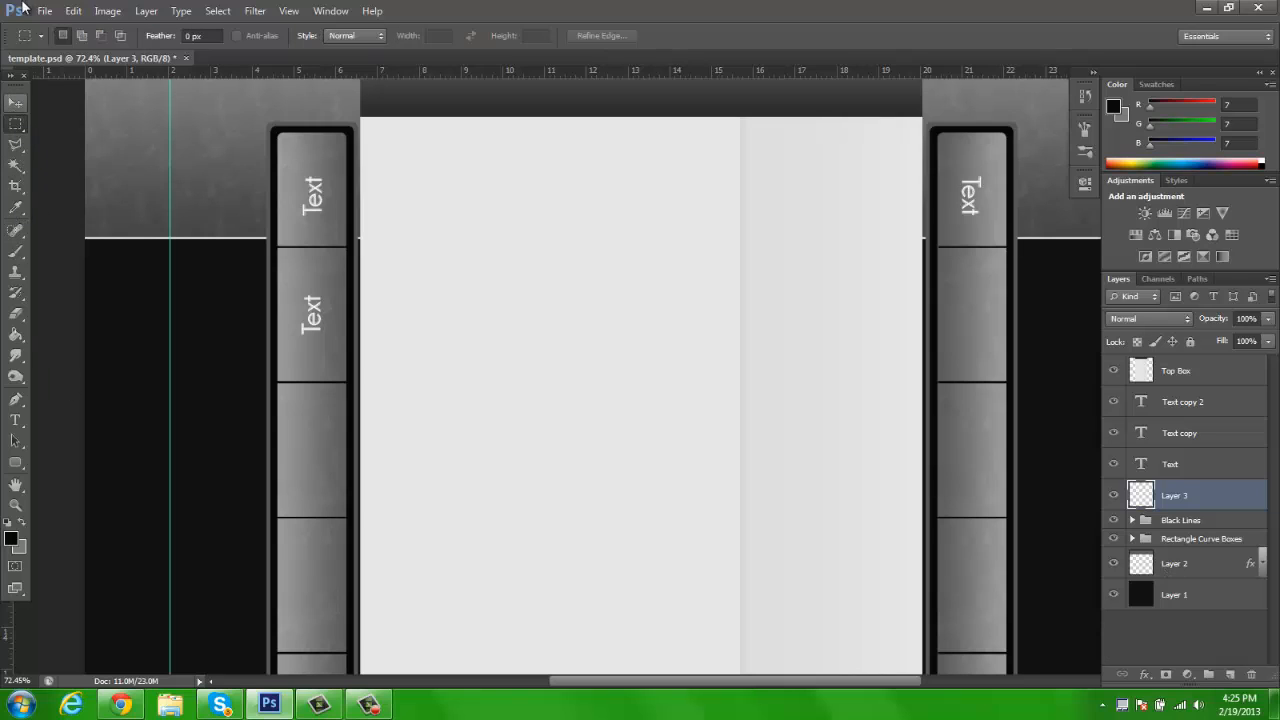
pyautogui.rightClick(16, 127)
pyautogui.click(16, 127)
pyautogui.press('x')
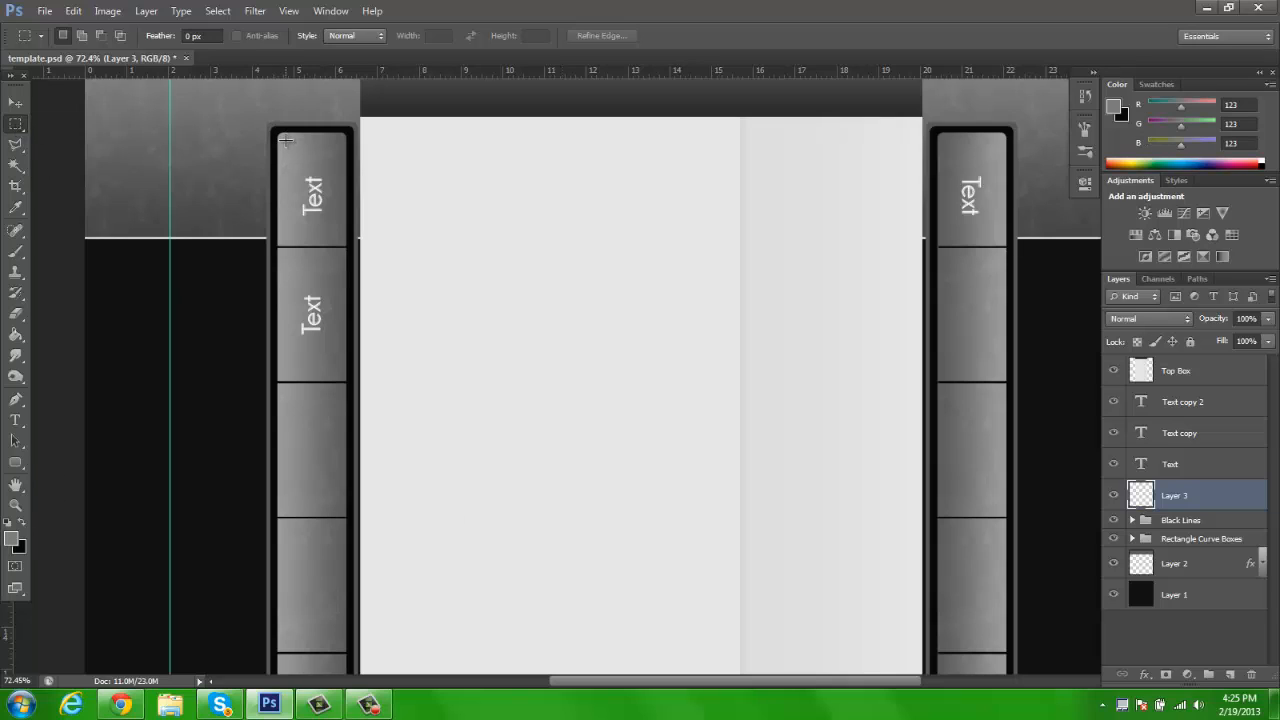
# Step: Choose the Rounded Rectangle tool and set the foreground colour to light grey #b1b1b1
pyautogui.click(15, 464)
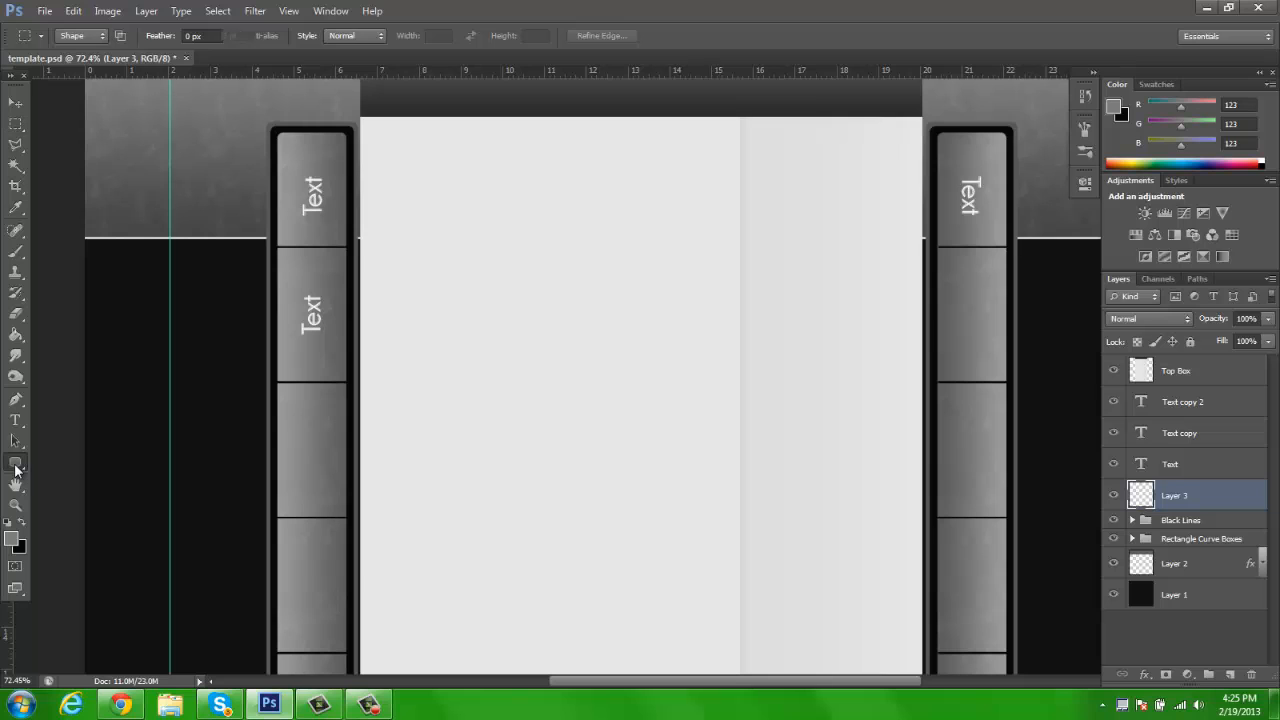
pyautogui.click(12, 540)
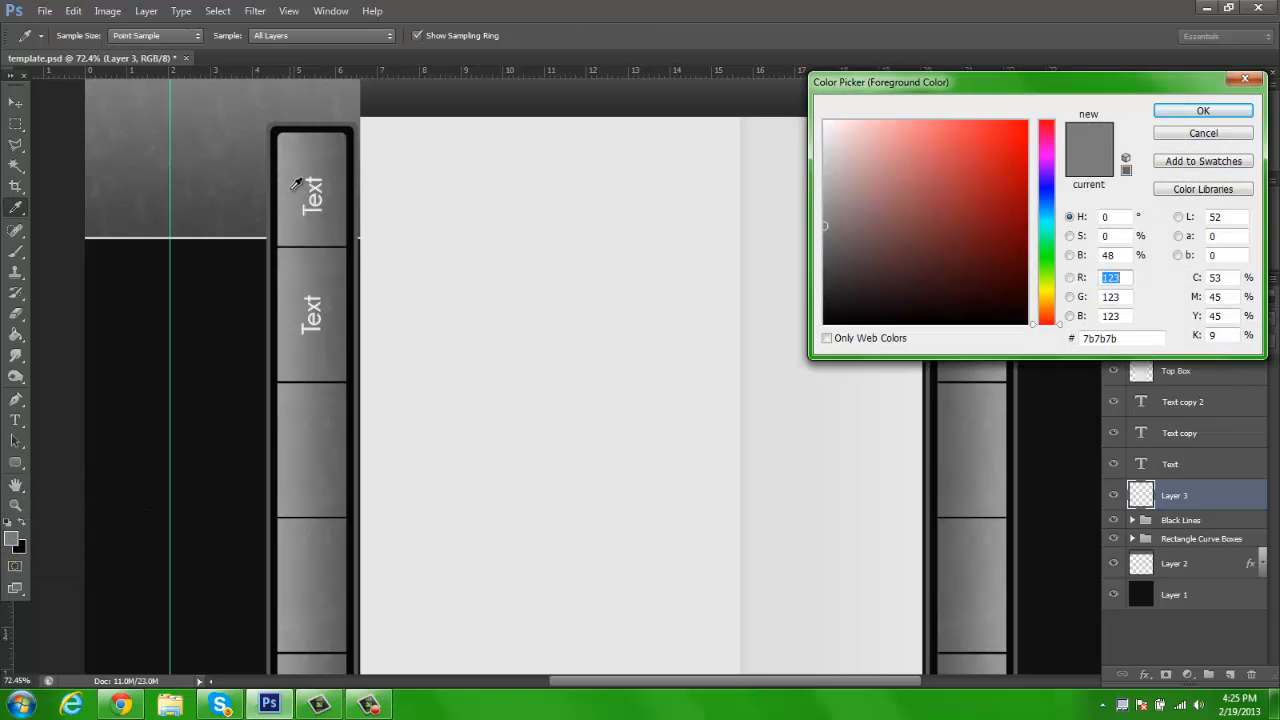
pyautogui.click(294, 186)
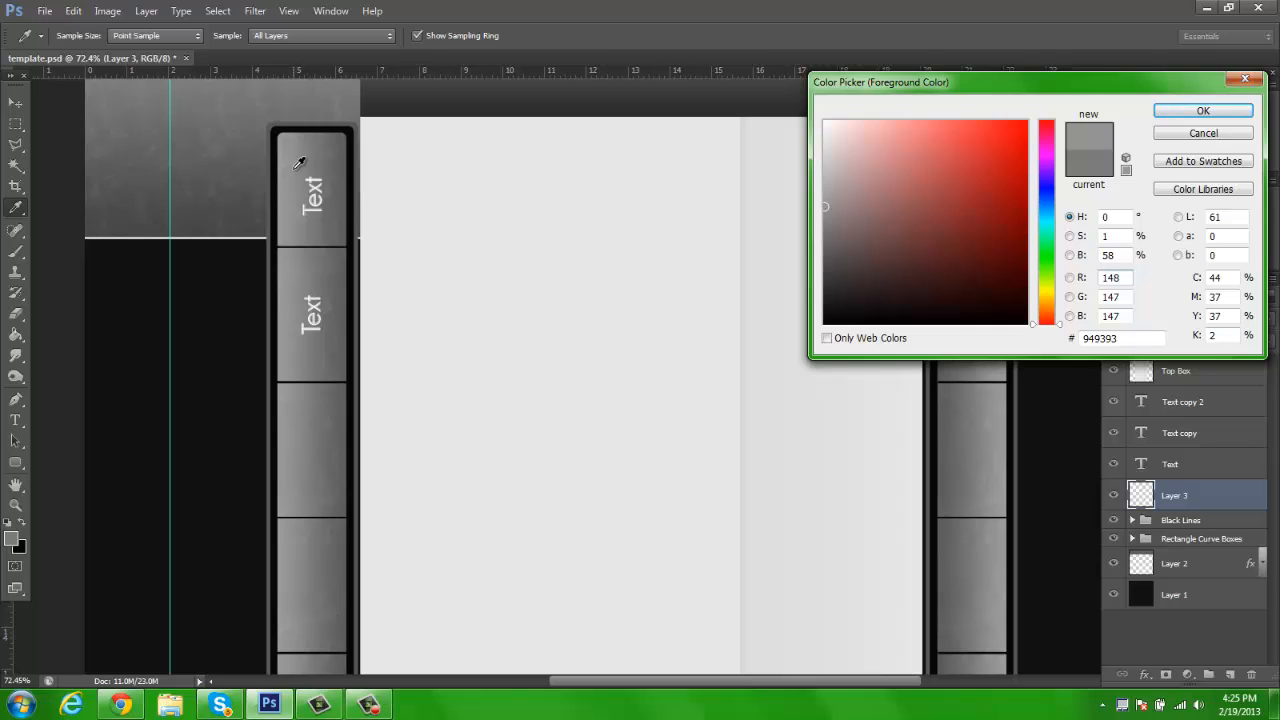
pyautogui.click(295, 168)
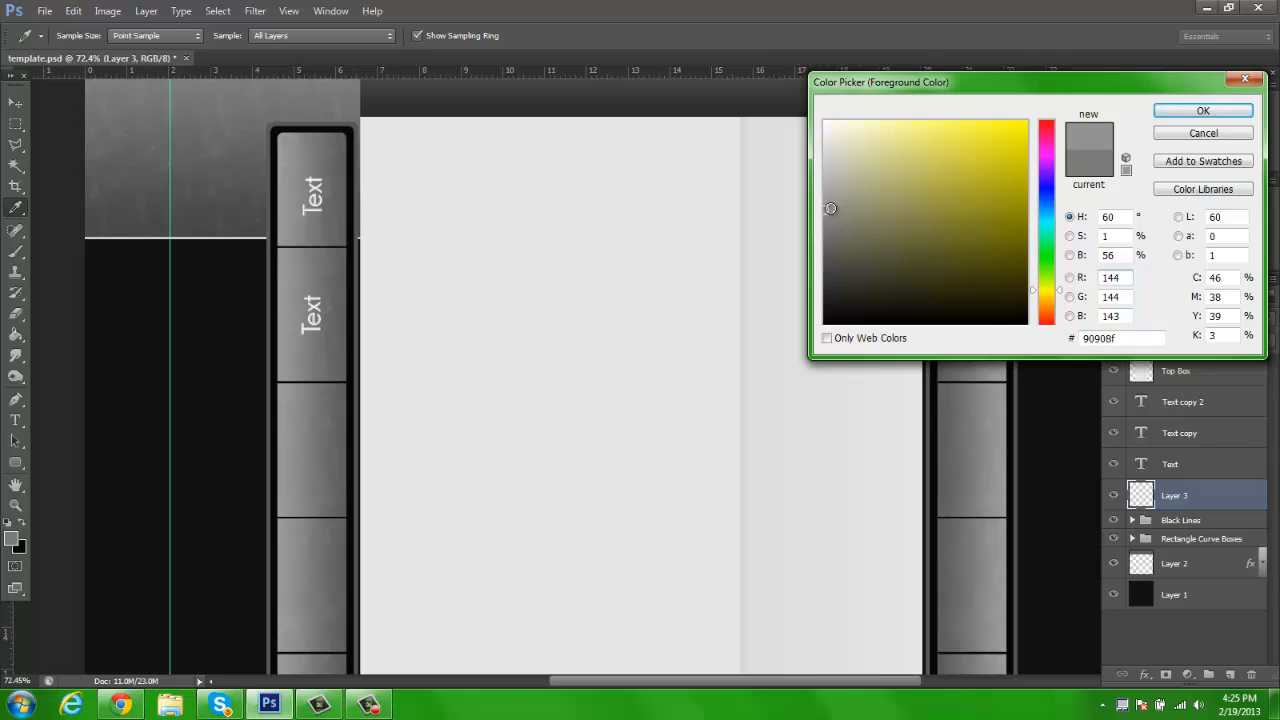
pyautogui.moveTo(830, 208); pyautogui.dragTo(824, 182)
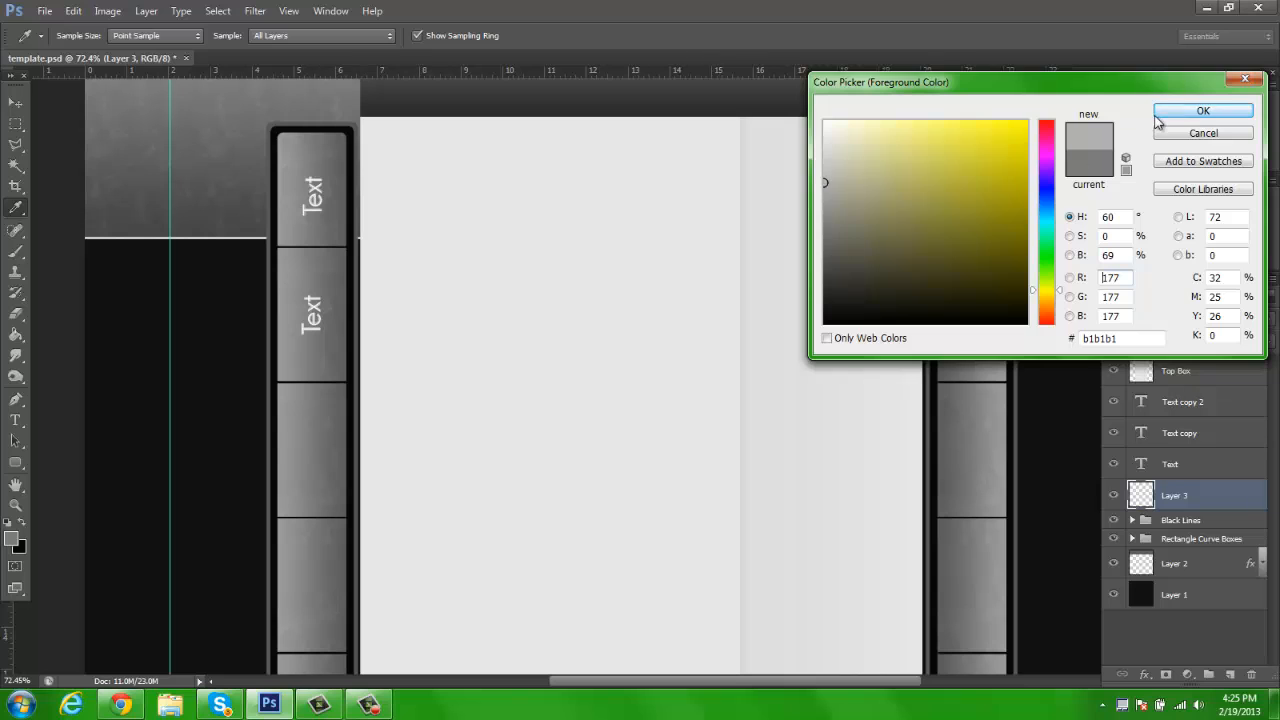
pyautogui.click(1200, 111)
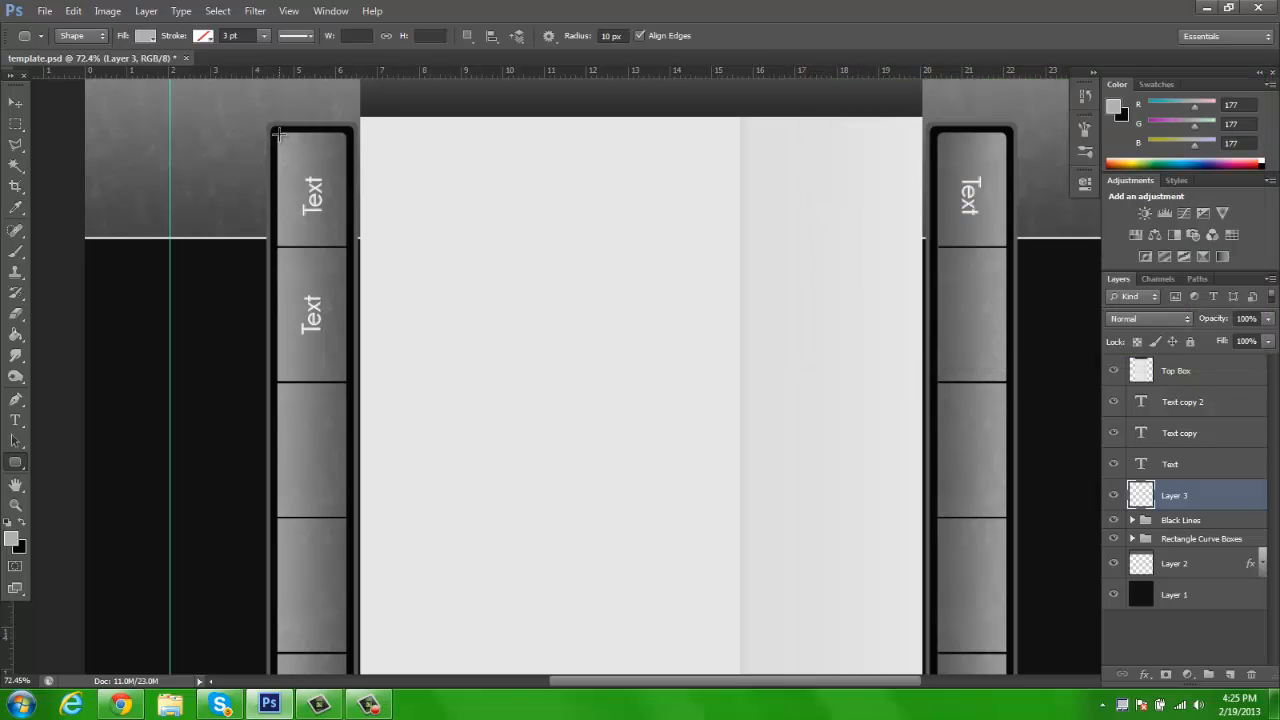
# Step: Draw a rounded rectangle about 59 by 195 px with a 10 px radius over the left half of the left inset's first section
pyautogui.press('z')
pyautogui.moveTo(278, 133); pyautogui.dragTo(523, 300)
pyautogui.press('space')
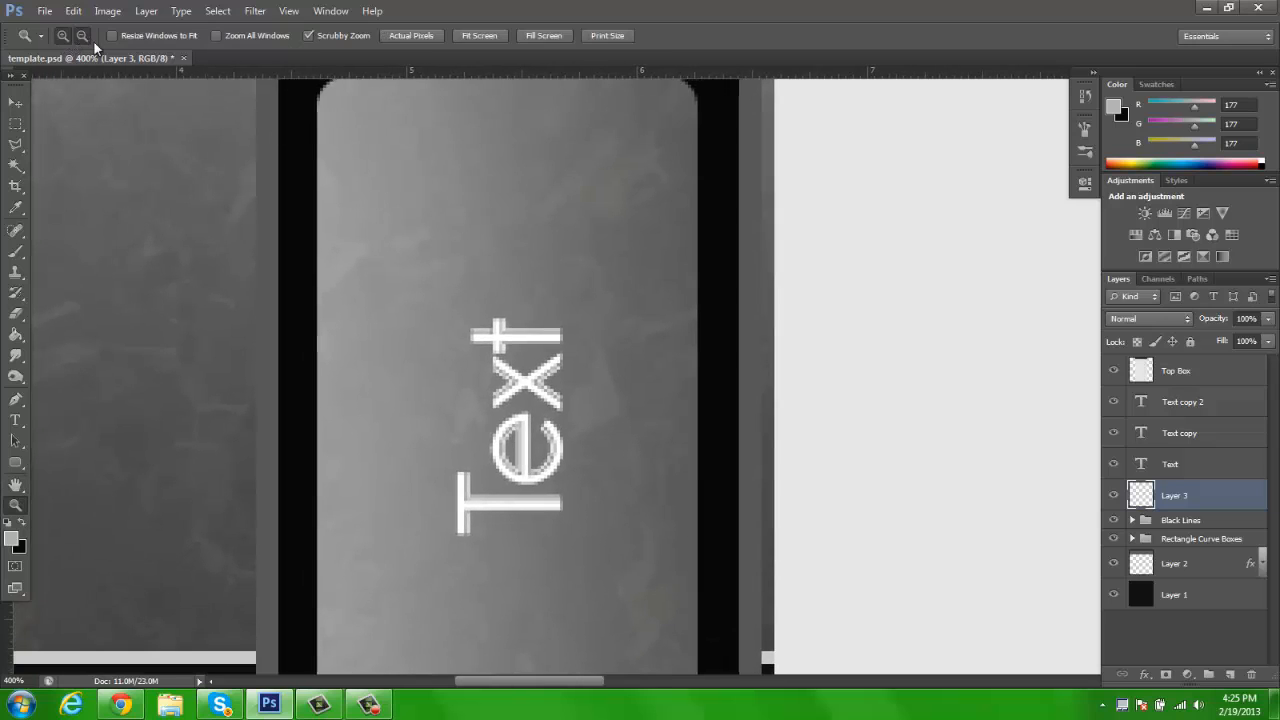
pyautogui.keyDown('alt'); pyautogui.click(347, 177); pyautogui.keyUp('alt')
pyautogui.click(15, 462)
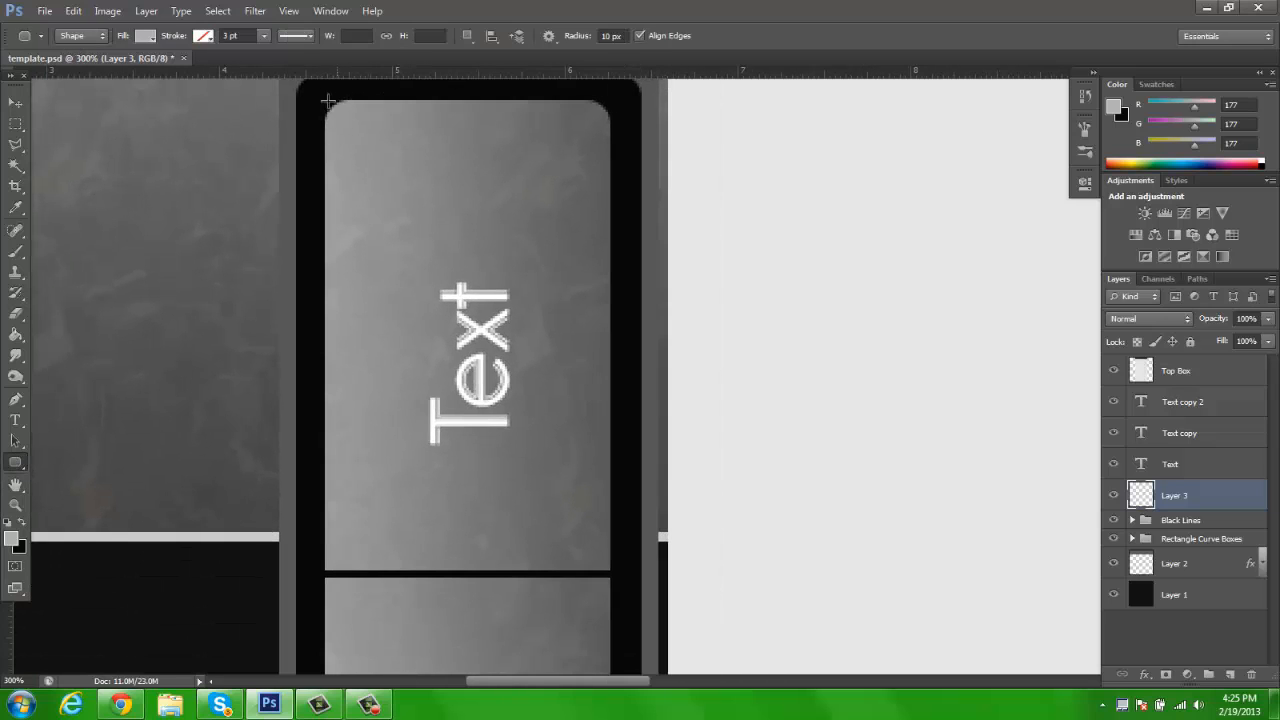
pyautogui.moveTo(326, 101); pyautogui.dragTo(466, 567)
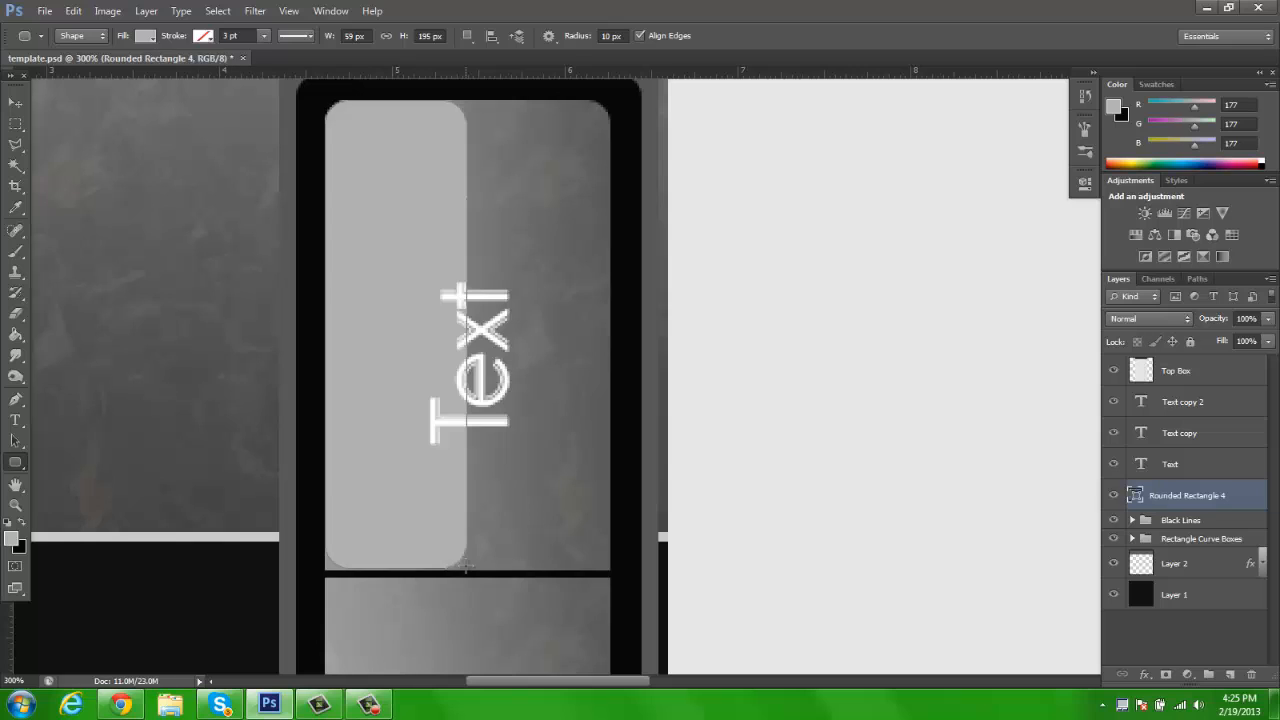
# Step: Set the new rounded rectangle's blend mode to Soft Light and its opacity to 75%
pyautogui.click(13, 103)
pyautogui.press('z')
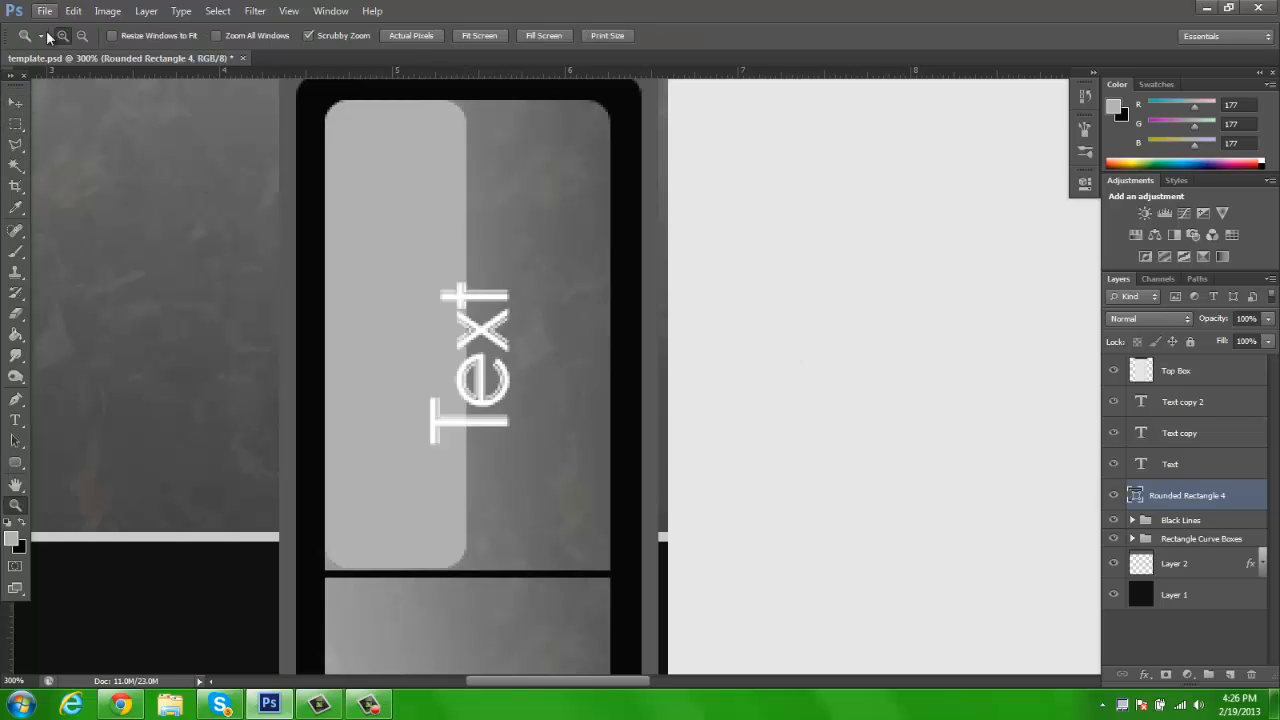
pyautogui.click(456, 36)
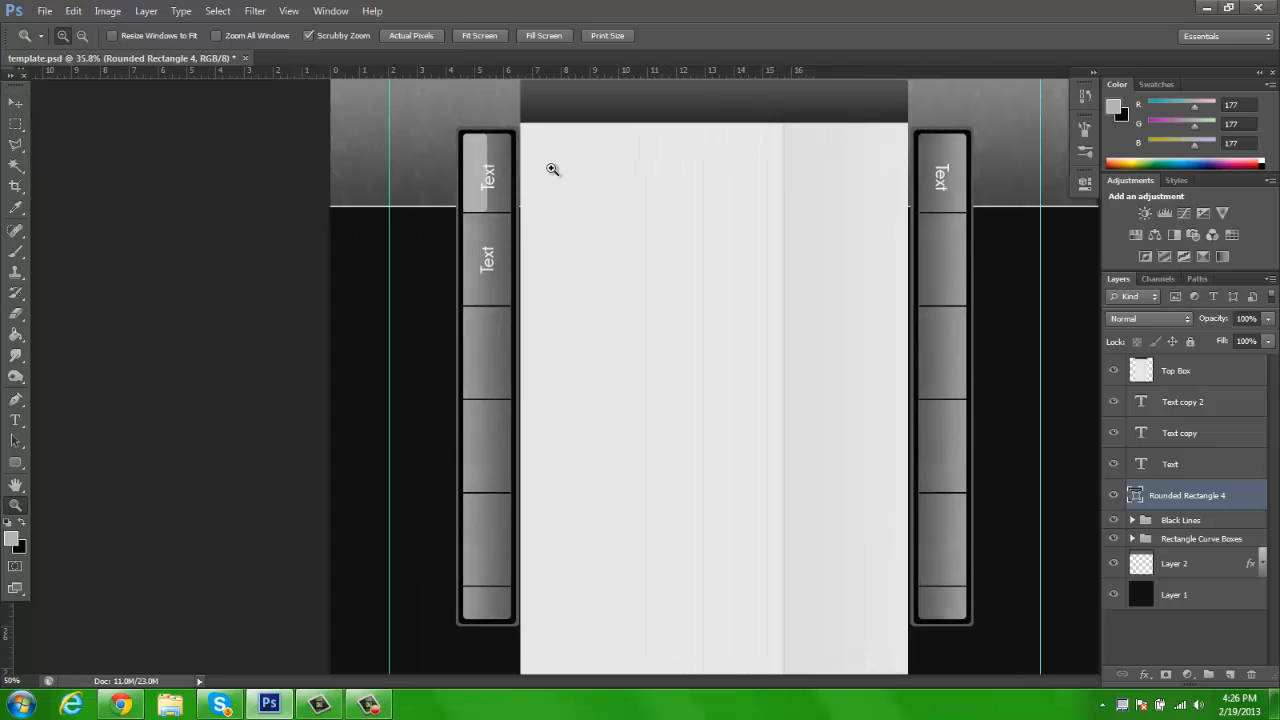
pyautogui.click(552, 169)
pyautogui.press('h')
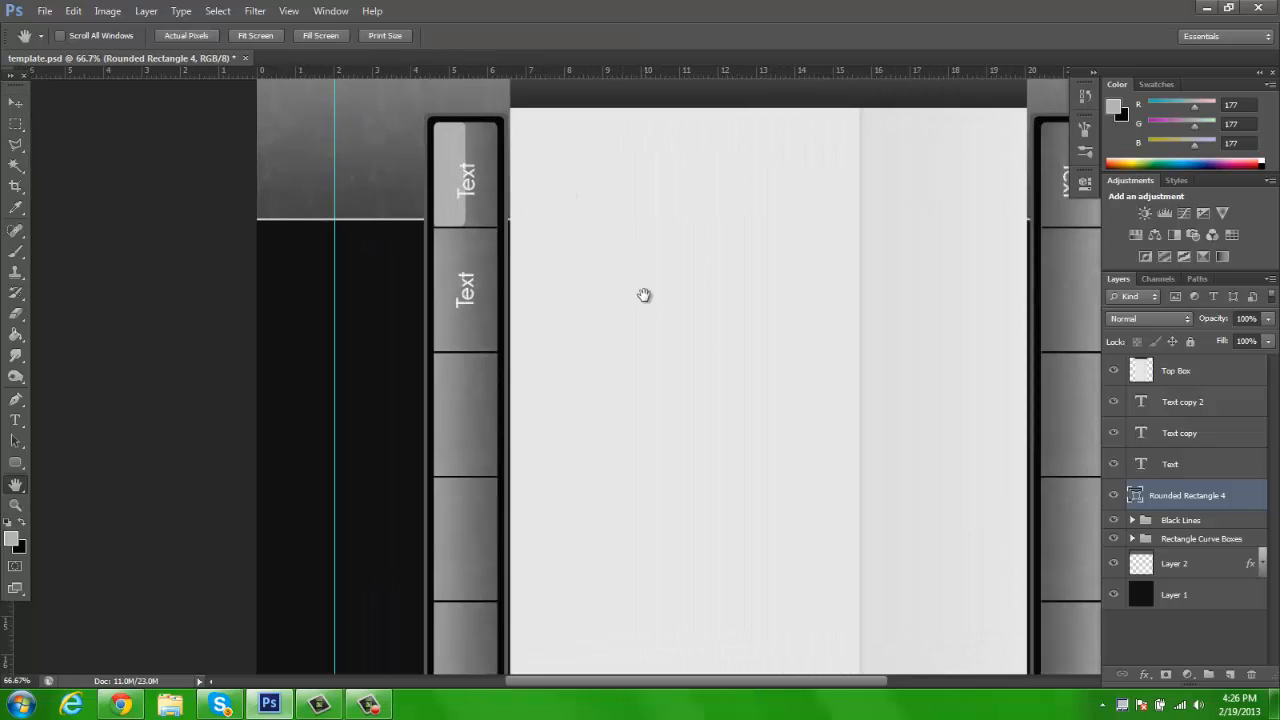
pyautogui.moveTo(643, 295); pyautogui.dragTo(623, 331)
pyautogui.click(1180, 319)
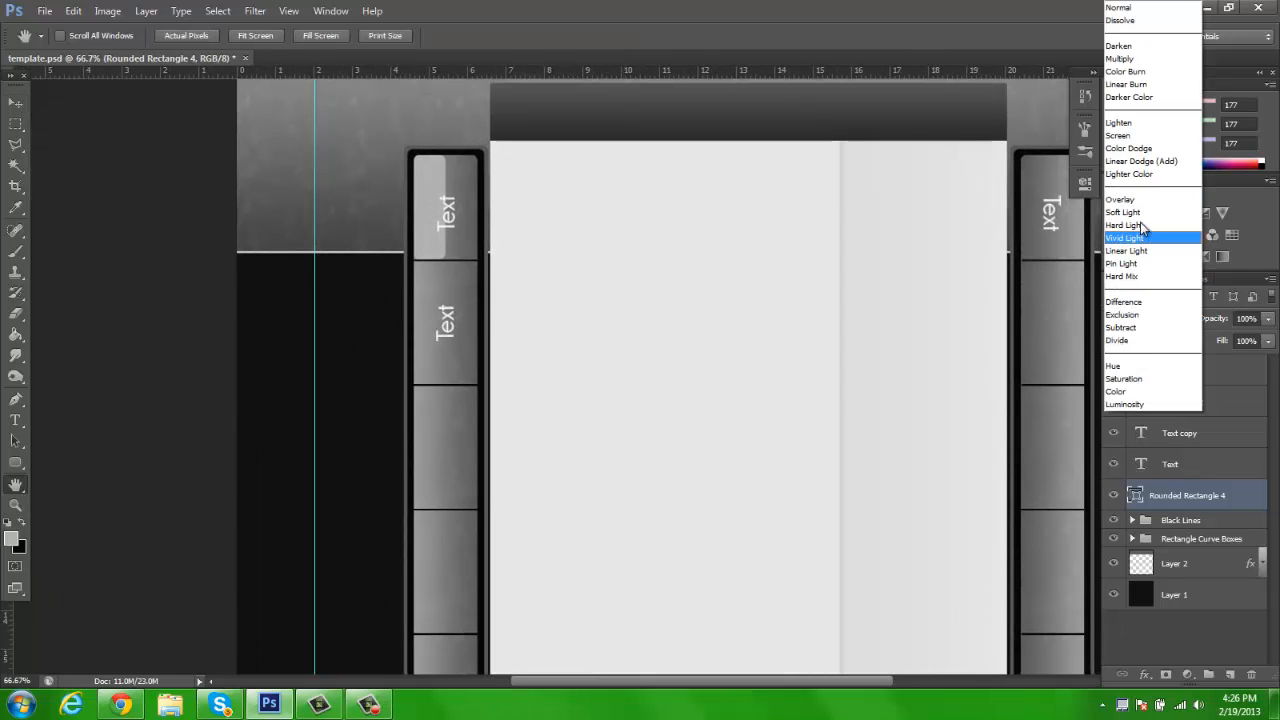
pyautogui.click(1132, 233)
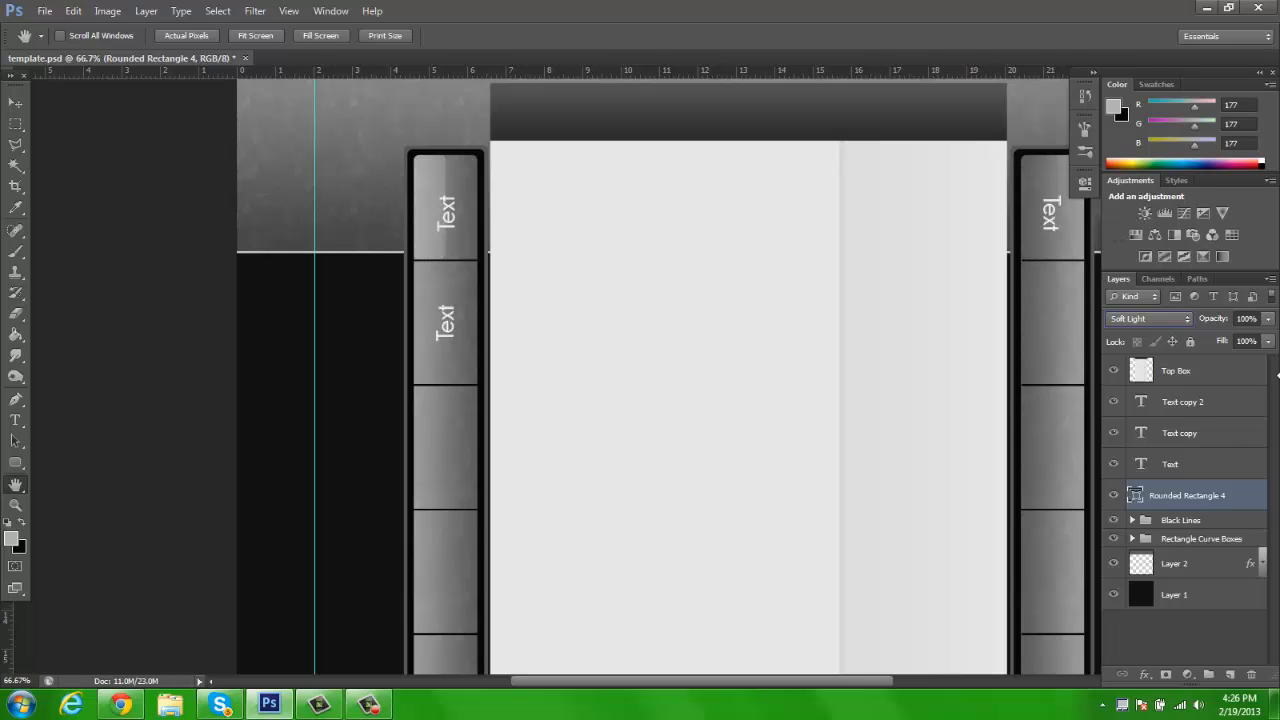
pyautogui.click(1249, 317)
pyautogui.write('75')
pyautogui.press('Return')
# Step: Rasterize the rounded rectangle layer and fade its inner edge with a soft 172 px eraser
pyautogui.press('z')
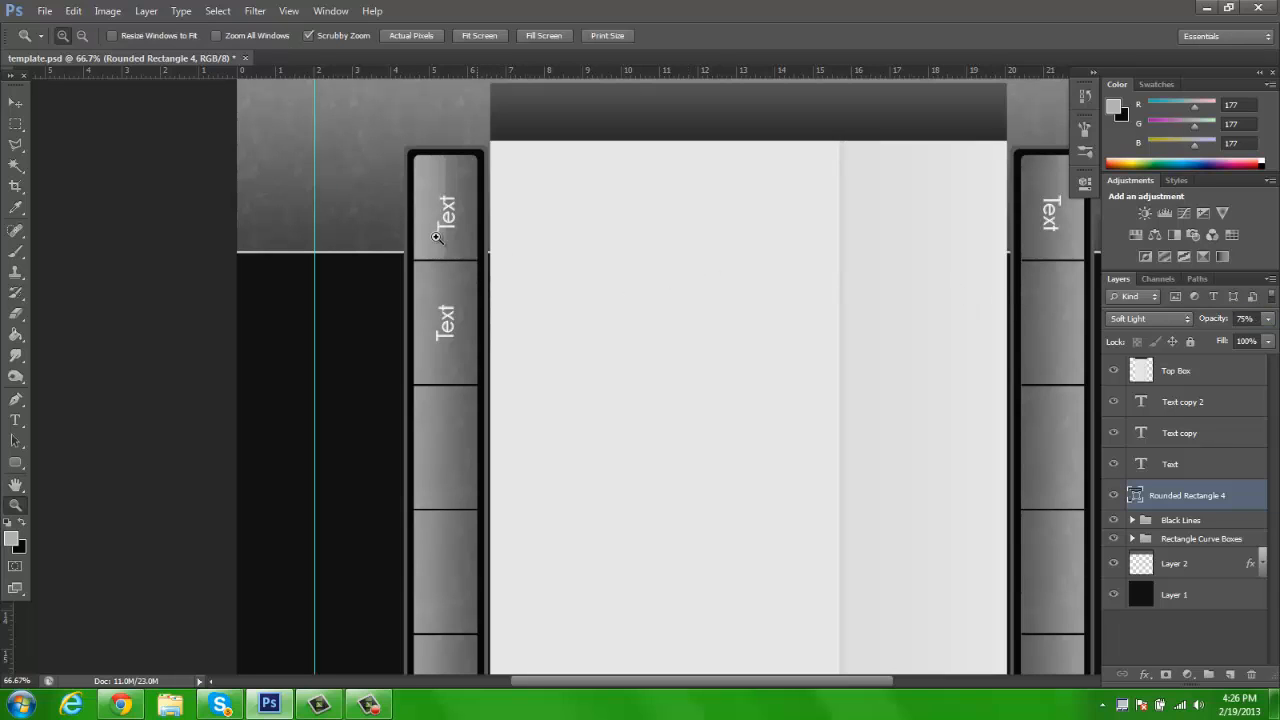
pyautogui.click(408, 200)
pyautogui.press('e')
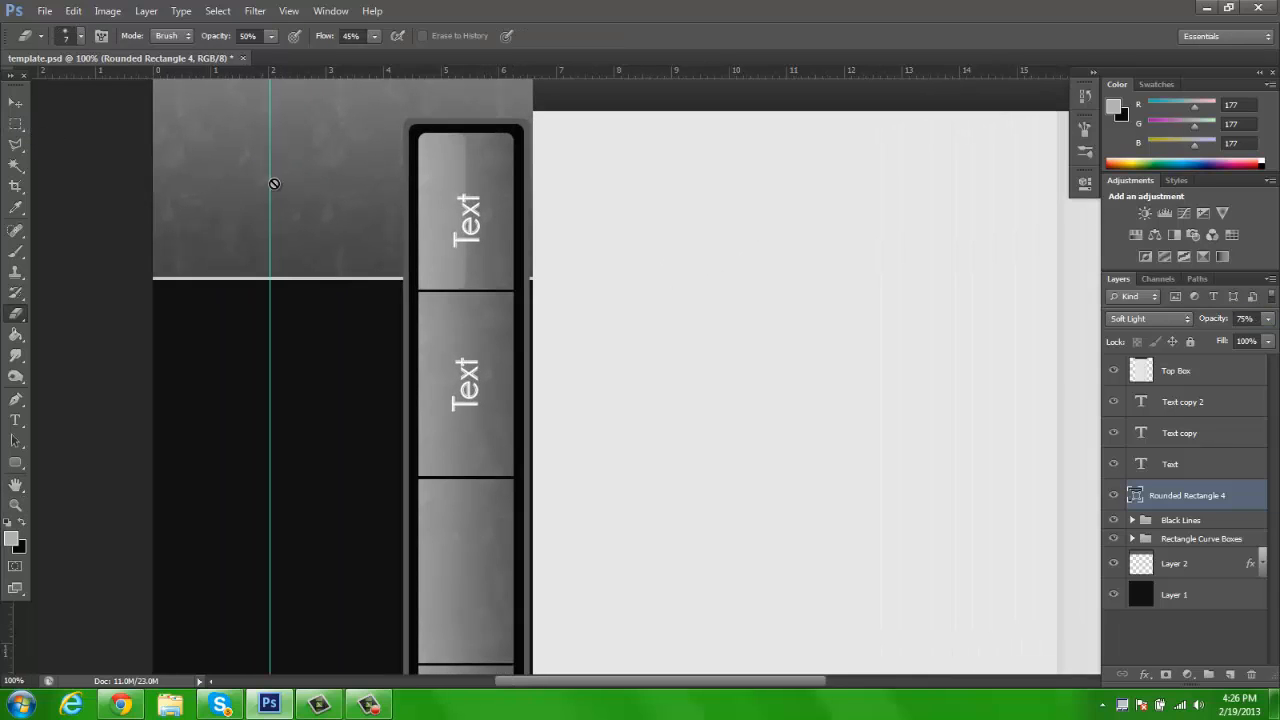
pyautogui.click(78, 37)
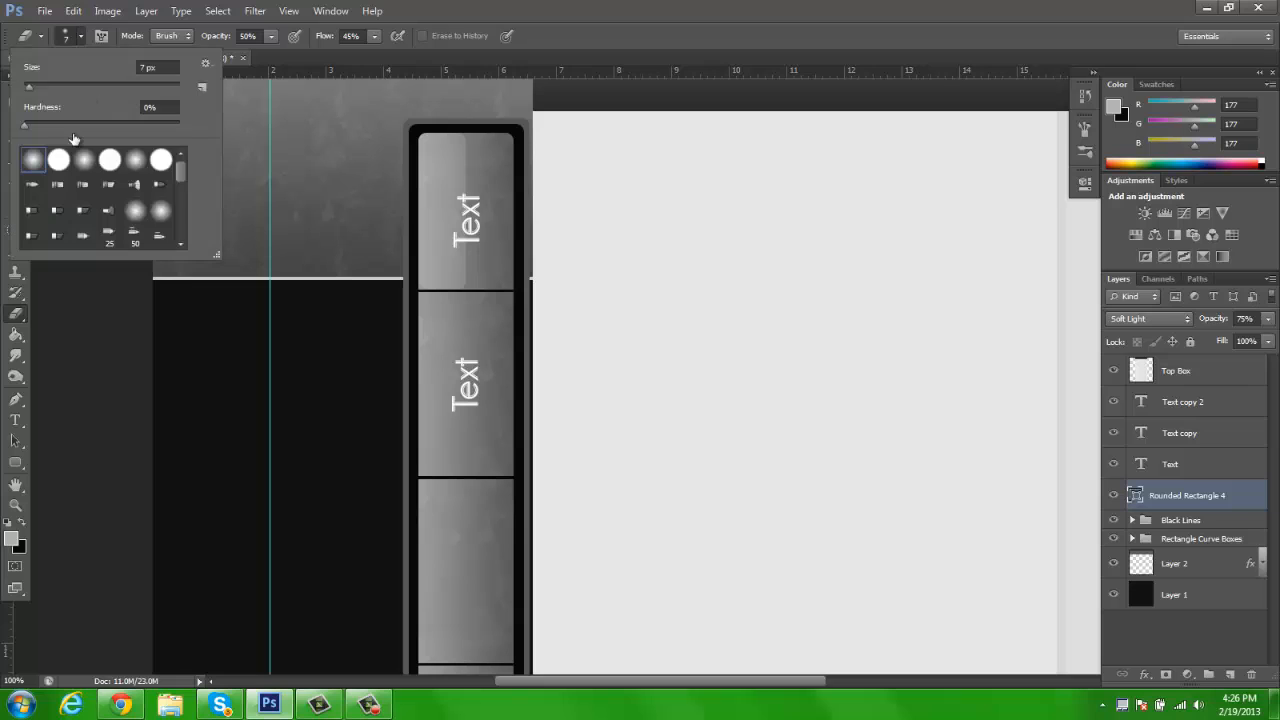
pyautogui.doubleClick(161, 160)
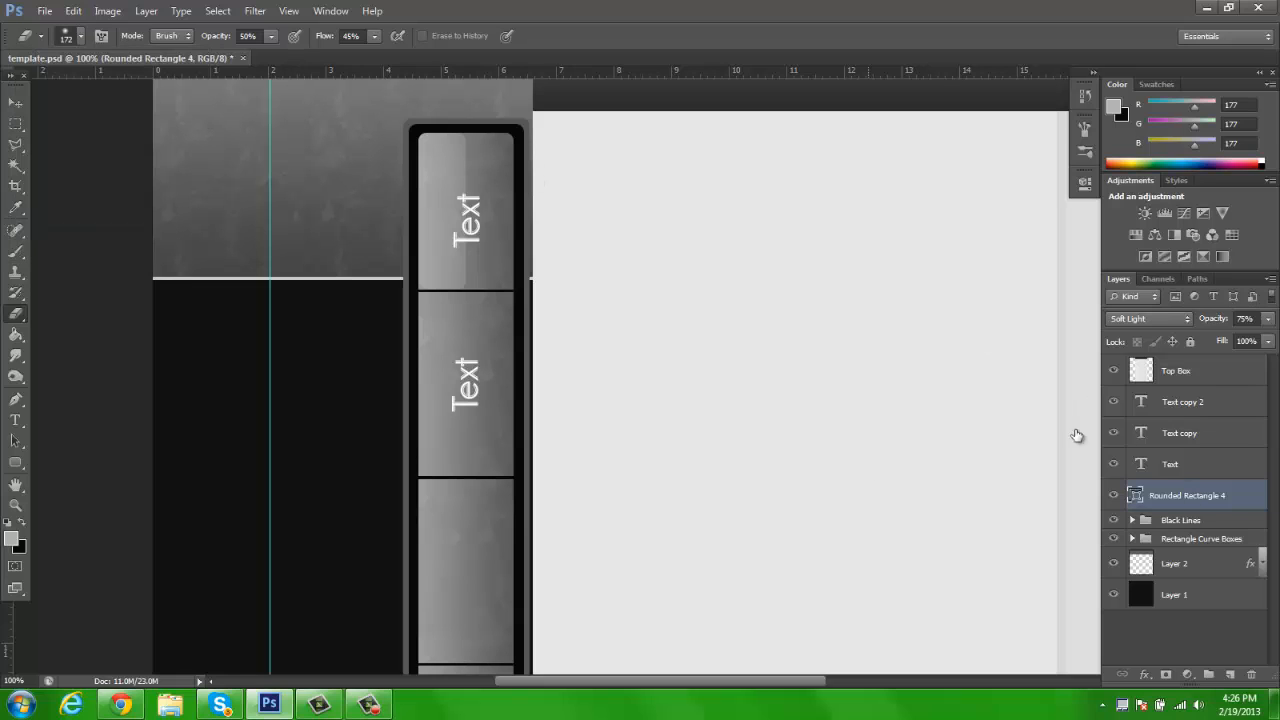
pyautogui.rightClick(1198, 497)
pyautogui.click(1066, 252)
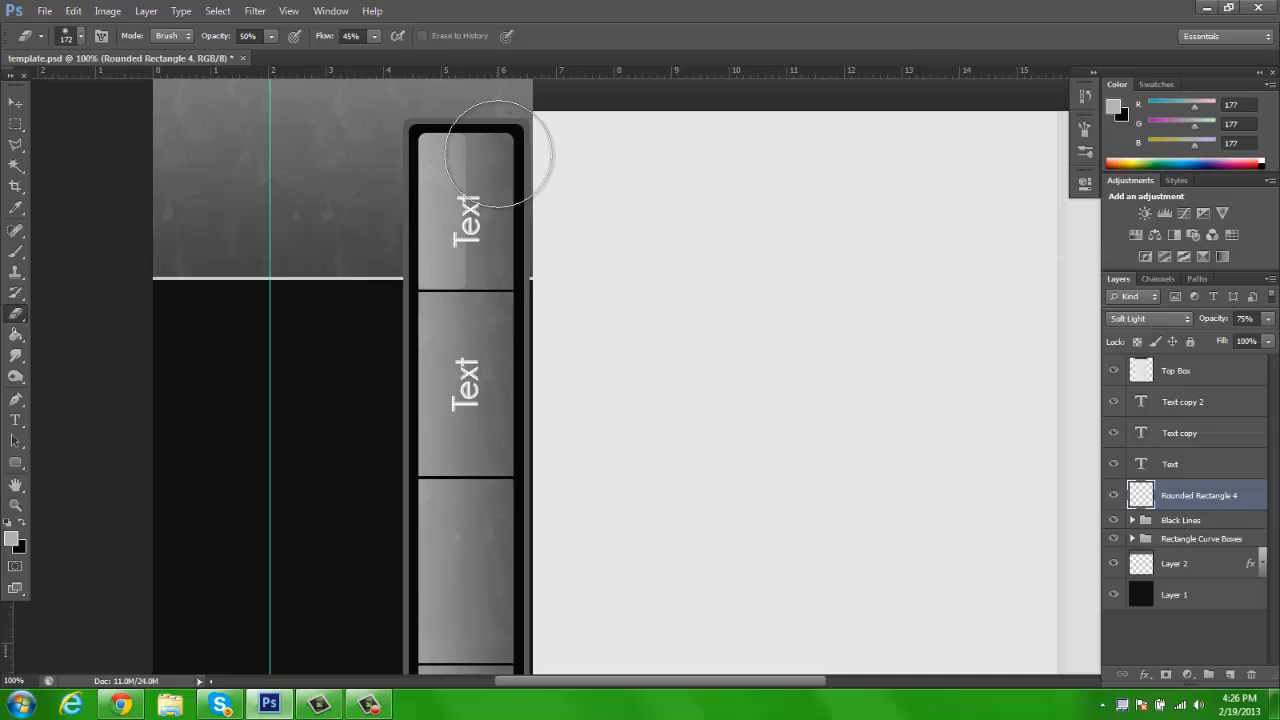
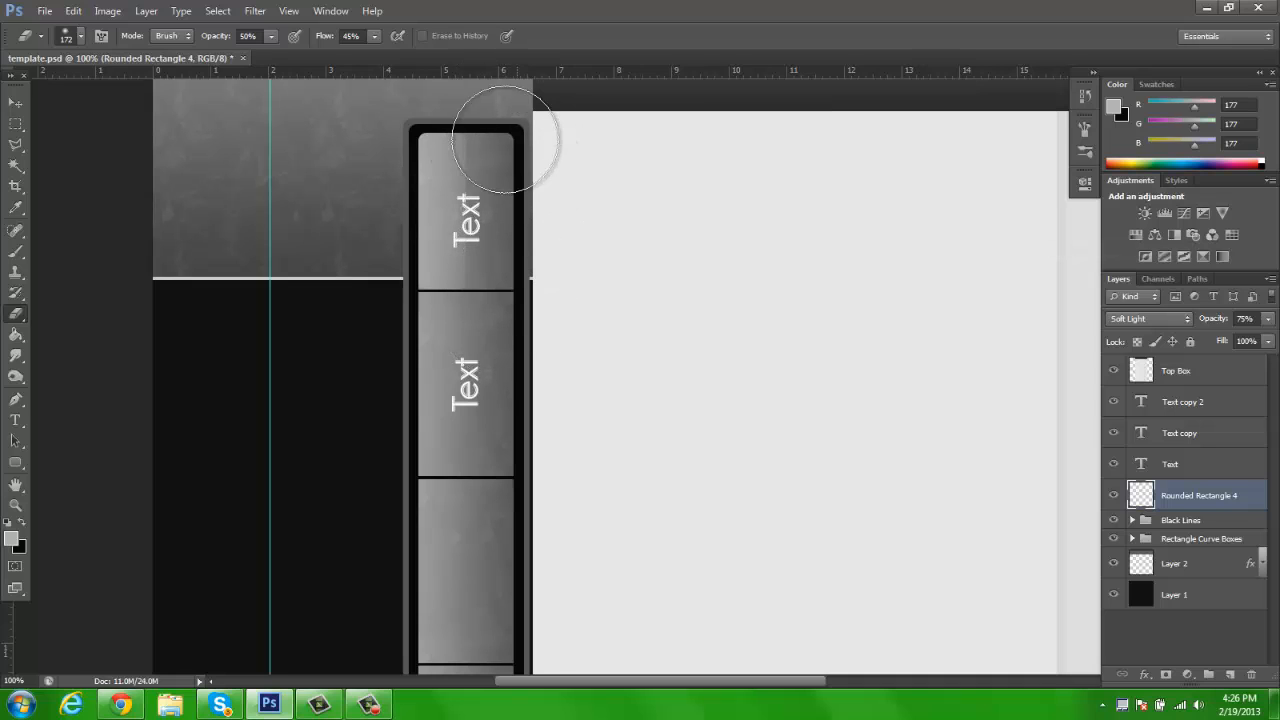
pyautogui.click(14, 102)
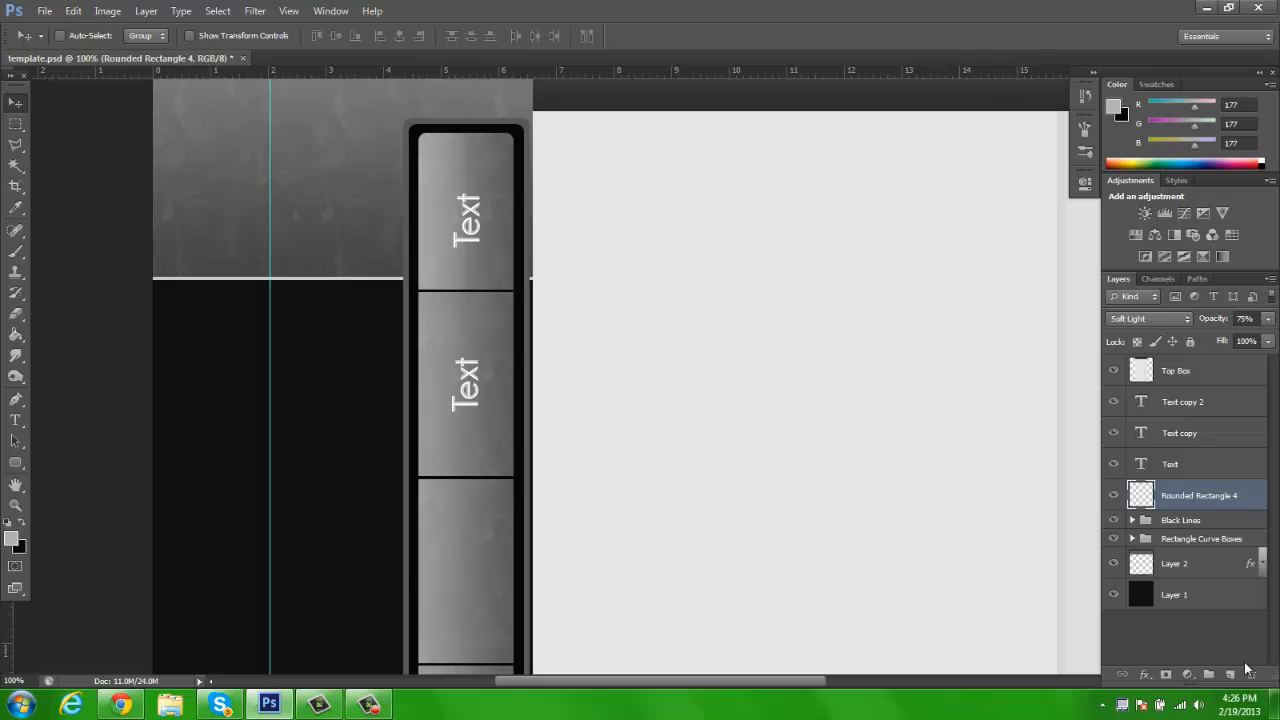
# Step: Add a new layer above the rounded rectangle highlight and name it Triangle
pyautogui.click(1234, 674)
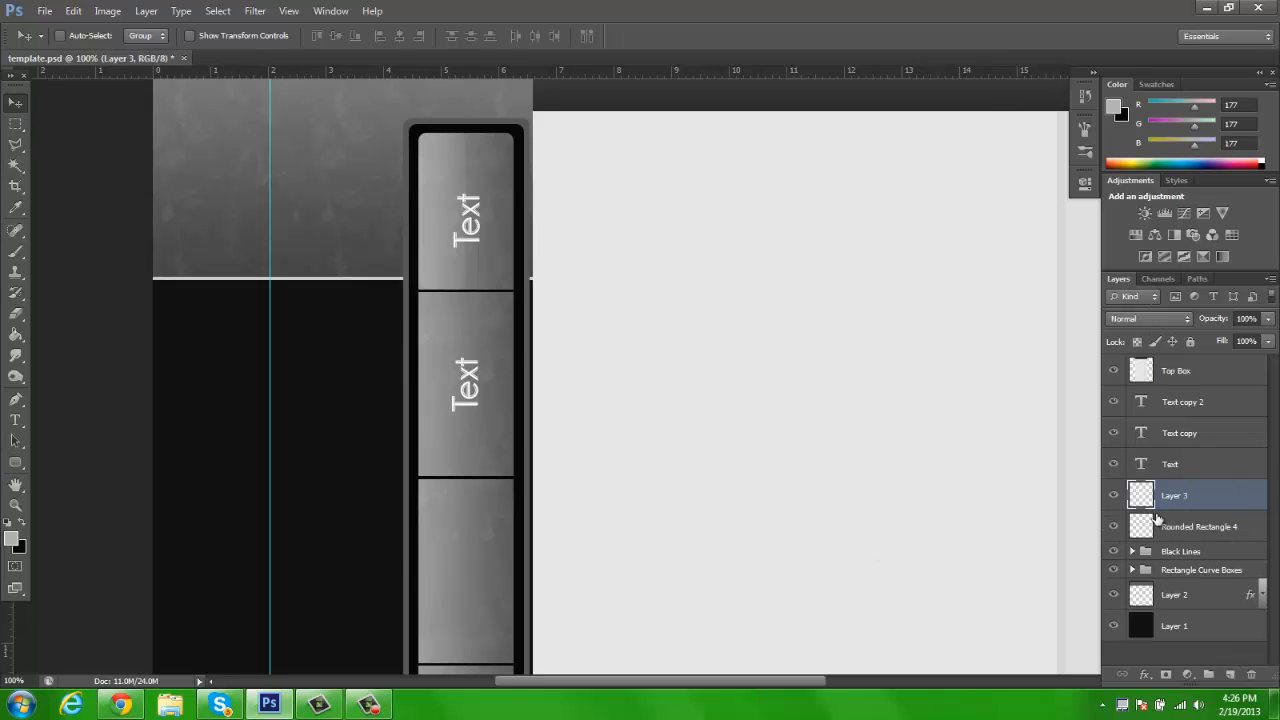
pyautogui.doubleClick(1188, 496)
pyautogui.write('Triangle')
pyautogui.press('Return')
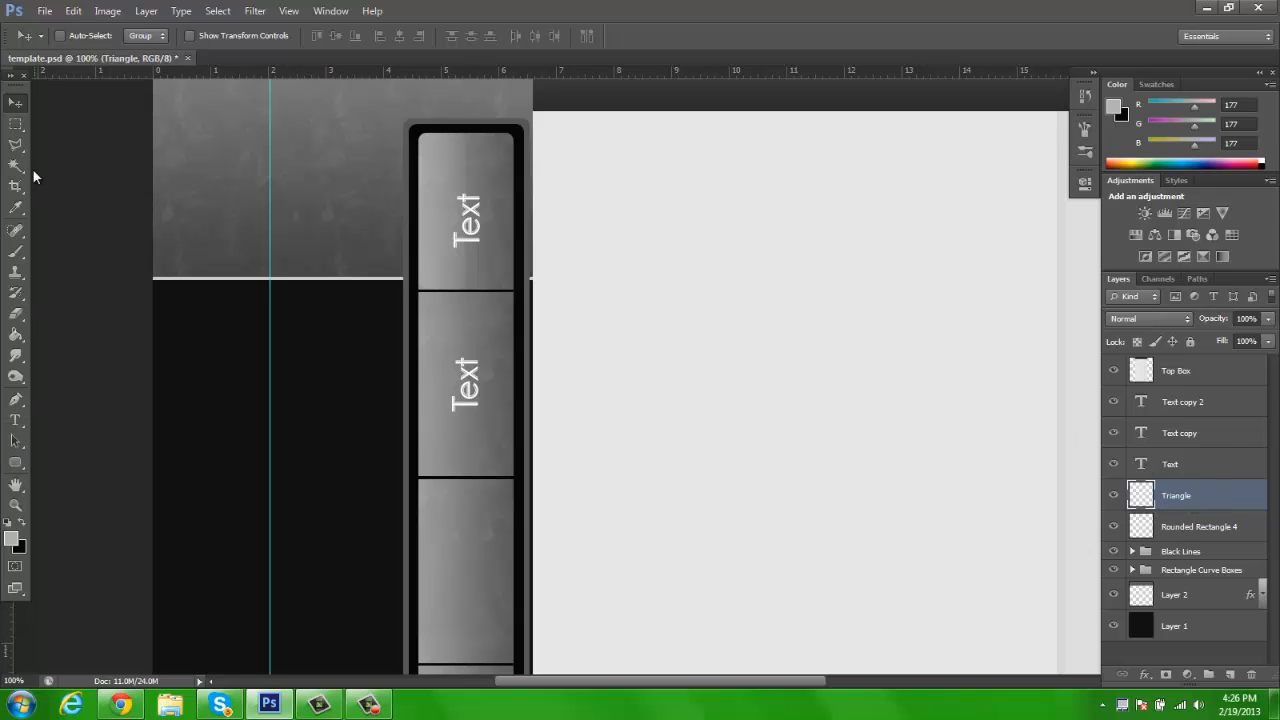
# Step: Outline a small upward-pointing triangular selection with the Polygonal Lasso on the black area beside the left inset
pyautogui.click(15, 144)
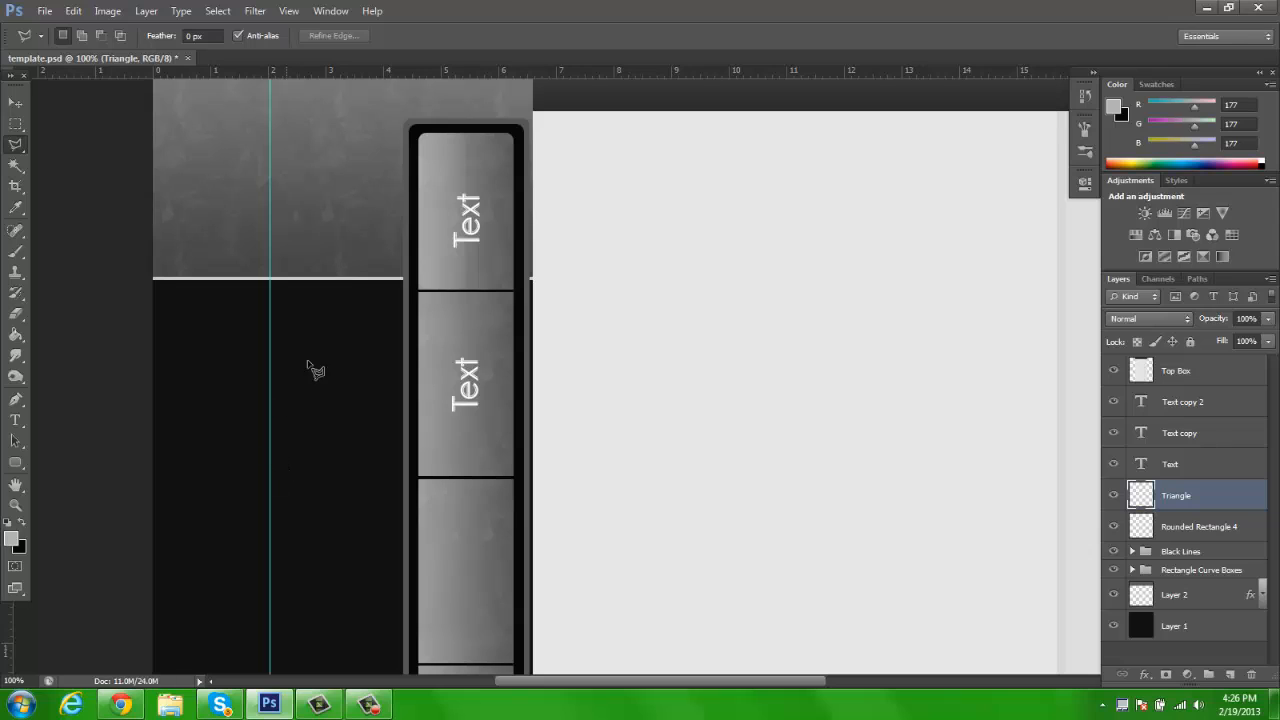
pyautogui.click(287, 406)
pyautogui.click(323, 369)
pyautogui.keyDown('shift'); pyautogui.click(360, 431); pyautogui.keyUp('shift')
pyautogui.click(287, 424)
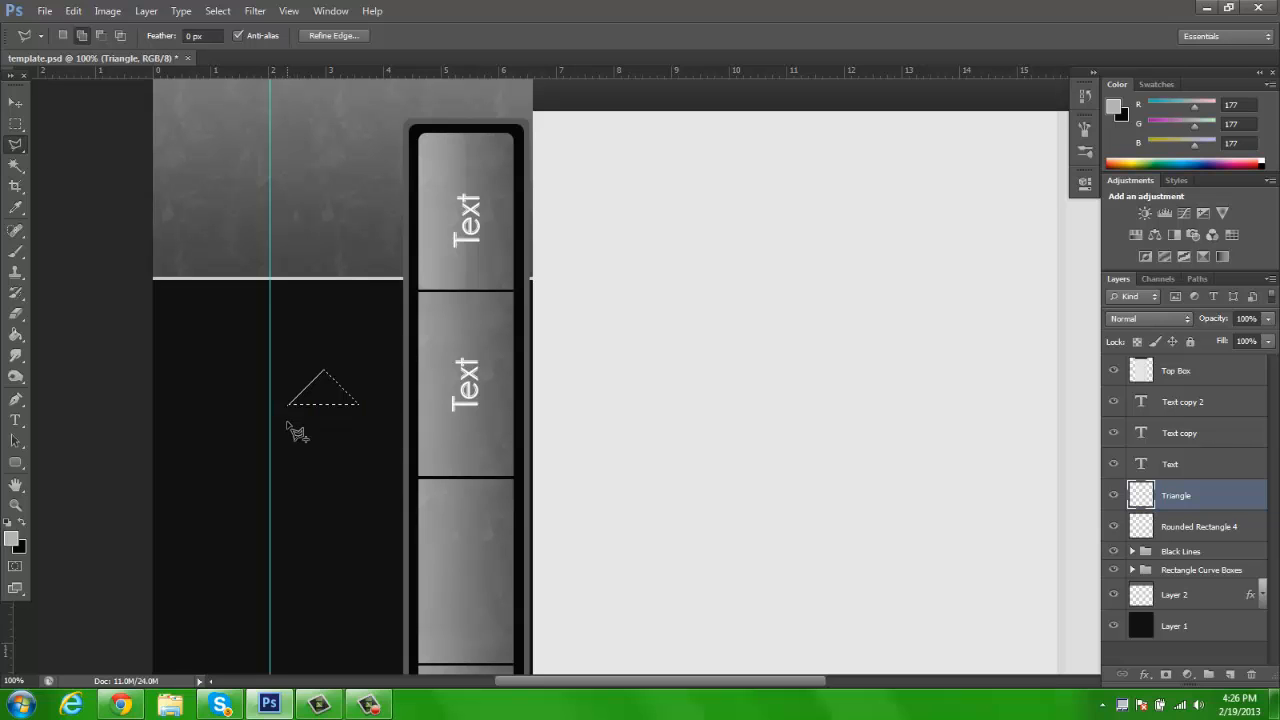
# Step: Set the foreground colour to white, fill the triangular selection with it and deselect
pyautogui.click(13, 538)
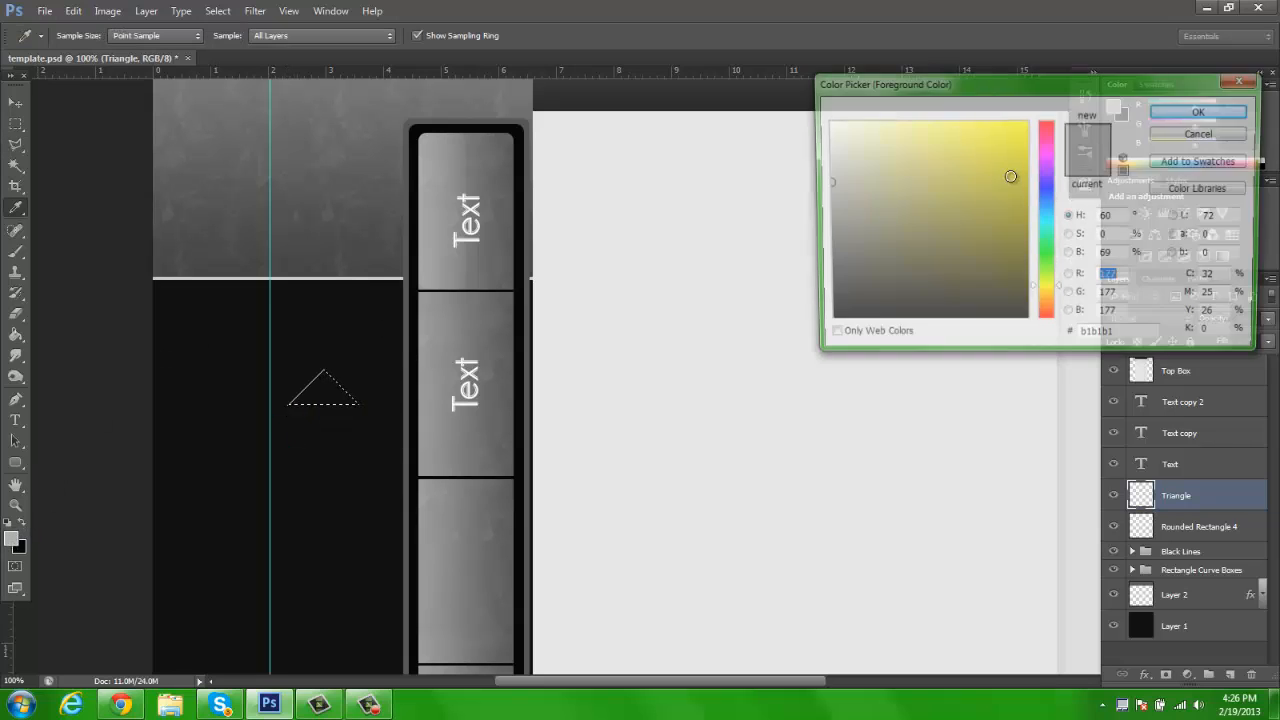
pyautogui.click(829, 120)
pyautogui.click(1198, 111)
pyautogui.press('g')
pyautogui.click(328, 405)
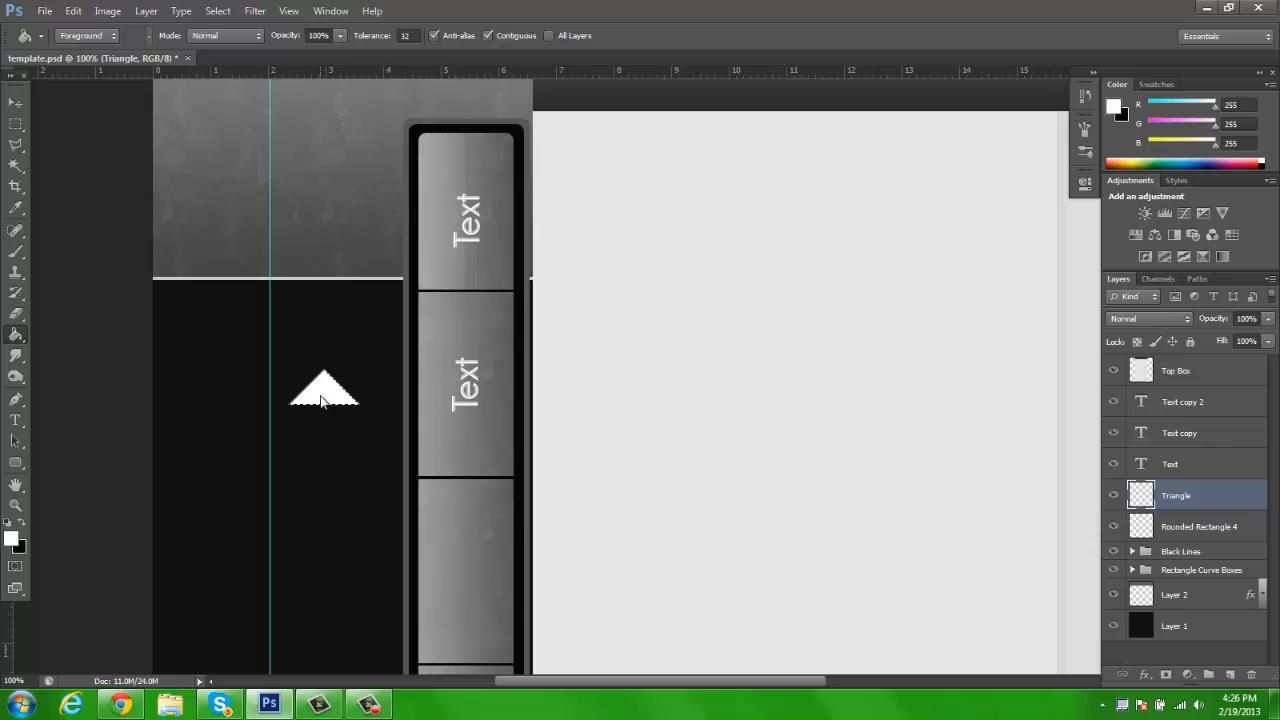
pyautogui.press('v')
pyautogui.hotkey('ctrl', 'd')
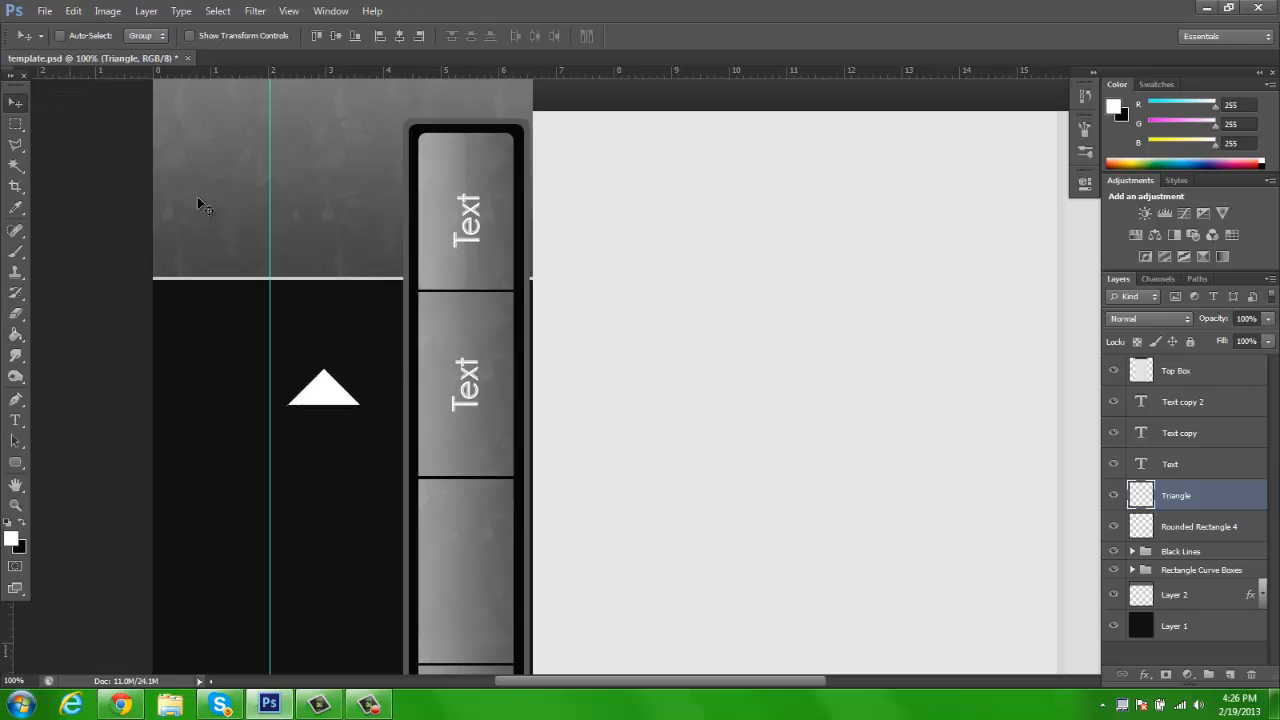
# Step: Rotate the white triangle -90° to point left and move it to the inner edge of the left panel's first text box
pyautogui.hotkey('ctrl', 't')
pyautogui.moveTo(429, 274); pyautogui.dragTo(249, 252)
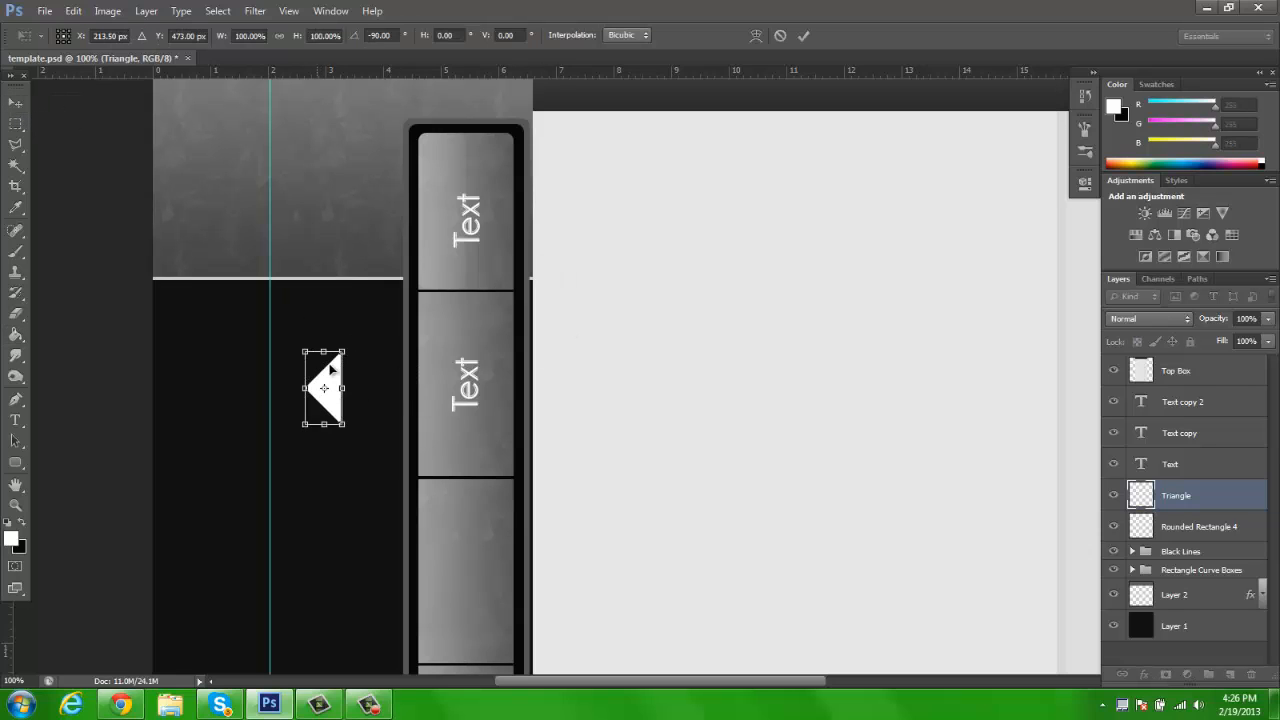
pyautogui.press('Return')
pyautogui.moveTo(360, 406); pyautogui.dragTo(526, 246)
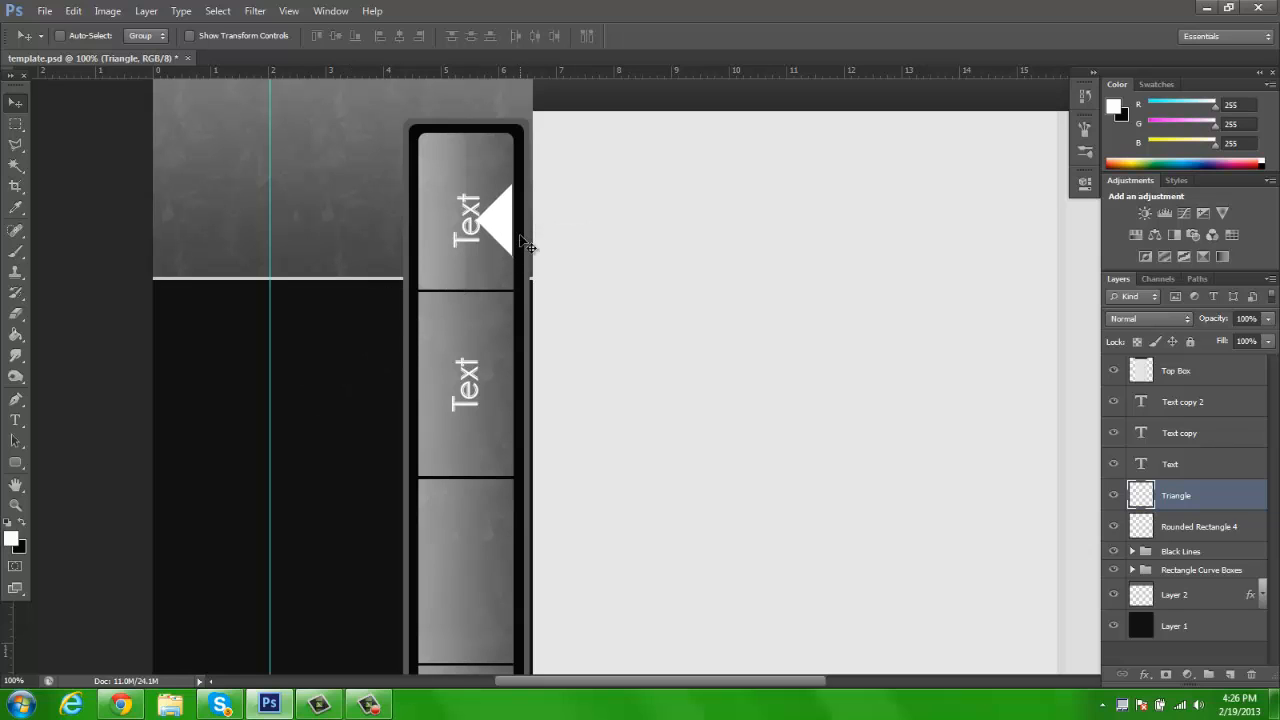
# Step: Scale the triangle down to about half its size, keeping it beside the first box's text against the inner edge
pyautogui.hotkey('ctrl', 't')
pyautogui.moveTo(512, 183); pyautogui.dragTo(502, 226)
pyautogui.press('Return')
pyautogui.hotkey('ctrl', 't')
pyautogui.press('Return')
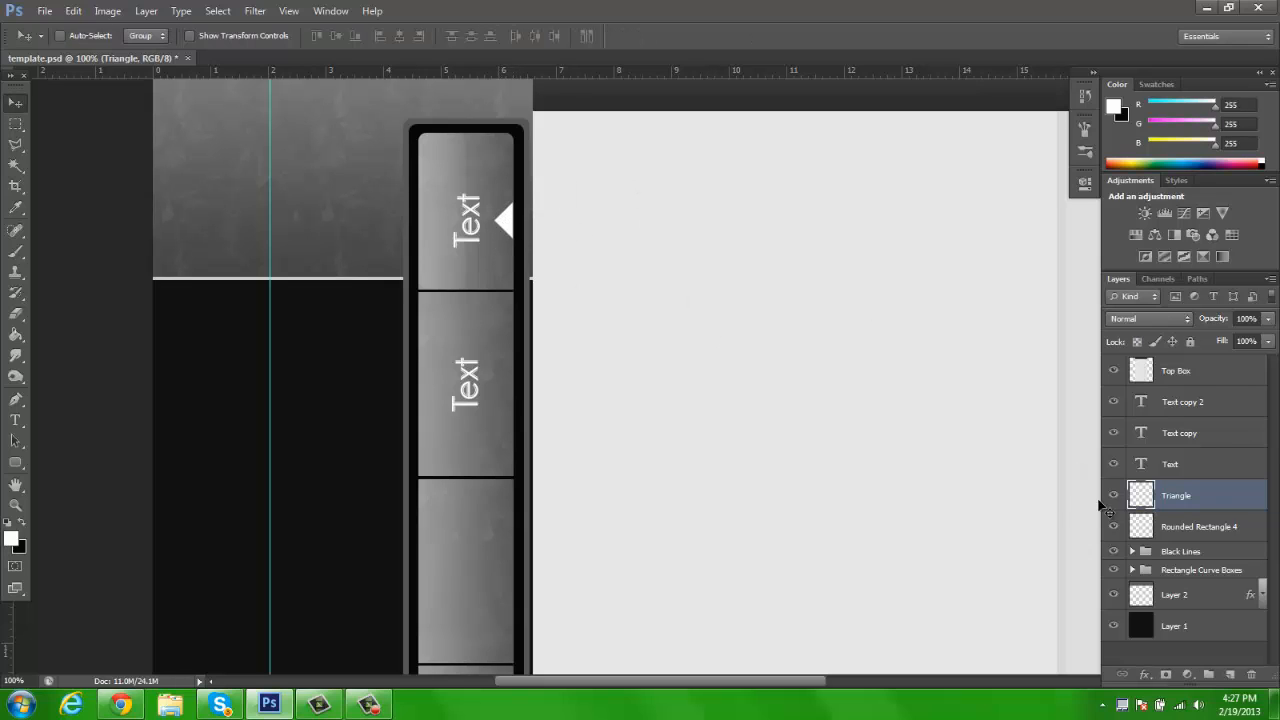
# Step: Add a black-to-white linear Gradient Overlay to the Triangle layer with a 180° angle and 25% opacity
pyautogui.rightClick(1199, 503)
pyautogui.click(1058, 145)
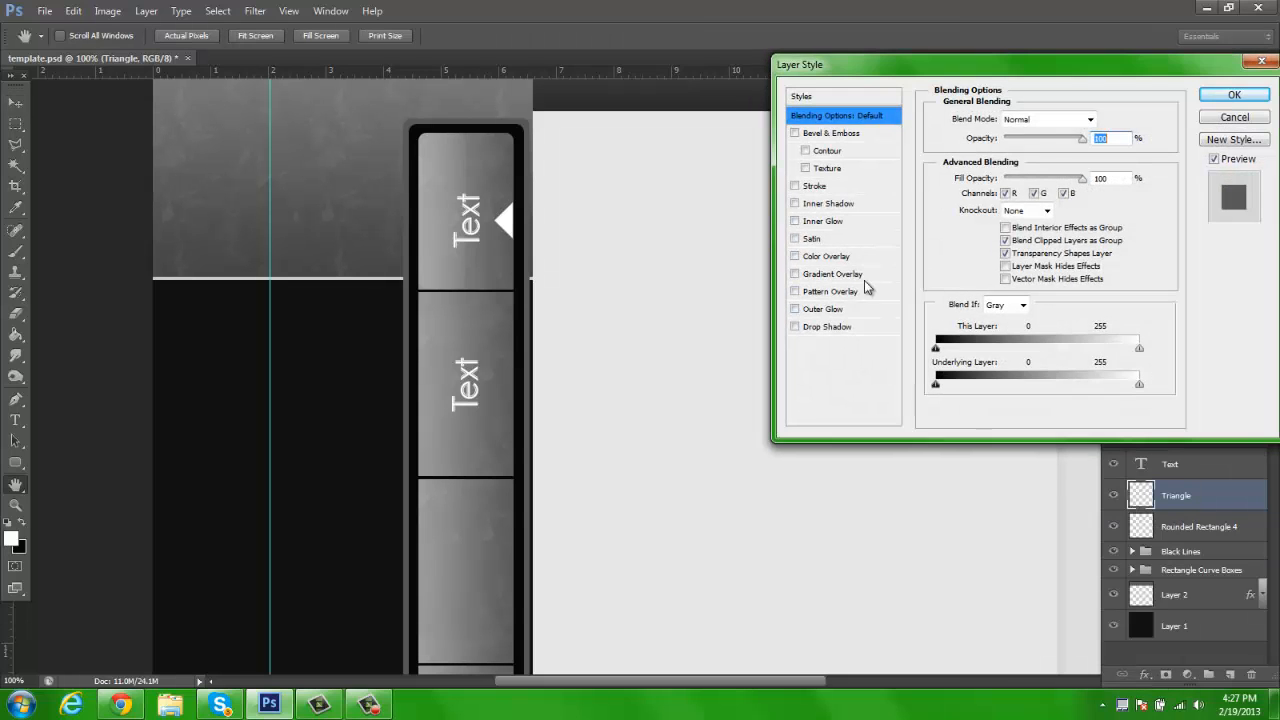
pyautogui.click(835, 273)
pyautogui.click(996, 206)
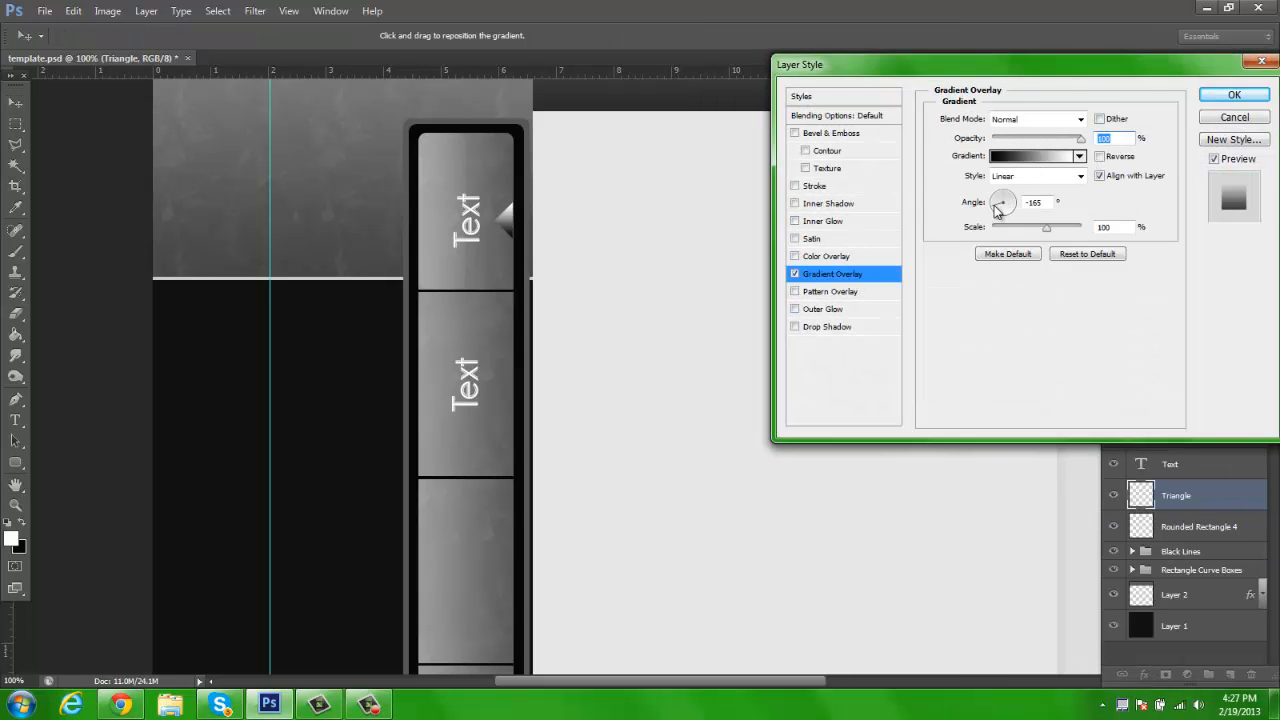
pyautogui.moveTo(987, 206); pyautogui.dragTo(978, 208)
pyautogui.moveTo(960, 205); pyautogui.dragTo(959, 203)
pyautogui.moveTo(1115, 140); pyautogui.dragTo(672, 137)
pyautogui.write('2')
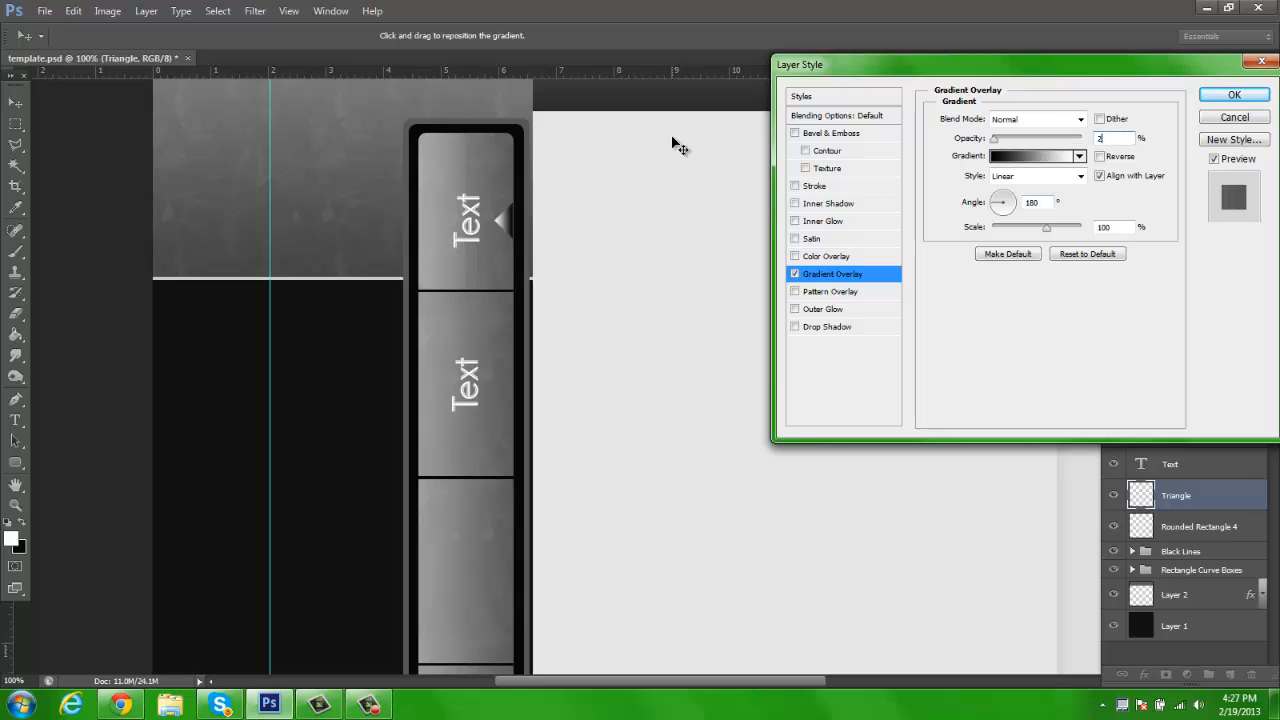
pyautogui.write('0')
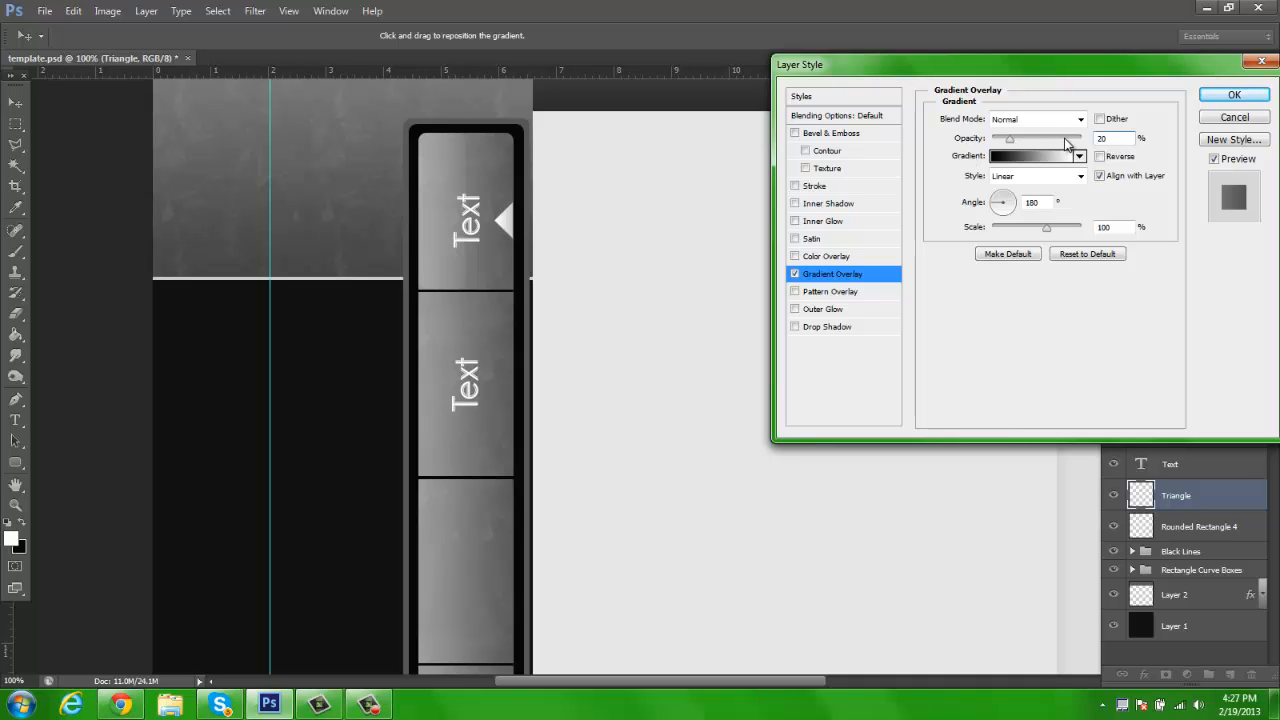
pyautogui.press('BackSpace')
pyautogui.write('5')
# Step: Add a Pattern Overlay at 8% opacity to the Triangle layer and apply the layer style
pyautogui.click(810, 294)
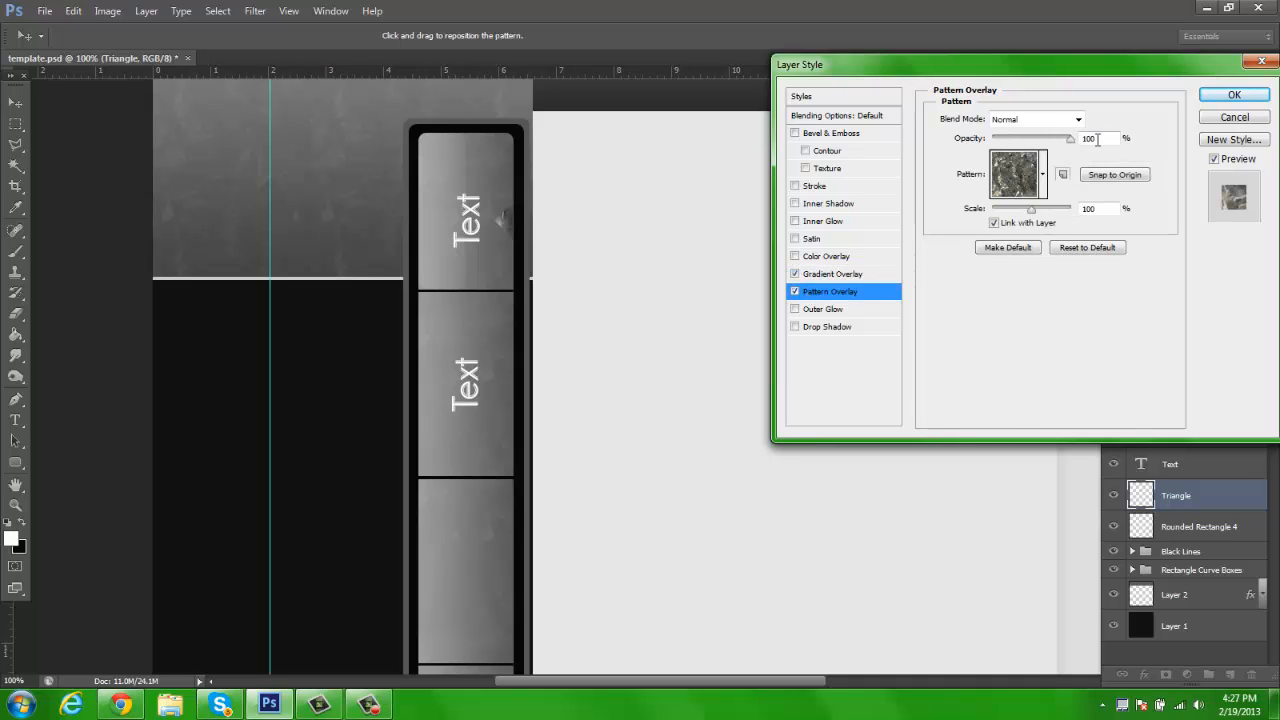
pyautogui.write('8')
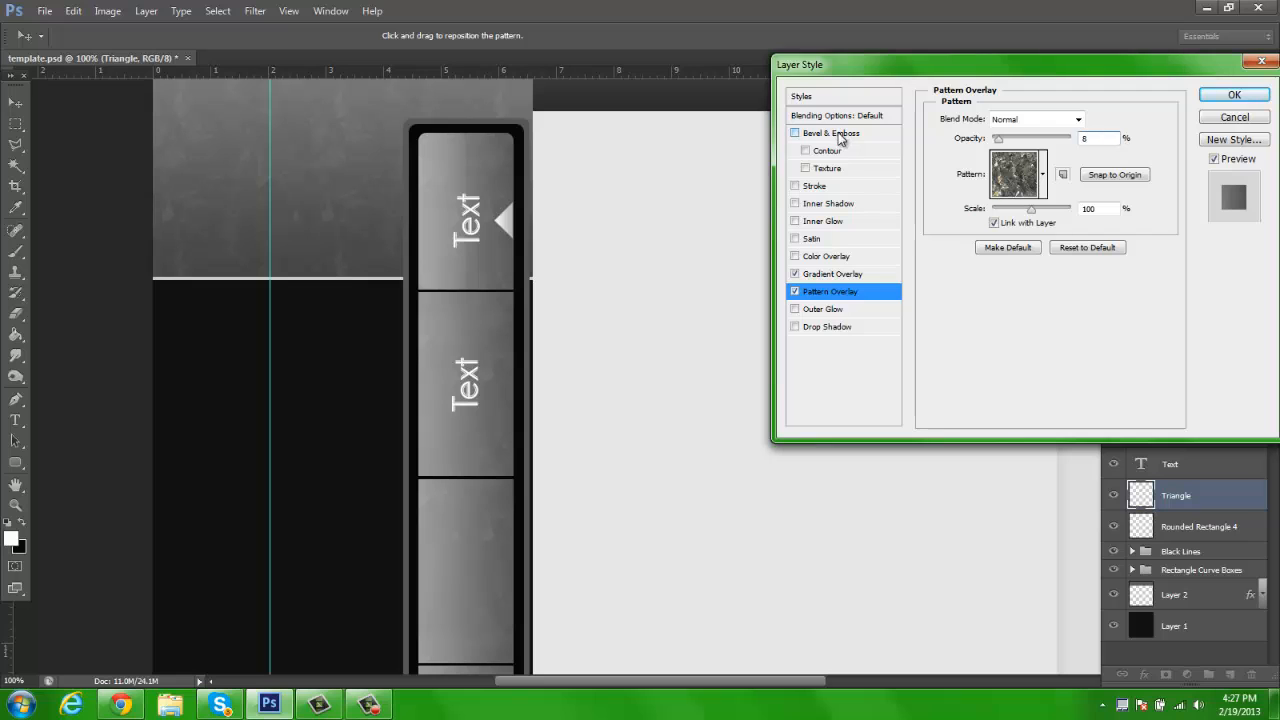
pyautogui.click(1234, 94)
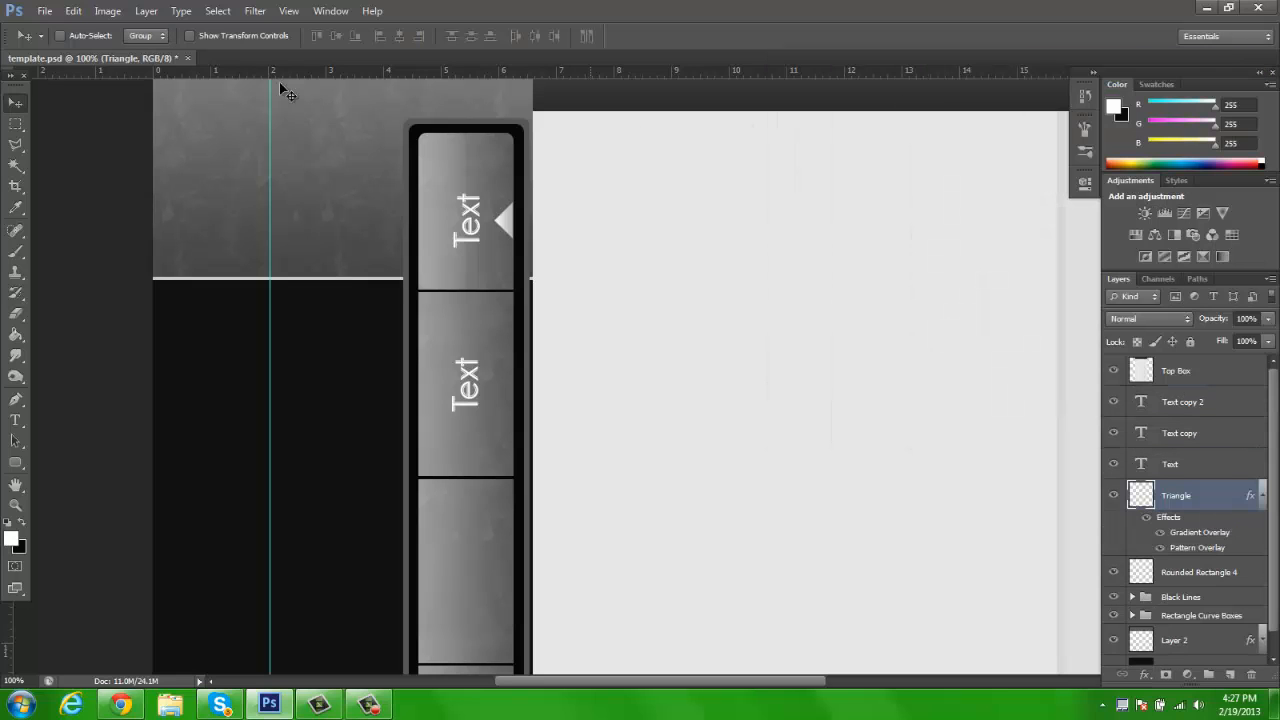
# Step: Set the Triangle layer's opacity to 50%
pyautogui.press('z')
pyautogui.click(481, 35)
pyautogui.press('v')
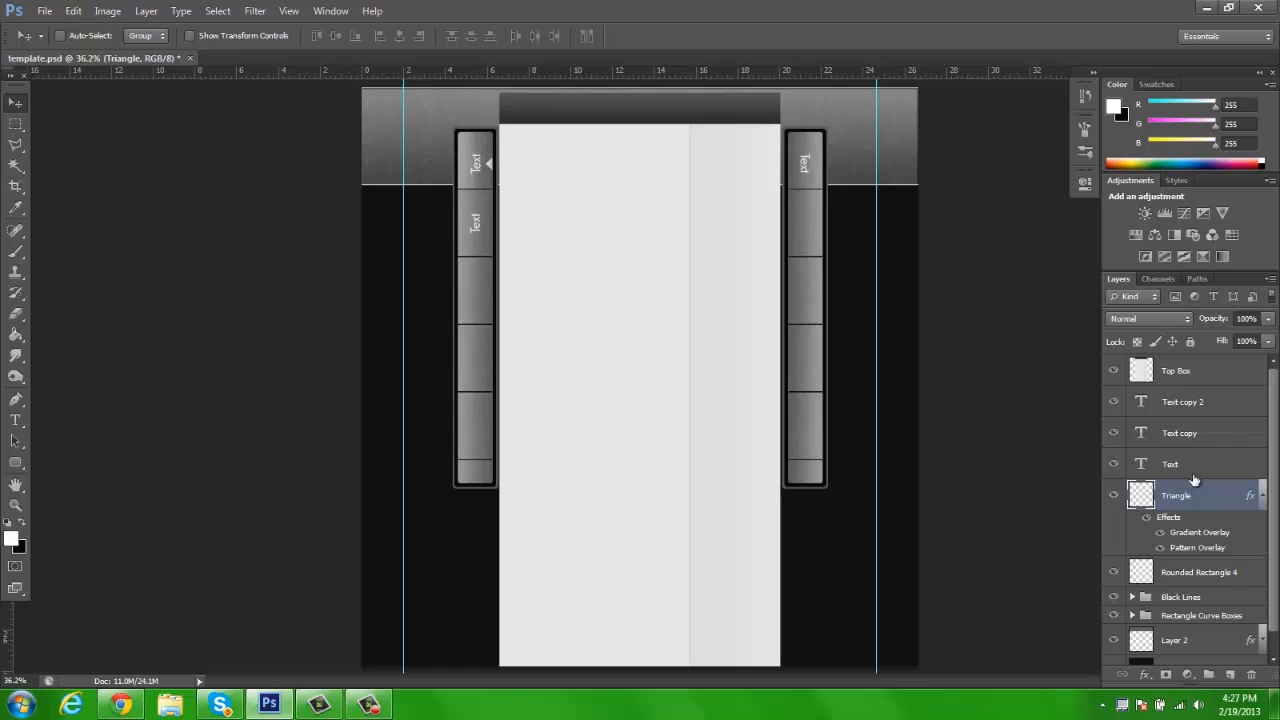
pyautogui.click(1247, 318)
pyautogui.write('50')
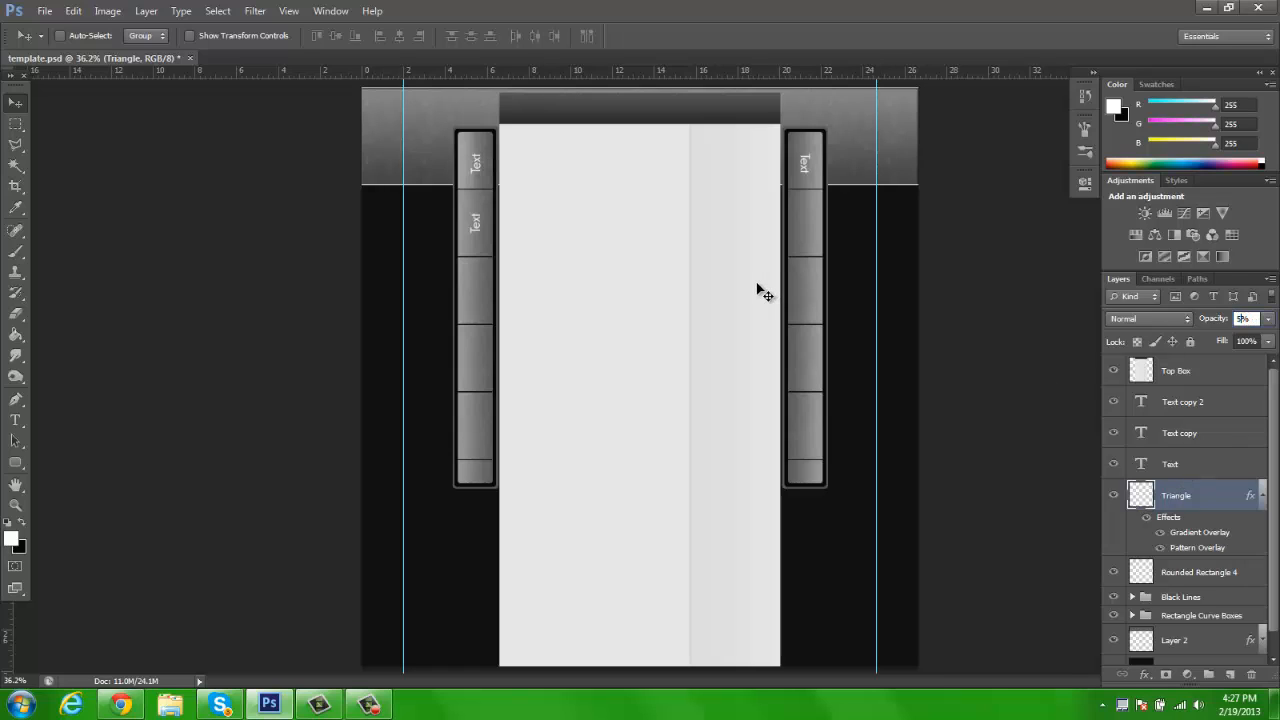
pyautogui.press('Return')
# Step: Add a layer above Triangle and draw a white 10 px radius rounded rectangle from the left panel's second box to its lower end
pyautogui.press('z')
pyautogui.click(434, 237)
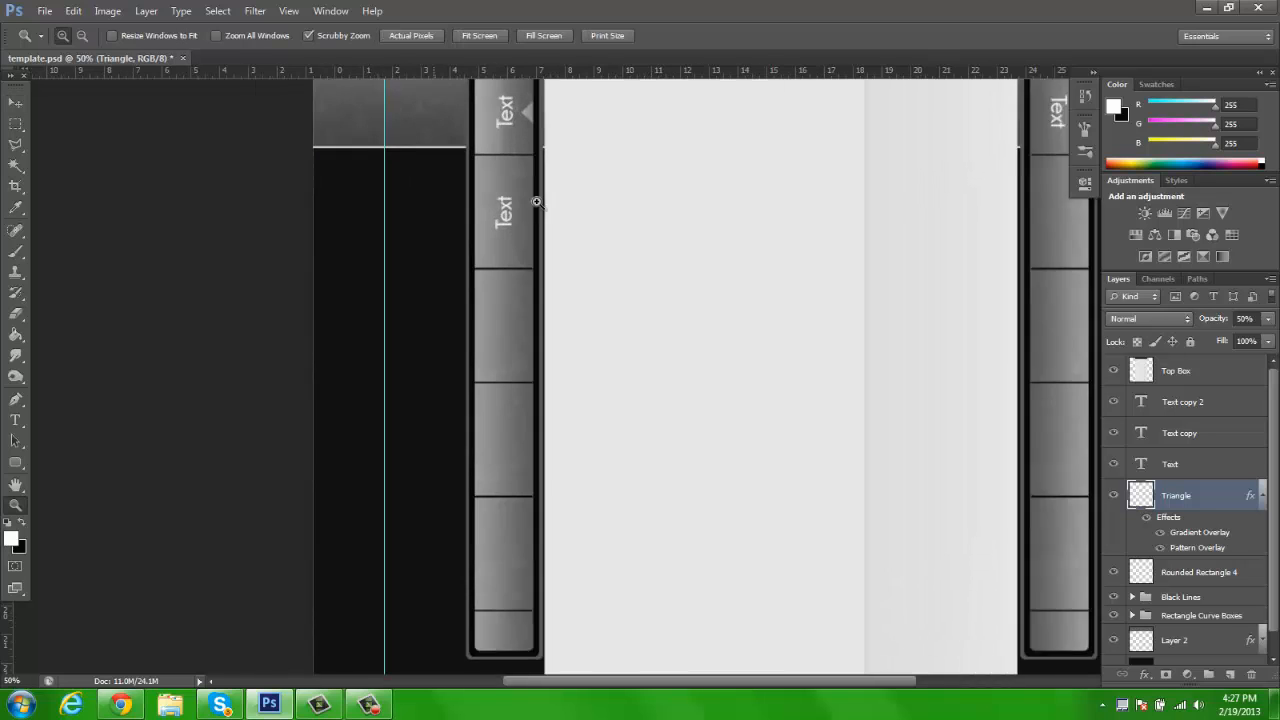
pyautogui.press('h')
pyautogui.moveTo(603, 143); pyautogui.dragTo(590, 186)
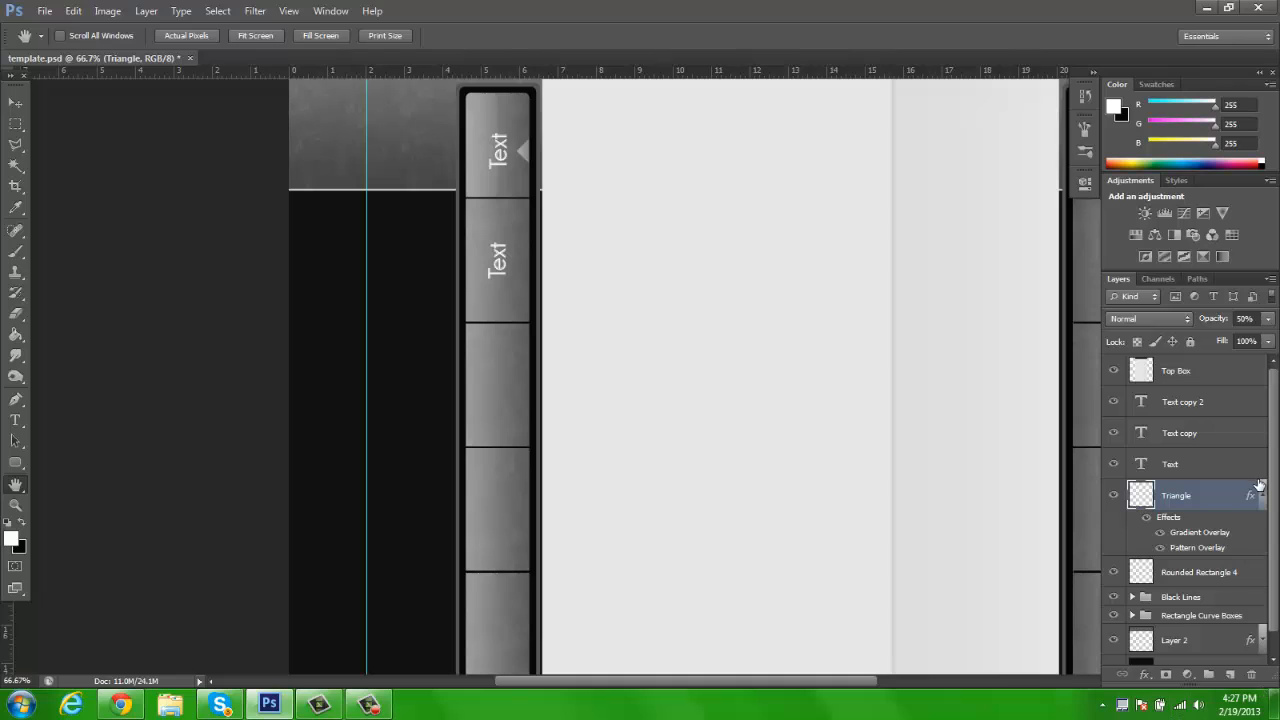
pyautogui.click(1260, 494)
pyautogui.click(1231, 675)
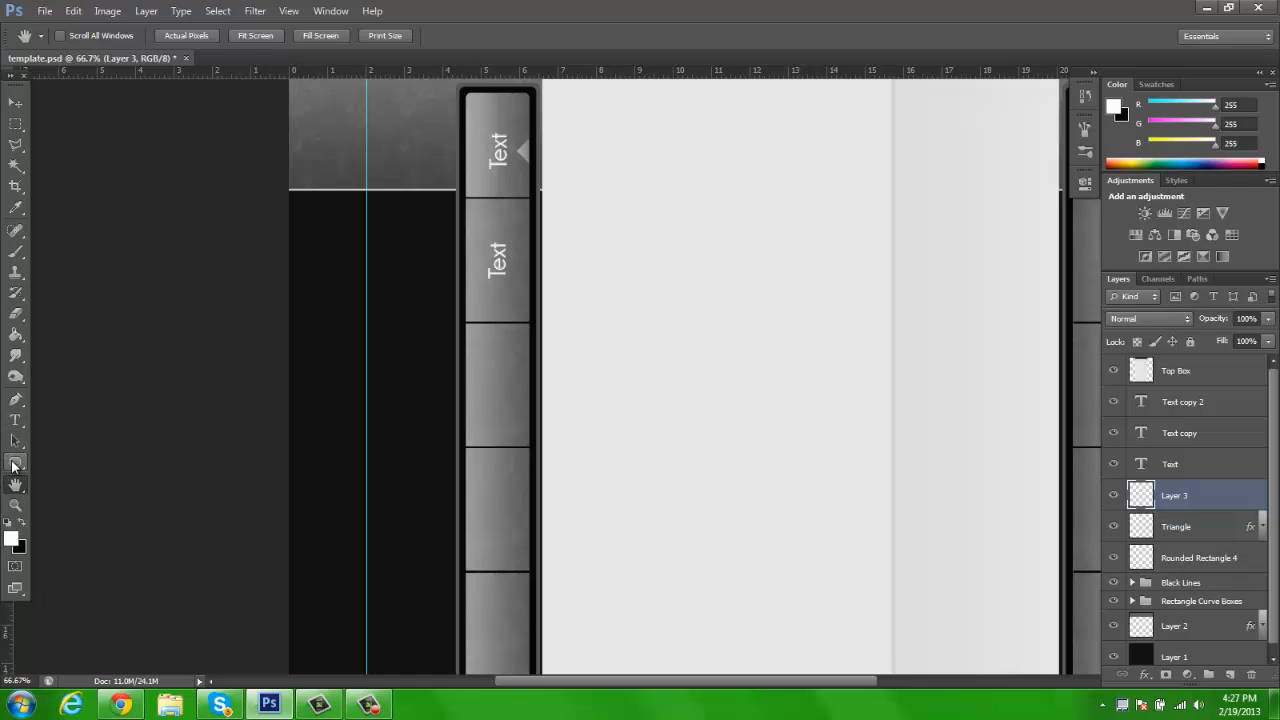
pyautogui.click(14, 463)
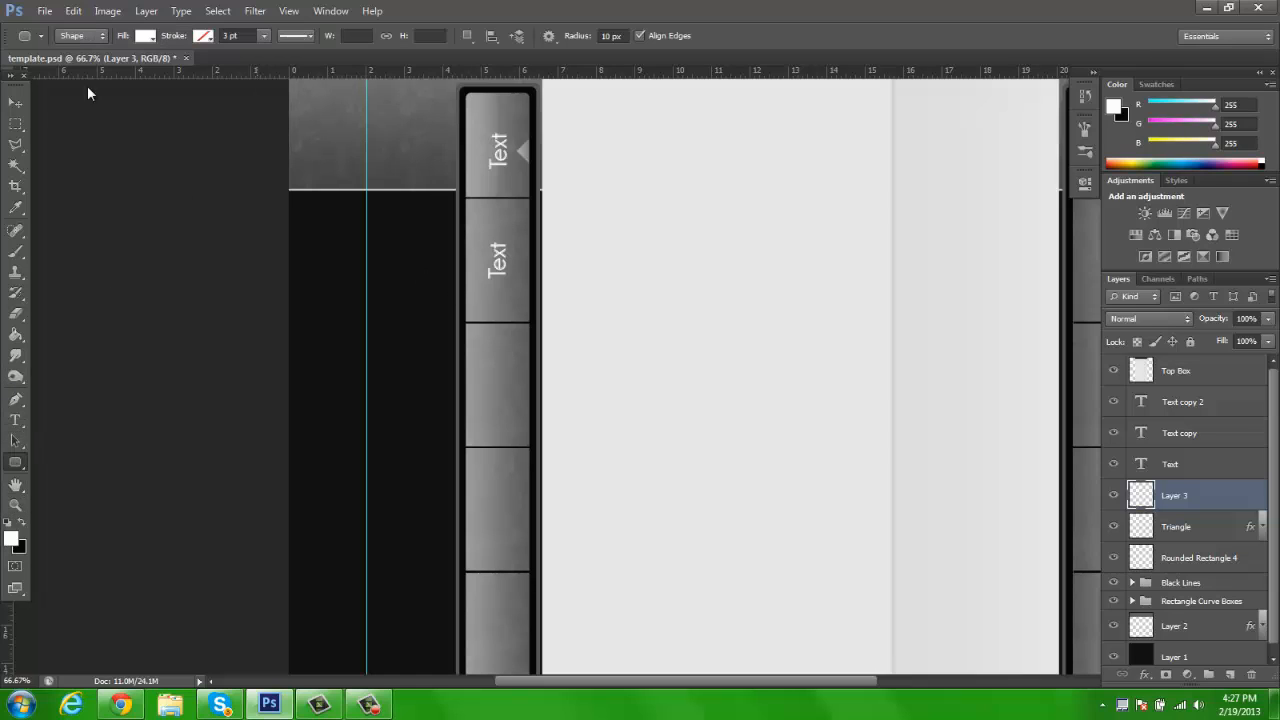
pyautogui.click(15, 125)
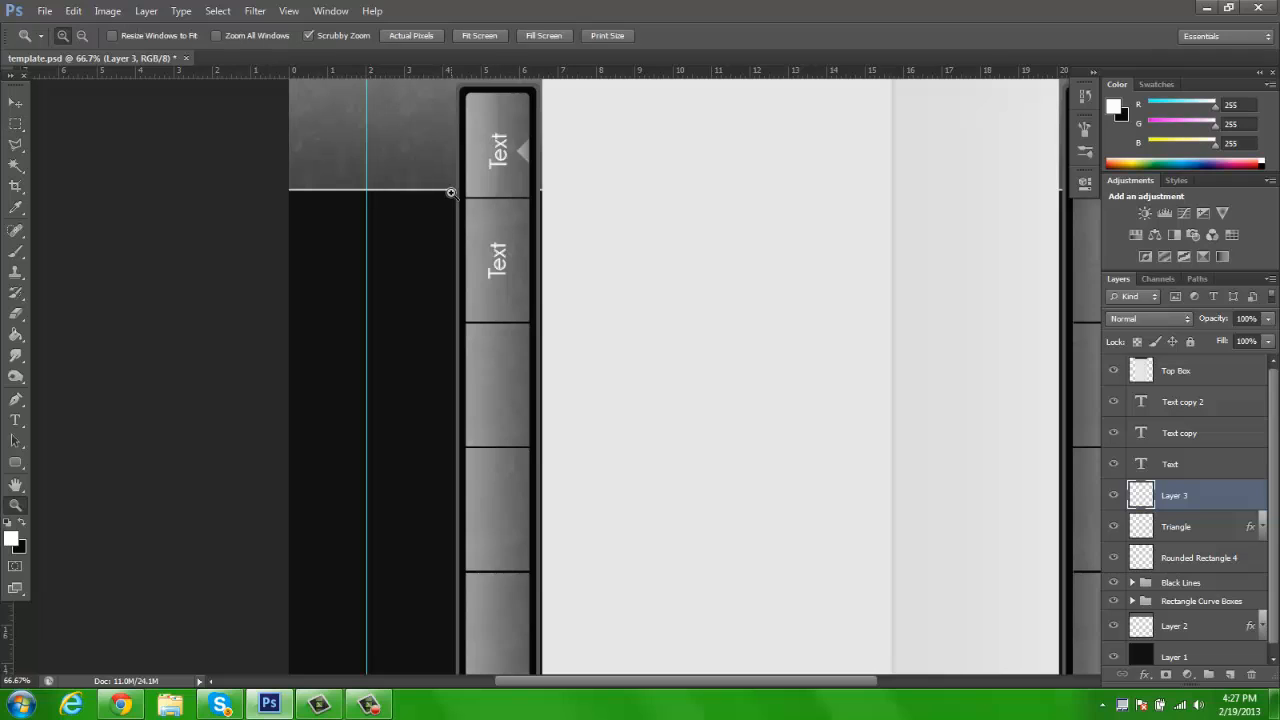
pyautogui.keyDown('ctrl'); pyautogui.click(376, 192); pyautogui.keyUp('ctrl')
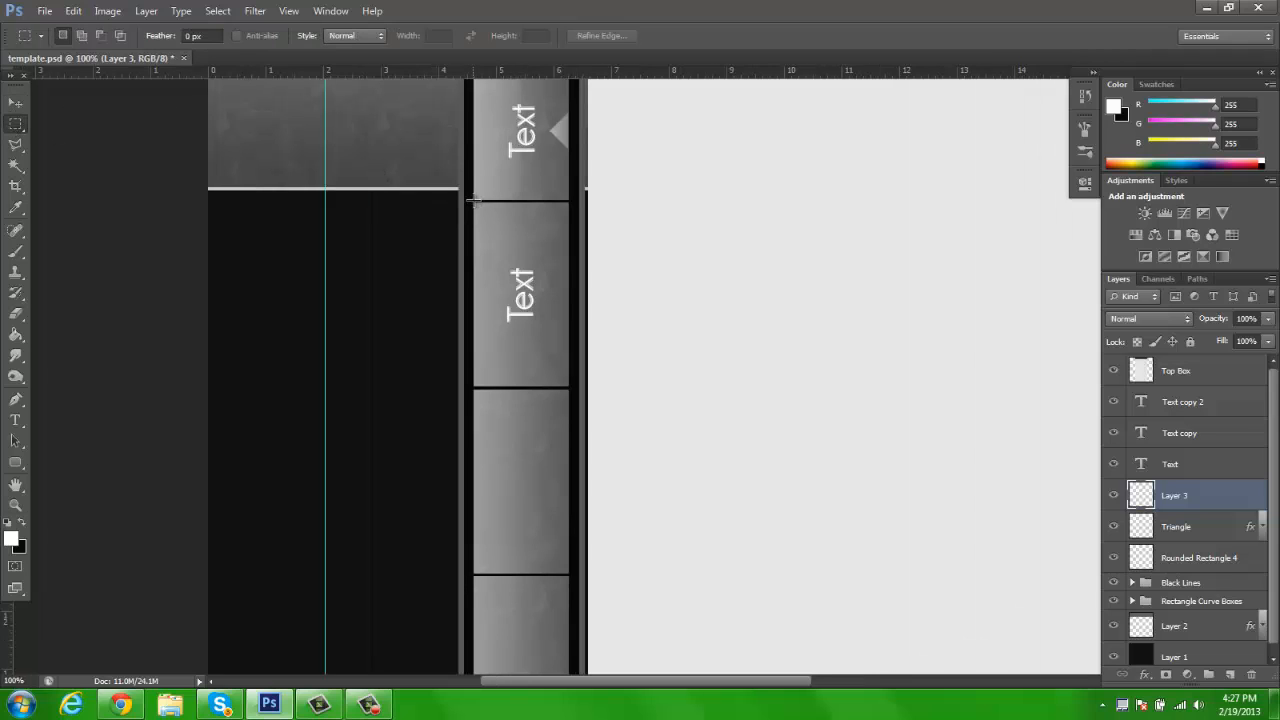
pyautogui.moveTo(475, 203); pyautogui.dragTo(560, 508)
pyautogui.click(15, 465)
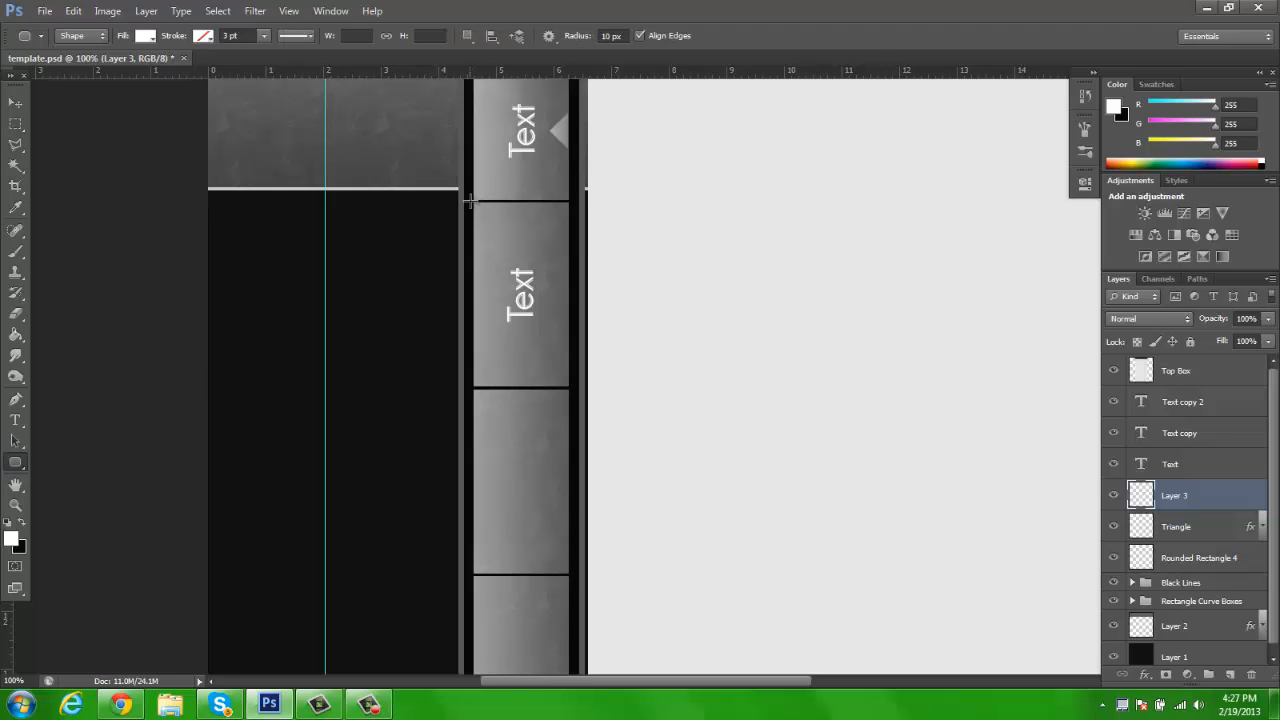
pyautogui.moveTo(472, 200); pyautogui.dragTo(566, 607)
# Step: Give the white rounded rectangle a Color Overlay in 101010, sampled from the black background
pyautogui.click(15, 104)
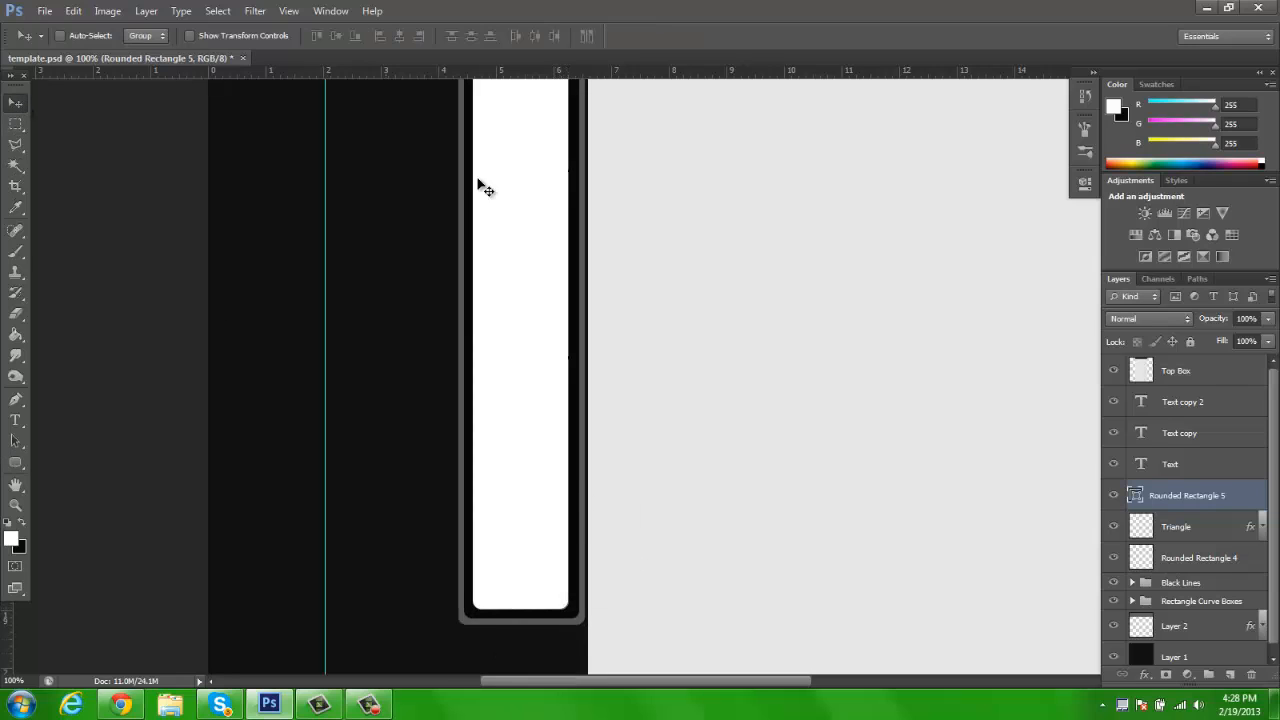
pyautogui.press('z')
pyautogui.click(486, 37)
pyautogui.click(14, 104)
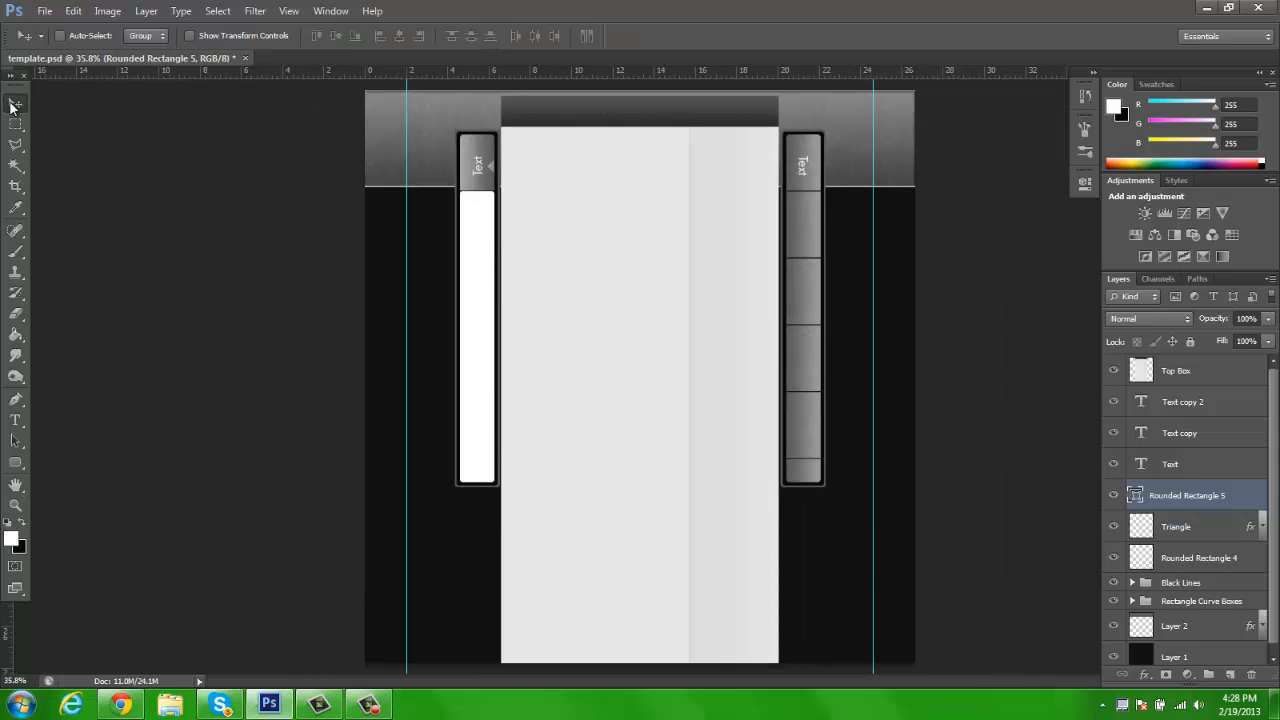
pyautogui.rightClick(1184, 513)
pyautogui.click(1152, 141)
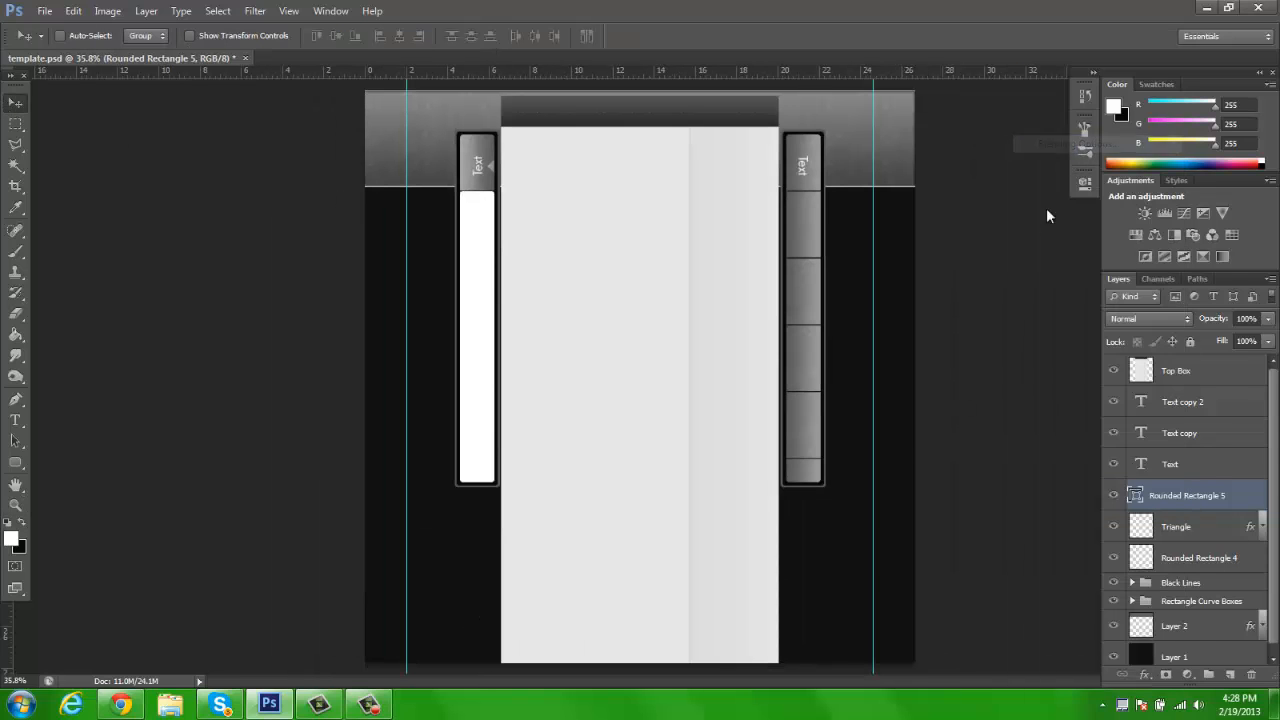
pyautogui.click(826, 257)
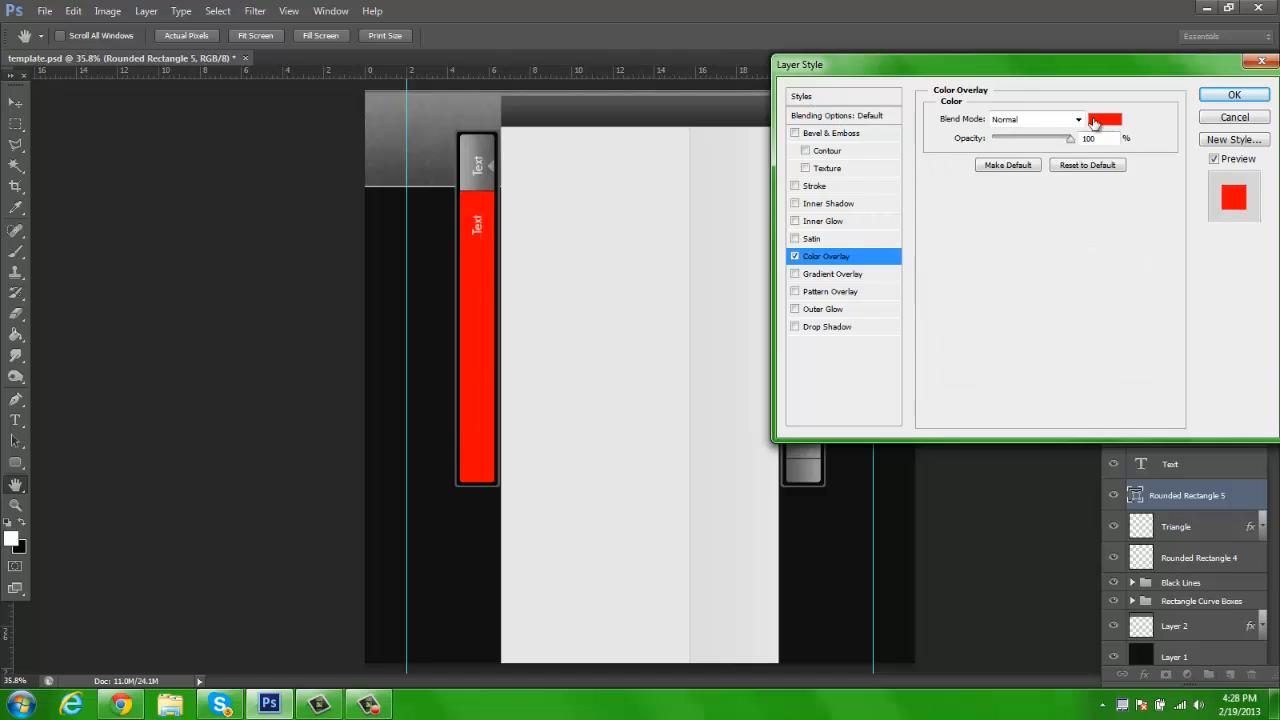
pyautogui.click(1102, 126)
pyautogui.click(445, 372)
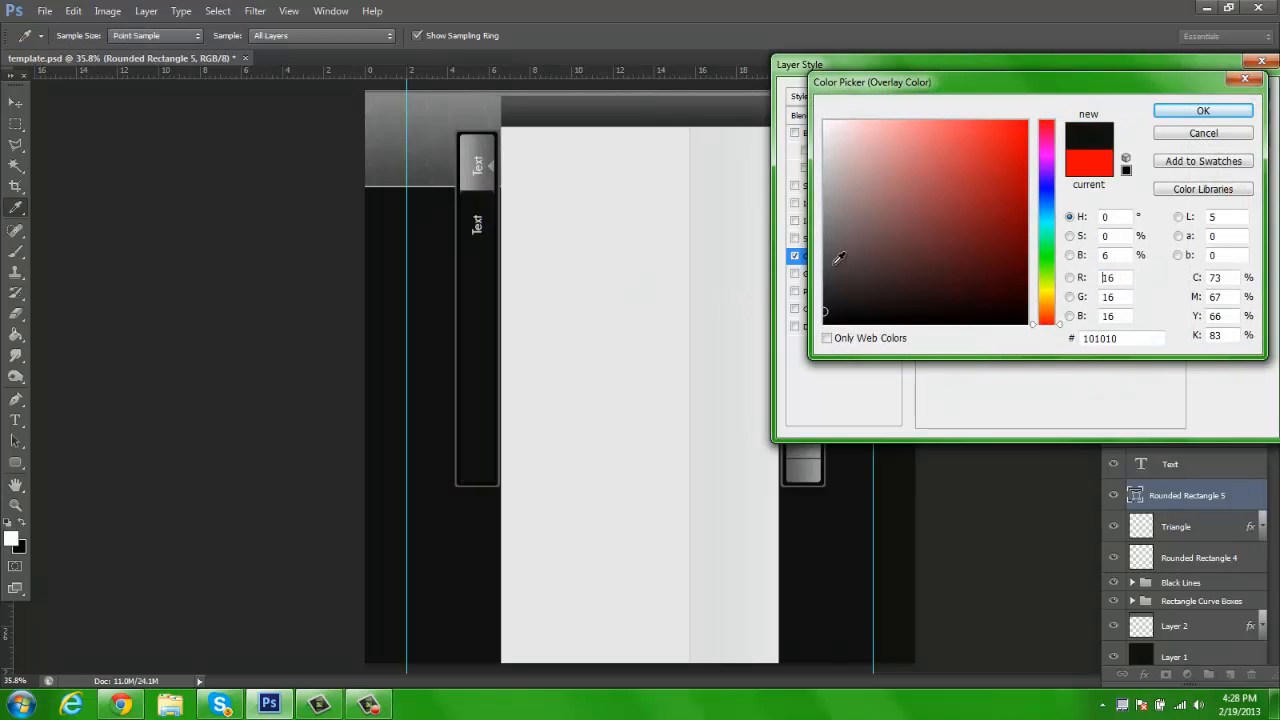
pyautogui.click(1168, 112)
# Step: Try the Soft Light blend mode for the colour overlay, return it to Normal and delete the rounded rectangle layer
pyautogui.click(1049, 120)
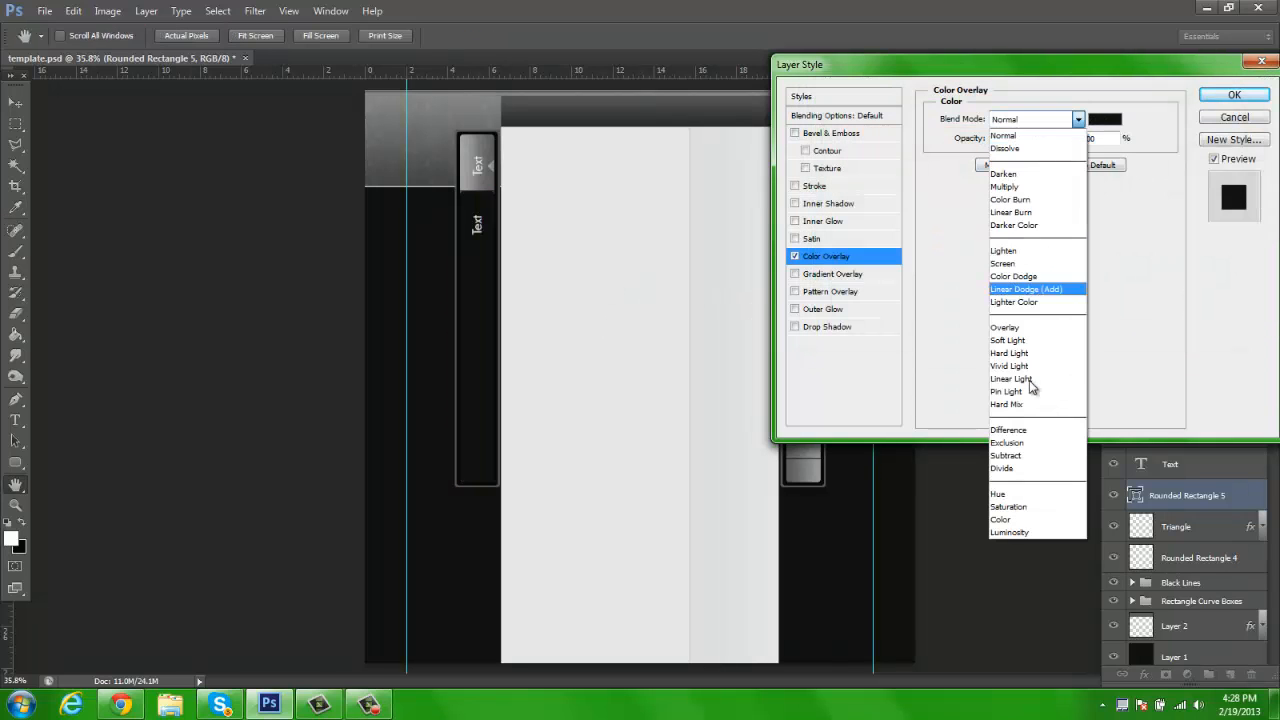
pyautogui.click(1027, 352)
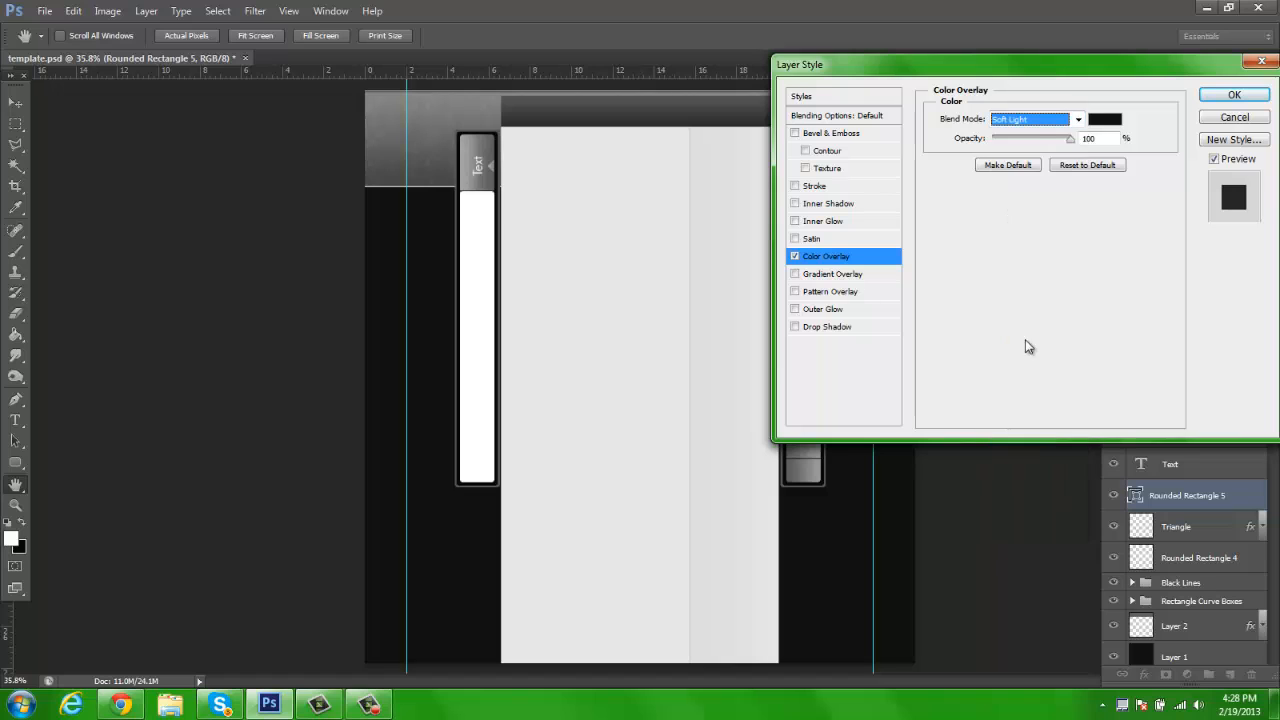
pyautogui.click(1035, 124)
pyautogui.click(1020, 135)
pyautogui.click(1234, 94)
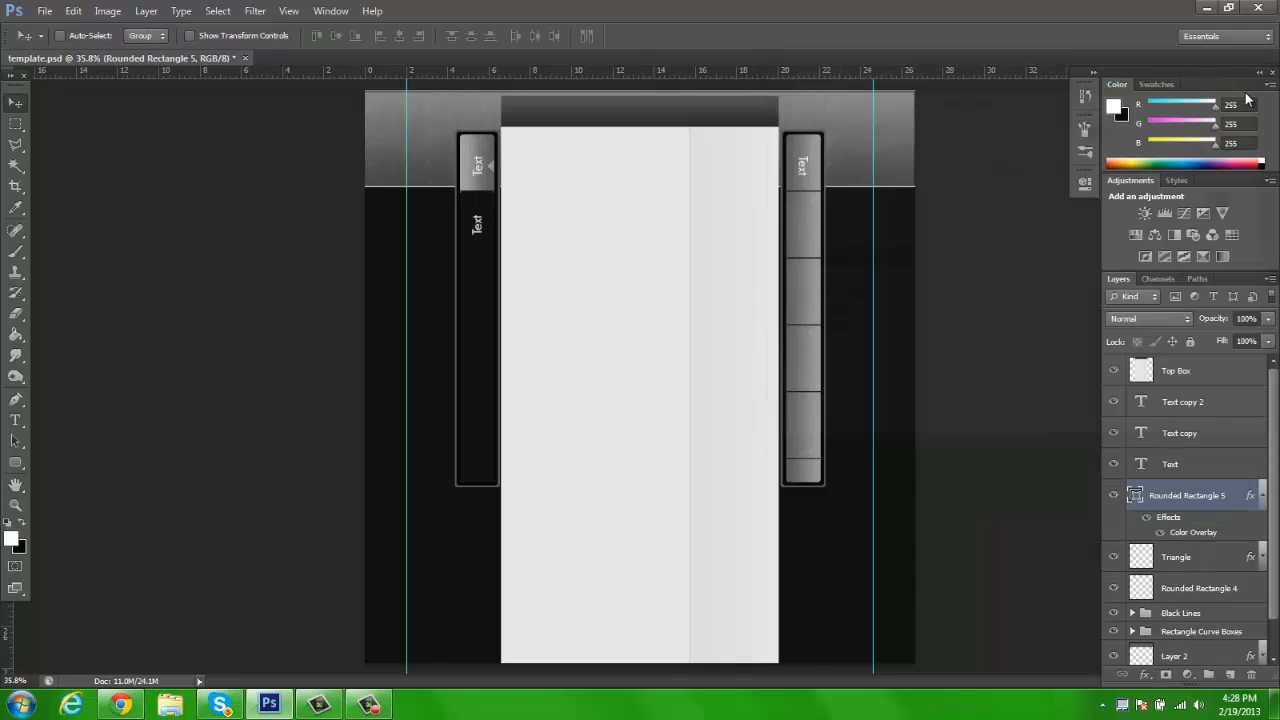
pyautogui.press('Delete')
# Step: Add a new layer above Triangle and set the foreground colour to dark grey 494949
pyautogui.click(1230, 675)
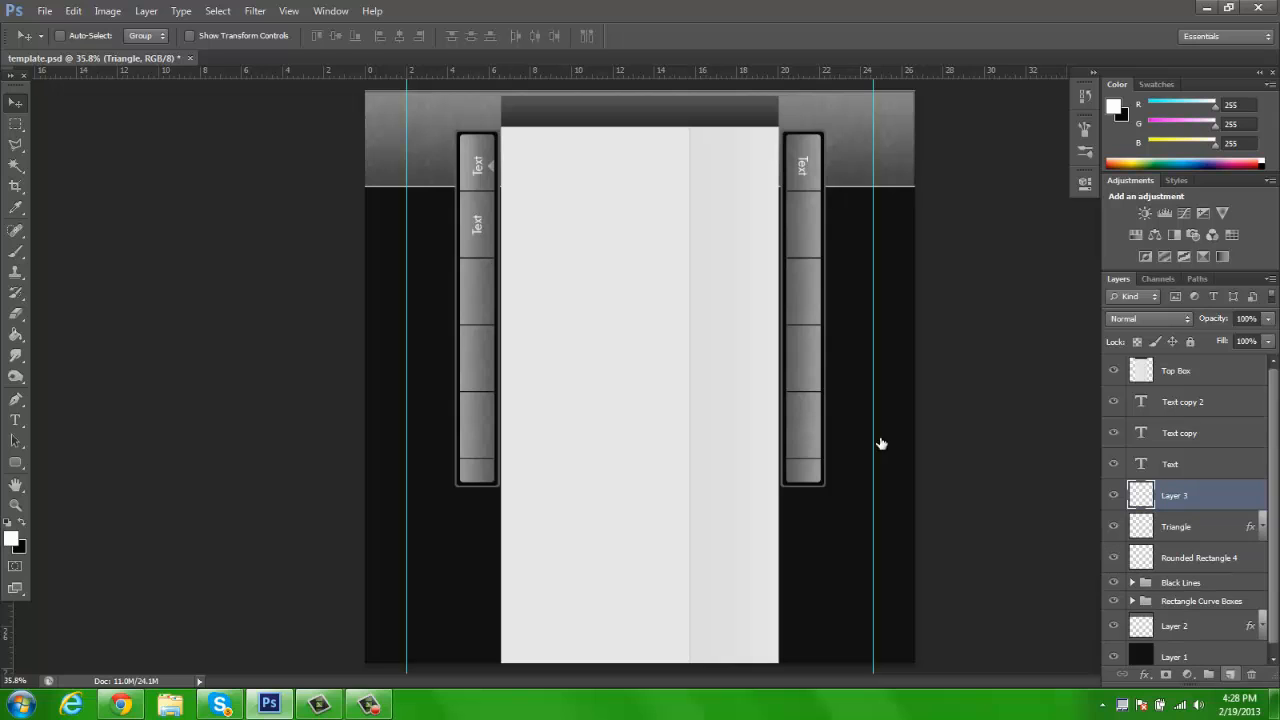
pyautogui.click(13, 541)
pyautogui.click(443, 420)
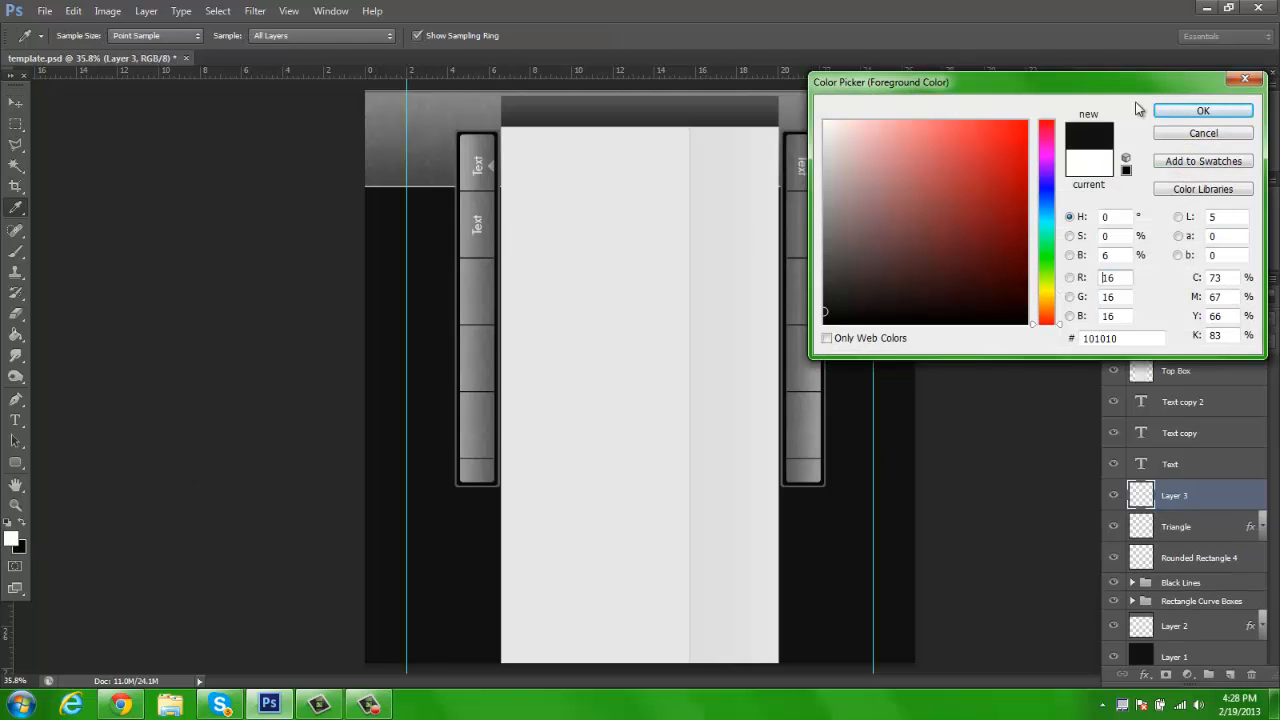
pyautogui.click(1170, 107)
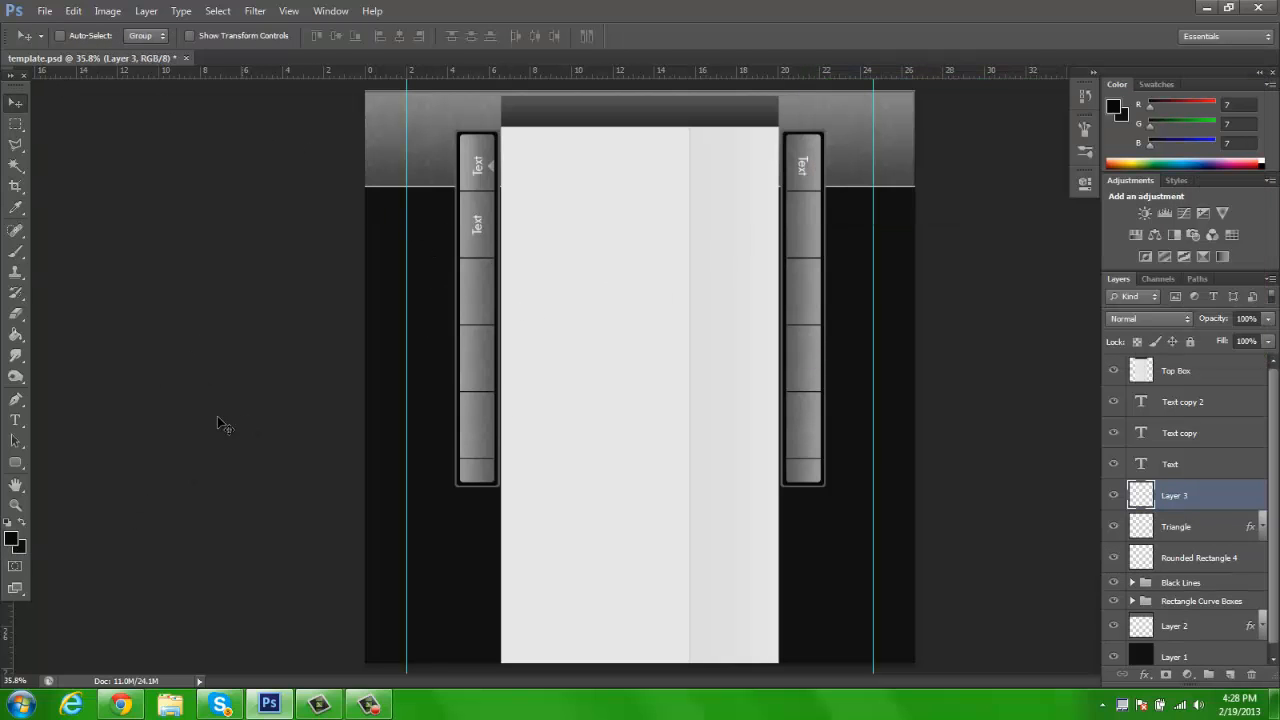
pyautogui.click(10, 543)
pyautogui.moveTo(858, 271); pyautogui.dragTo(815, 266)
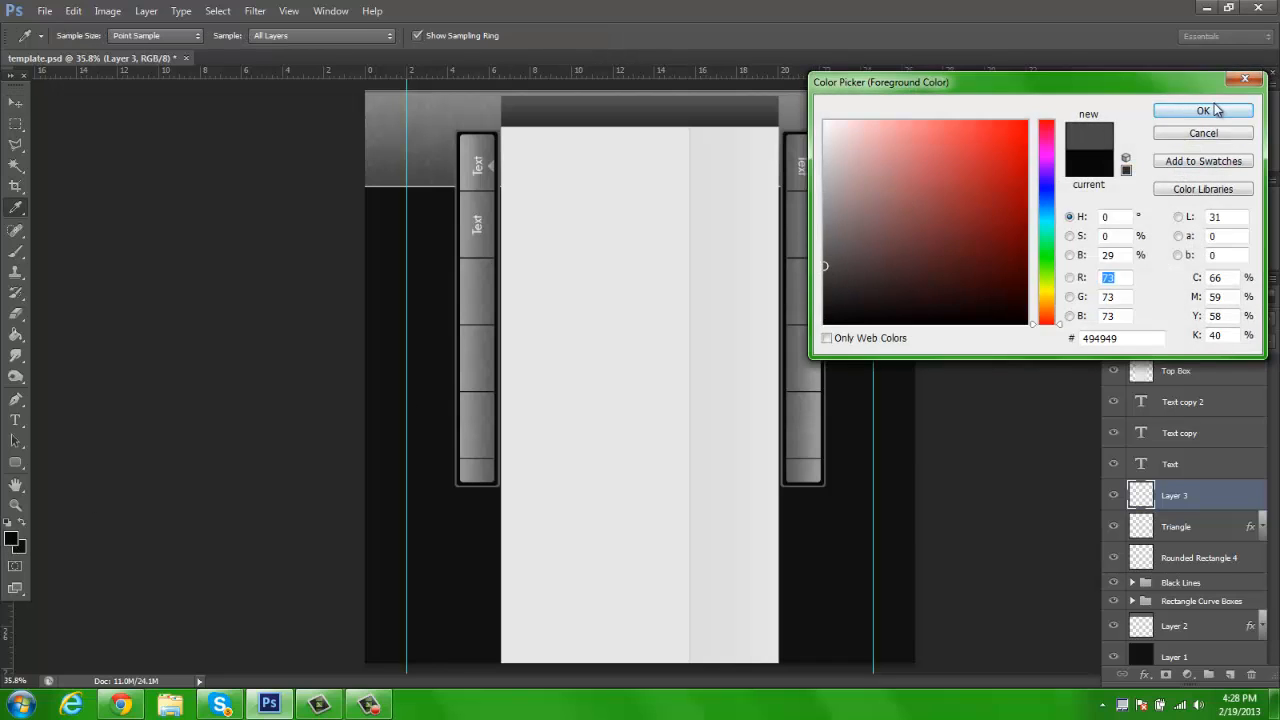
pyautogui.click(1215, 111)
# Step: Draw a grey rounded rectangle of about 118 by 1016 px, radius 10 px, from the left panel's second box to its lower end
pyautogui.press('z')
pyautogui.click(446, 271)
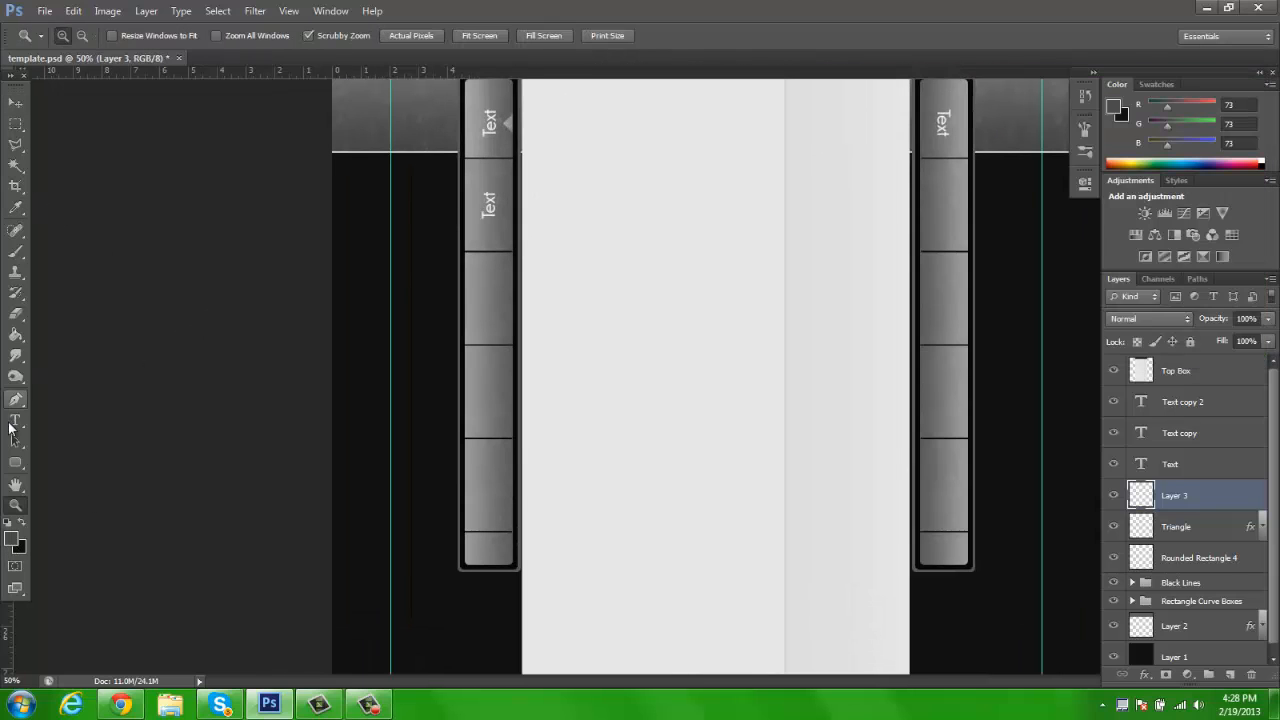
pyautogui.click(16, 460)
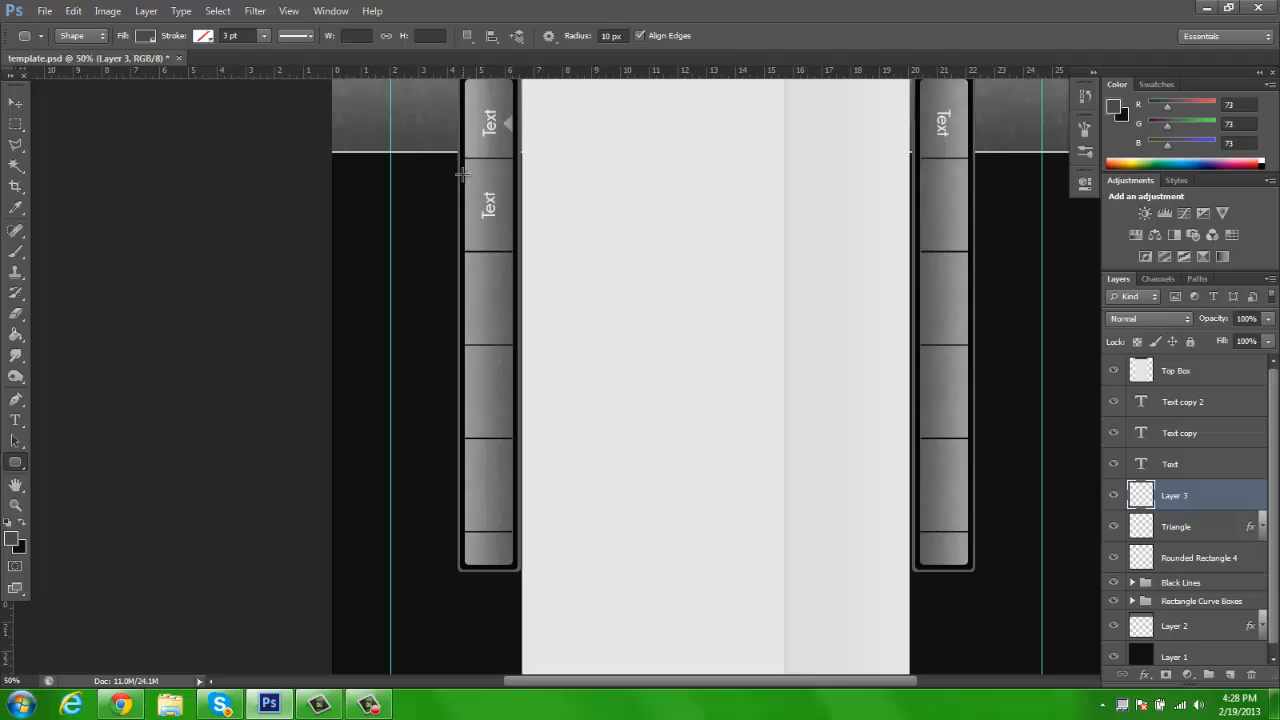
pyautogui.moveTo(464, 157); pyautogui.dragTo(510, 566)
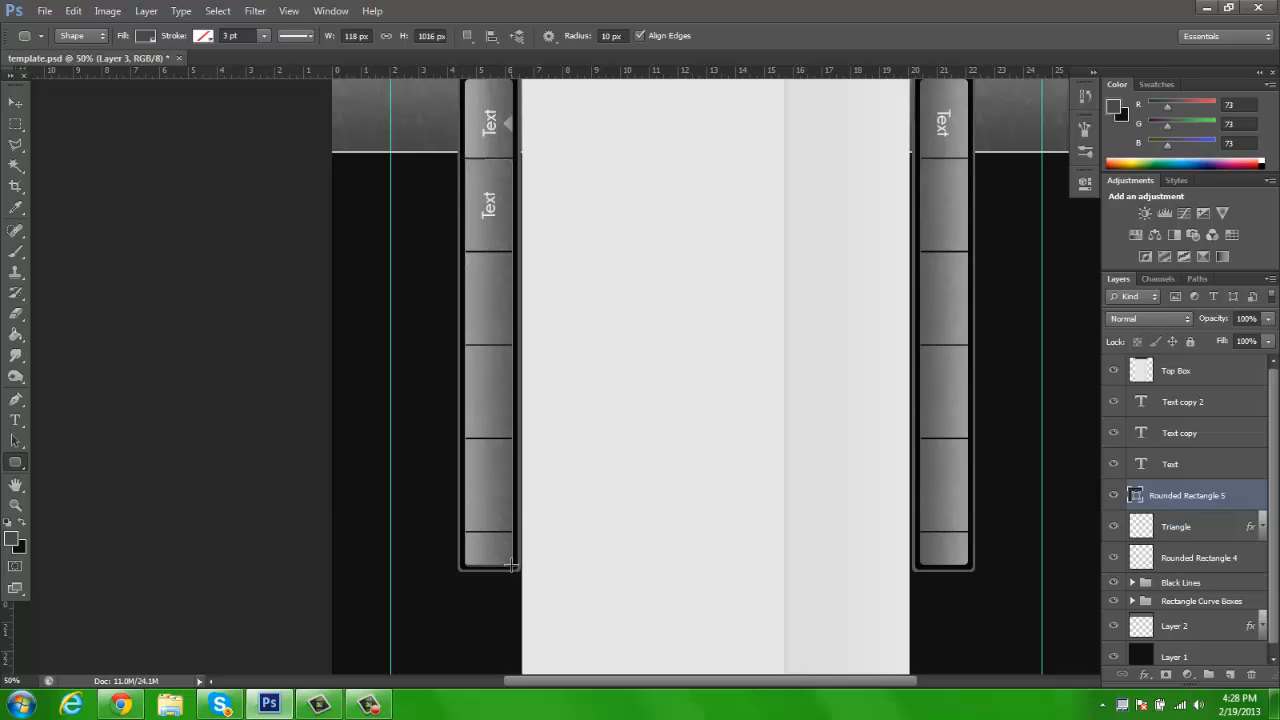
# Step: Set the blend mode of the grey rounded rectangle over the left panel to Soft Light
pyautogui.click(15, 103)
pyautogui.click(1148, 318)
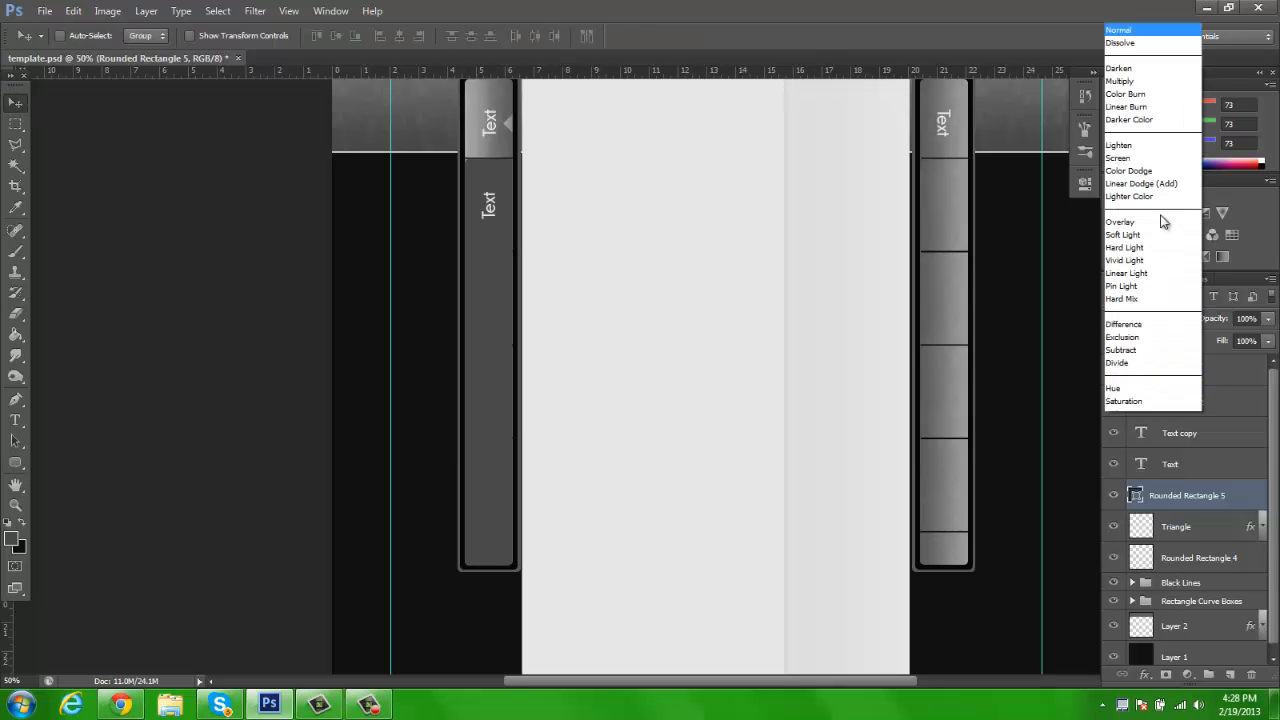
pyautogui.click(1160, 214)
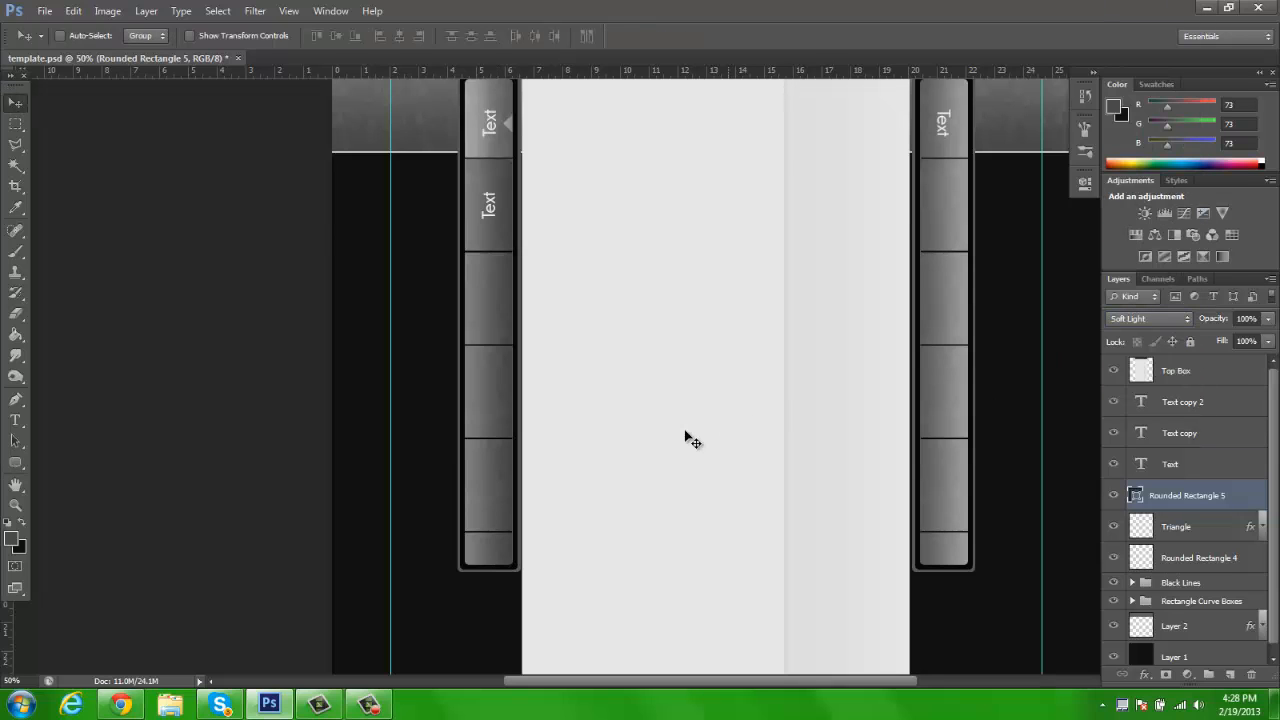
pyautogui.scroll(3, 690, 438)
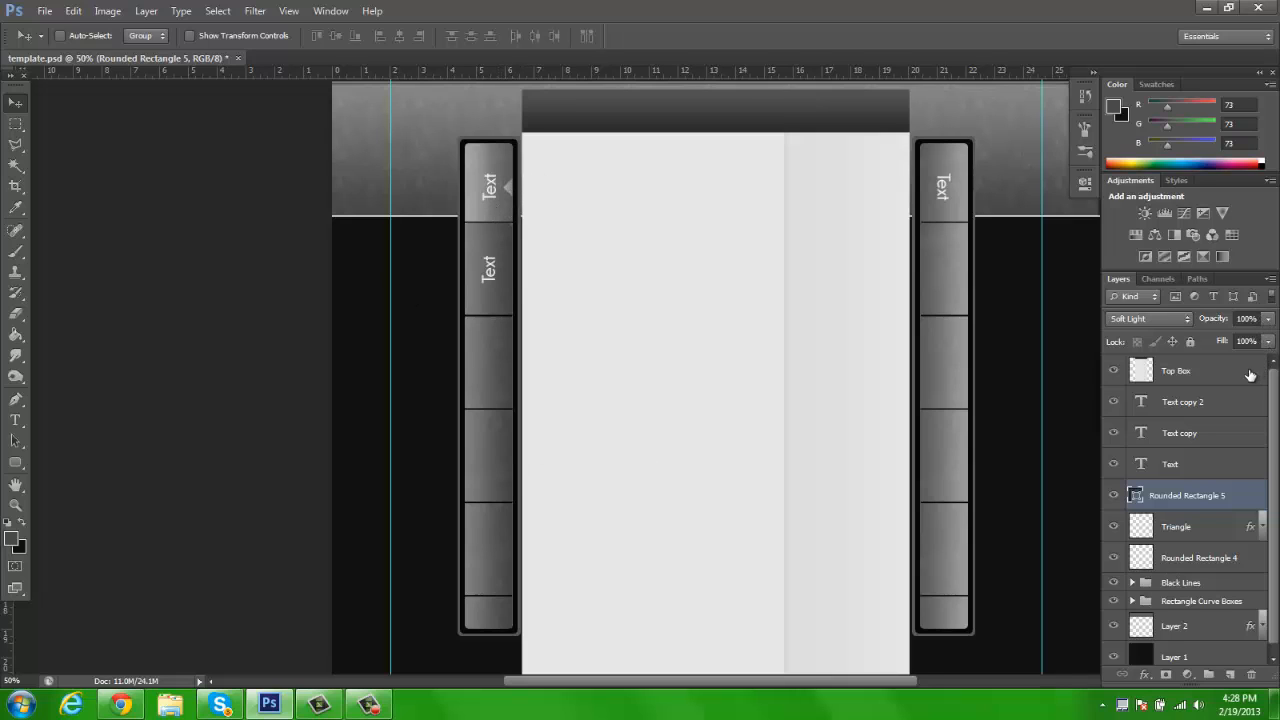
# Step: Try doubling the Soft Light shading with a duplicate of the rounded rectangle layer, undo it and view the whole canvas
pyautogui.hotkey('ctrl', 'j')
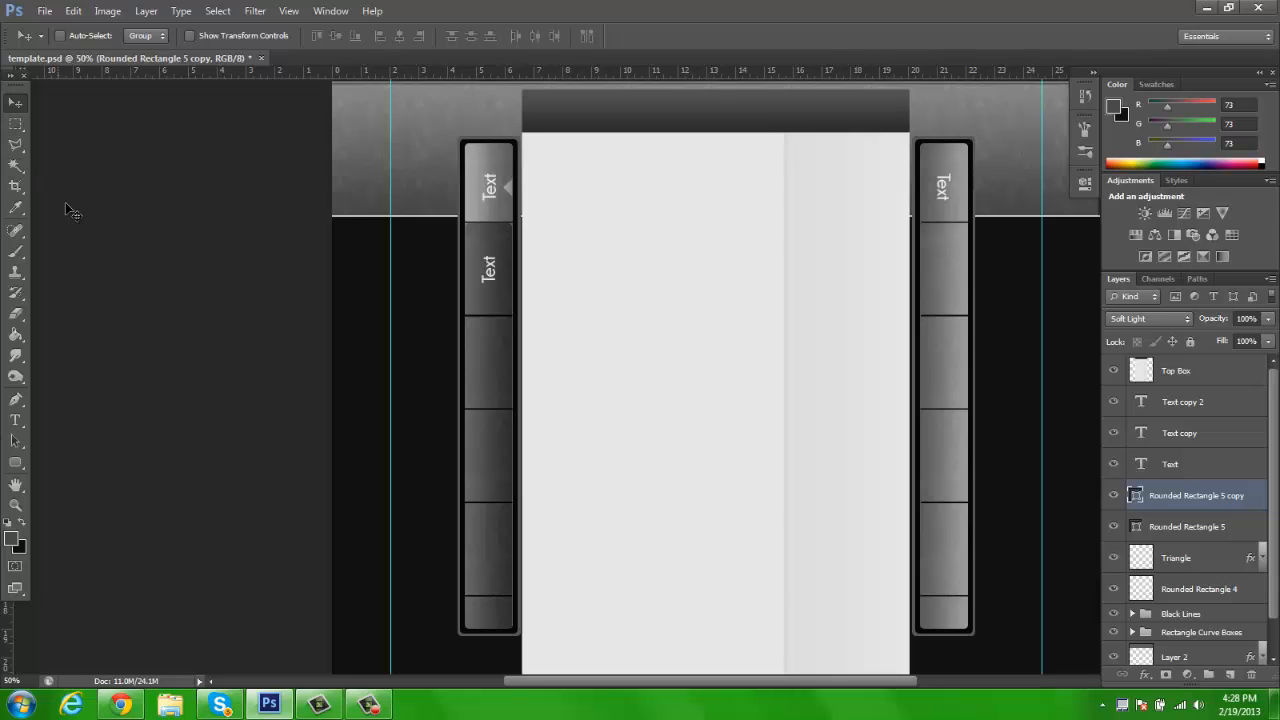
pyautogui.hotkey('ctrl', 'z')
pyautogui.press('z')
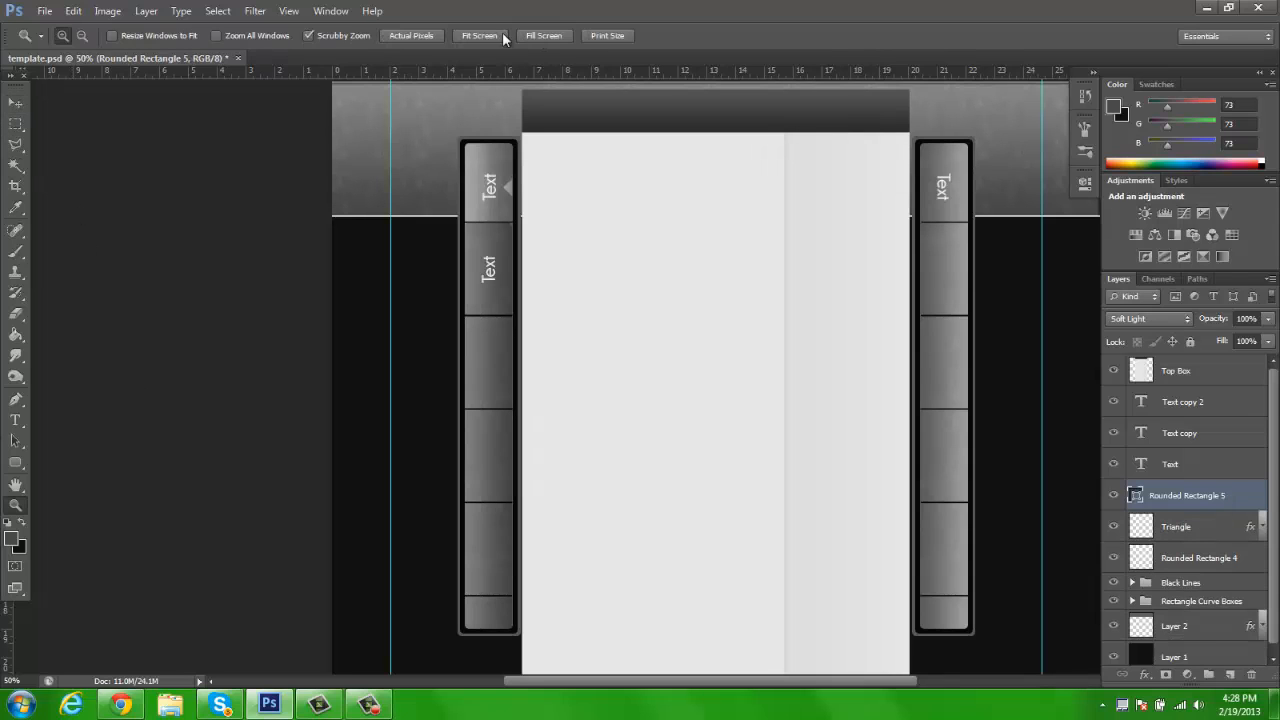
pyautogui.click(460, 37)
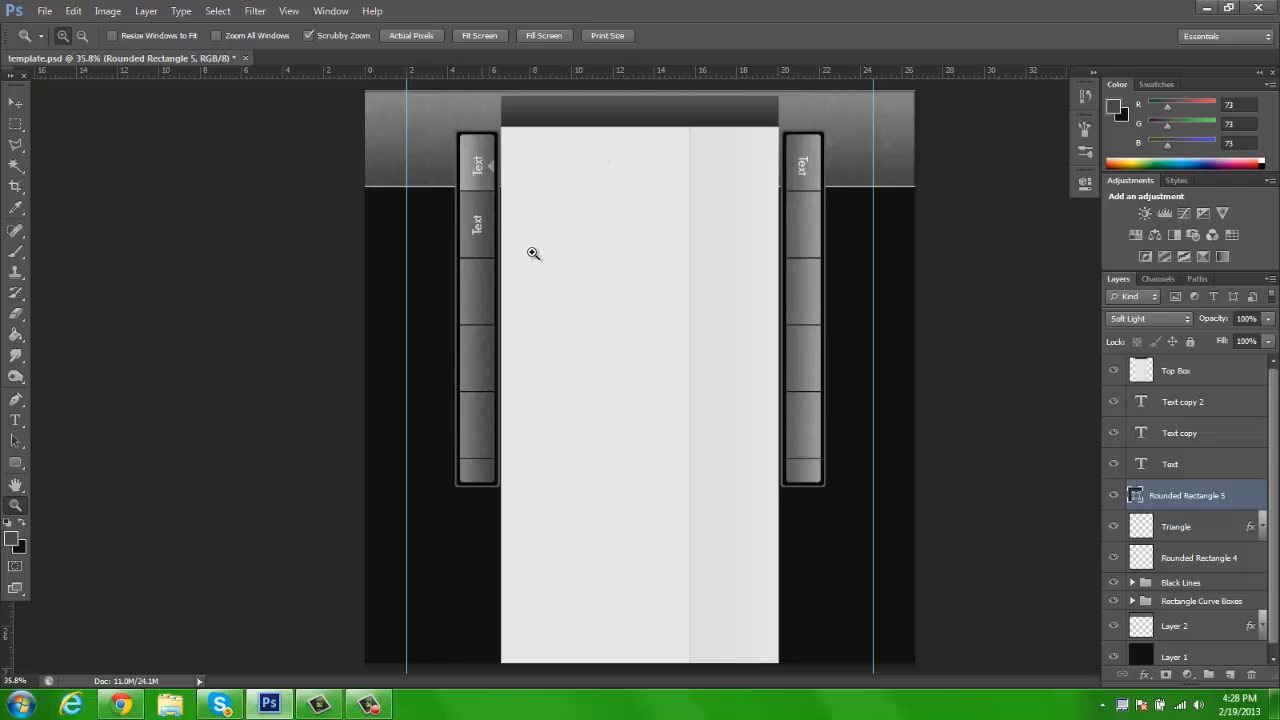
# Step: Delete the Text copy 2 and Text copy layers, keeping only the original Text layer
pyautogui.click(14, 103)
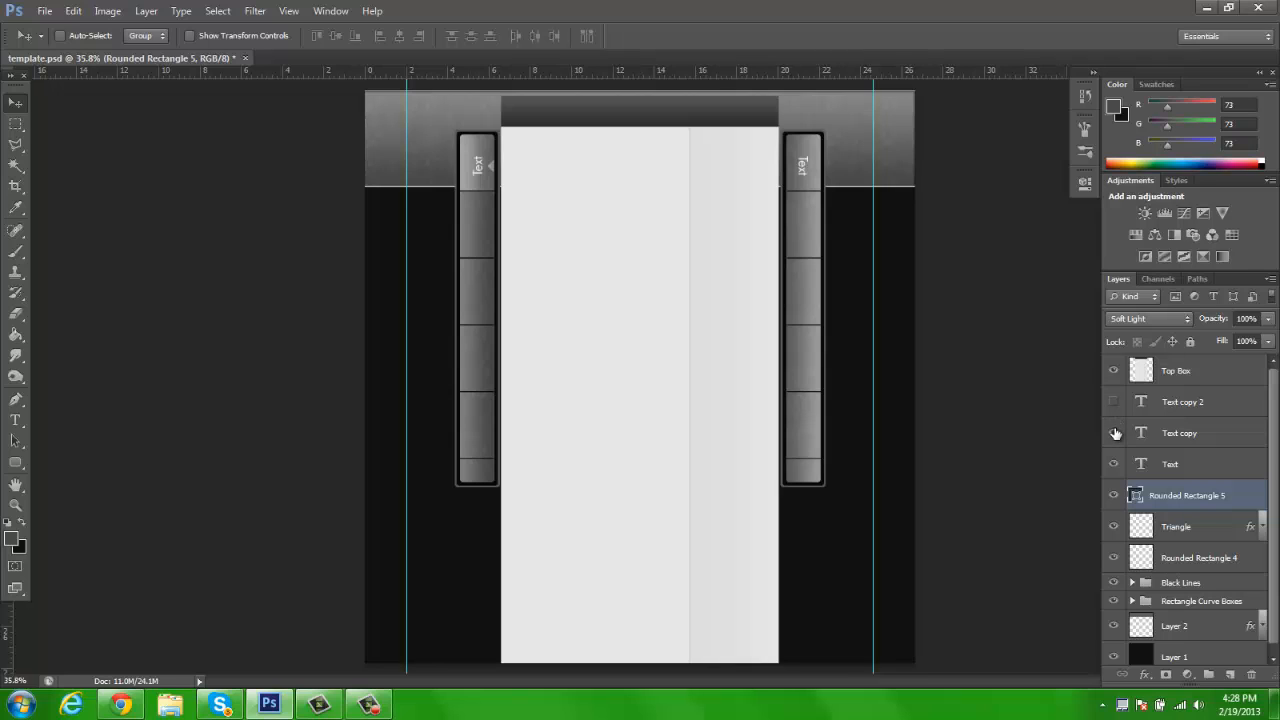
pyautogui.click(1183, 404)
pyautogui.press('Delete')
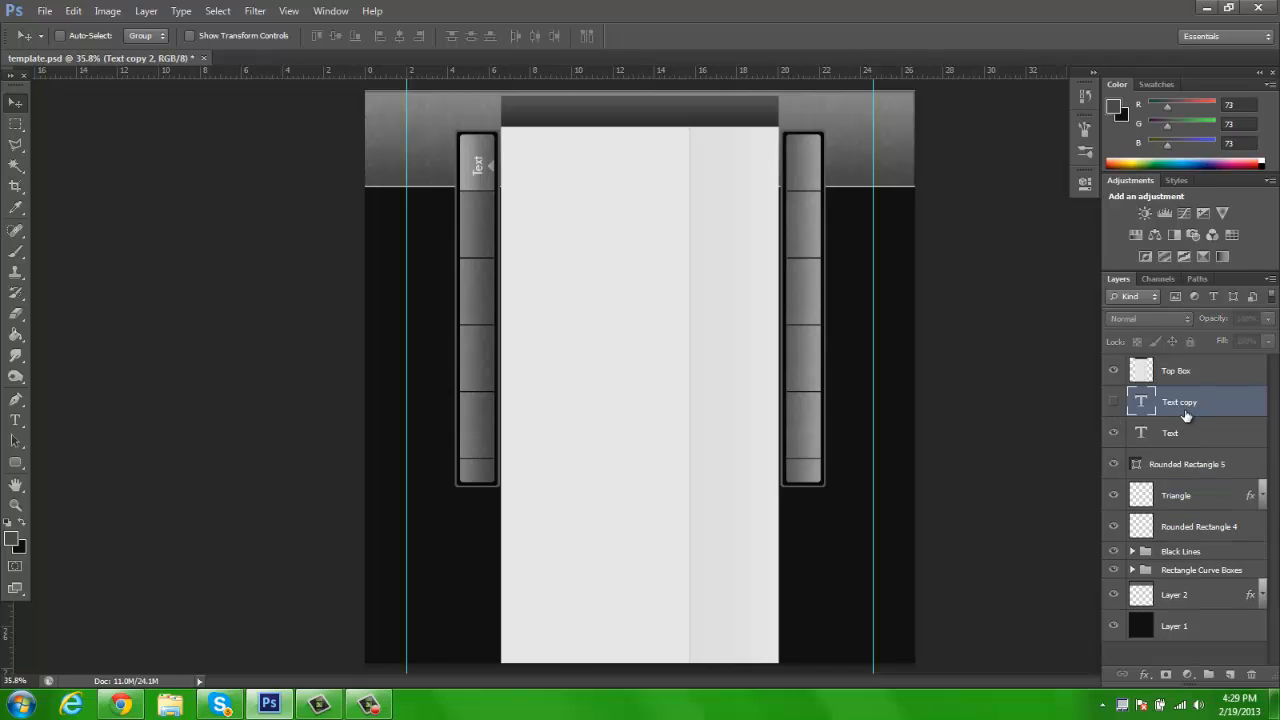
pyautogui.press('Delete')
# Step: Hide Rounded Rectangle 5, Triangle, Rounded Rectangle 4, Black Lines, Rectangle Curve Boxes and Layer 2
pyautogui.click(1168, 445)
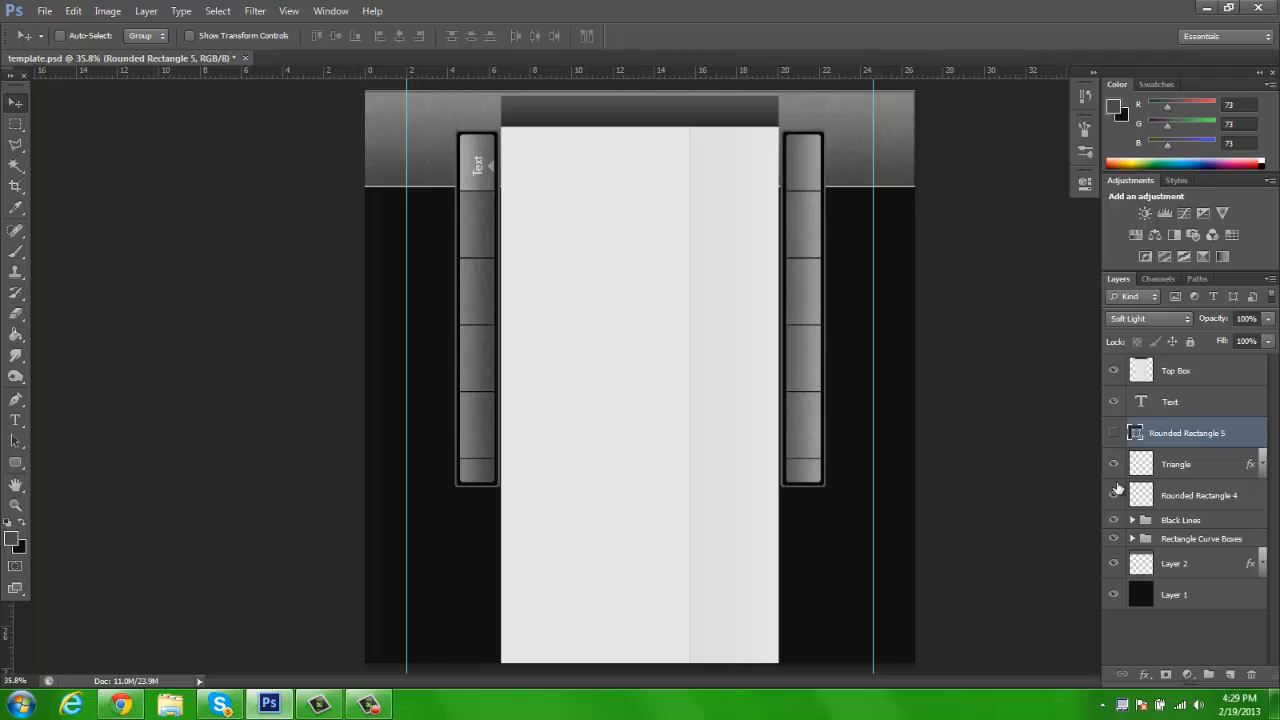
pyautogui.click(1115, 566)
pyautogui.click(1115, 566)
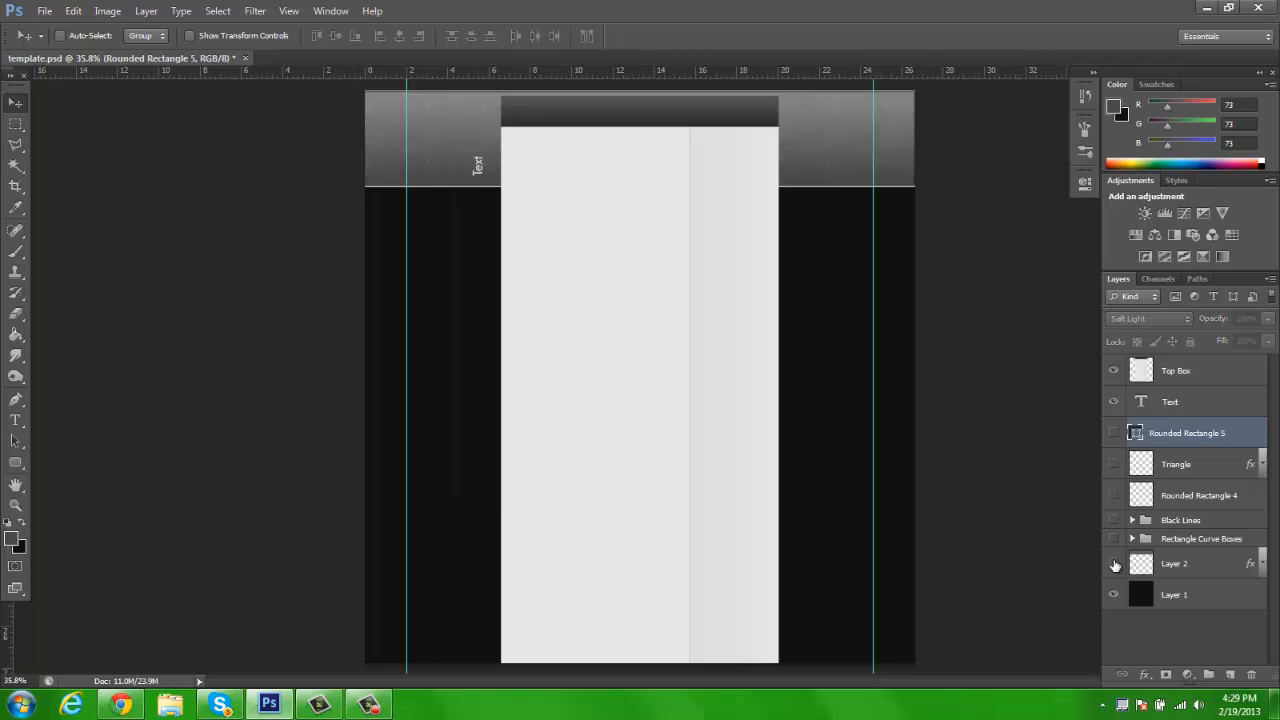
pyautogui.click(1115, 566)
# Step: Select the Text layer and hide the rulers, with the text area magnified to 50%
pyautogui.click(1160, 401)
pyautogui.press('z')
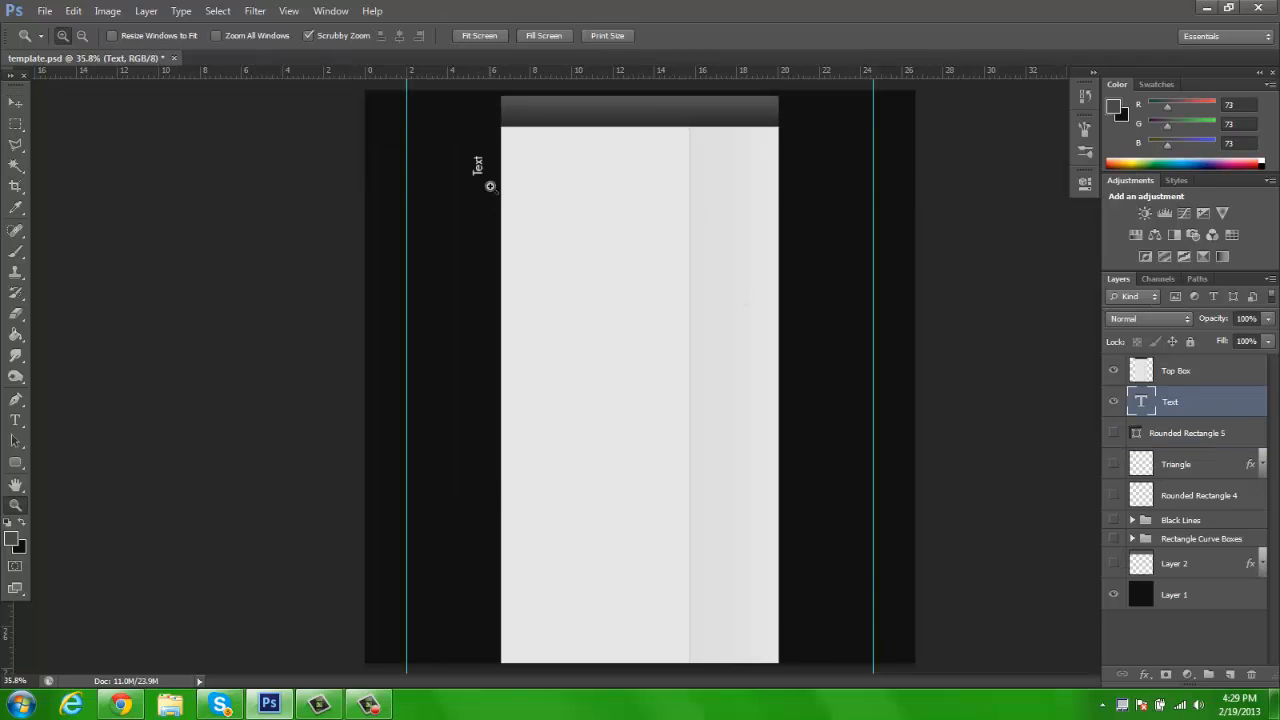
pyautogui.click(446, 171)
pyautogui.press('h')
pyautogui.moveTo(631, 137); pyautogui.dragTo(649, 212)
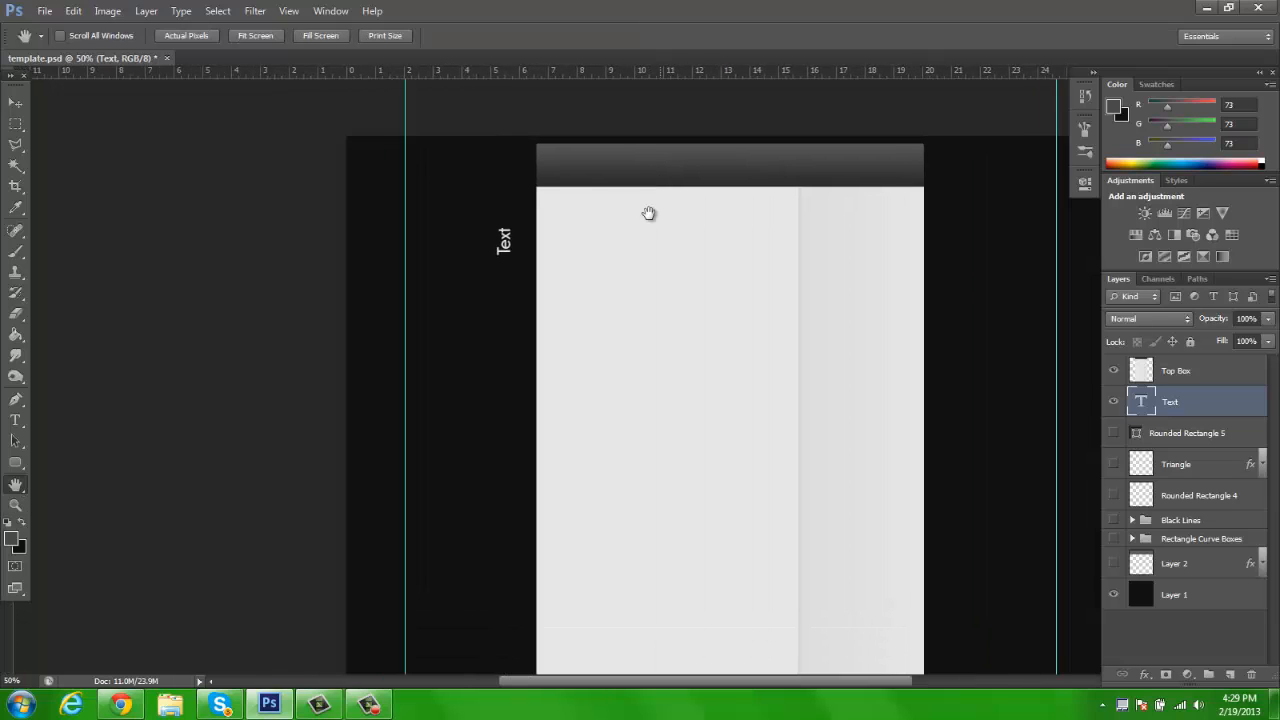
pyautogui.hotkey('ctrl', 'r')
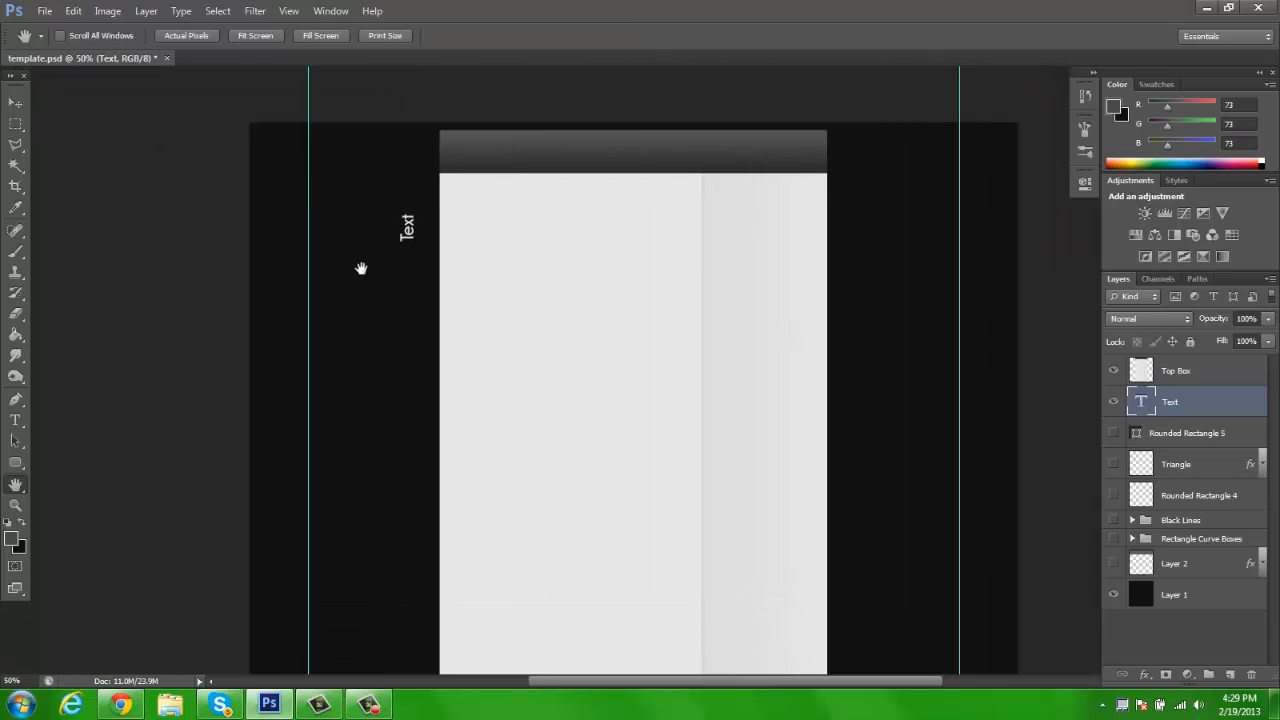
# Step: Rotate the vertical text to a shallow upward slant and move it slightly higher beside the white content area
pyautogui.press('v')
pyautogui.hotkey('ctrl', 't')
pyautogui.moveTo(366, 123); pyautogui.dragTo(480, 92)
pyautogui.press('Return')
pyautogui.moveTo(466, 220); pyautogui.dragTo(459, 195)
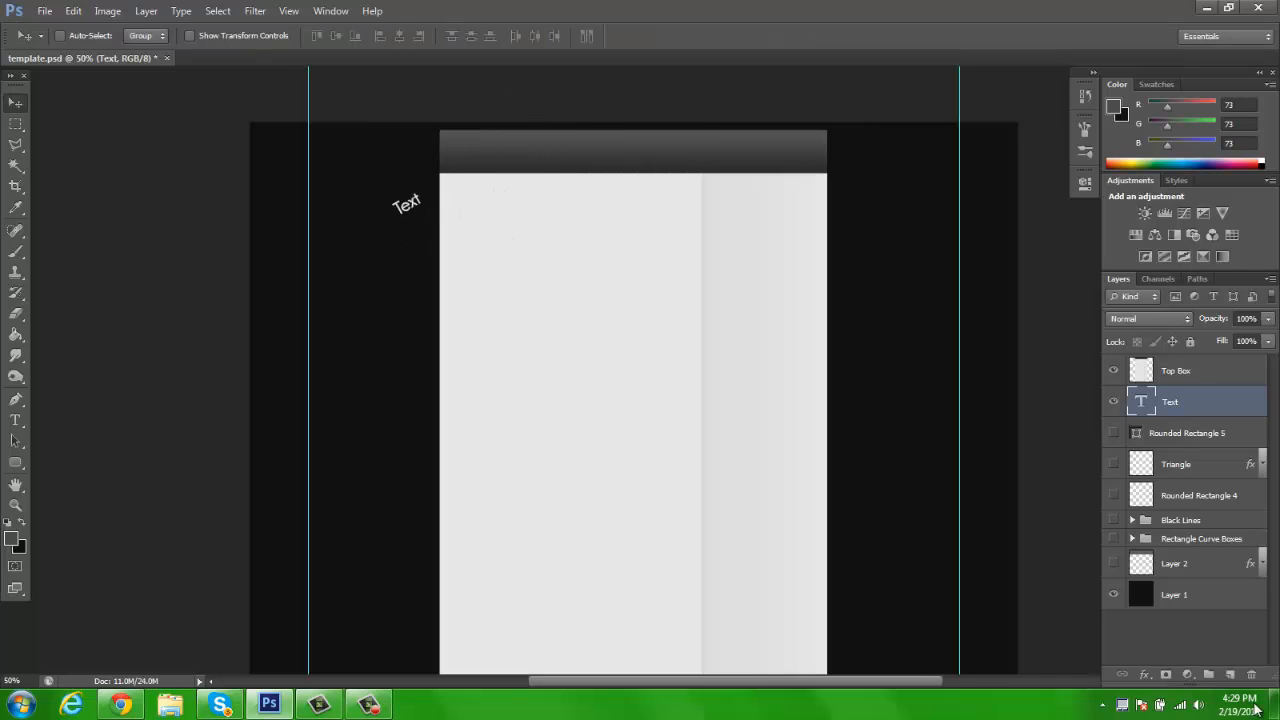
# Step: Group the layers from Rounded Rectangle 5 down to Layer 2, including the Black Lines and Rectangle Curve Boxes groups
pyautogui.click(1183, 433)
pyautogui.keyDown('ctrl'); pyautogui.click(1181, 465); pyautogui.keyUp('ctrl')
pyautogui.keyDown('ctrl'); pyautogui.click(1184, 495); pyautogui.keyUp('ctrl')
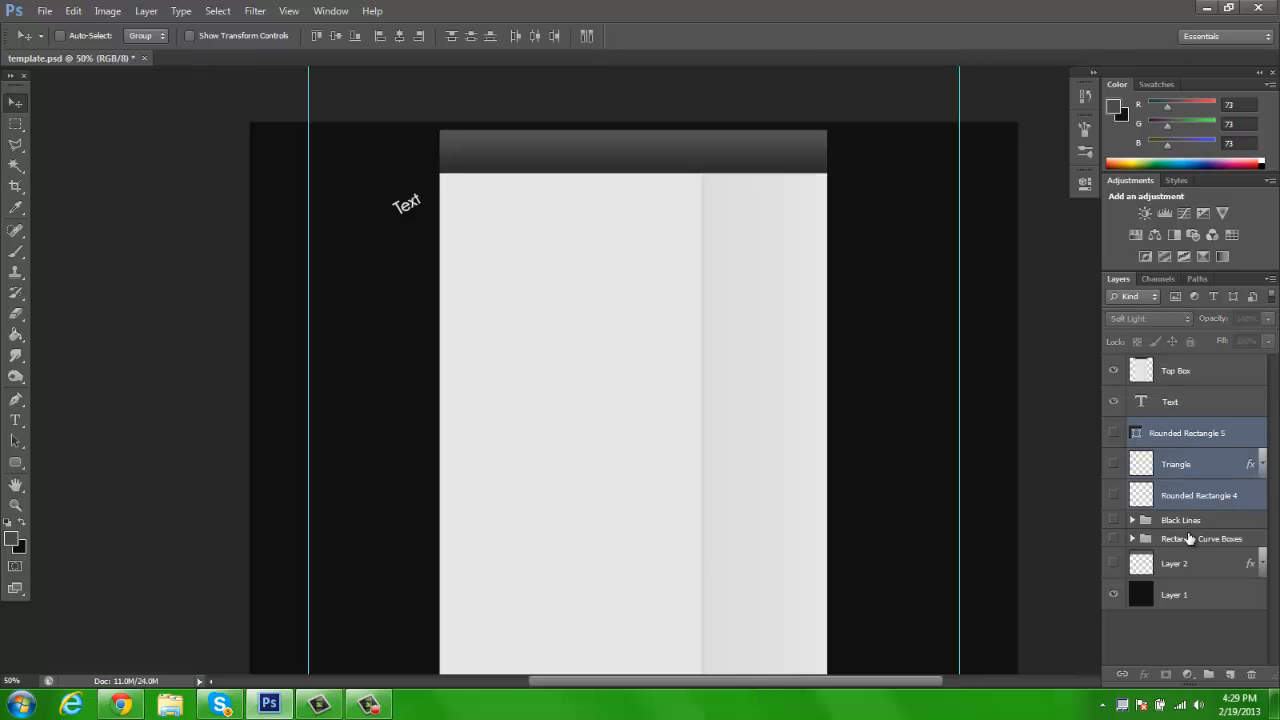
pyautogui.keyDown('ctrl'); pyautogui.click(1188, 539); pyautogui.keyUp('ctrl')
pyautogui.keyDown('ctrl'); pyautogui.click(1184, 522); pyautogui.keyUp('ctrl')
pyautogui.keyDown('ctrl'); pyautogui.click(1178, 565); pyautogui.keyUp('ctrl')
pyautogui.hotkey('ctrl', 'g')
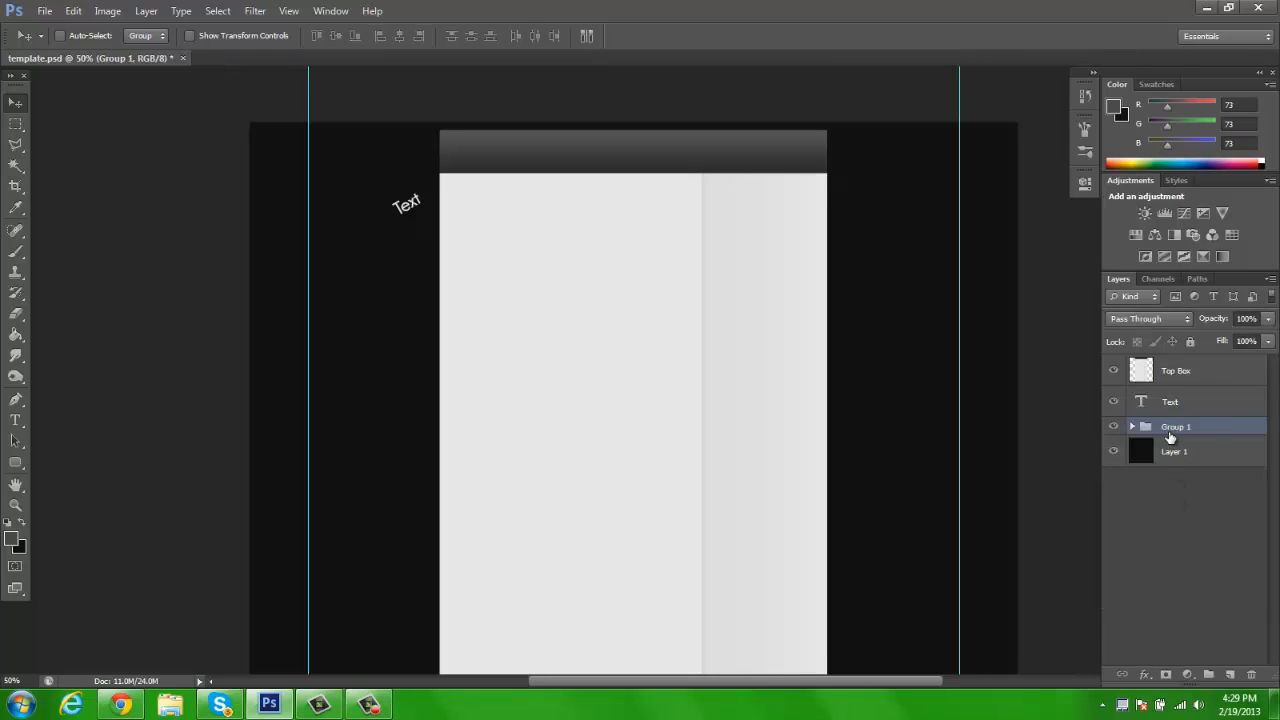
# Step: Rename the new layer group as Background 1
pyautogui.doubleClick(1176, 428)
pyautogui.write('Background 2')
pyautogui.press('BackSpace')
pyautogui.write('1')
pyautogui.press('Return')
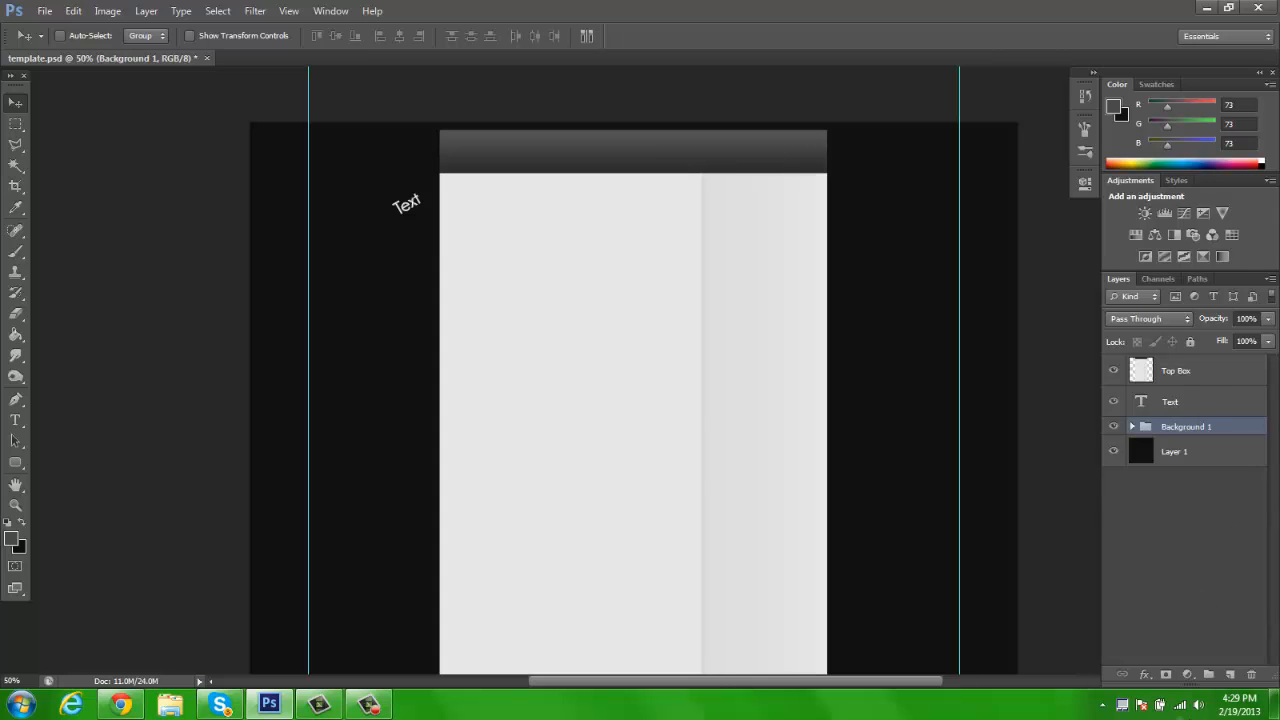
# Step: Add a new empty layer above the Background 1 group and keep it selected
pyautogui.click(1231, 675)
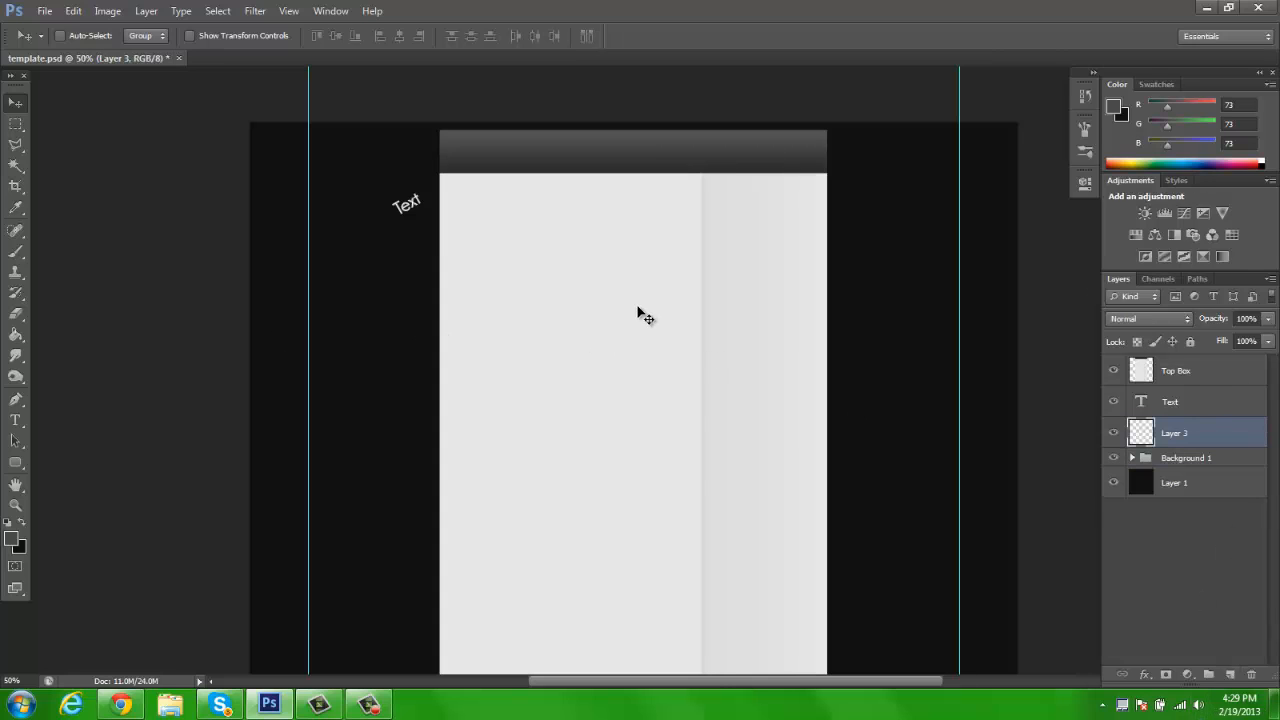
pyautogui.click(1140, 478)
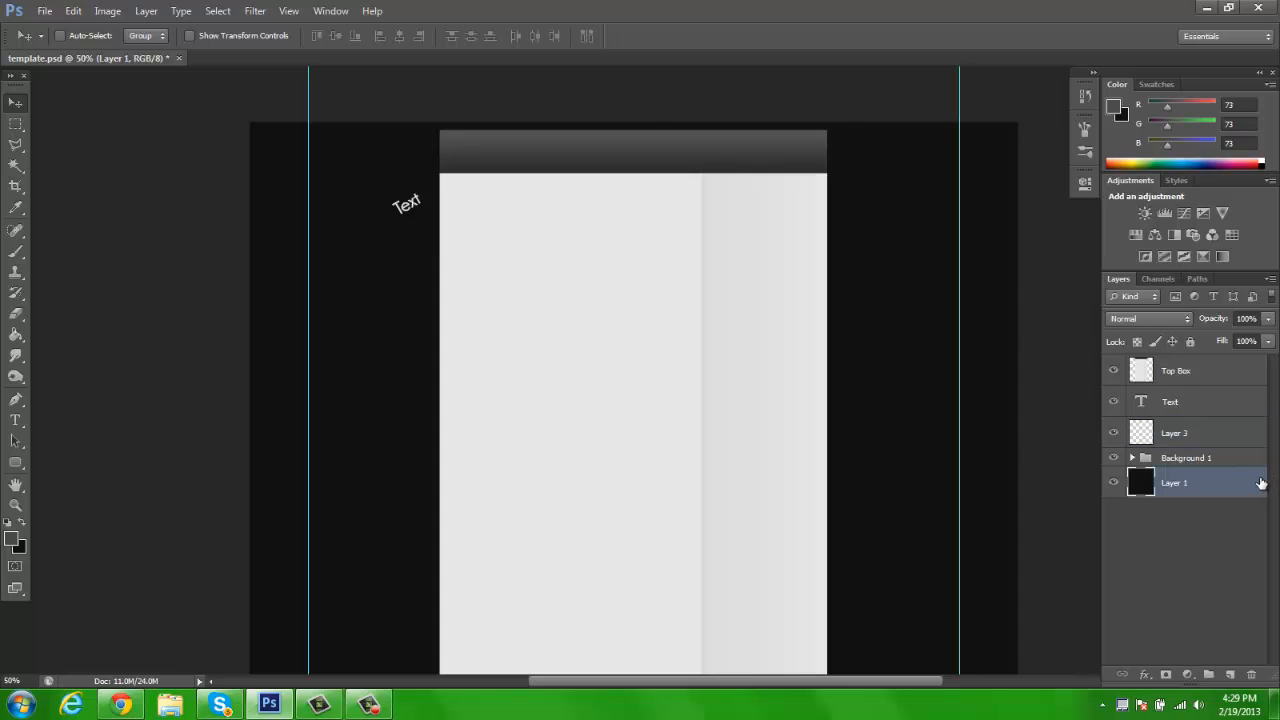
pyautogui.click(1199, 436)
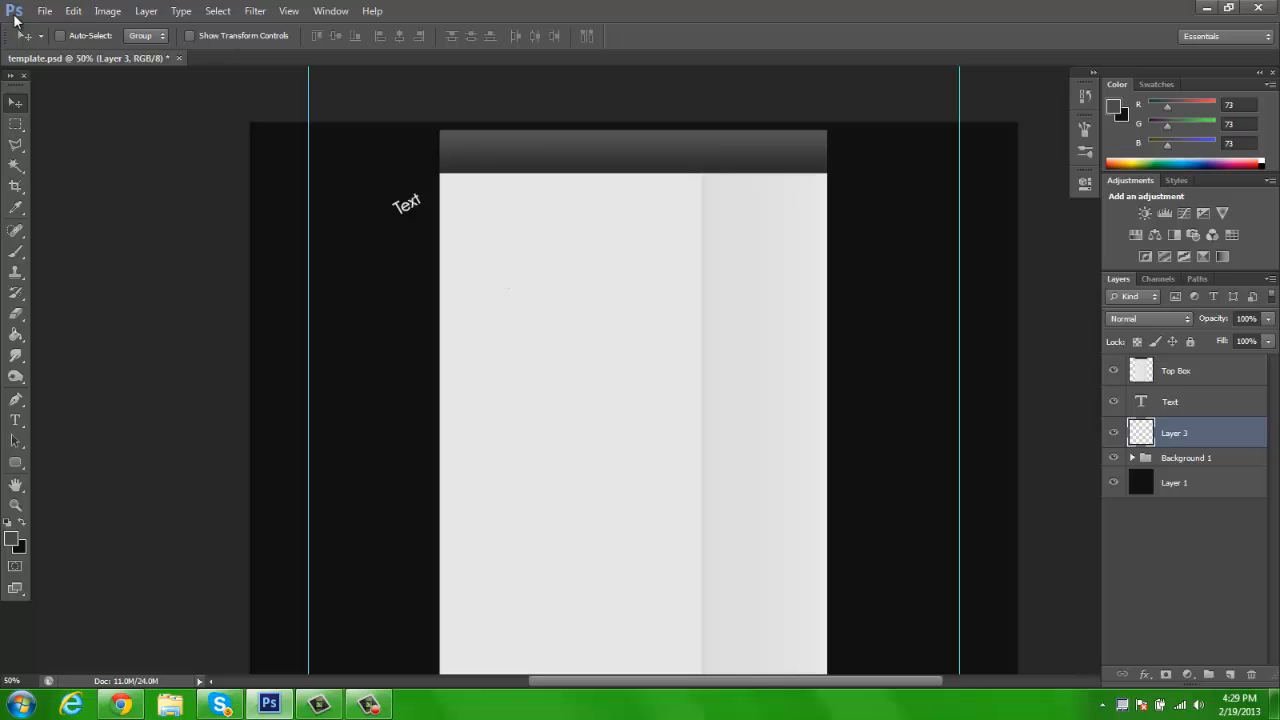
# Step: Activate the Brush tool, look through the brush presets and open the dialog for loading brush files
pyautogui.press('b')
pyautogui.click(81, 38)
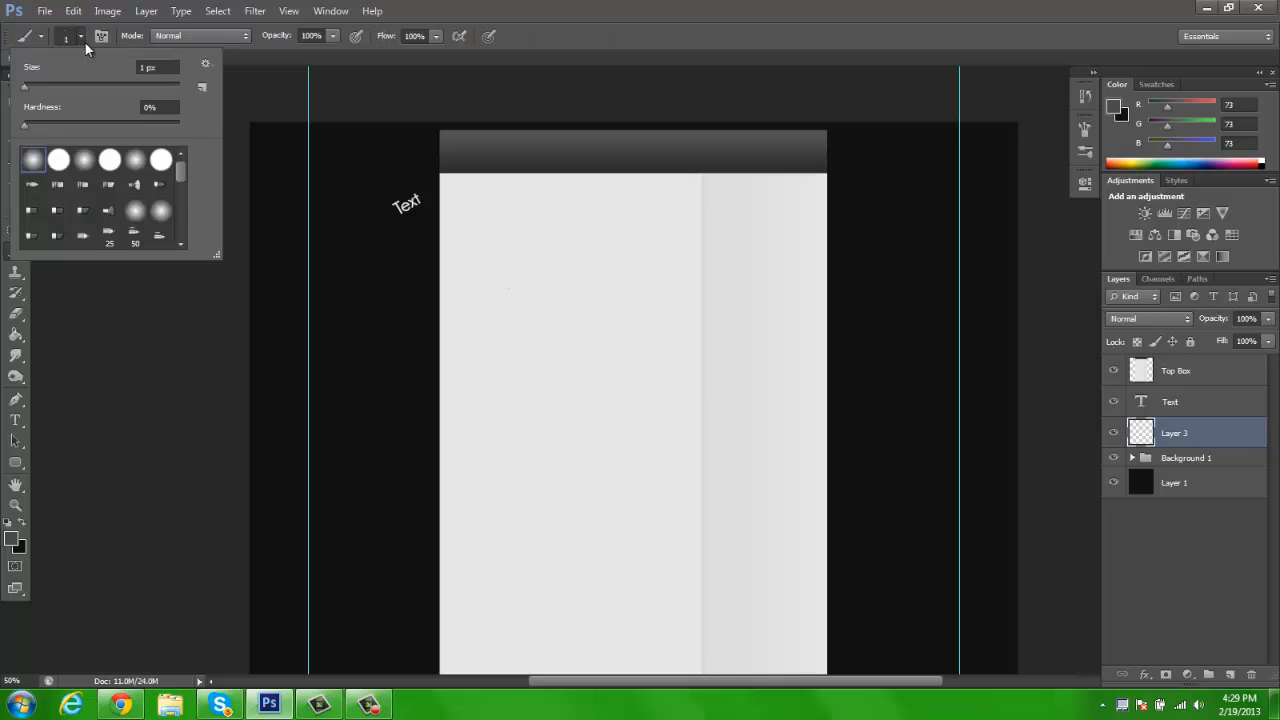
pyautogui.scroll(-5, 94, 235)
pyautogui.scroll(5, 94, 218)
pyautogui.click(205, 63)
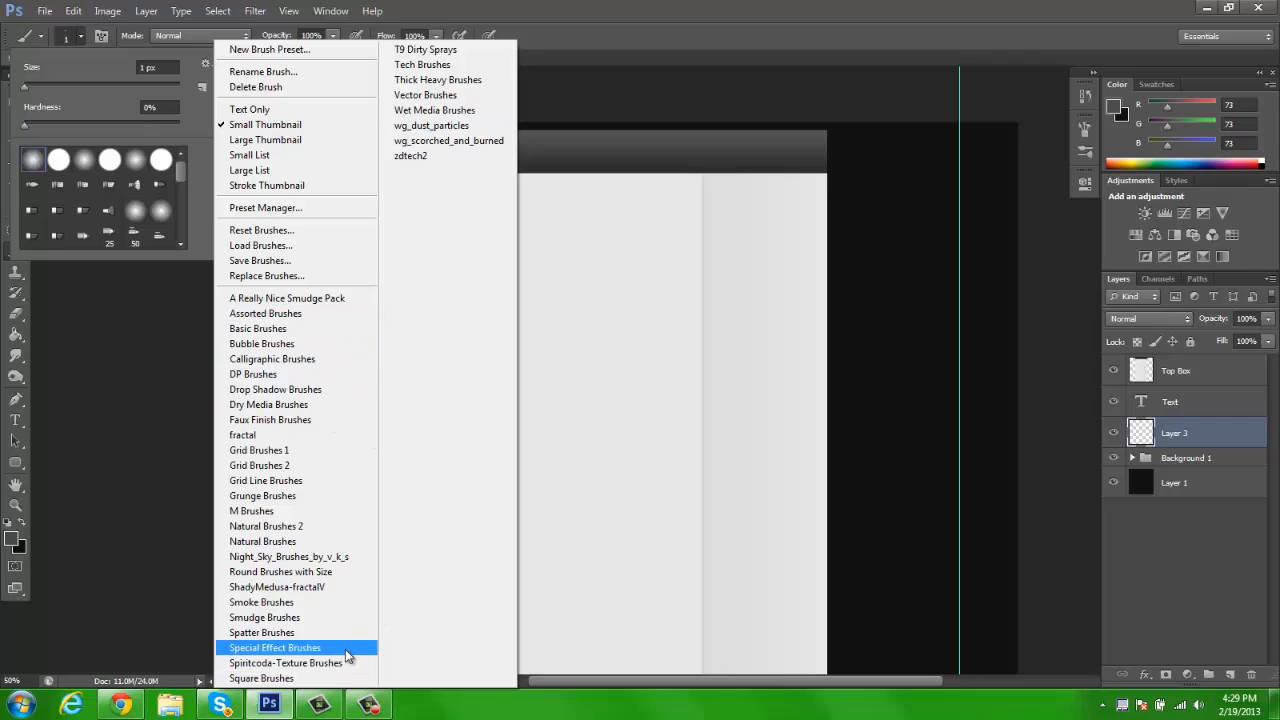
pyautogui.click(289, 245)
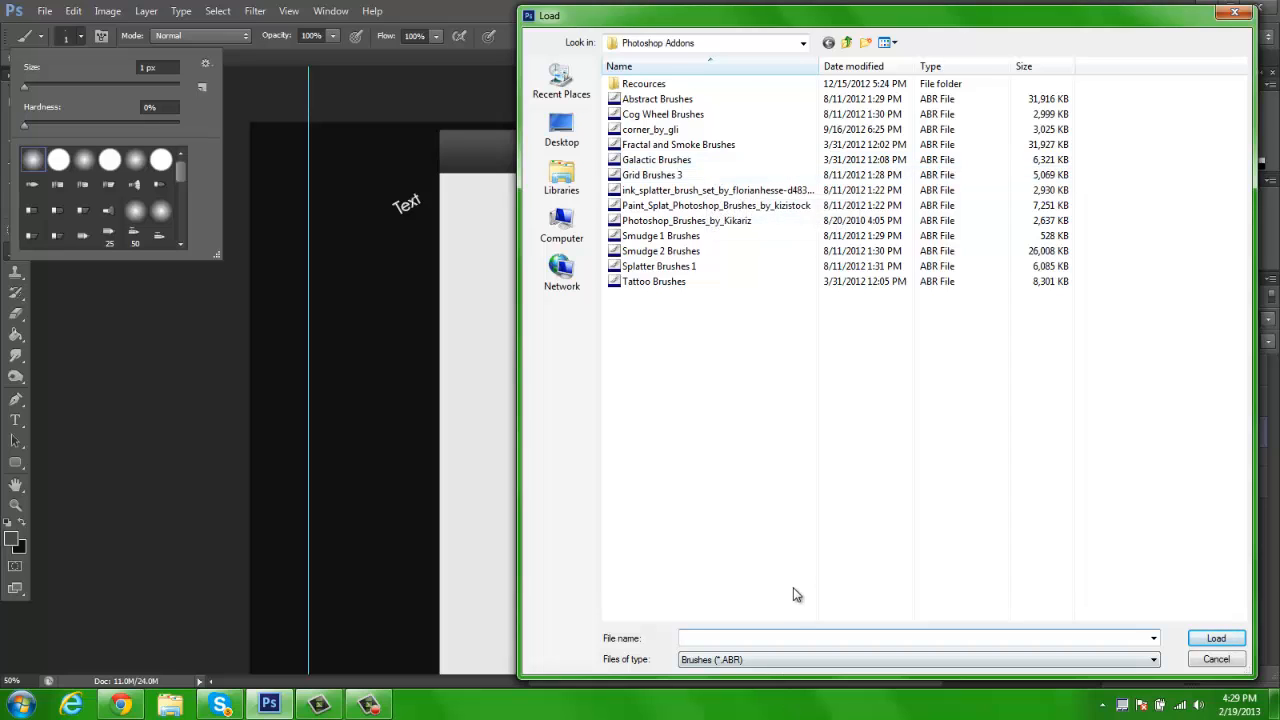
# Step: Try to load a brush file named "sun burst" from the Photoshop Addons folder
pyautogui.write('sun burst')
pyautogui.press('Return')
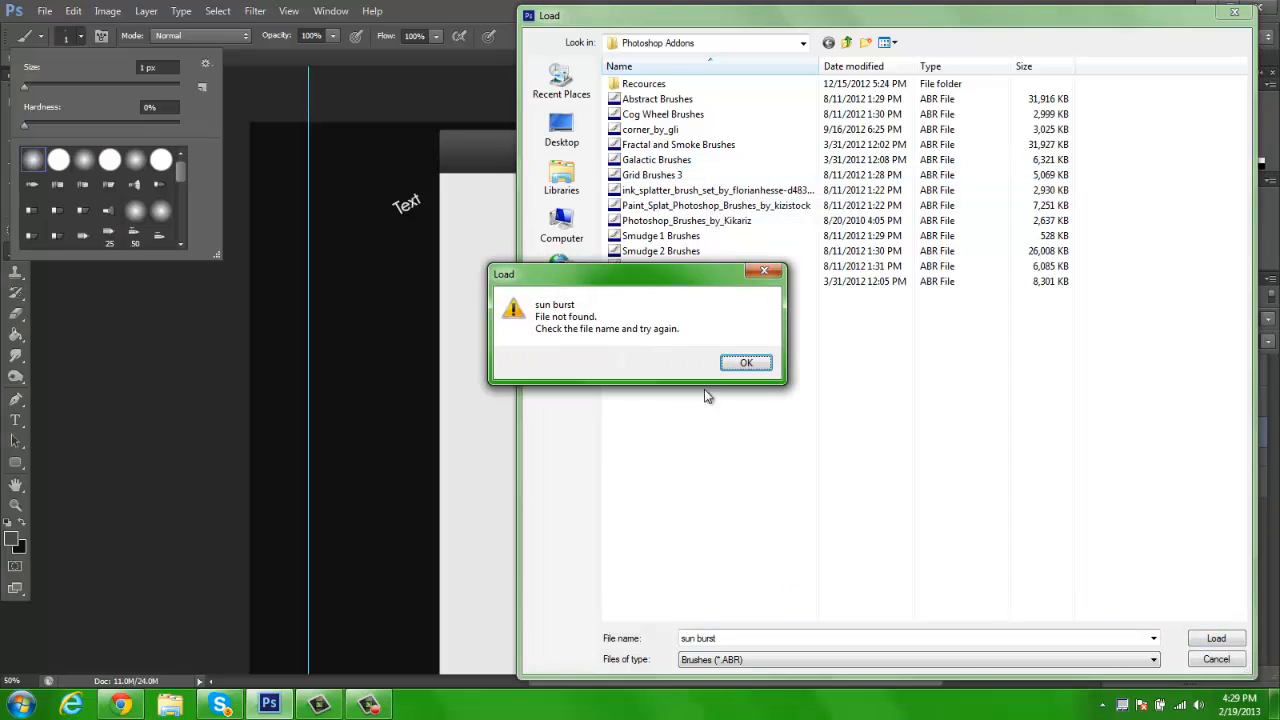
pyautogui.click(745, 363)
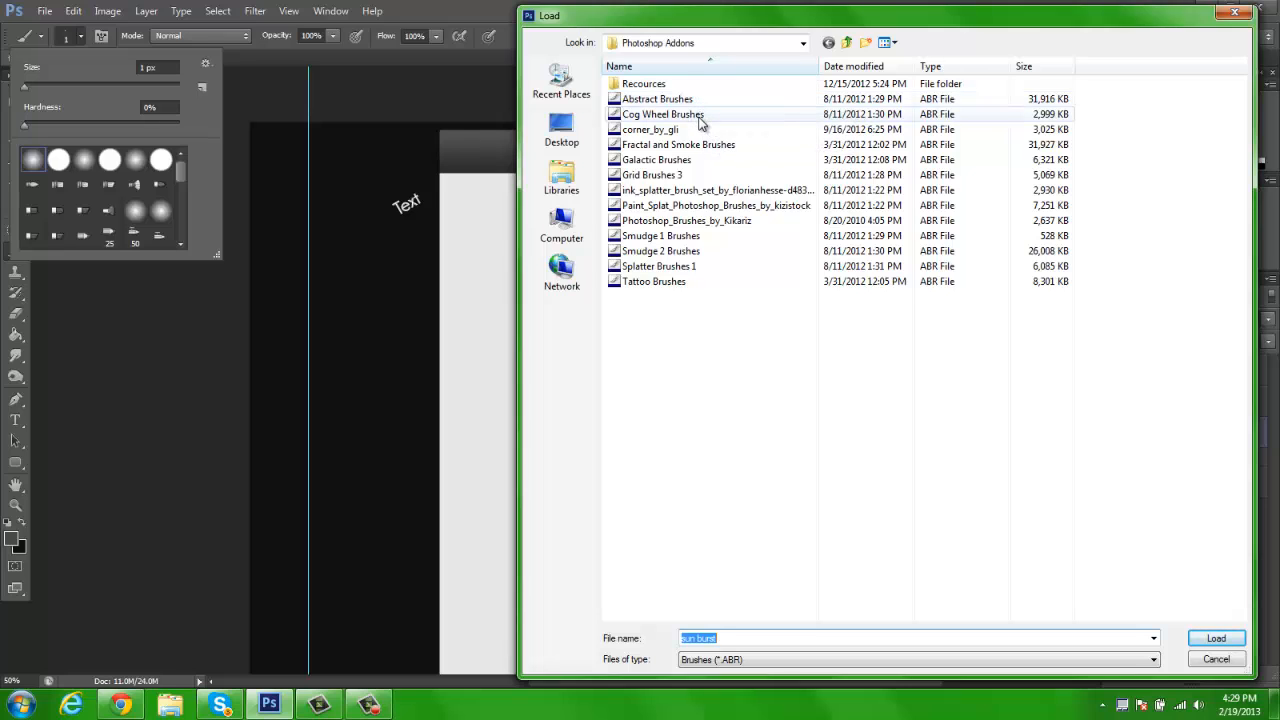
# Step: Look through the Everything Photoshop, Photoshop Addons and Recources folders for a sunburst brush set
pyautogui.click(846, 42)
pyautogui.click(846, 42)
pyautogui.click(570, 132)
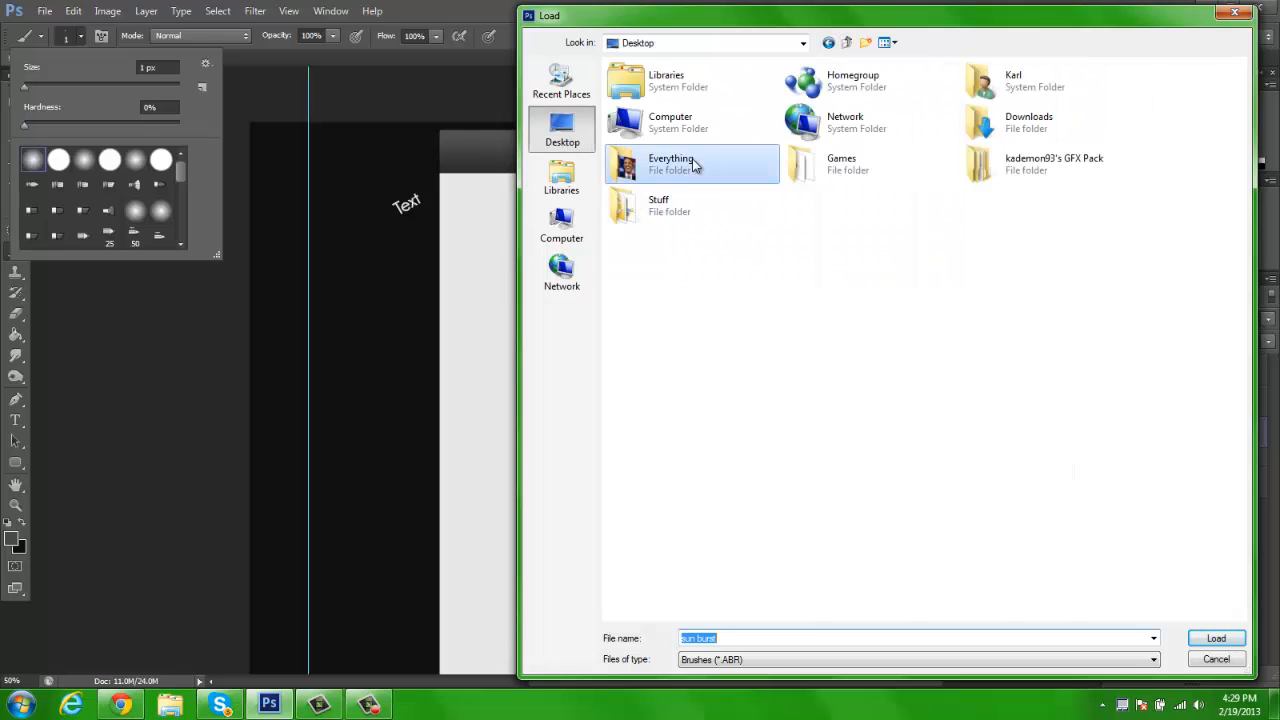
pyautogui.doubleClick(694, 163)
pyautogui.doubleClick(698, 162)
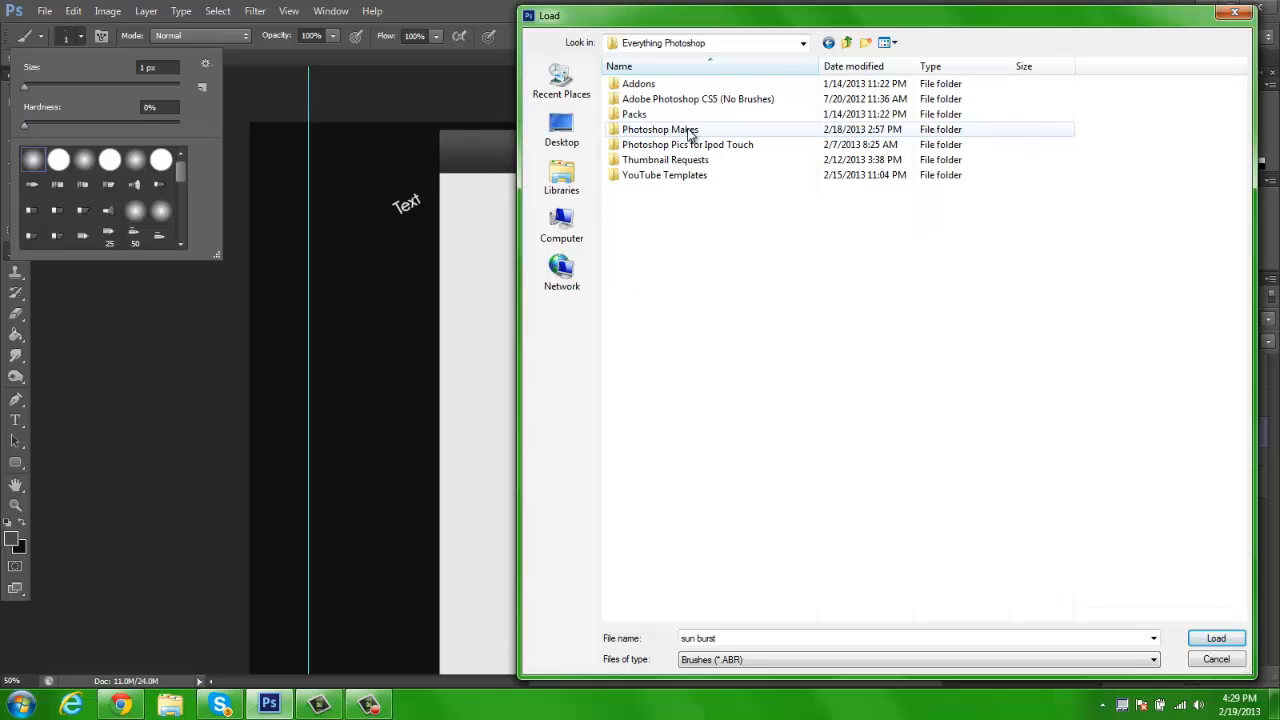
pyautogui.doubleClick(676, 86)
pyautogui.doubleClick(678, 86)
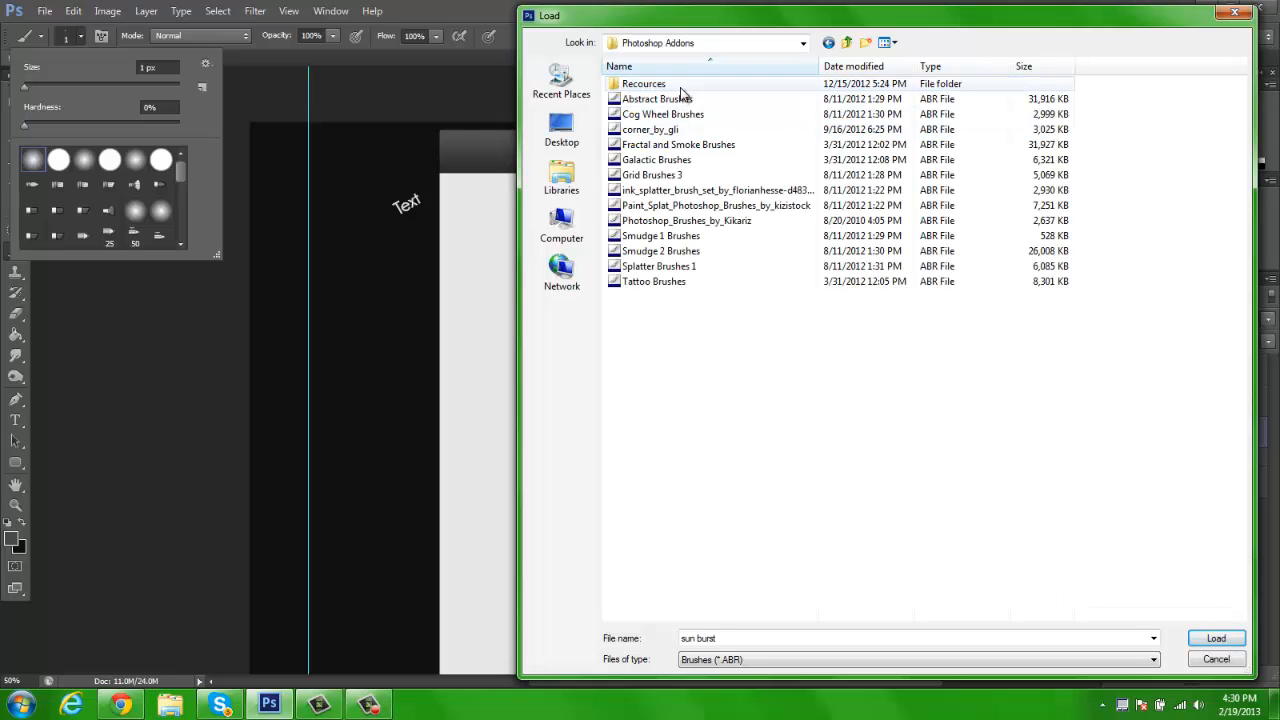
pyautogui.doubleClick(678, 86)
pyautogui.scroll(-1, 700, 460)
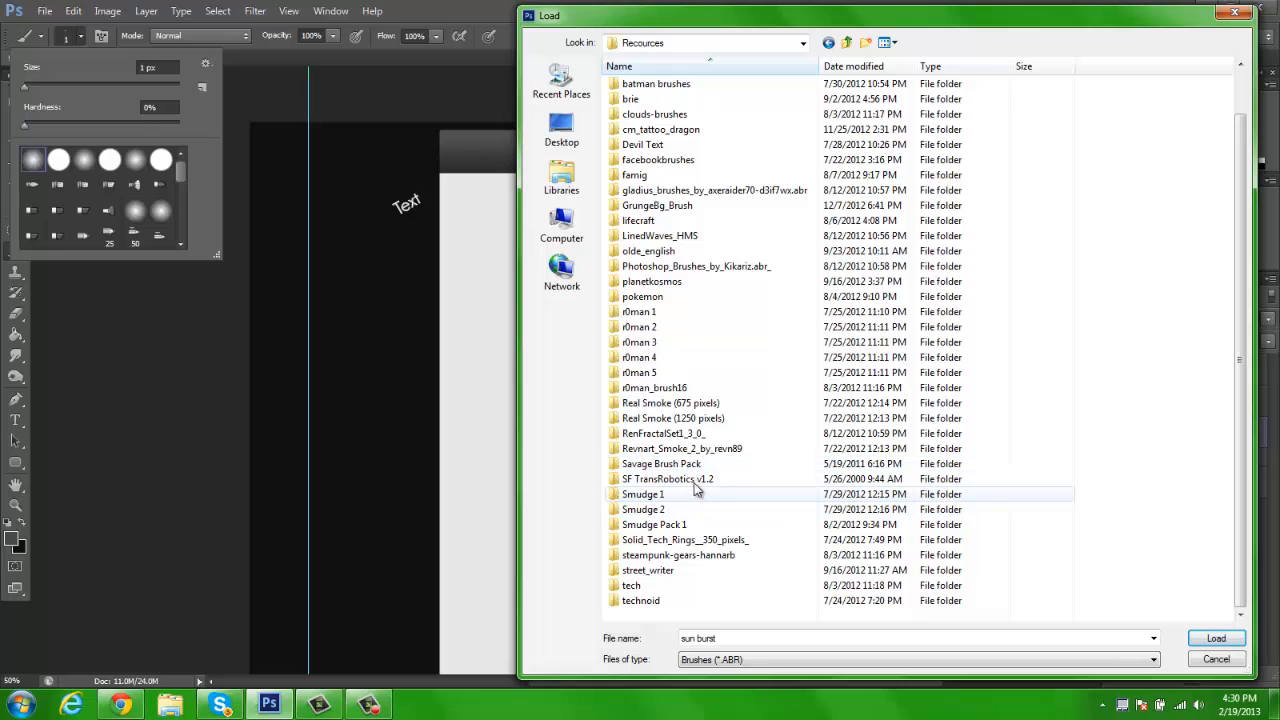
pyautogui.click(846, 42)
pyautogui.click(846, 42)
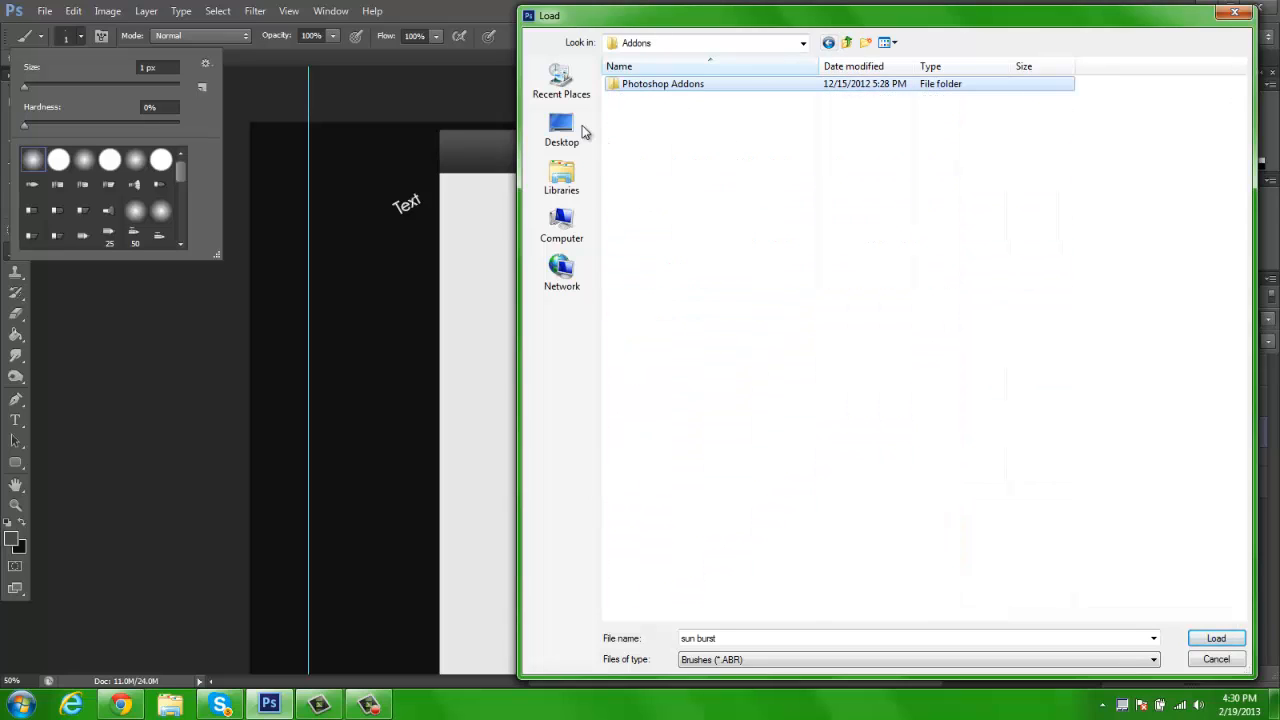
# Step: Look through the Downloads folder and its 10k Graphics Pack BlueAura folder for a sunburst brush set
pyautogui.click(561, 128)
pyautogui.doubleClick(1006, 122)
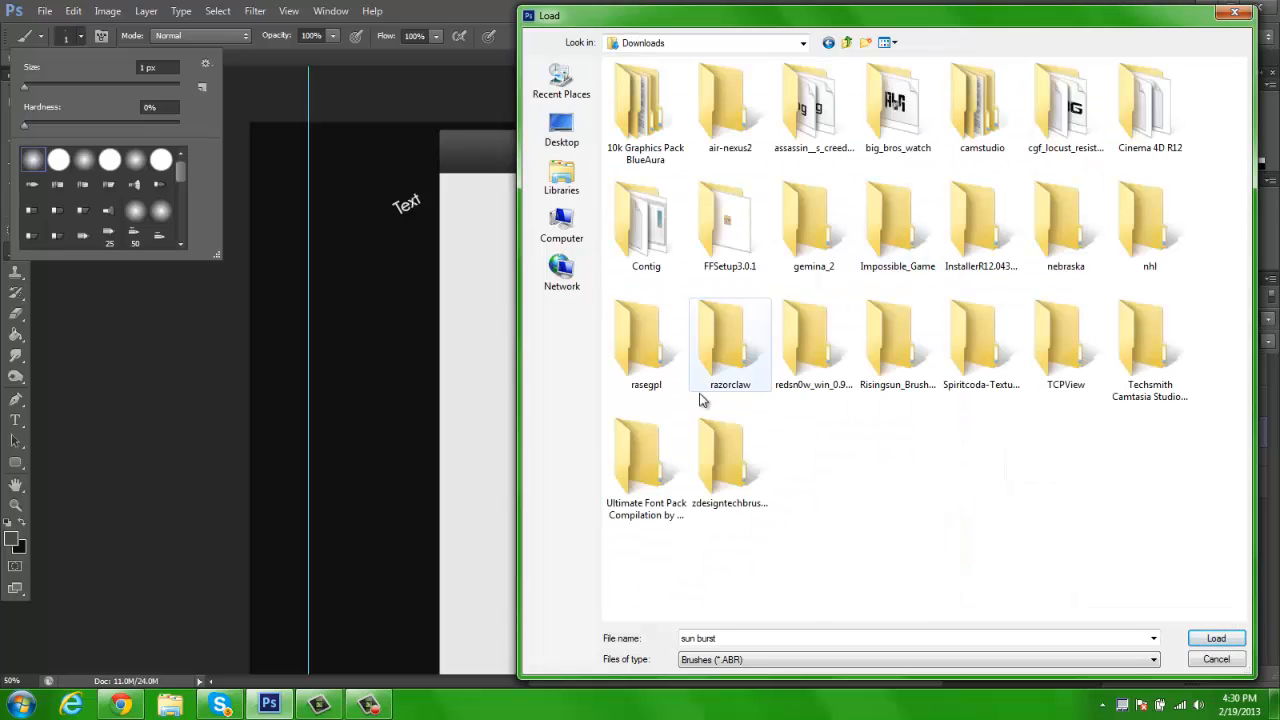
pyautogui.doubleClick(672, 142)
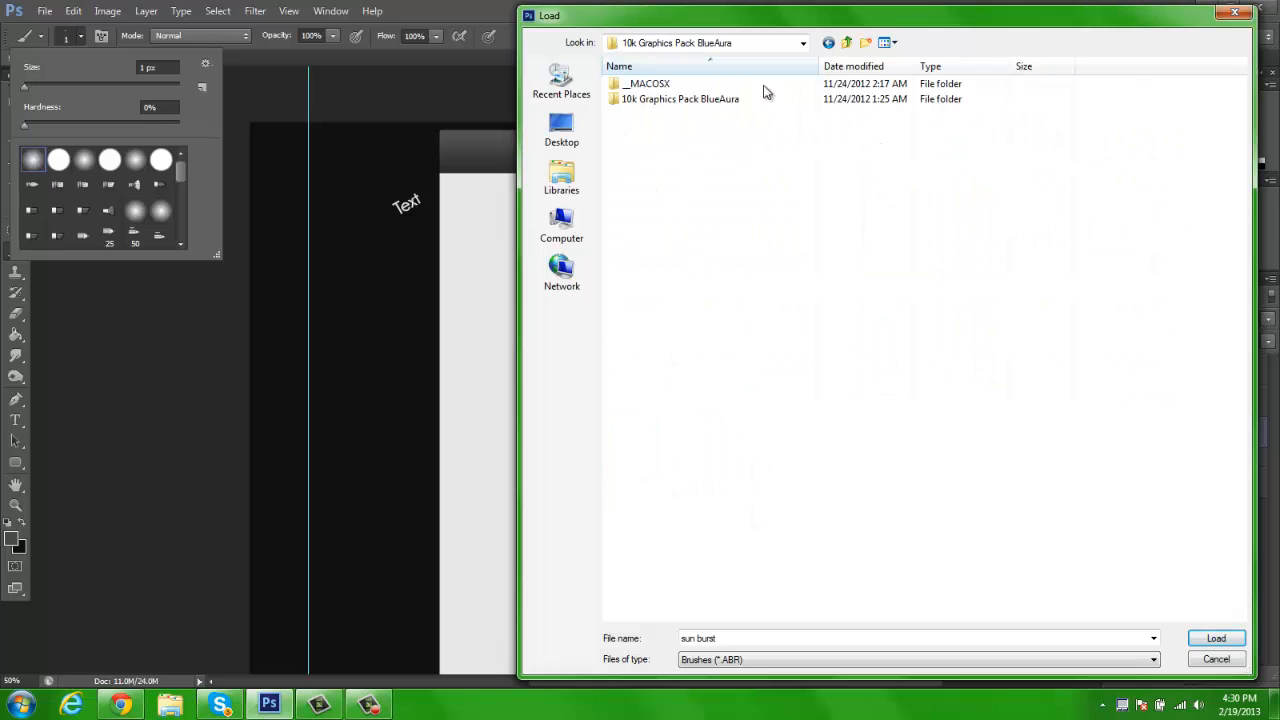
pyautogui.doubleClick(729, 105)
pyautogui.click(745, 360)
pyautogui.click(847, 43)
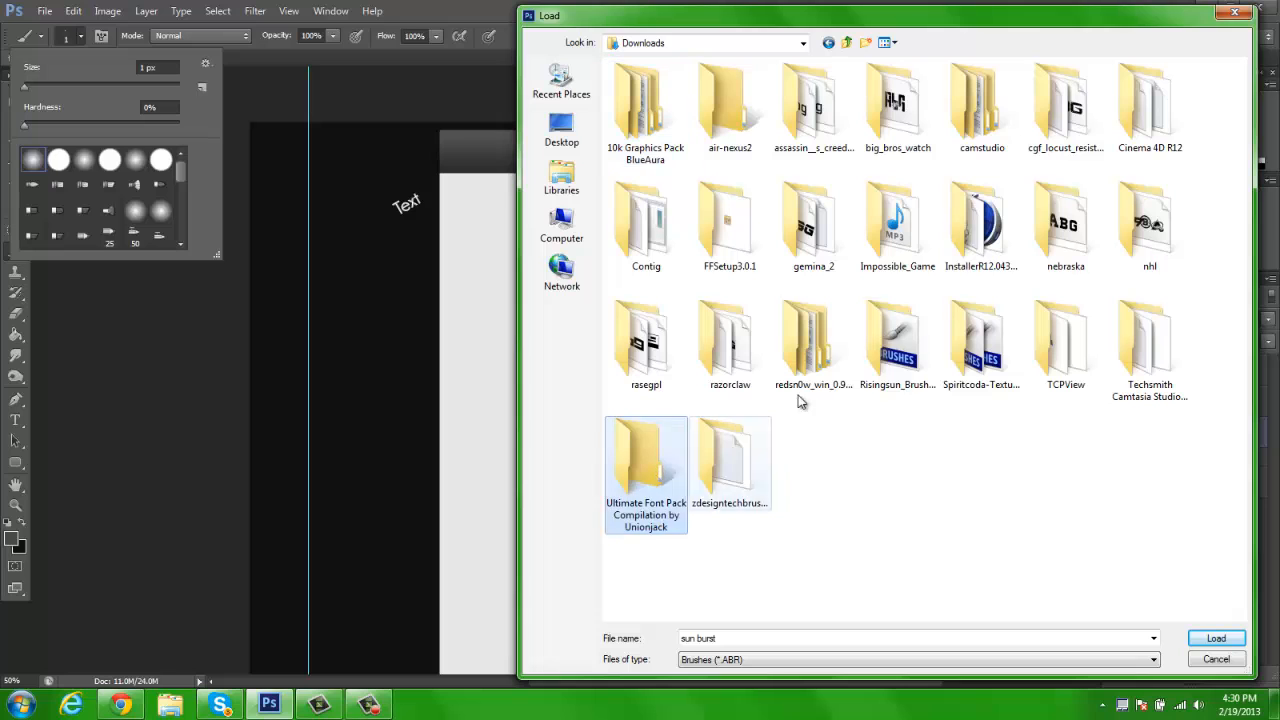
# Step: Load the brush set from the Risingsun folder in Downloads and choose a 1280 px sunburst ray brush
pyautogui.doubleClick(905, 335)
pyautogui.doubleClick(686, 86)
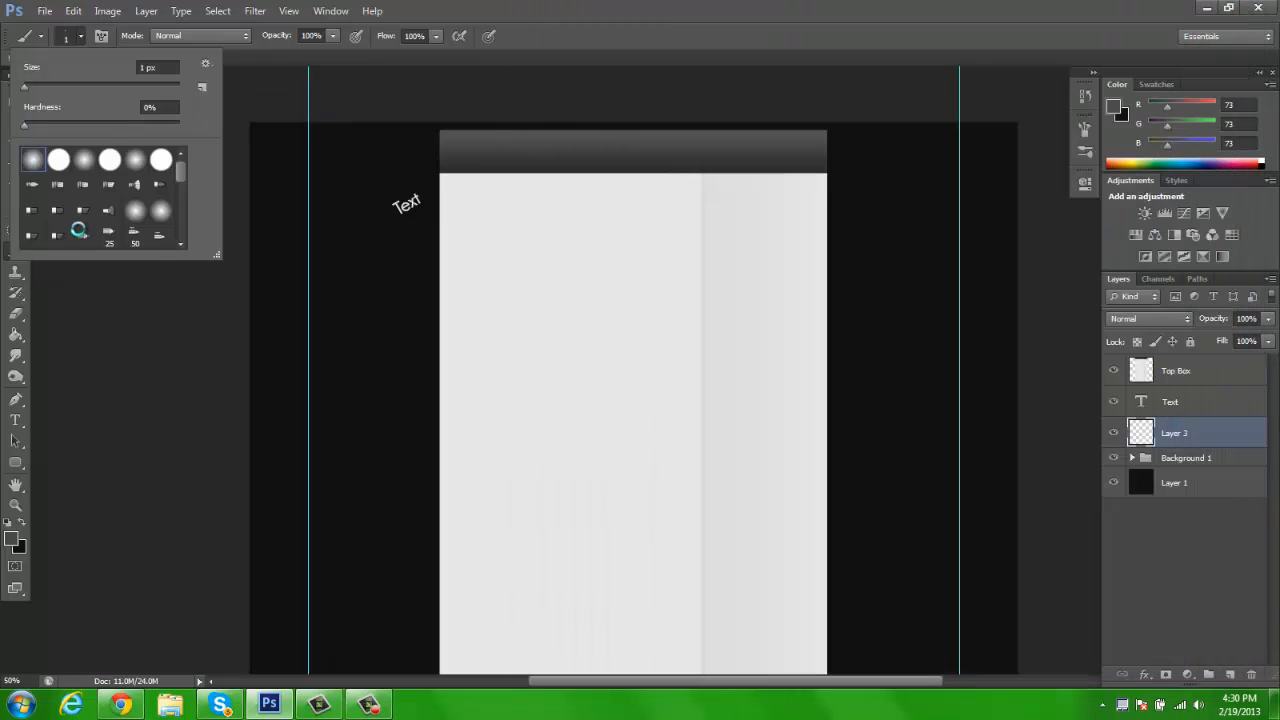
pyautogui.click(41, 235)
pyautogui.click(57, 190)
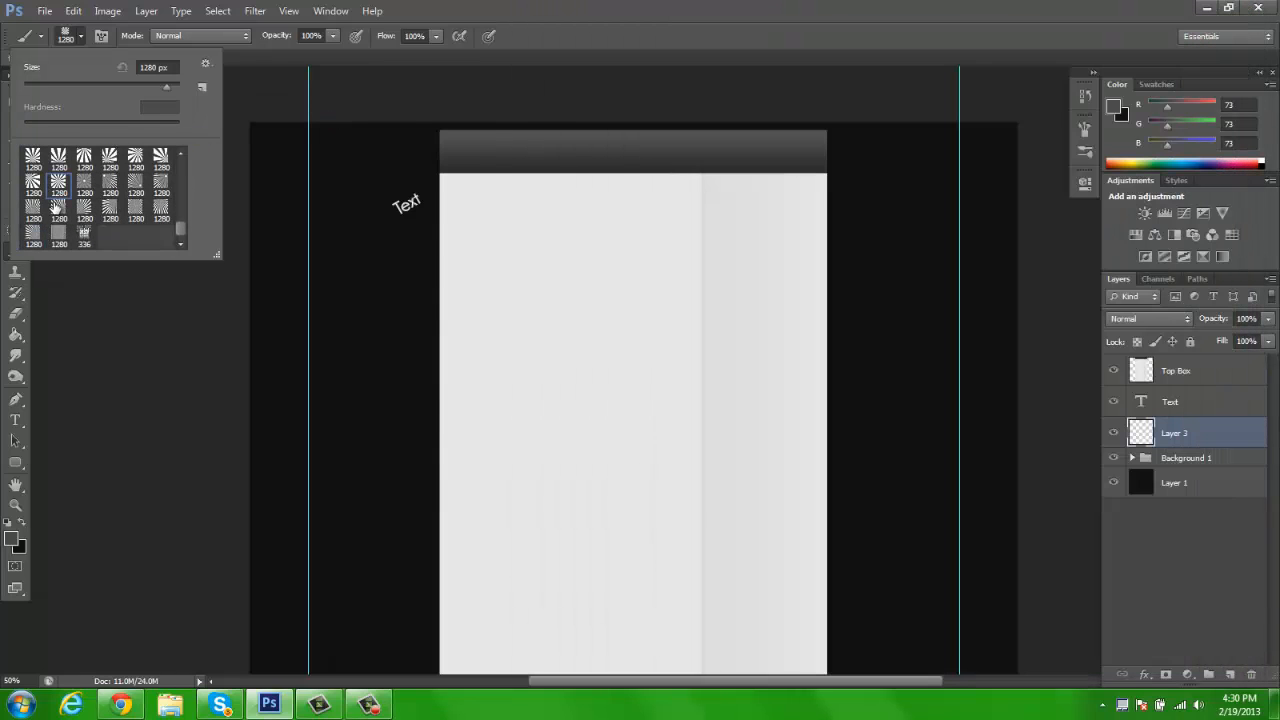
# Step: Try stamping a different sunburst ray brush in dark grey on Layer 3, and undo the stamp
pyautogui.click(55, 205)
pyautogui.click(355, 223)
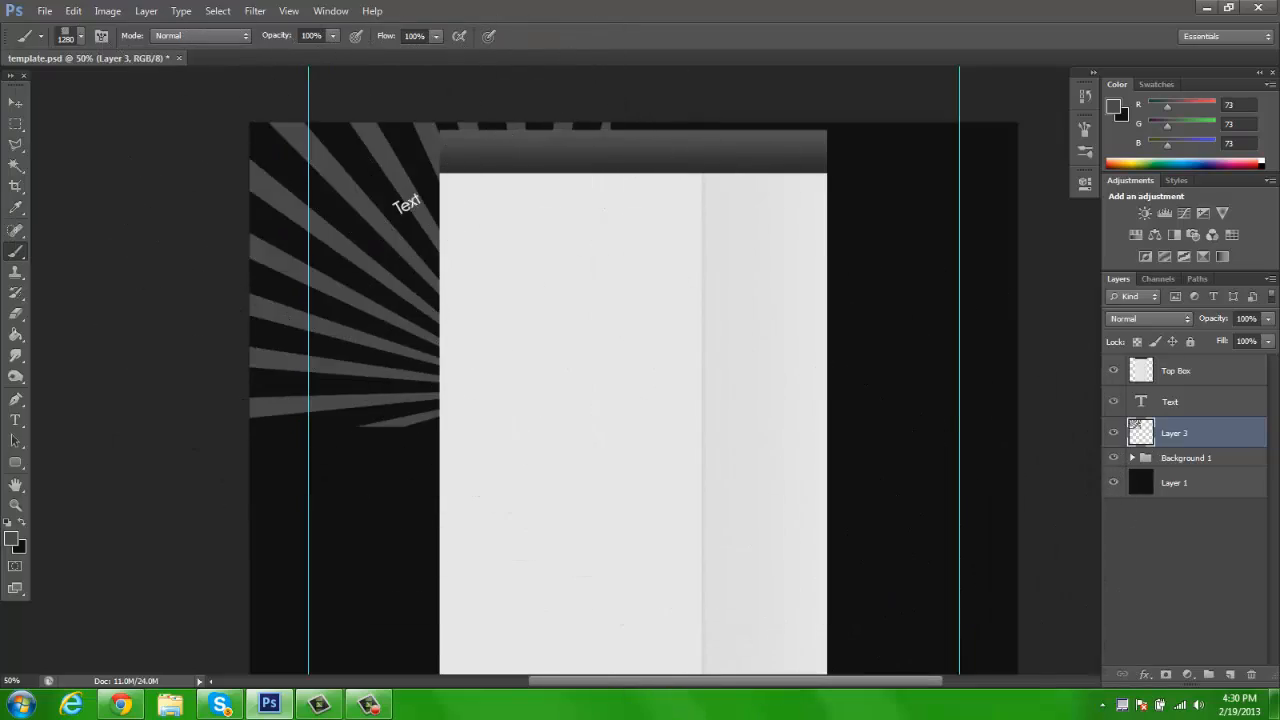
pyautogui.hotkey('ctrl', 'z')
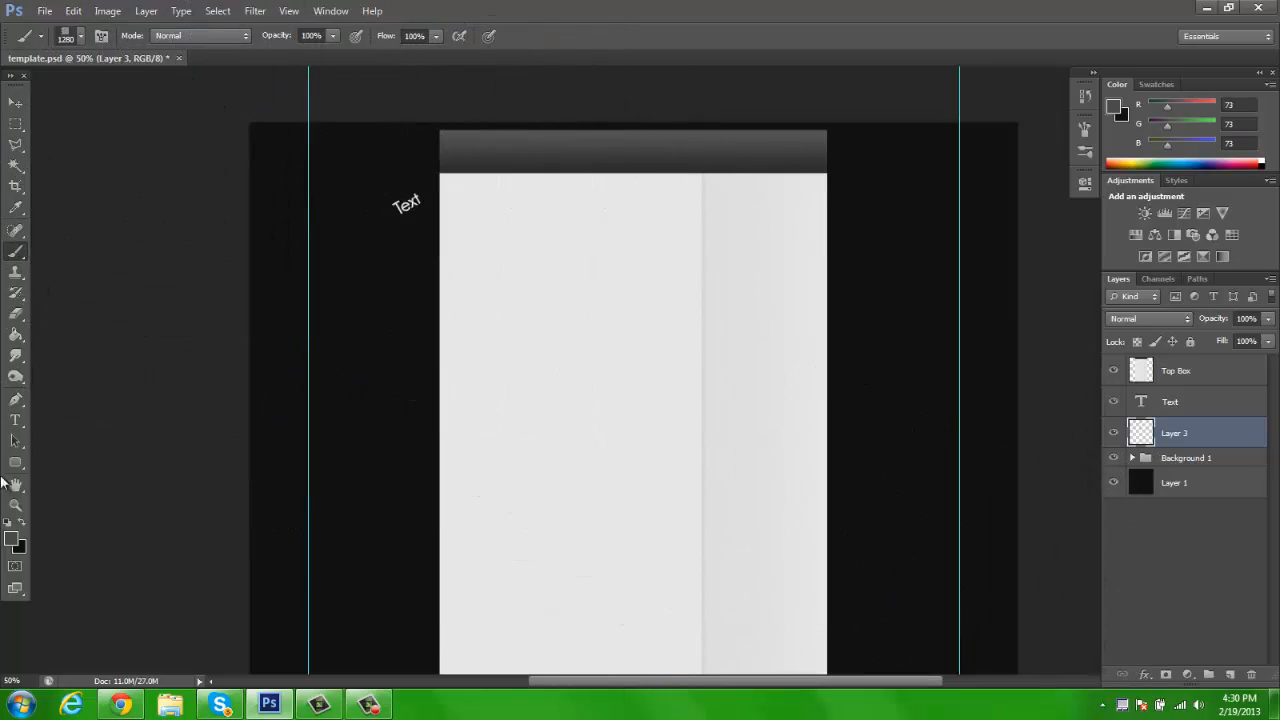
# Step: Set the foreground color to light grey d7d7d7
pyautogui.click(14, 546)
pyautogui.click(824, 121)
pyautogui.click(824, 152)
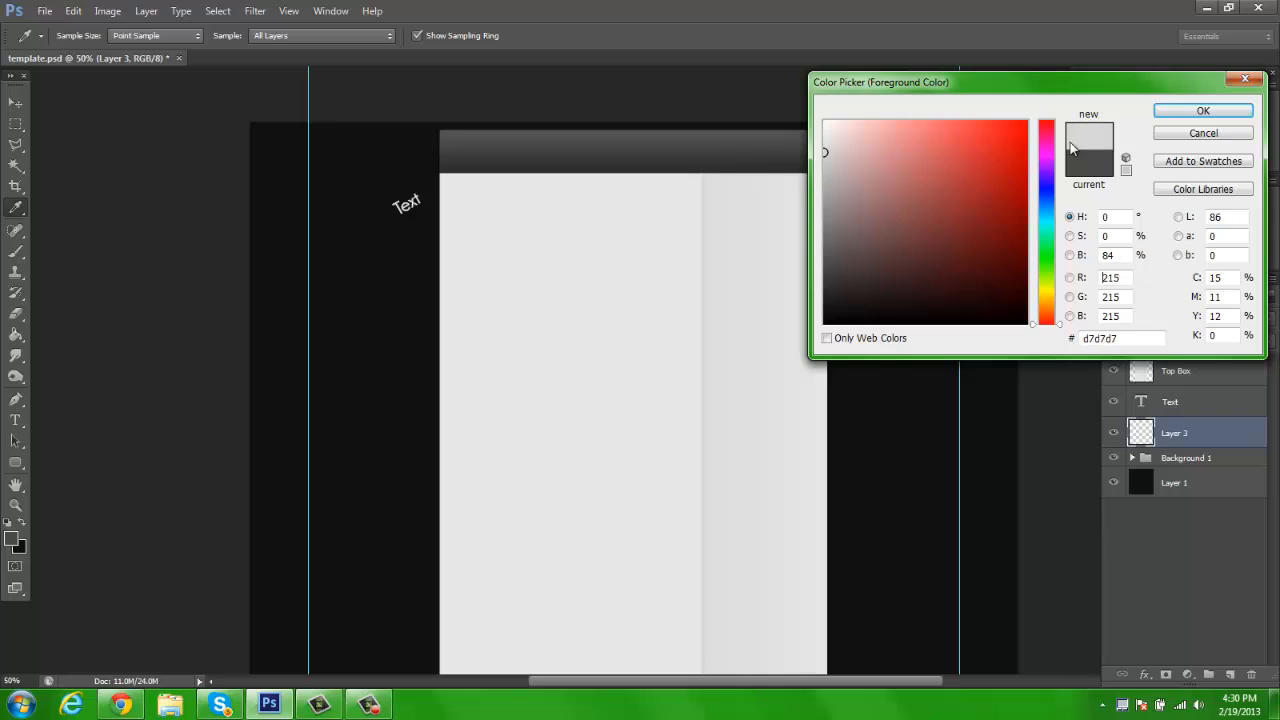
pyautogui.click(1170, 118)
# Step: Choose the 1280 px sunburst brush with thin rays and stamp it once on Layer 3 at the content box's upper-left edge
pyautogui.click(80, 36)
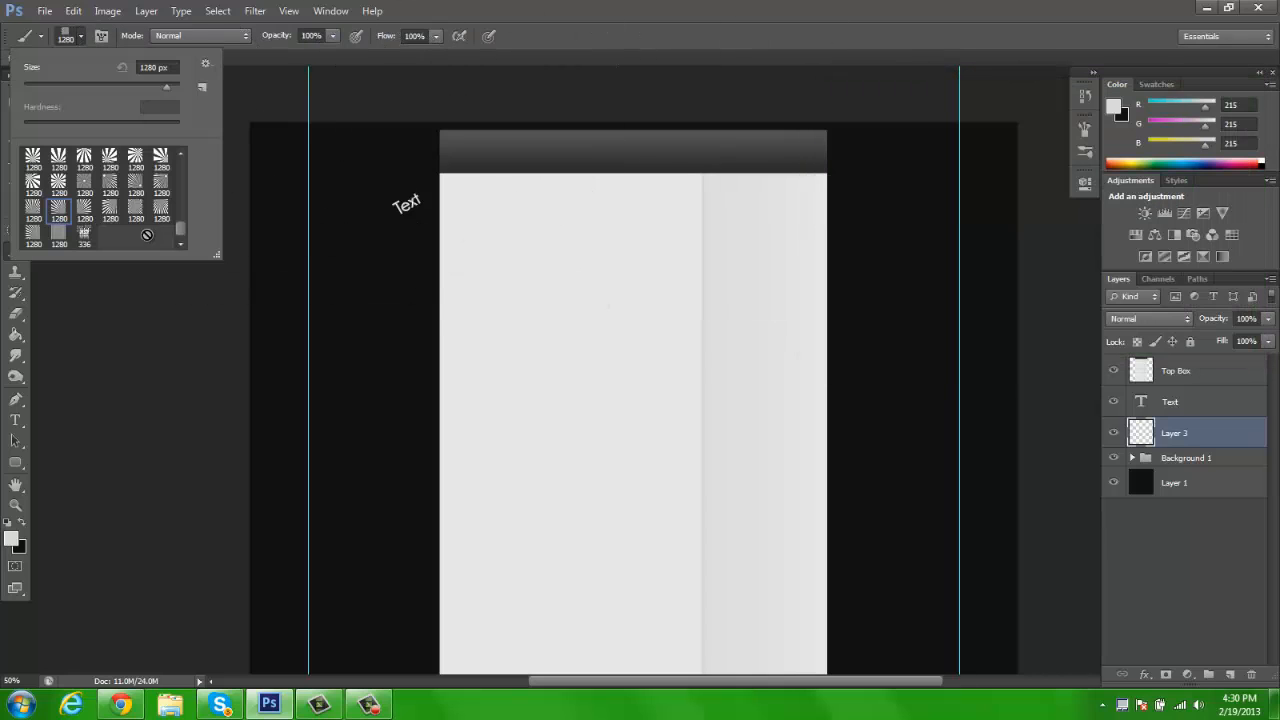
pyautogui.click(135, 158)
pyautogui.click(84, 183)
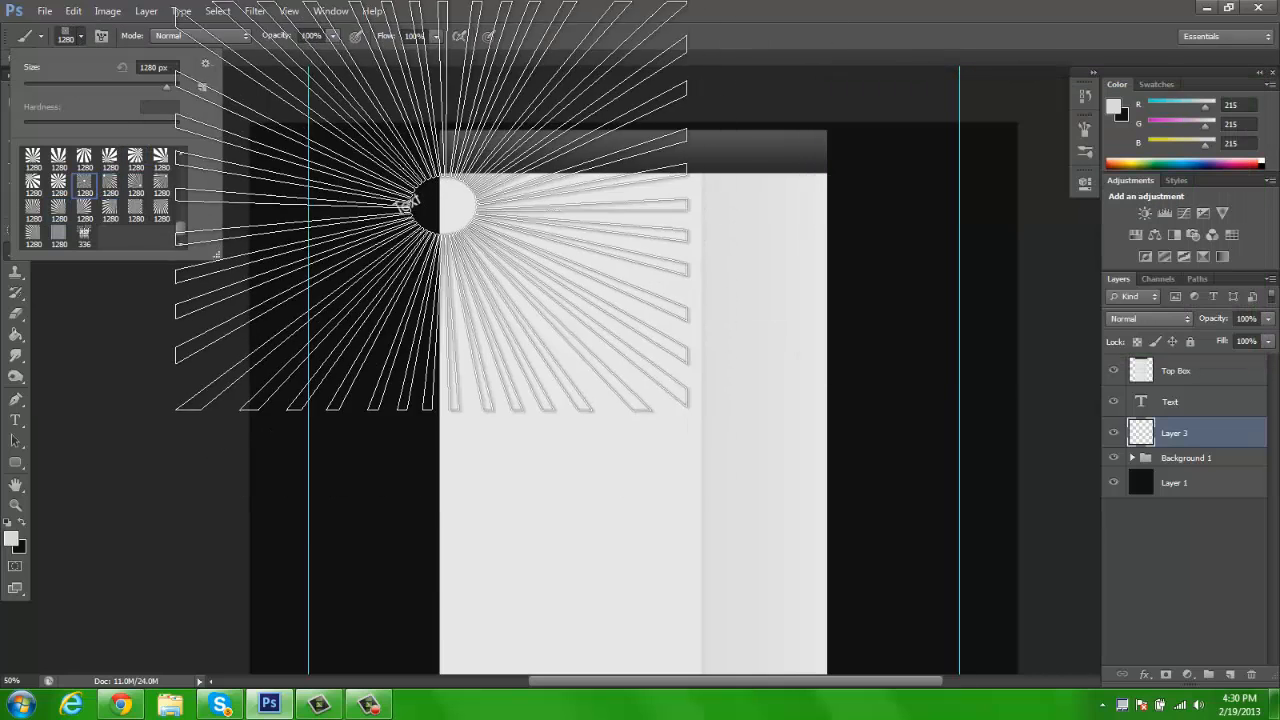
pyautogui.click(462, 230)
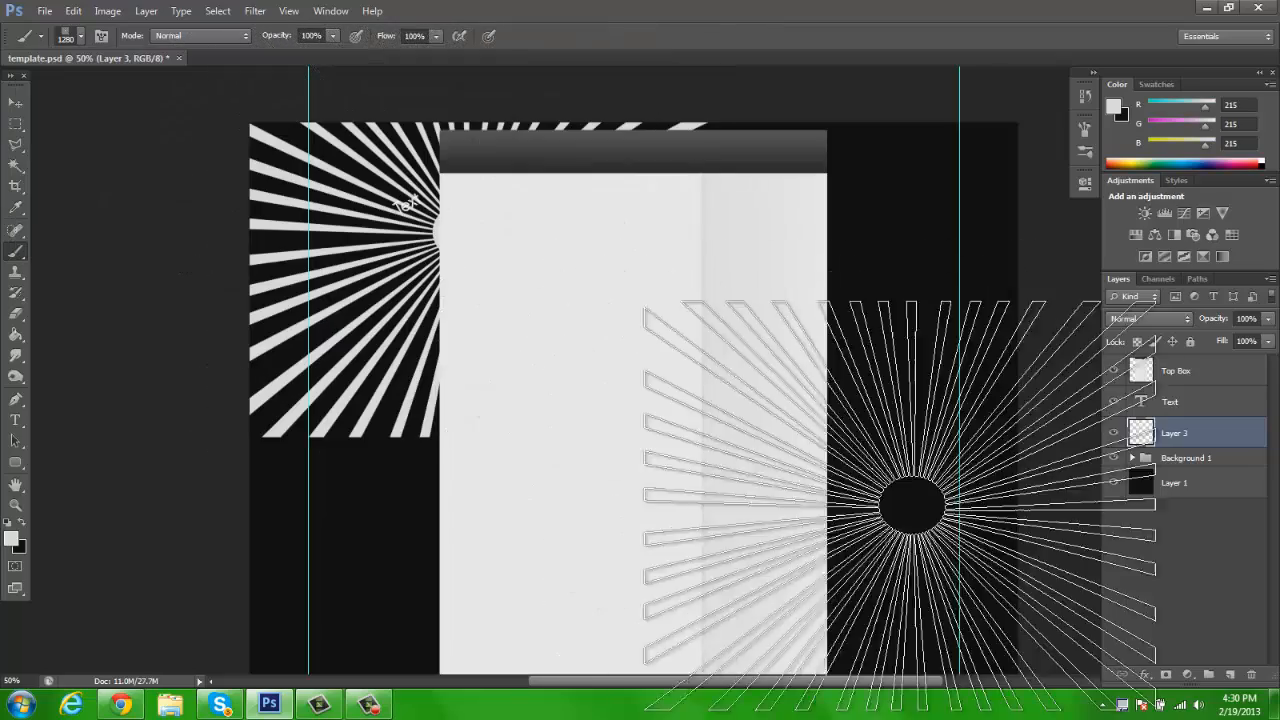
# Step: Fade out the lower ends of the sunburst rays with the Eraser at 600 px size
pyautogui.press('e')
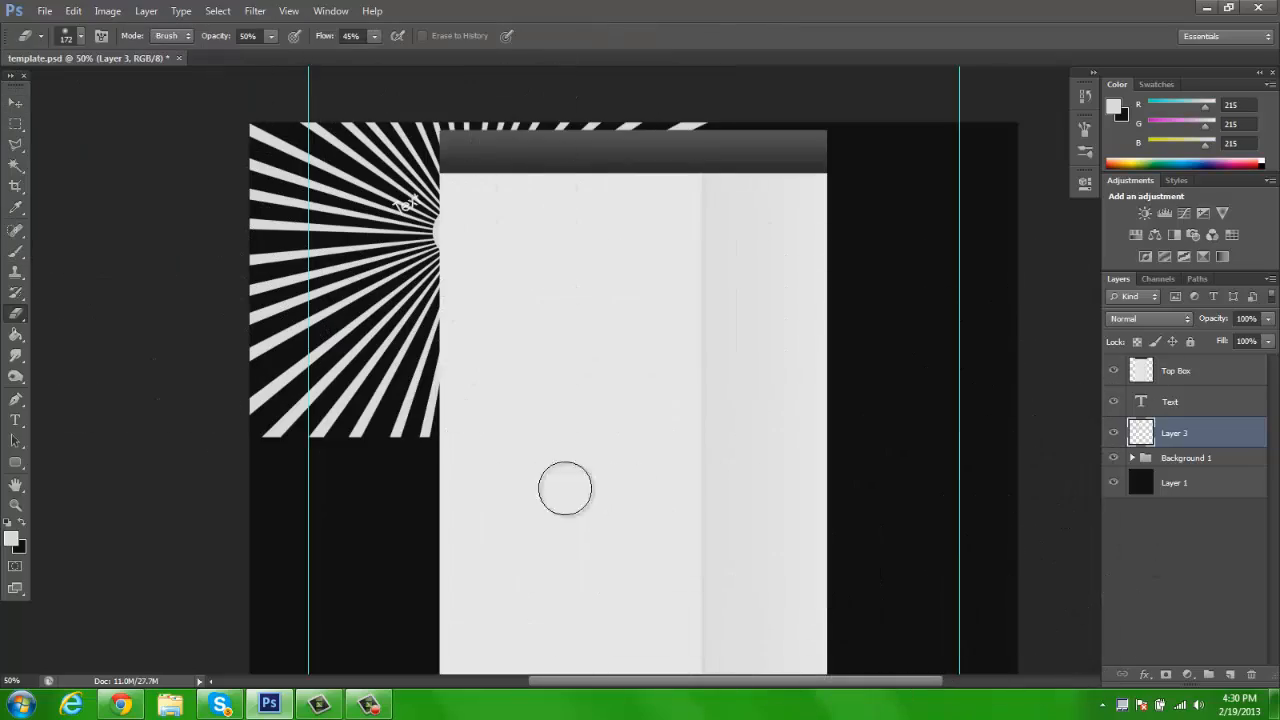
pyautogui.press(']')
pyautogui.press(']')
pyautogui.press(']')
pyautogui.press(']')
pyautogui.press(']')
pyautogui.press(']')
pyautogui.press(']')
pyautogui.press(']')
pyautogui.press(']')
pyautogui.press(']')
pyautogui.press(']')
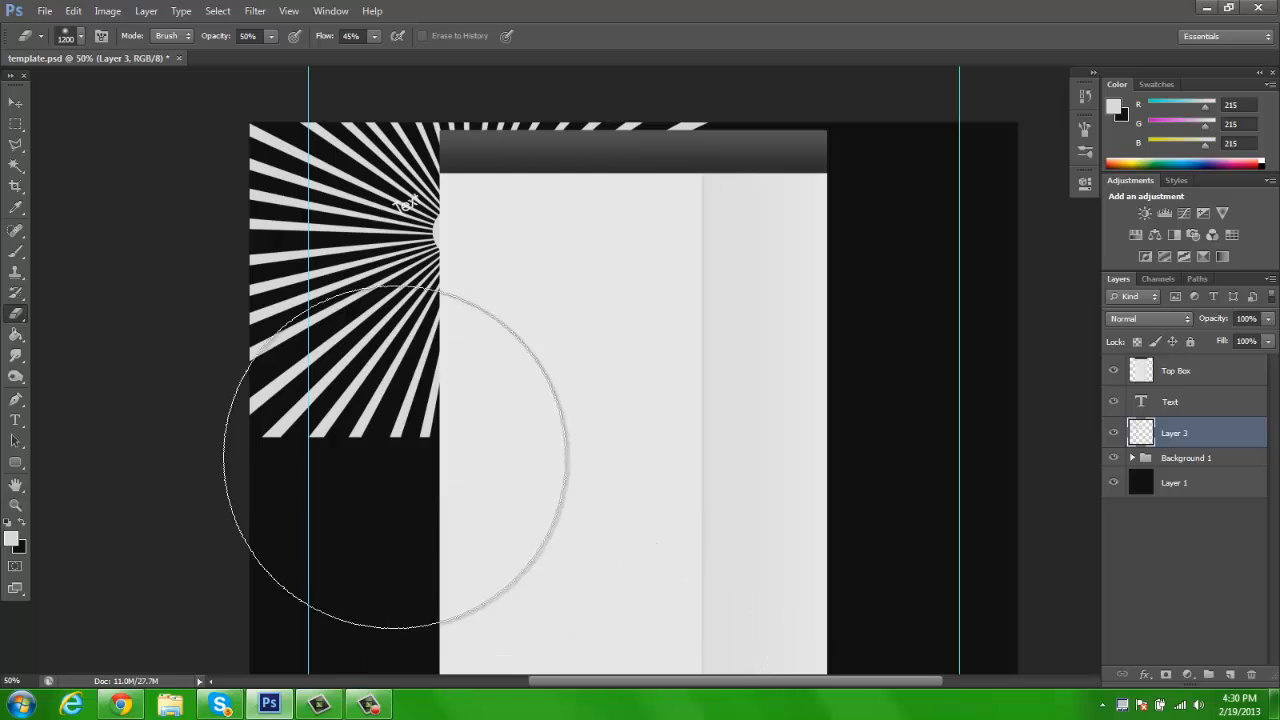
pyautogui.press('[')
pyautogui.press('[')
pyautogui.press('[')
pyautogui.press('[')
pyautogui.press('[')
pyautogui.moveTo(347, 468)
pyautogui.mouseDown()
pyautogui.moveTo(389, 461)
pyautogui.moveTo(225, 396)
pyautogui.moveTo(357, 424)
pyautogui.moveTo(527, 502)
pyautogui.mouseUp()
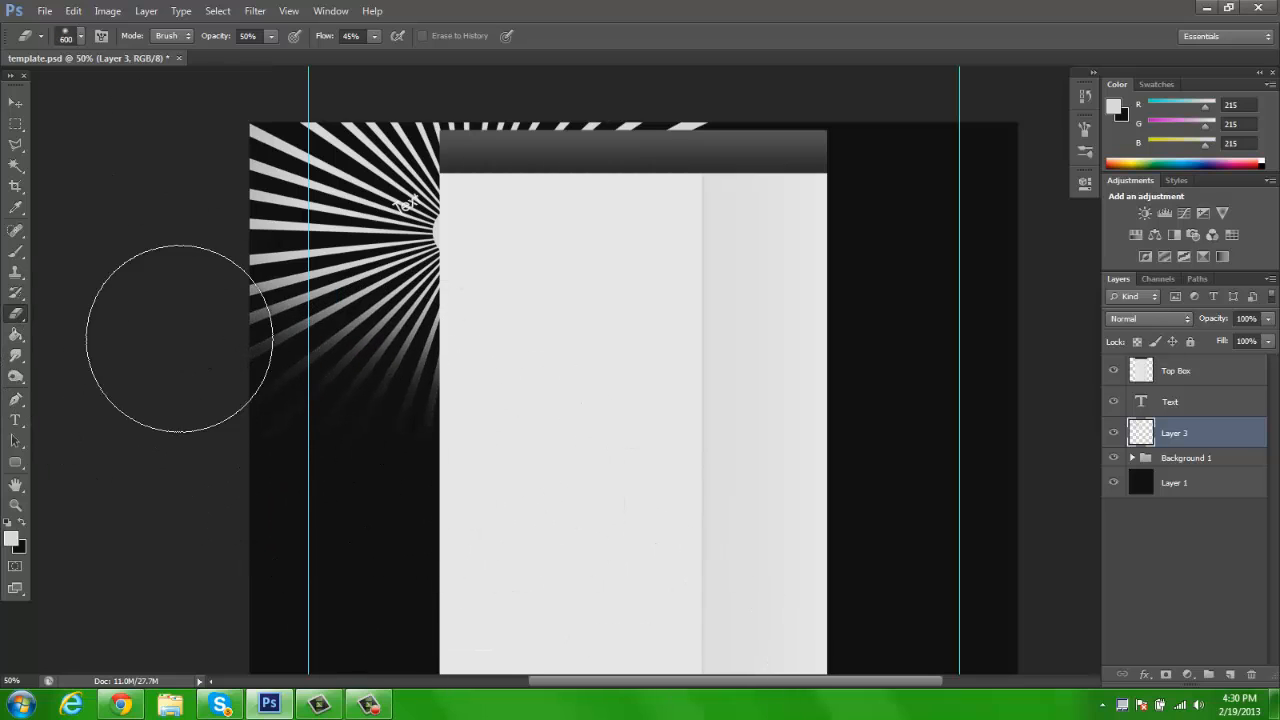
# Step: Fade the outer and upper sunburst rays with the Eraser, reducing it to 400 px for the area around the text
pyautogui.moveTo(155, 376)
pyautogui.mouseDown()
pyautogui.moveTo(191, 167)
pyautogui.moveTo(277, 128)
pyautogui.moveTo(259, 108)
pyautogui.moveTo(340, 98)
pyautogui.moveTo(618, 112)
pyautogui.moveTo(829, 143)
pyautogui.moveTo(795, 139)
pyautogui.moveTo(775, 112)
pyautogui.moveTo(494, 80)
pyautogui.moveTo(345, 85)
pyautogui.moveTo(238, 128)
pyautogui.moveTo(231, 463)
pyautogui.mouseUp()
pyautogui.press('[')
pyautogui.press('[')
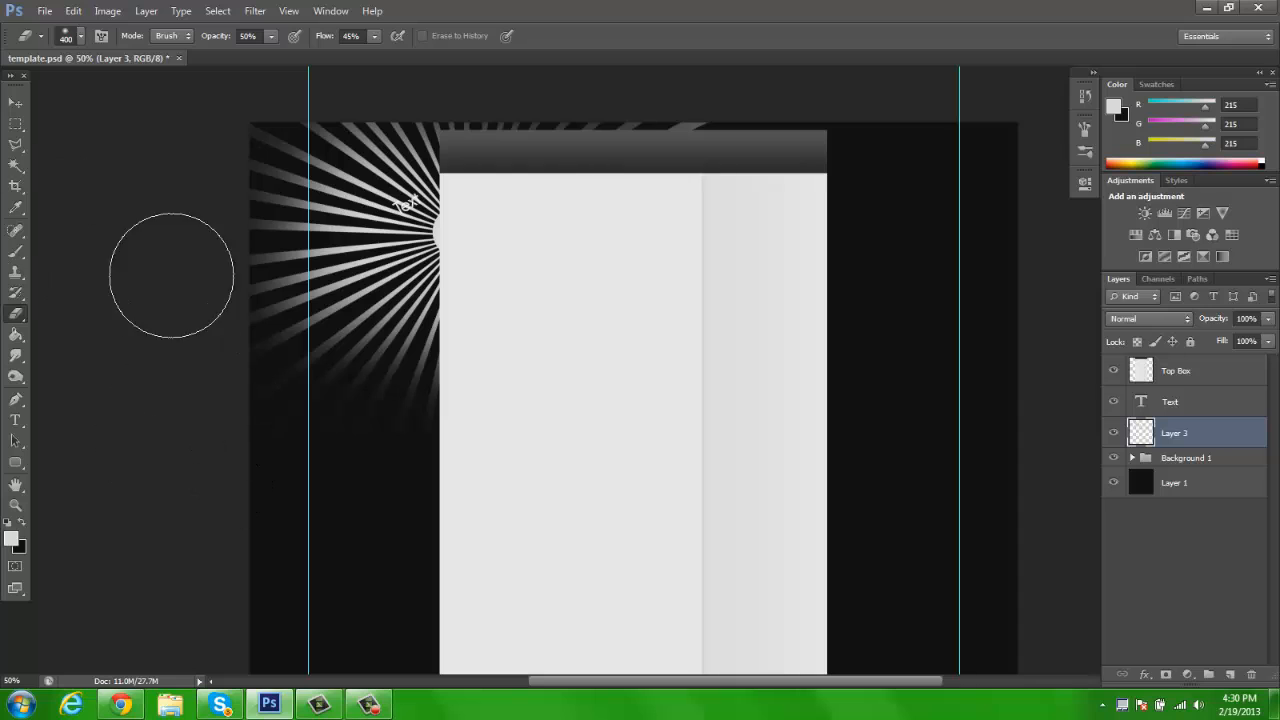
pyautogui.moveTo(403, 177)
pyautogui.mouseDown()
pyautogui.moveTo(411, 254)
pyautogui.moveTo(549, 177)
pyautogui.mouseUp()
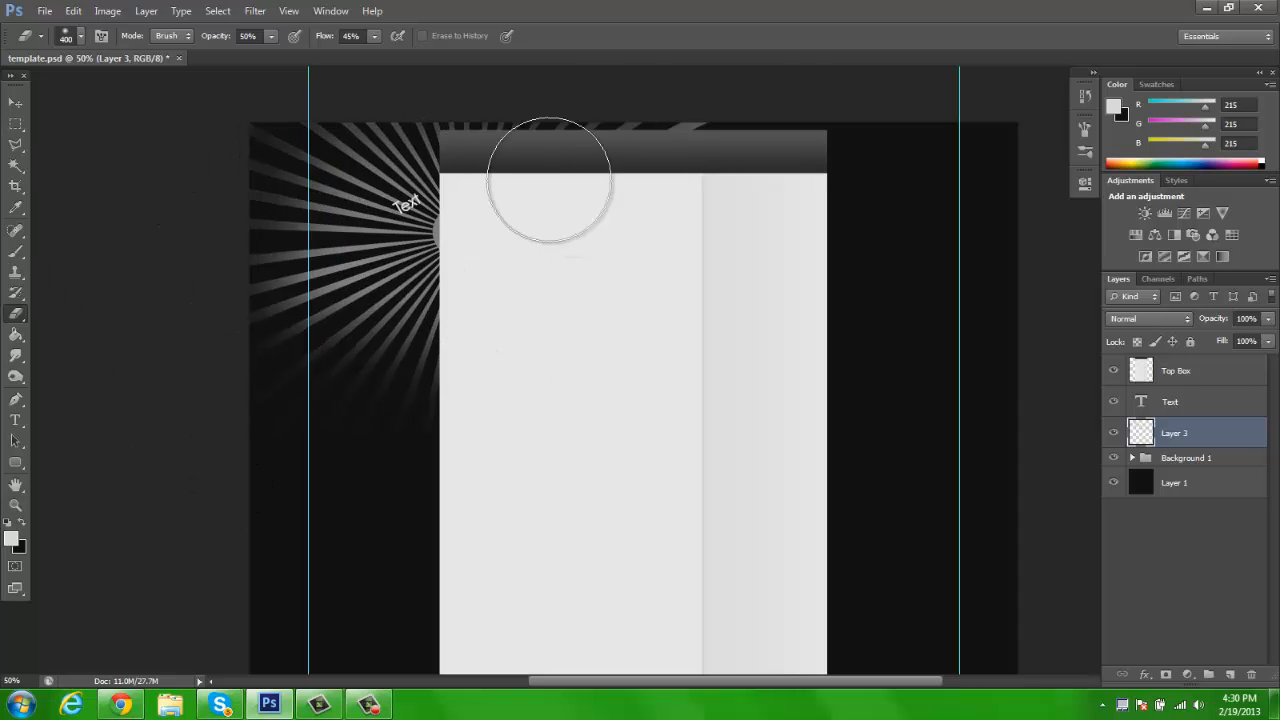
# Step: Add a 2 px black outside Stroke to the Text layer
pyautogui.click(14, 104)
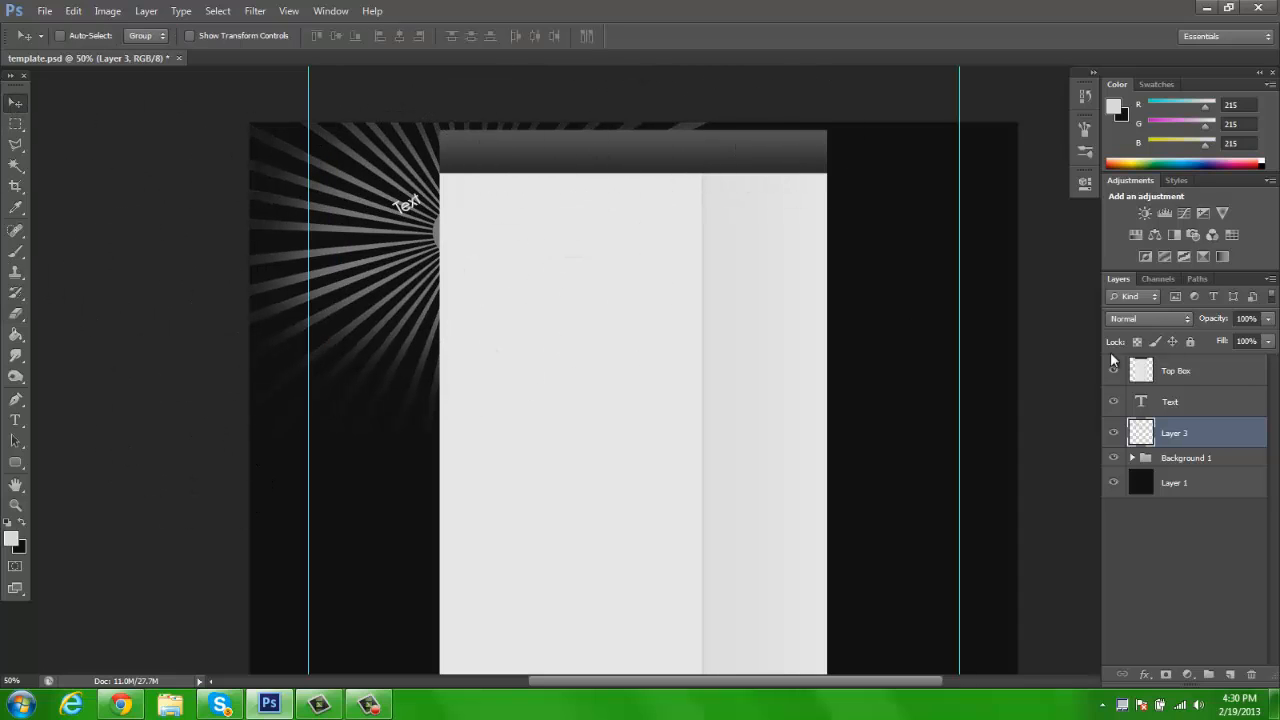
pyautogui.rightClick(1190, 412)
pyautogui.click(1045, 103)
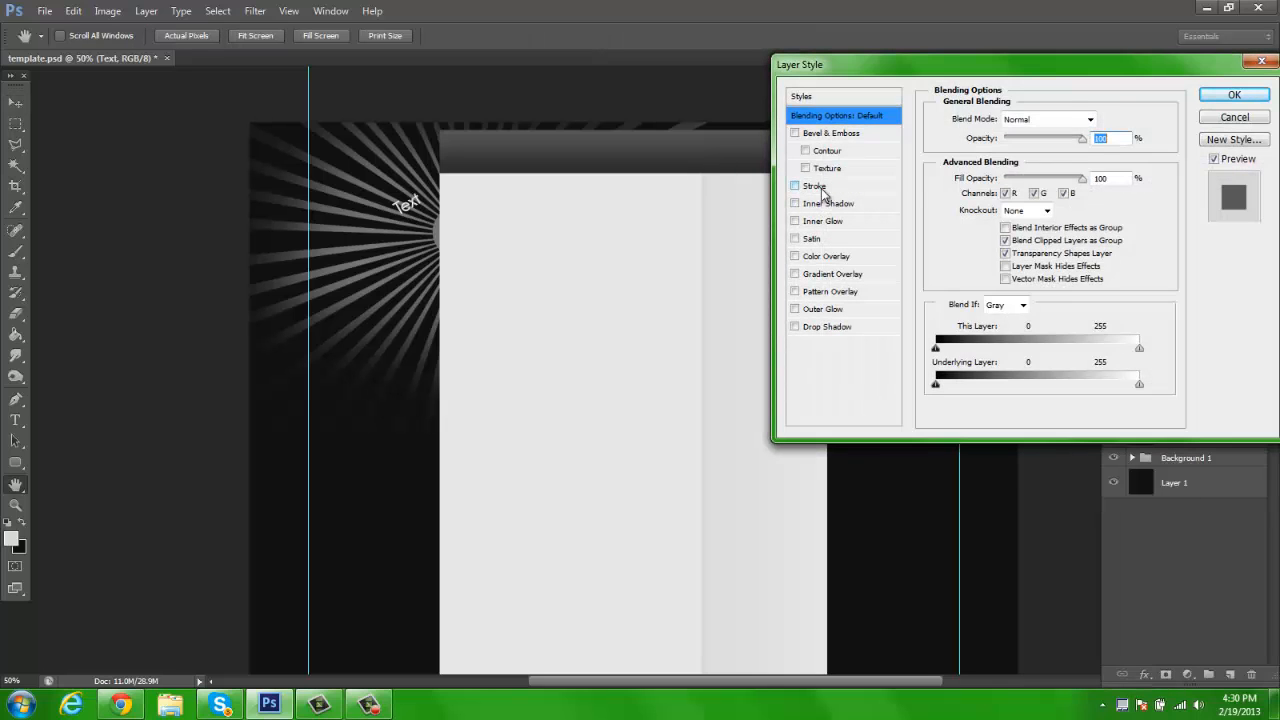
pyautogui.click(821, 188)
pyautogui.click(1080, 123)
pyautogui.write('1')
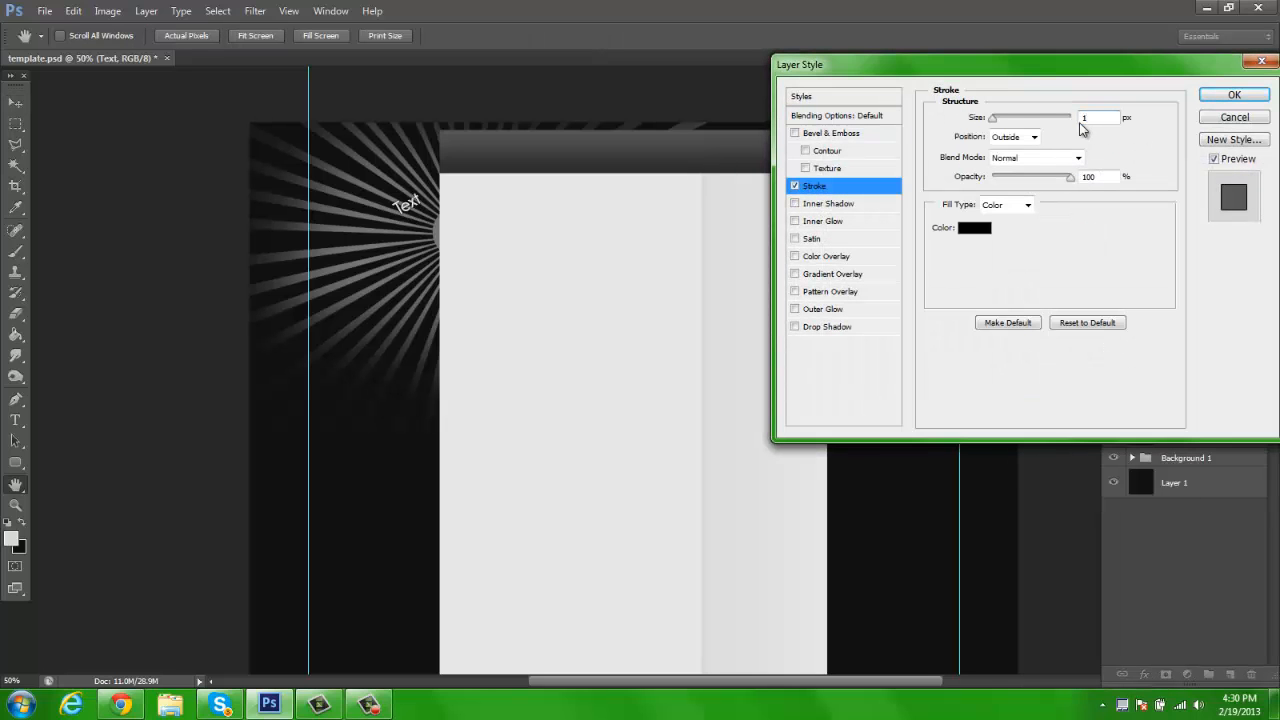
pyautogui.write('2')
pyautogui.moveTo(1078, 116); pyautogui.dragTo(885, 113)
pyautogui.write('2')
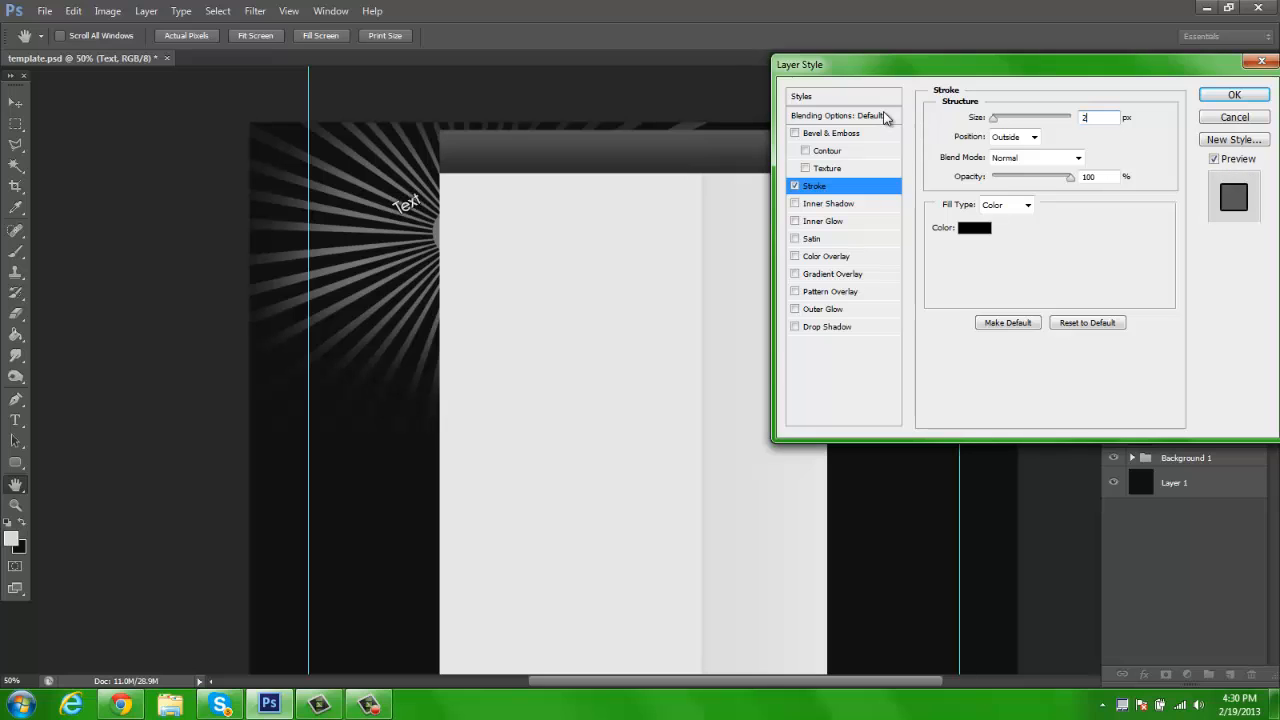
# Step: Add a cyan 00fcff Color Overlay to the Text layer and apply the layer style
pyautogui.click(828, 258)
pyautogui.click(1104, 123)
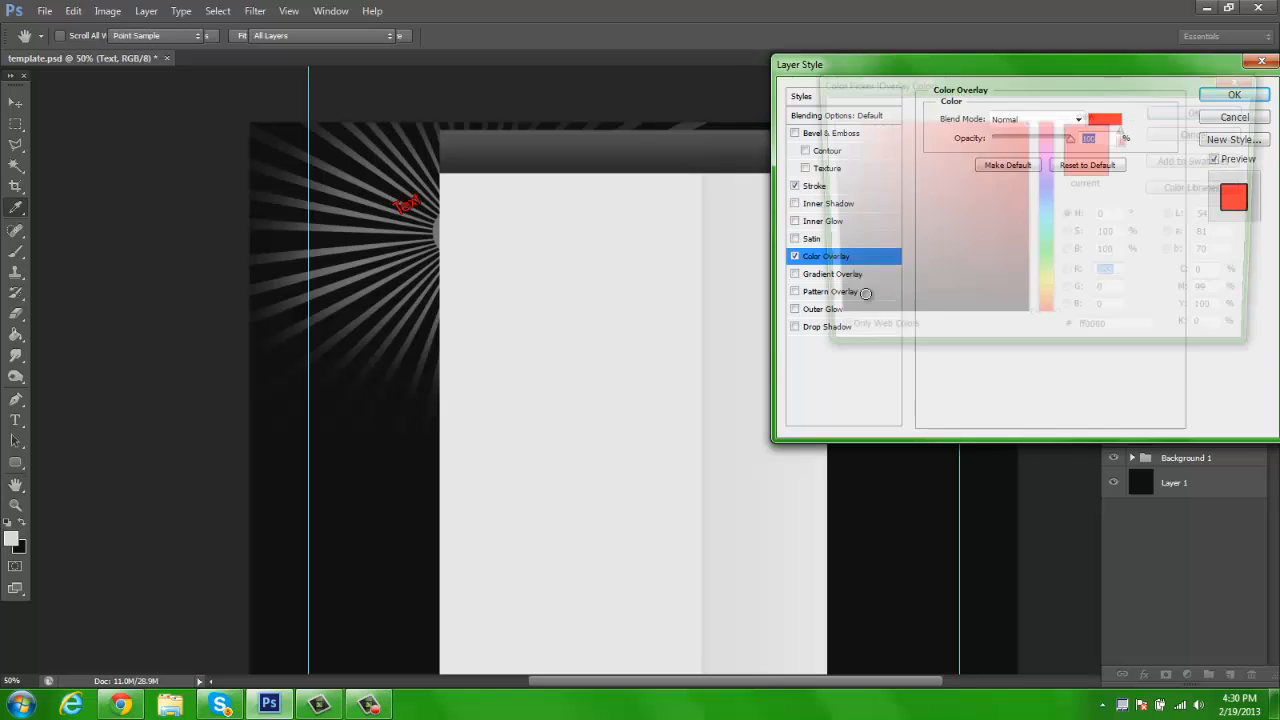
pyautogui.click(958, 230)
pyautogui.click(1046, 222)
pyautogui.moveTo(965, 184); pyautogui.dragTo(1122, 93)
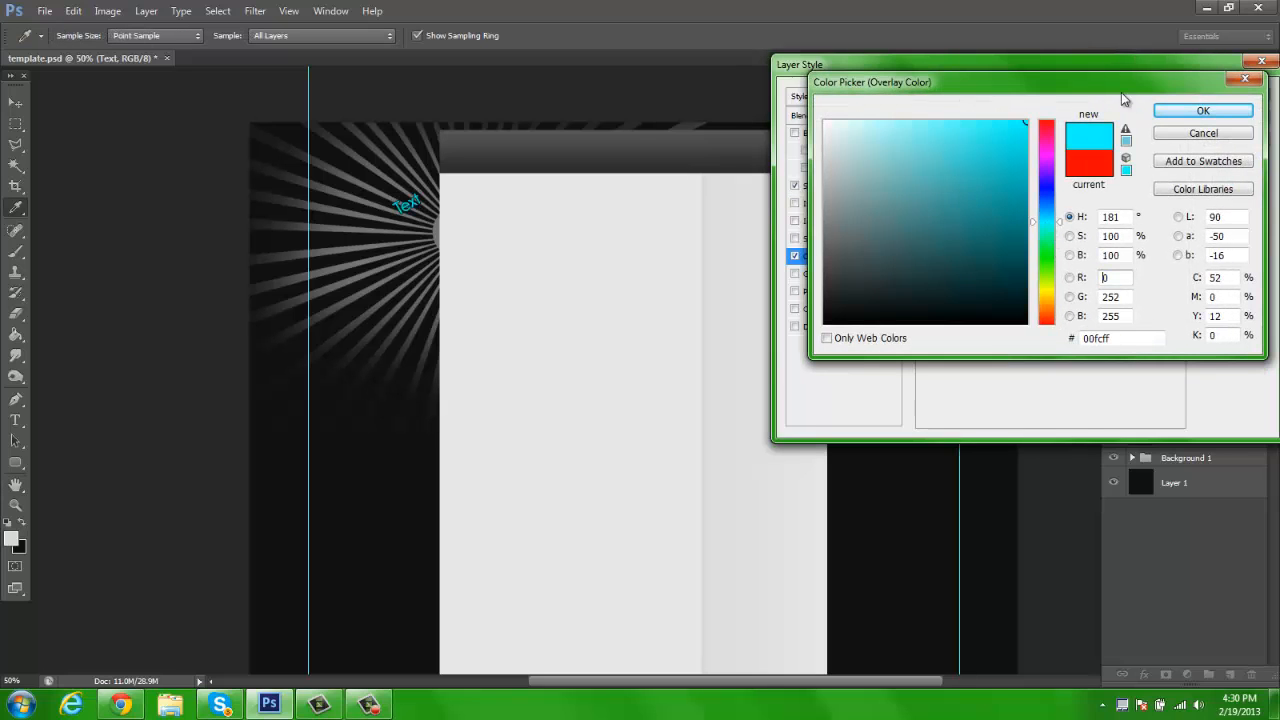
pyautogui.click(1203, 111)
pyautogui.click(1238, 90)
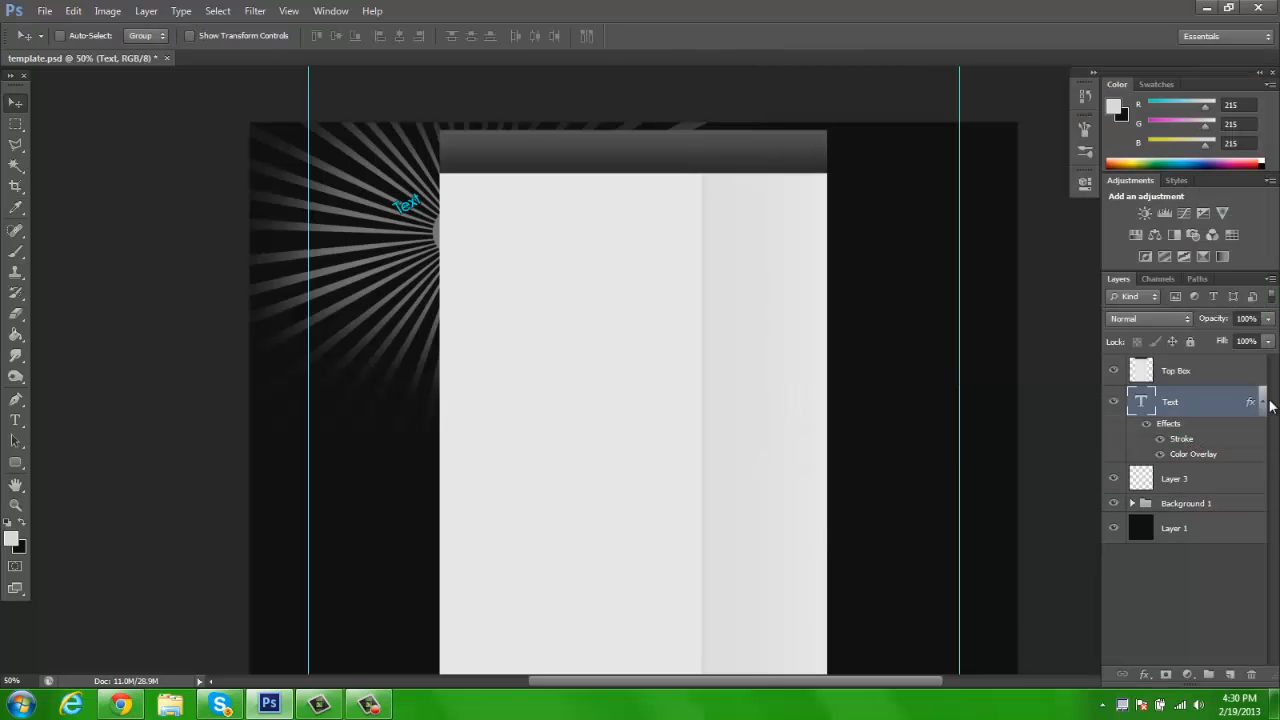
# Step: Try a blue Color Overlay at 50% opacity on the Layer 3 sunburst, and undo it
pyautogui.rightClick(1216, 432)
pyautogui.click(1062, 136)
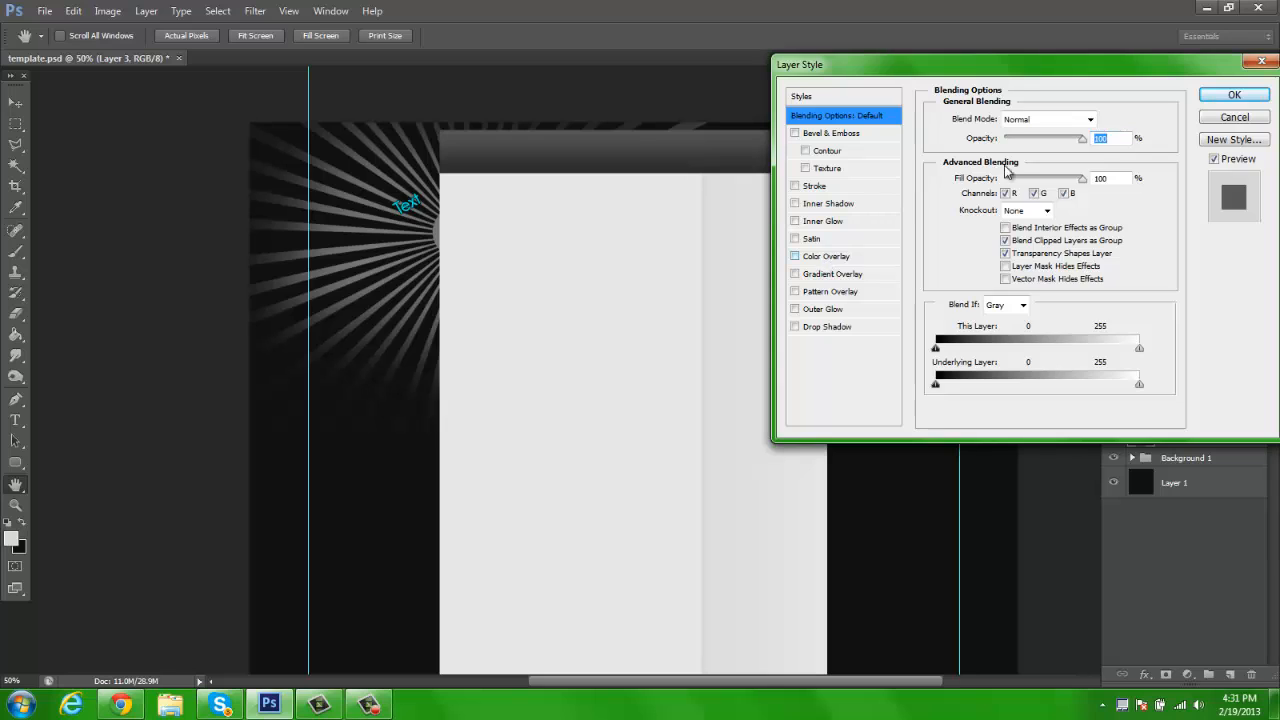
pyautogui.click(826, 256)
pyautogui.click(1098, 124)
pyautogui.click(1046, 222)
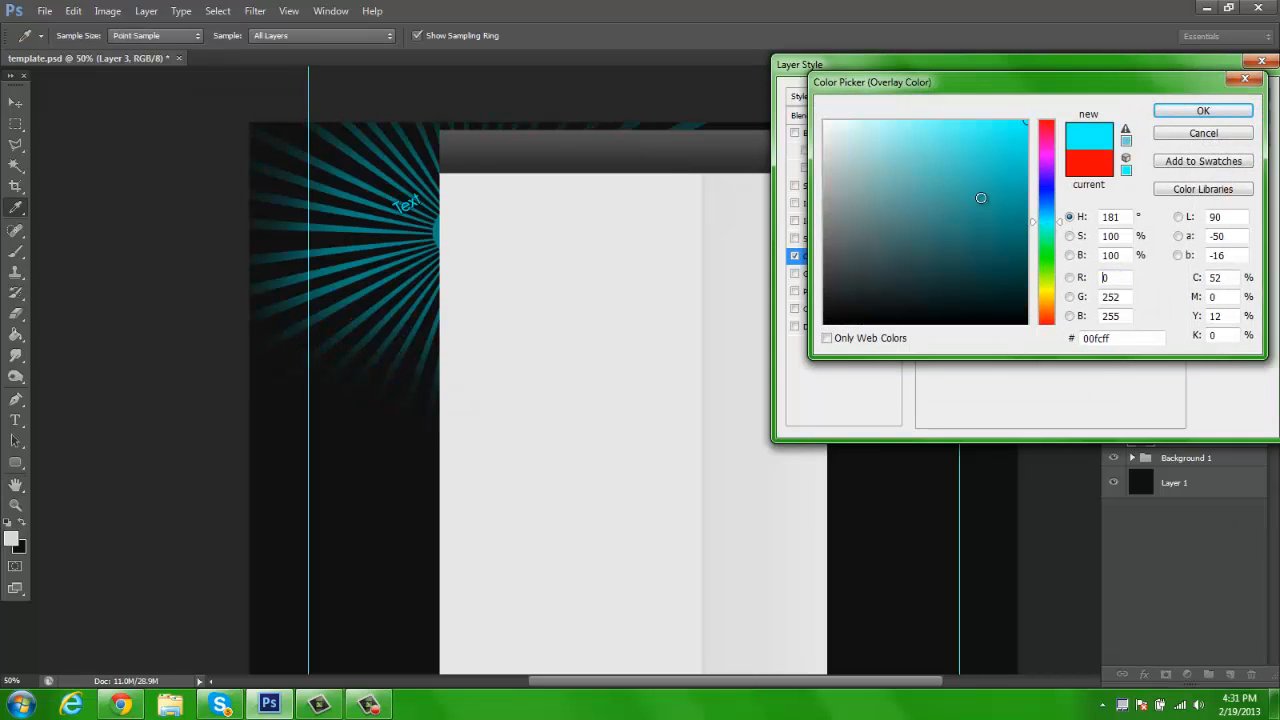
pyautogui.moveTo(1046, 225); pyautogui.dragTo(1050, 213)
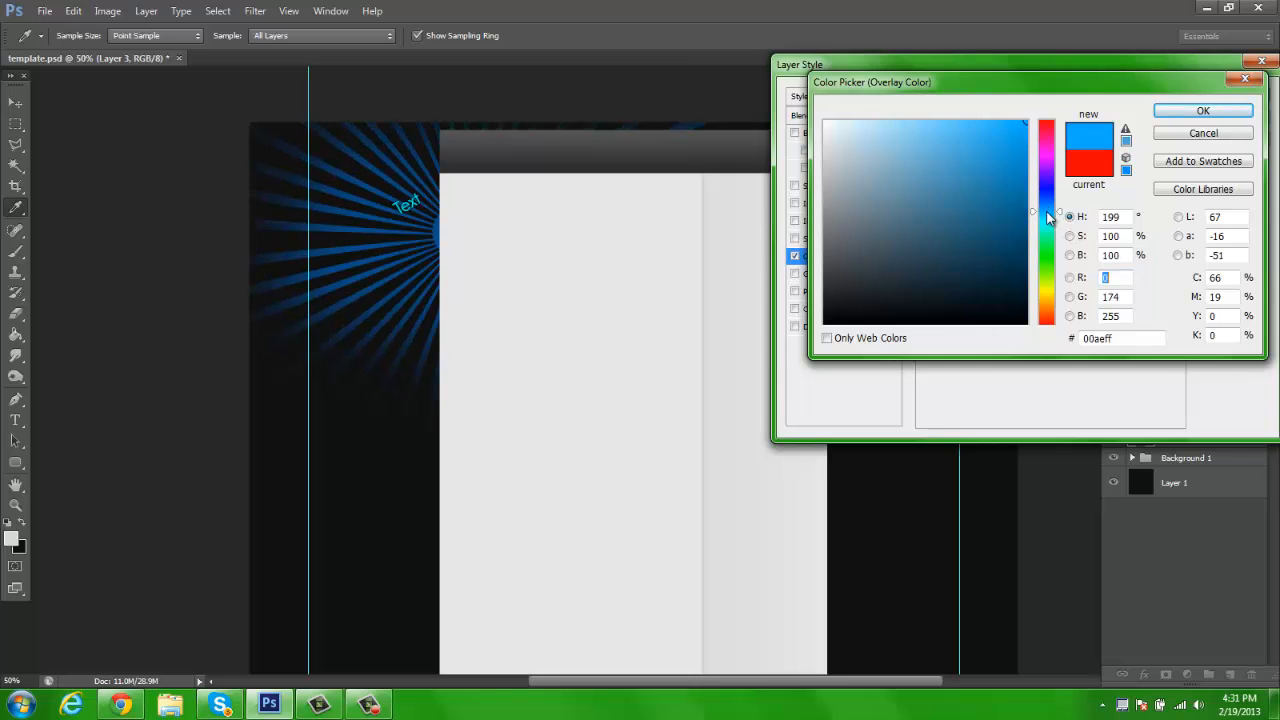
pyautogui.click(1188, 112)
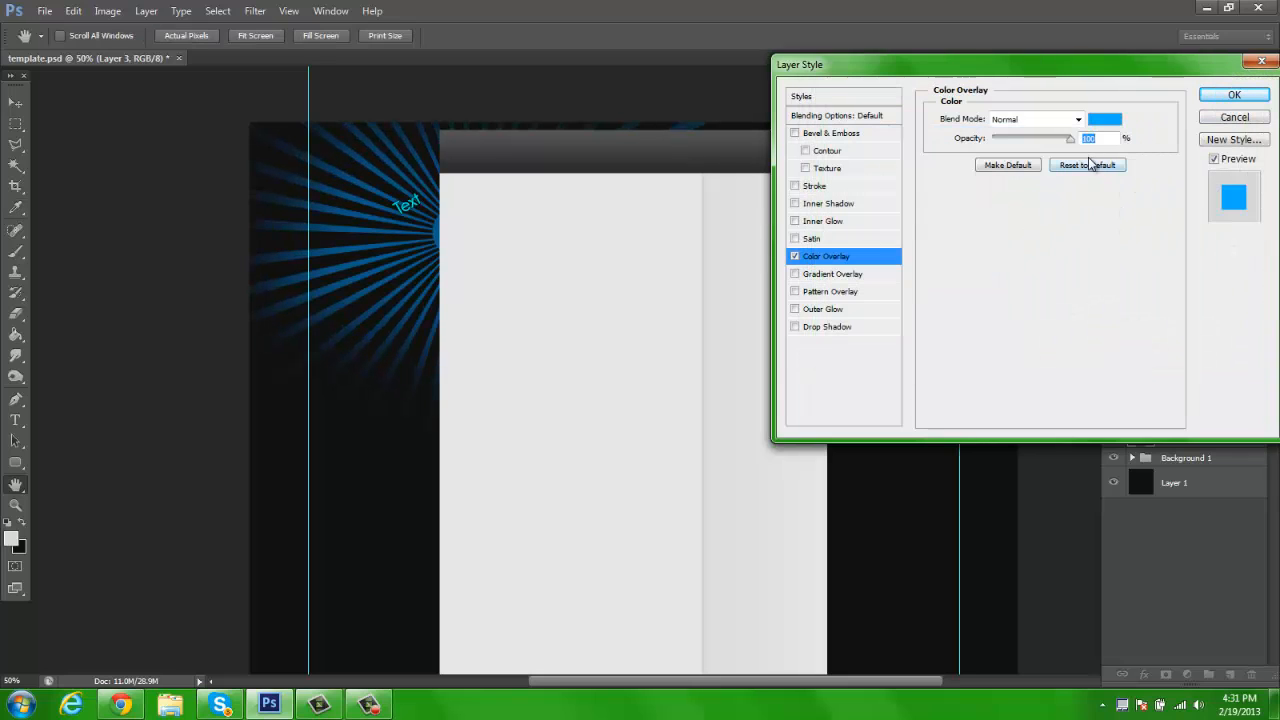
pyautogui.write('50')
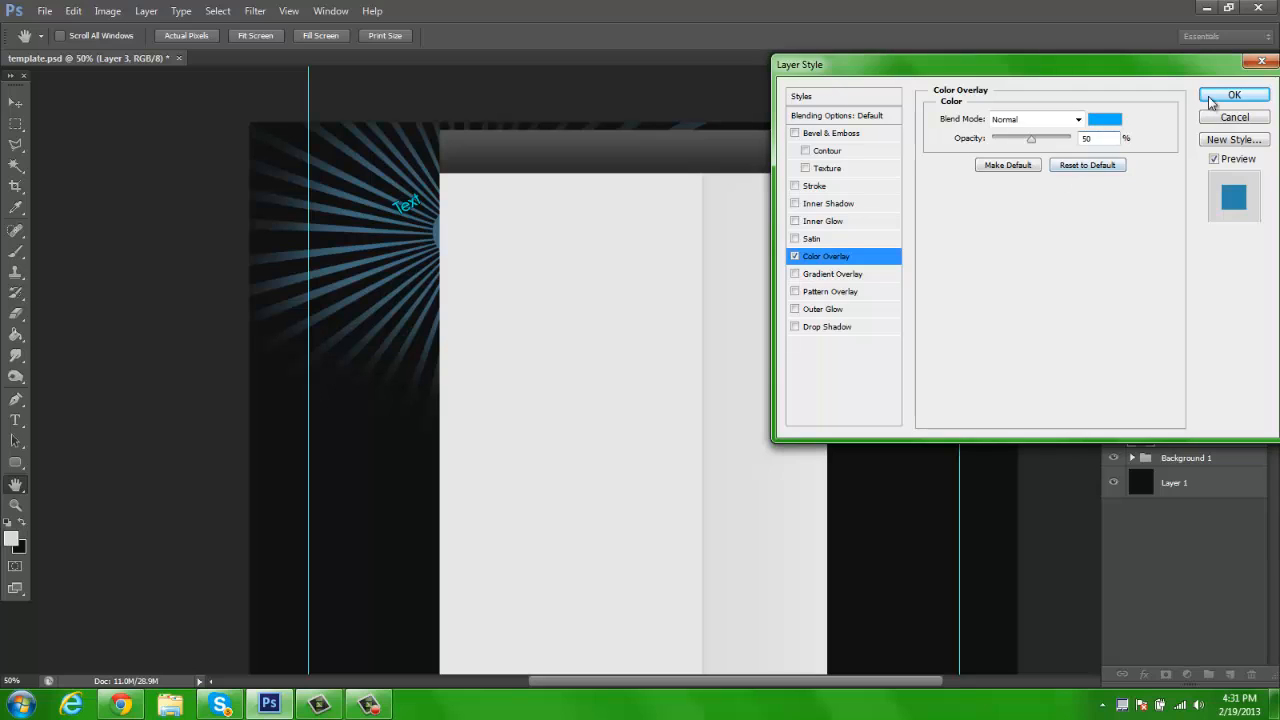
pyautogui.click(1232, 96)
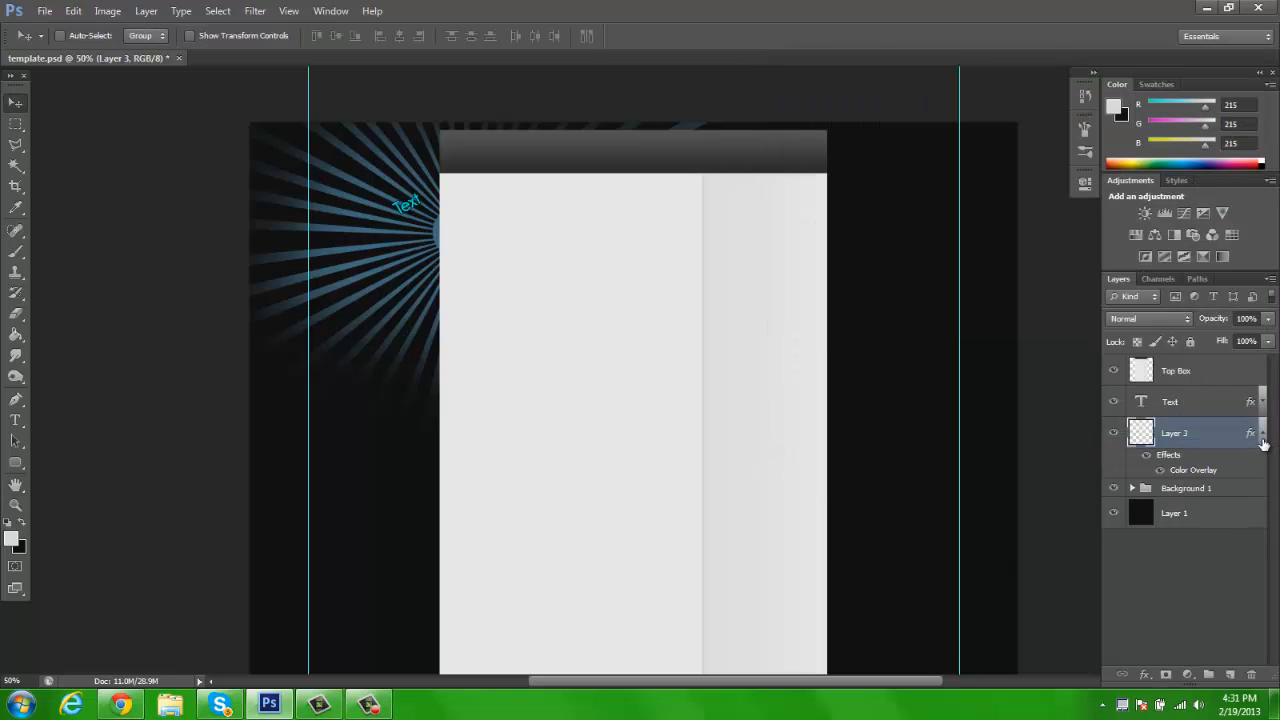
pyautogui.click(1262, 434)
pyautogui.hotkey('ctrl', 'z')
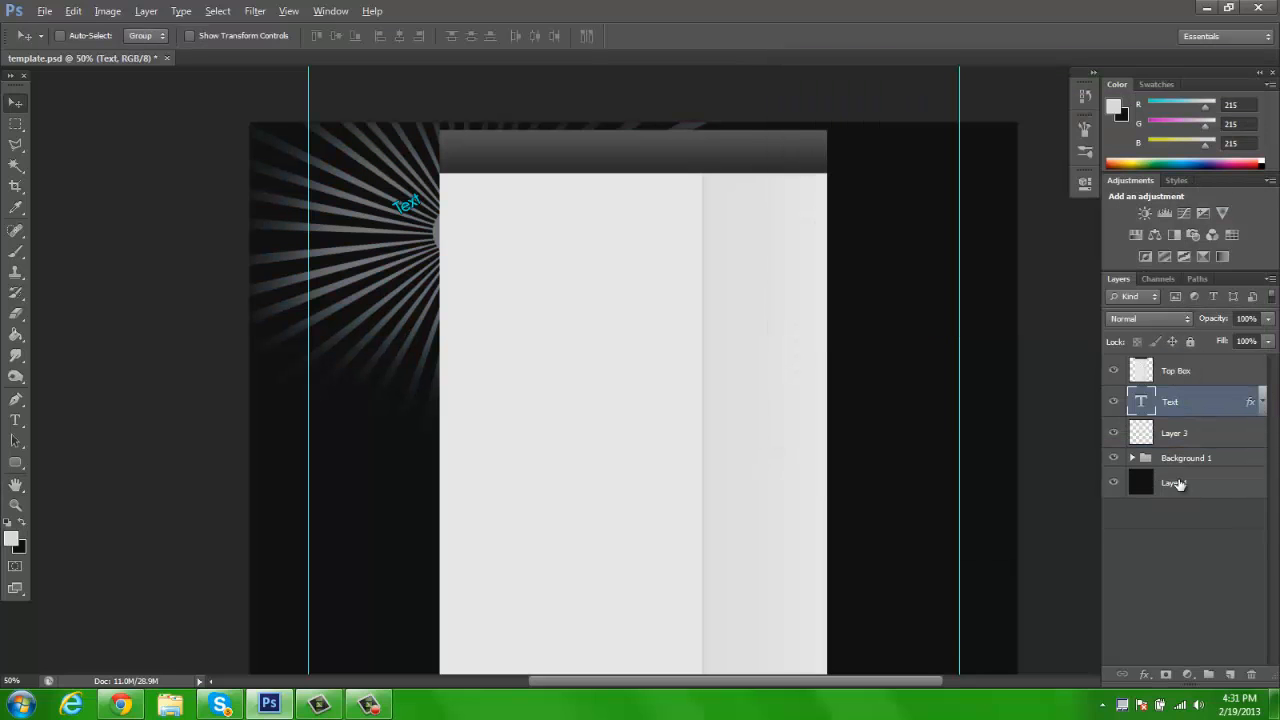
# Step: Add a new layer above the sunburst and paint a glow behind the content box with a soft round 1280 px brush at 0% hardness
pyautogui.click(1232, 677)
pyautogui.press('b')
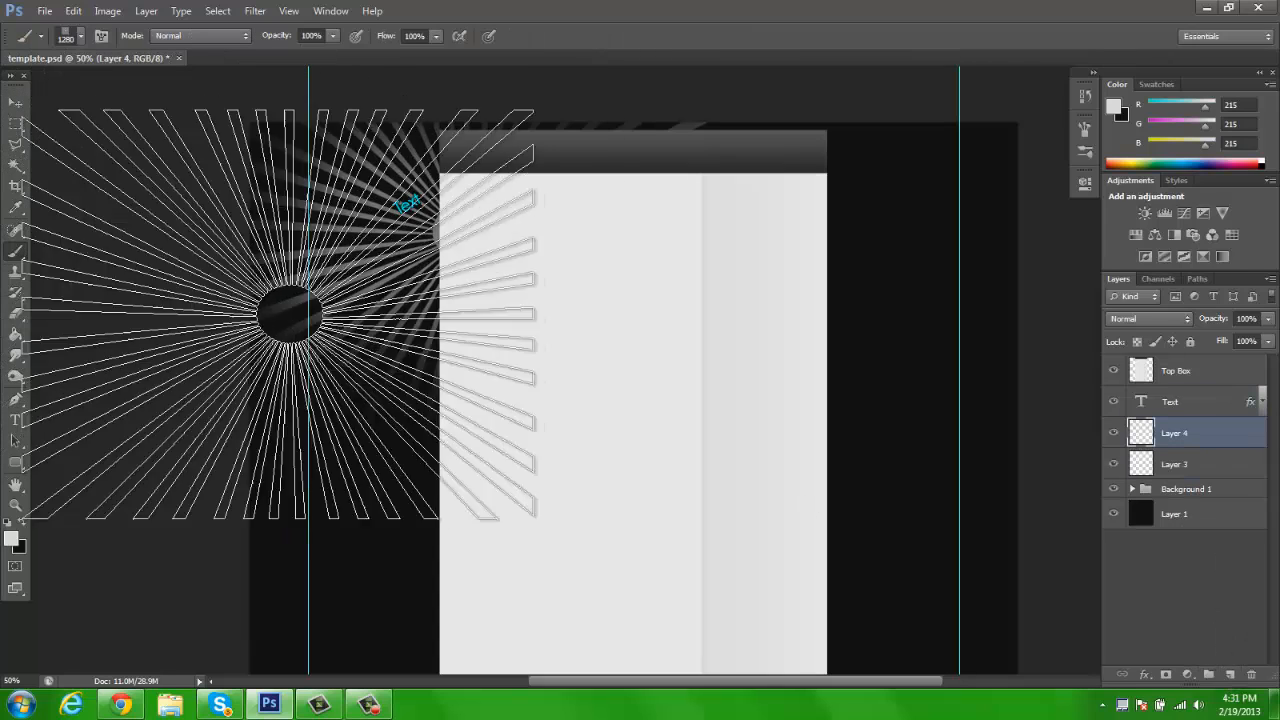
pyautogui.click(80, 36)
pyautogui.scroll(5, 100, 200)
pyautogui.click(33, 160)
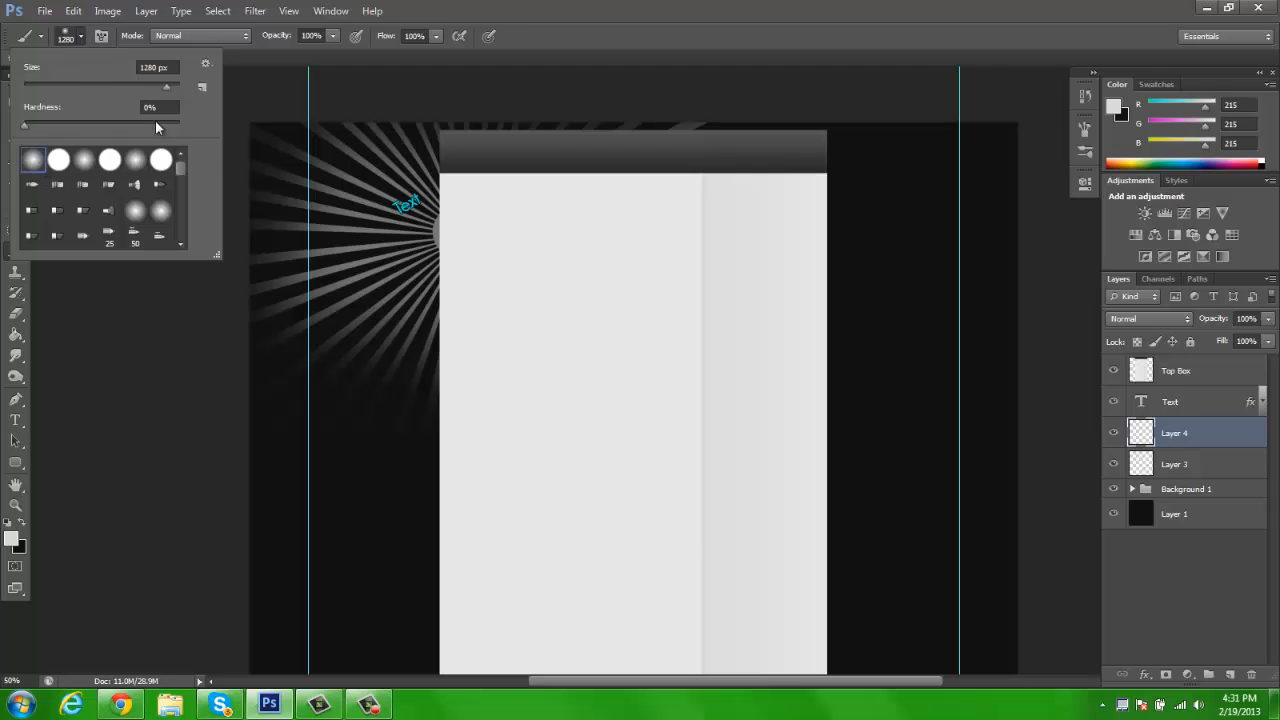
pyautogui.click(619, 353)
pyautogui.click(558, 284)
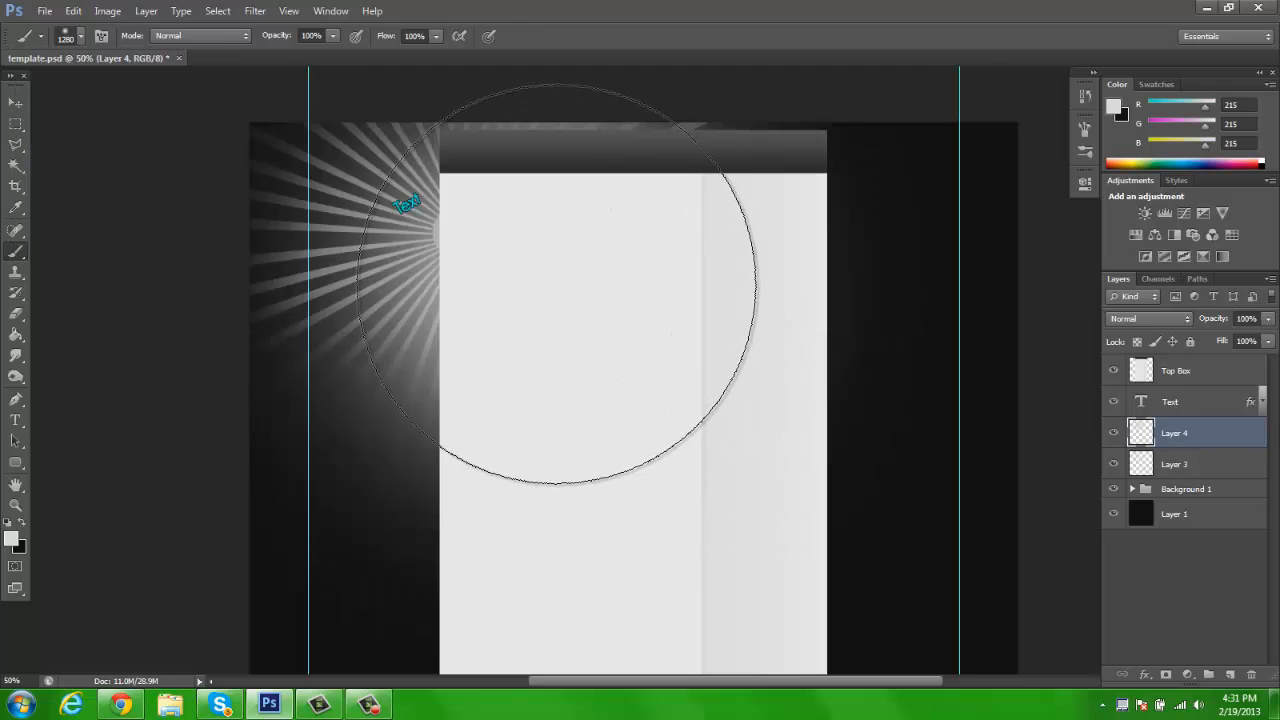
# Step: Set the glow layer's blend mode to Soft Light and toggle its visibility to compare the effect
pyautogui.click(15, 102)
pyautogui.click(1131, 318)
pyautogui.click(1130, 244)
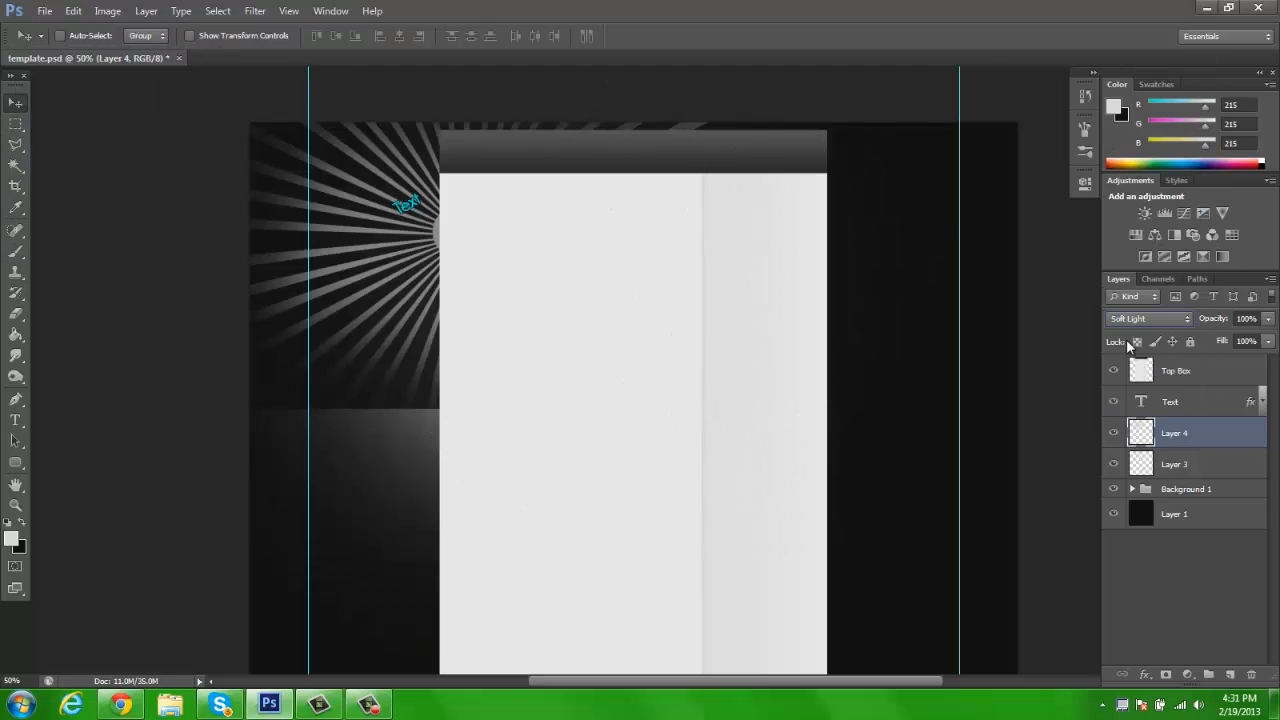
pyautogui.click(1120, 439)
pyautogui.click(1120, 439)
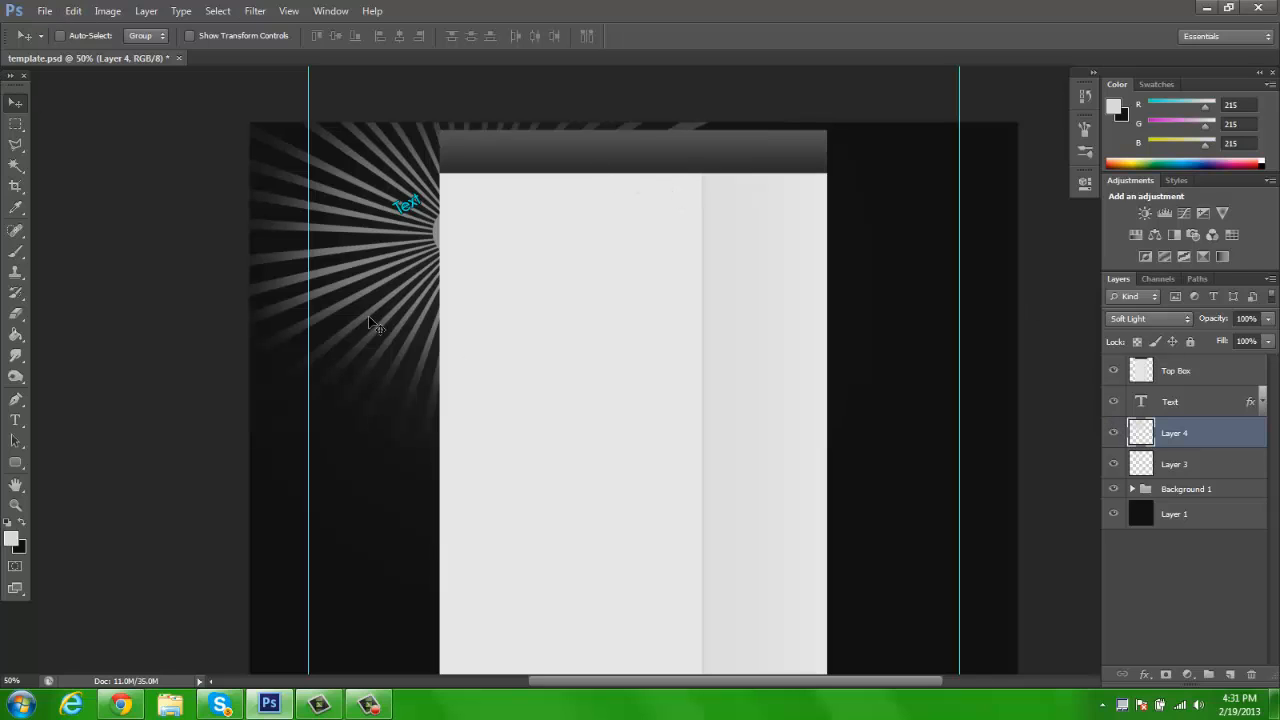
# Step: Hide Layer 4 and Layer 3 and put both into one layer group
pyautogui.click(1113, 432)
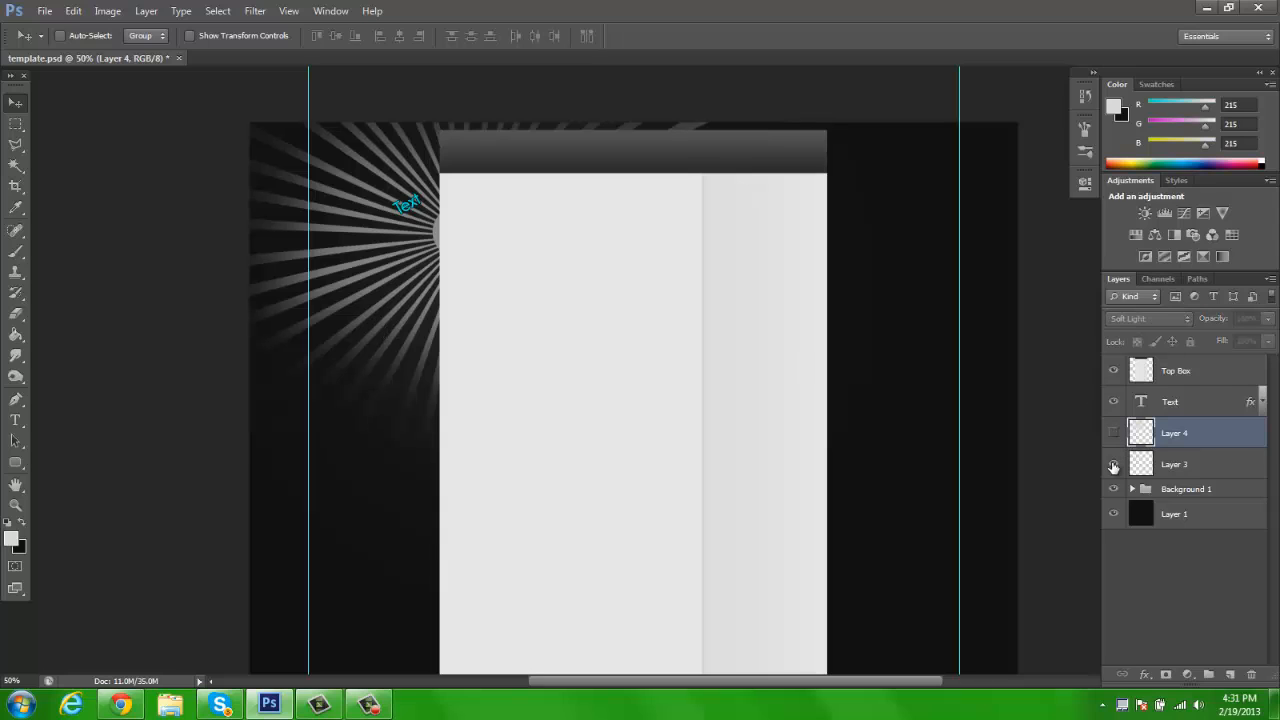
pyautogui.keyDown('shift'); pyautogui.click(1181, 466); pyautogui.keyUp('shift')
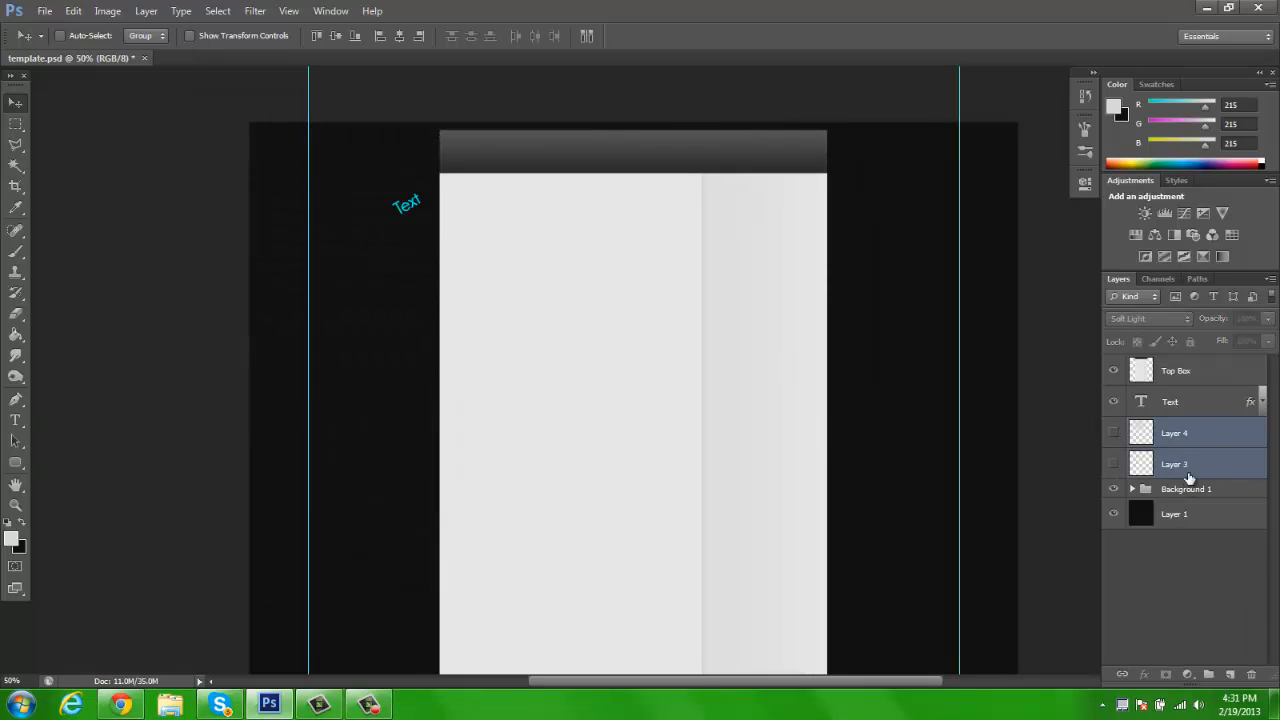
pyautogui.hotkey('ctrl', 'g')
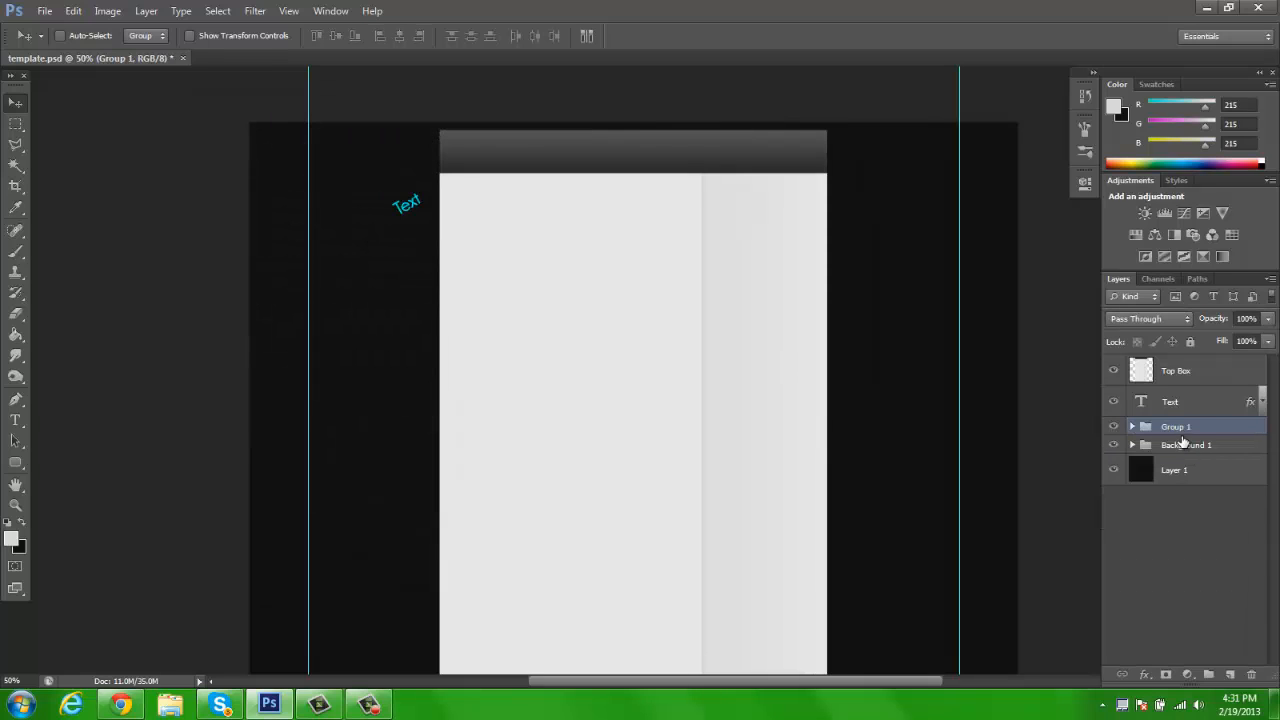
# Step: Add a new layer above Group 1 and fill a rectangular selection overlapping the content box's left edge with red (#ff0000)
pyautogui.click(1222, 673)
pyautogui.click(15, 123)
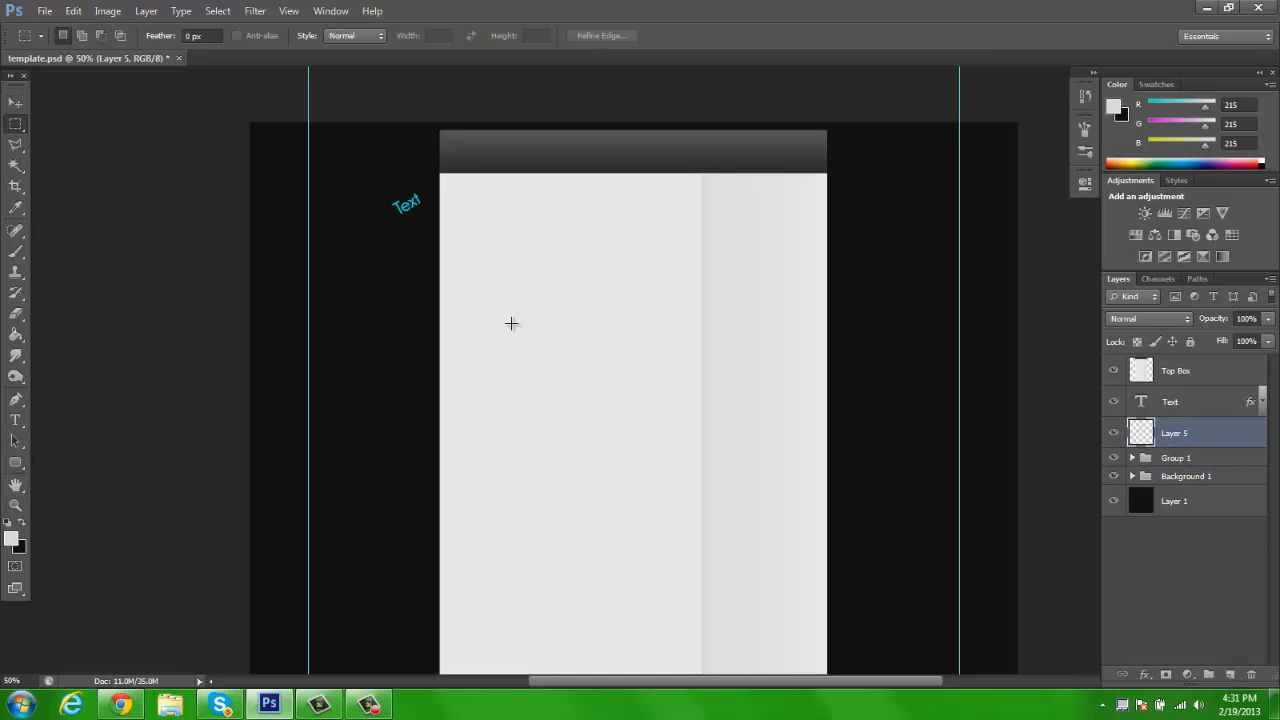
pyautogui.moveTo(343, 286); pyautogui.dragTo(577, 437)
pyautogui.click(15, 334)
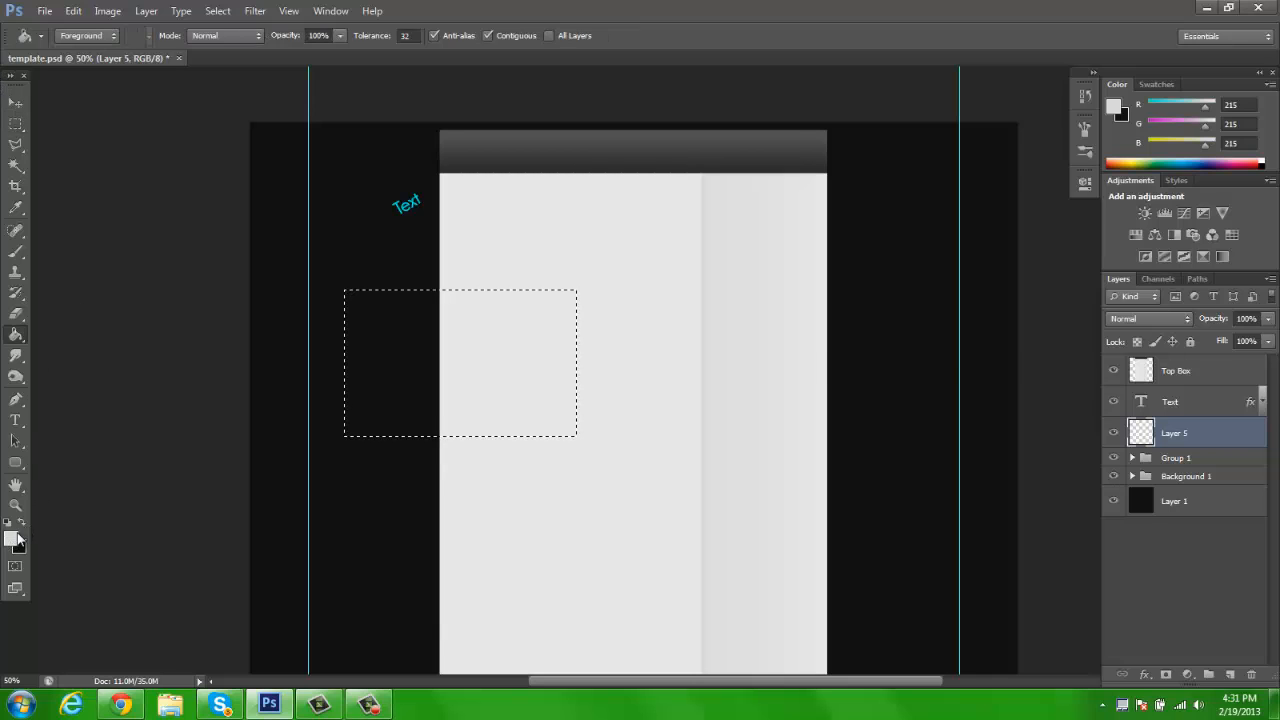
pyautogui.click(12, 540)
pyautogui.click(1027, 120)
pyautogui.click(1203, 110)
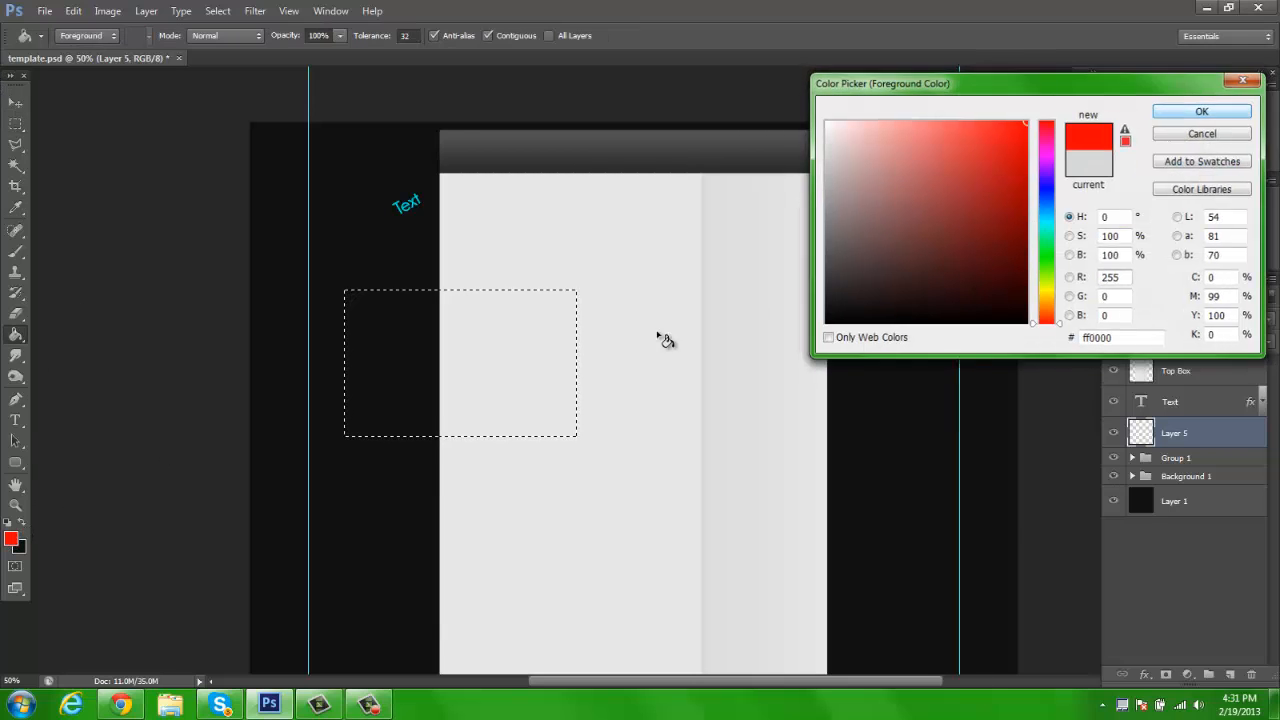
pyautogui.click(358, 343)
# Step: Refill the rectangle on Layer 5 with blue (RGB 0, 66, 255) and deselect it
pyautogui.click(12, 540)
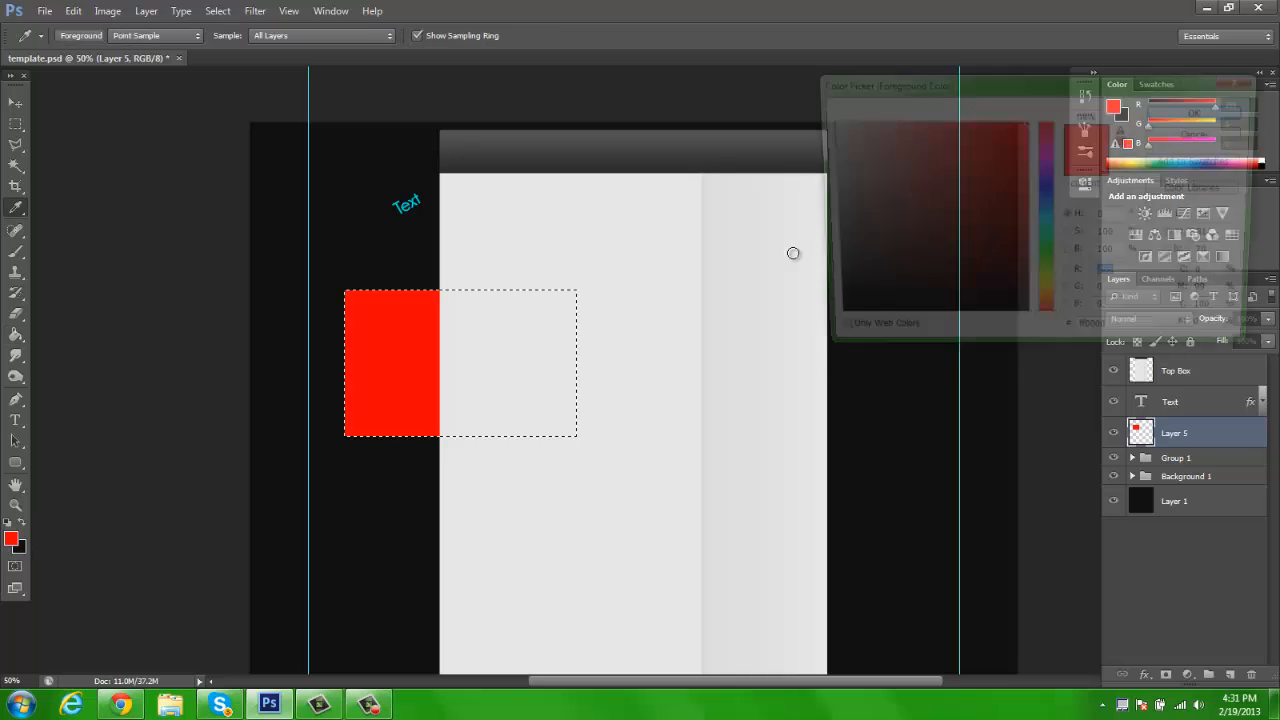
pyautogui.click(1046, 187)
pyautogui.click(1047, 205)
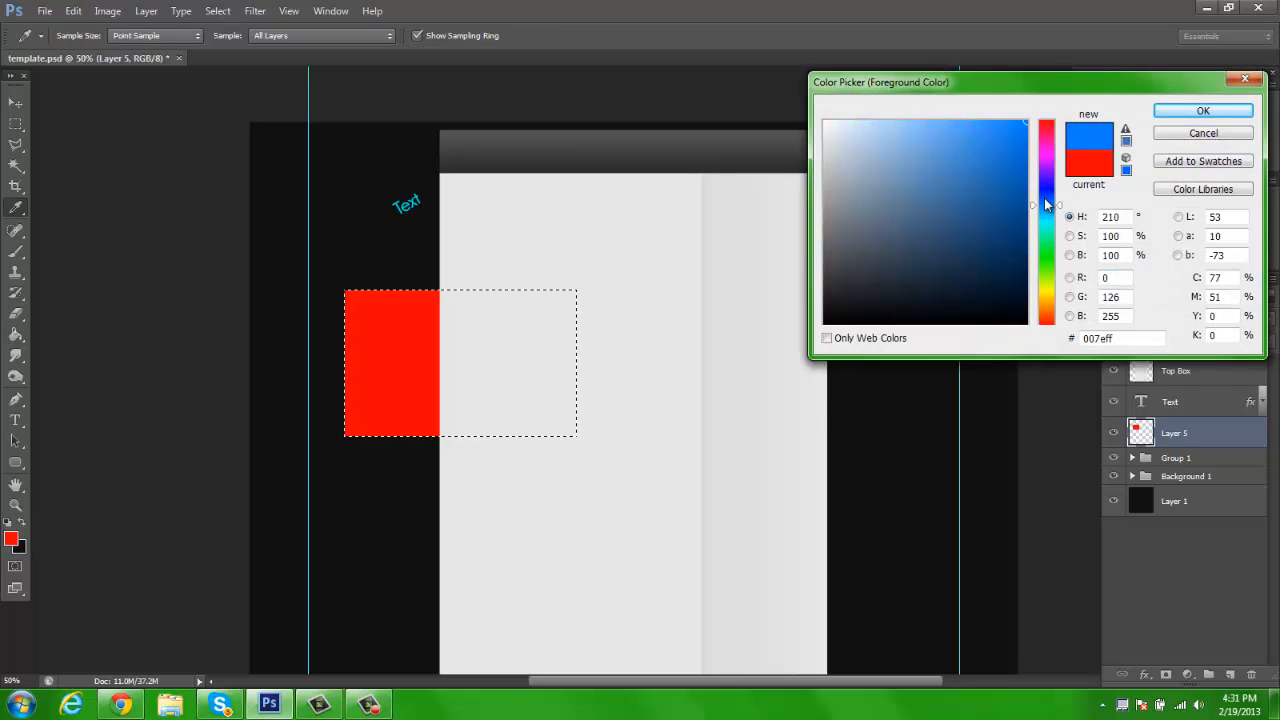
pyautogui.click(1046, 197)
pyautogui.click(1203, 110)
pyautogui.click(404, 346)
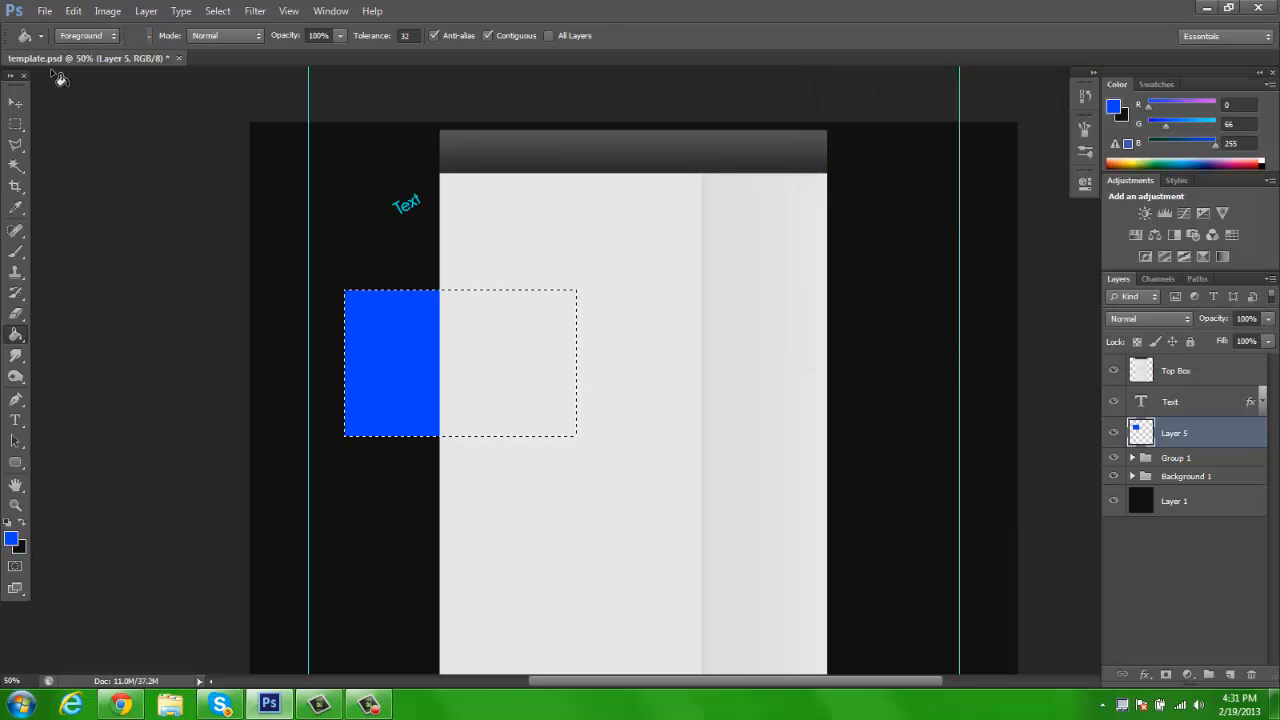
pyautogui.press('v')
pyautogui.hotkey('ctrl', 'd')
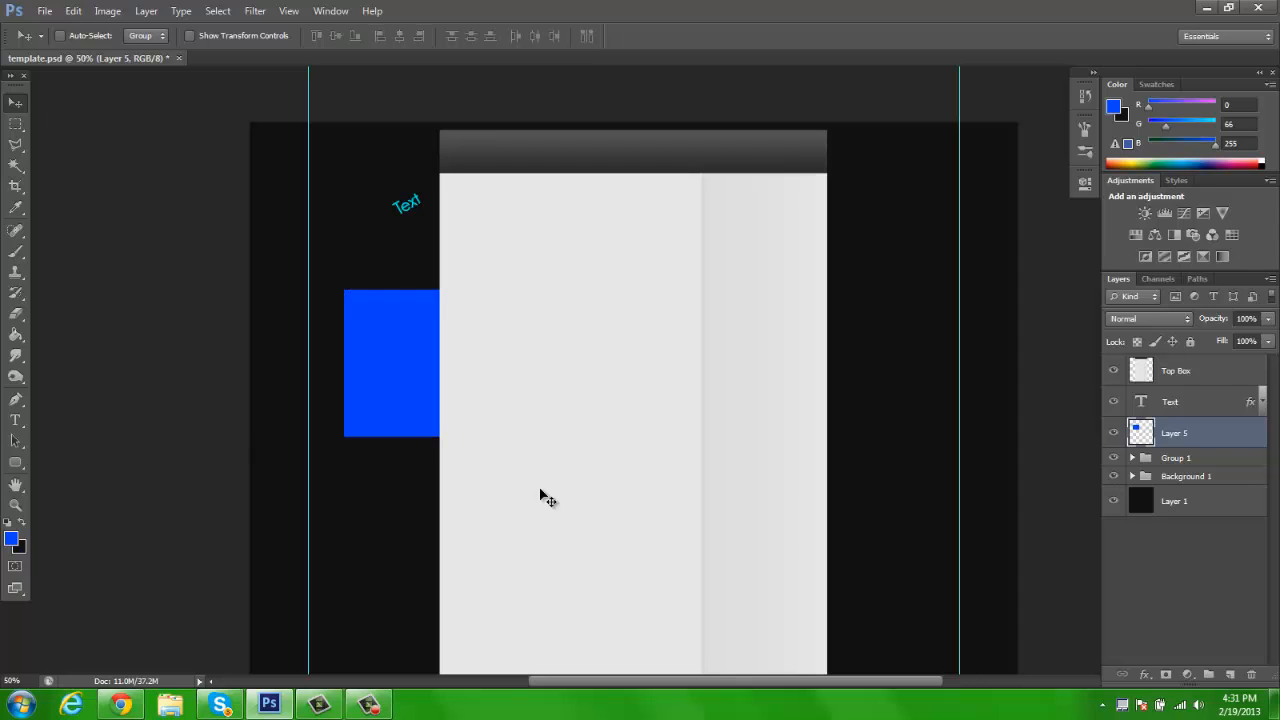
# Step: Add another layer and fill a similar rectangular selection below the blue rectangle with the near-black background colour
pyautogui.click(1230, 675)
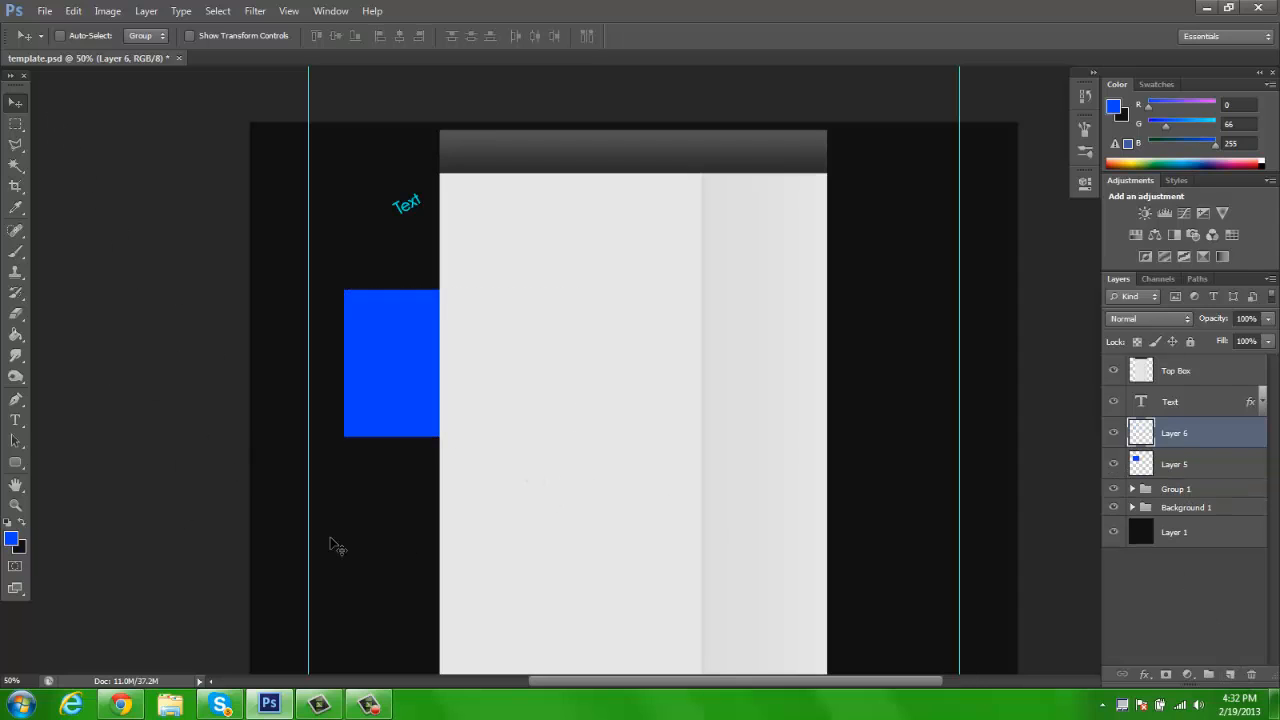
pyautogui.press('m')
pyautogui.moveTo(360, 477); pyautogui.dragTo(588, 621)
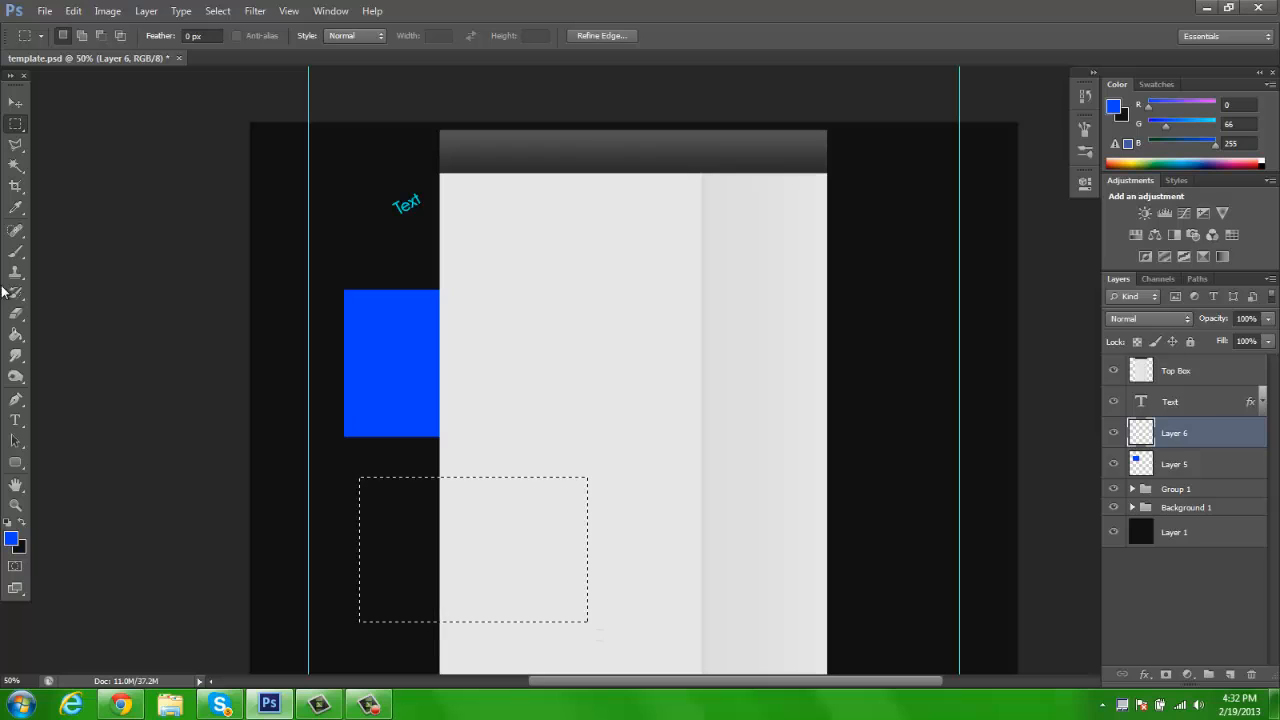
pyautogui.press('x')
pyautogui.press('g')
pyautogui.click(412, 550)
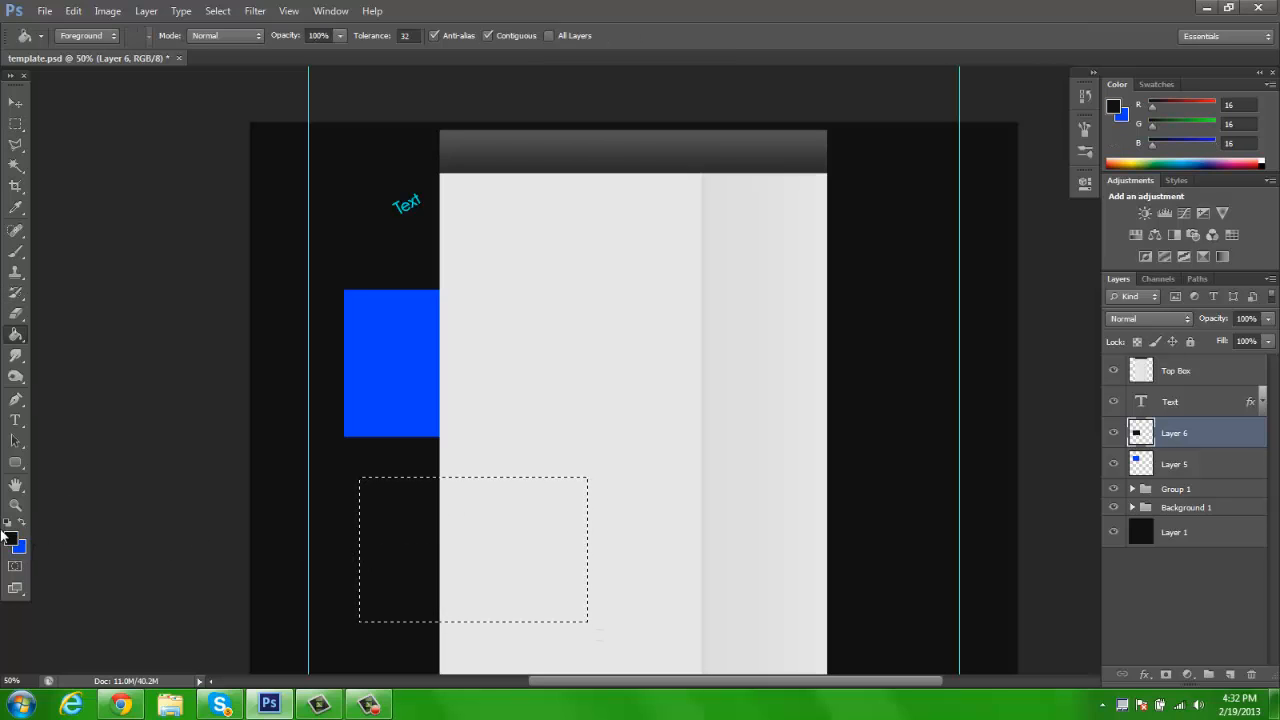
# Step: Fill the lower rectangle on Layer 6 with mid grey (#797979)
pyautogui.click(12, 539)
pyautogui.moveTo(924, 250); pyautogui.dragTo(768, 228)
pyautogui.click(1238, 115)
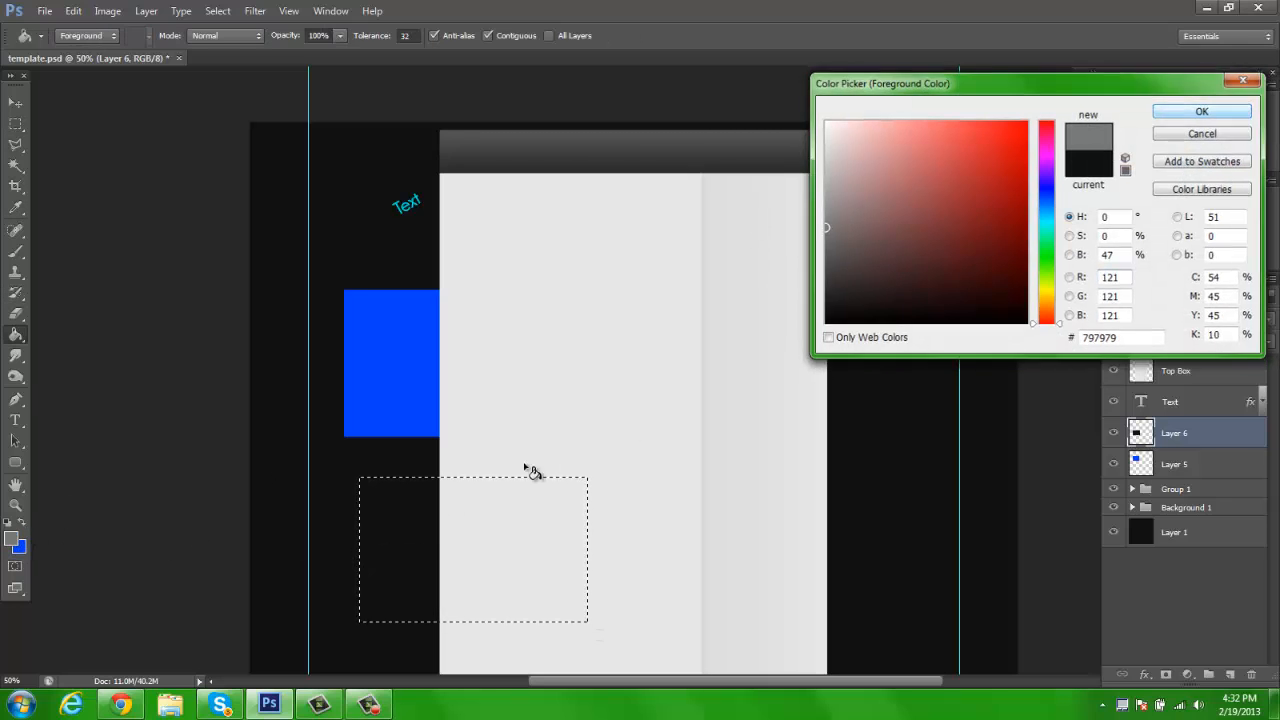
pyautogui.click(415, 503)
# Step: Change the foreground colour to white and fill the lower rectangle on Layer 6 with it
pyautogui.click(12, 539)
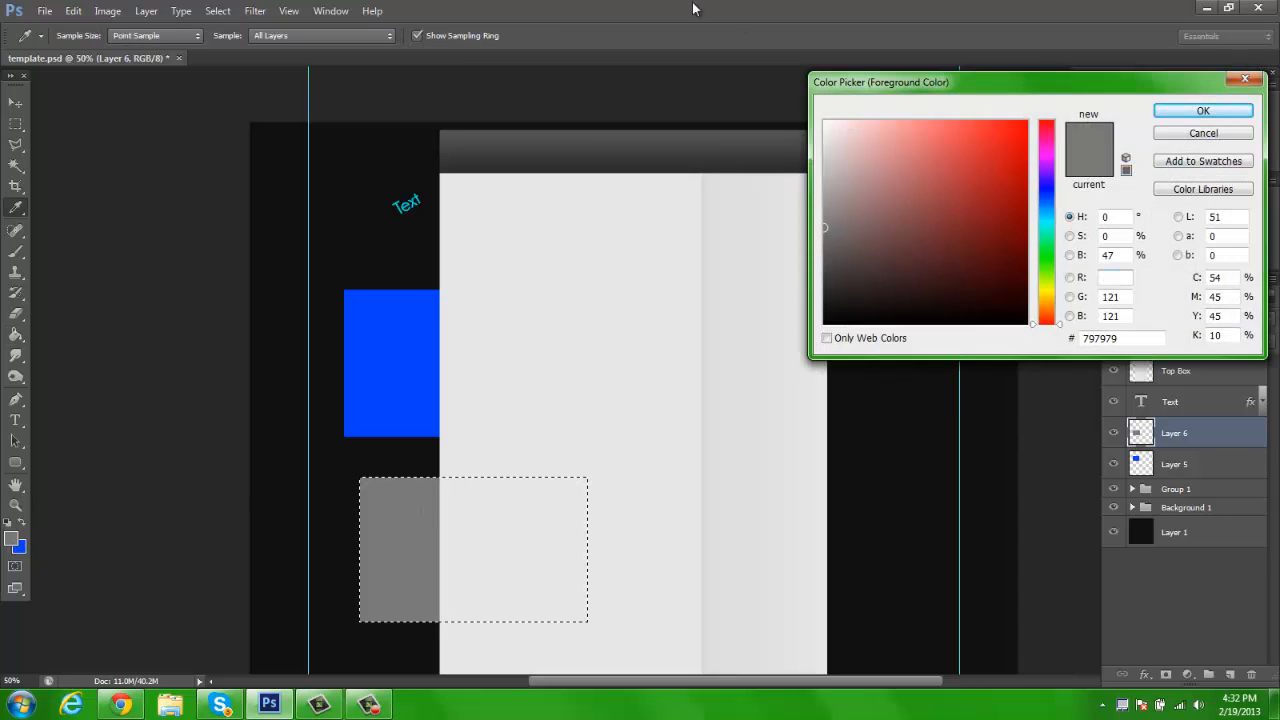
pyautogui.click(825, 121)
pyautogui.click(1178, 110)
pyautogui.click(432, 510)
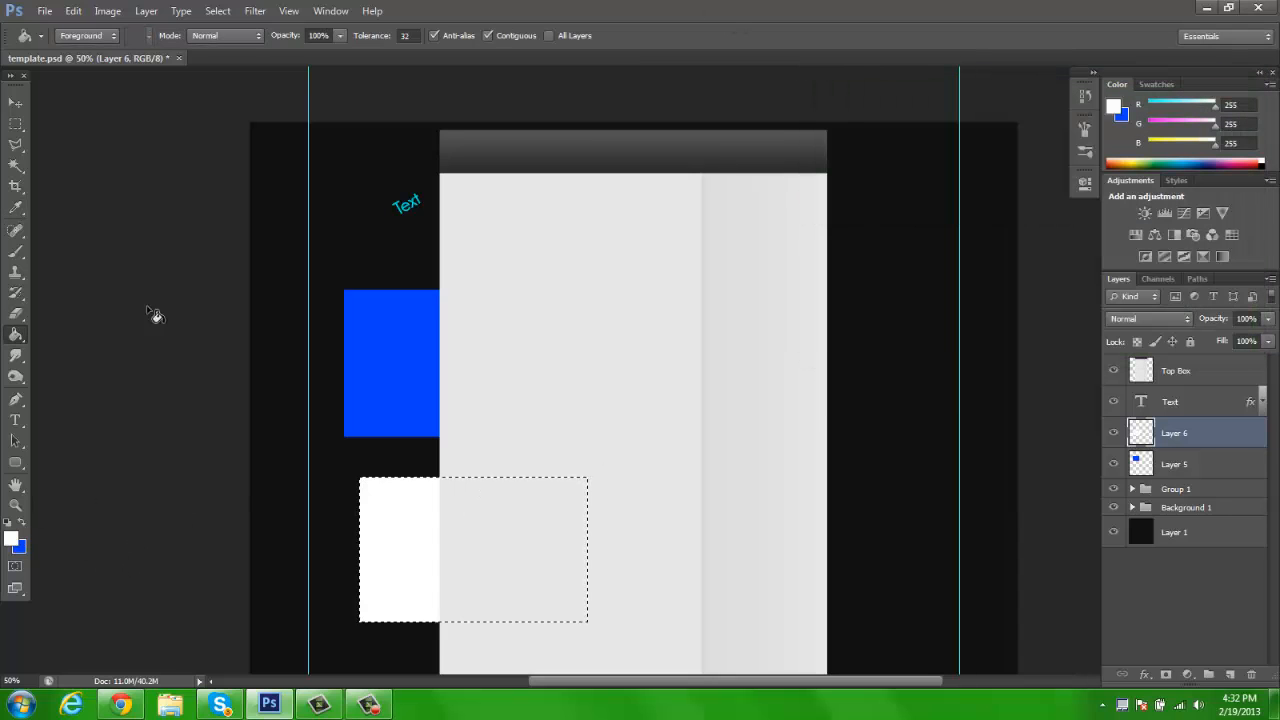
# Step: Tilt the white rectangle counter-clockwise with Free Transform and move it up near the Text label beside the content box
pyautogui.click(15, 101)
pyautogui.hotkey('ctrl', 't')
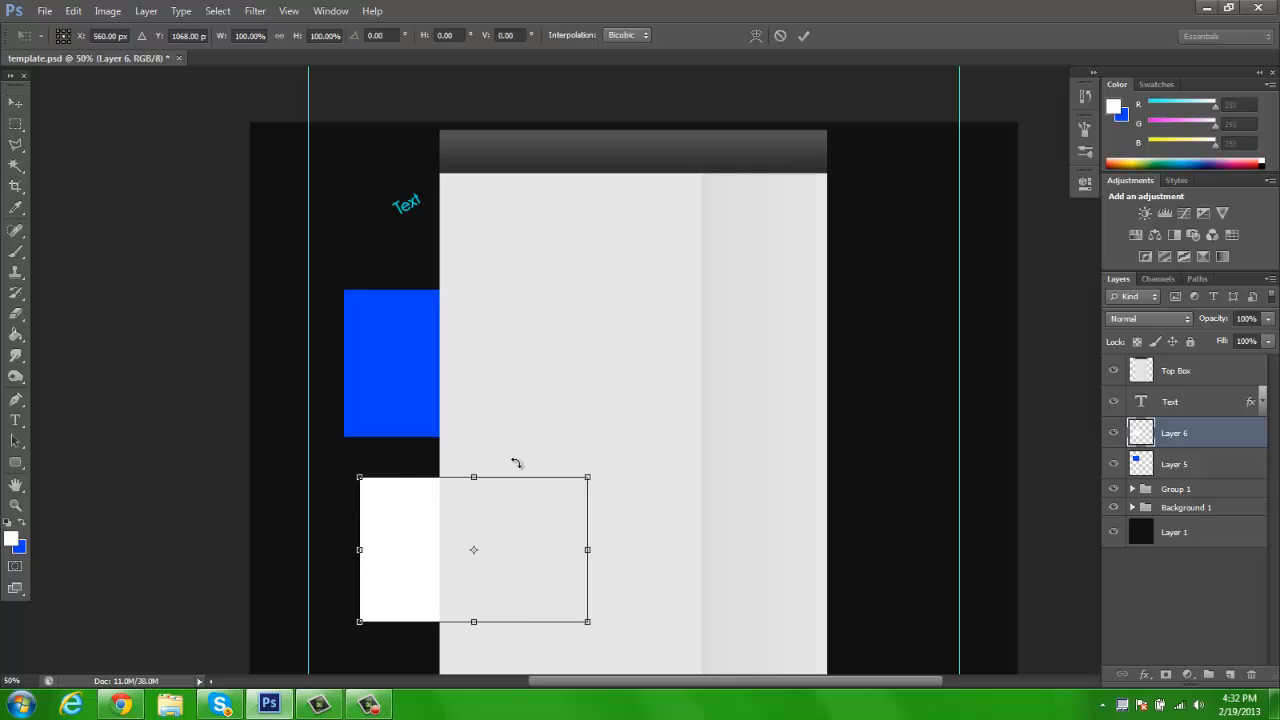
pyautogui.moveTo(515, 462); pyautogui.dragTo(415, 475)
pyautogui.moveTo(502, 504); pyautogui.dragTo(502, 199)
pyautogui.moveTo(435, 125); pyautogui.dragTo(488, 135)
pyautogui.moveTo(512, 219); pyautogui.dragTo(503, 241)
pyautogui.press('Return')
# Step: Move the blue rectangle up behind the Text label, place Layer 5 above Layer 6, and rotate it 15° clockwise
pyautogui.click(1218, 466)
pyautogui.moveTo(512, 290); pyautogui.dragTo(534, 145)
pyautogui.moveTo(1178, 466); pyautogui.dragTo(1176, 420)
pyautogui.hotkey('ctrl', 't')
pyautogui.moveTo(320, 82); pyautogui.dragTo(340, 70)
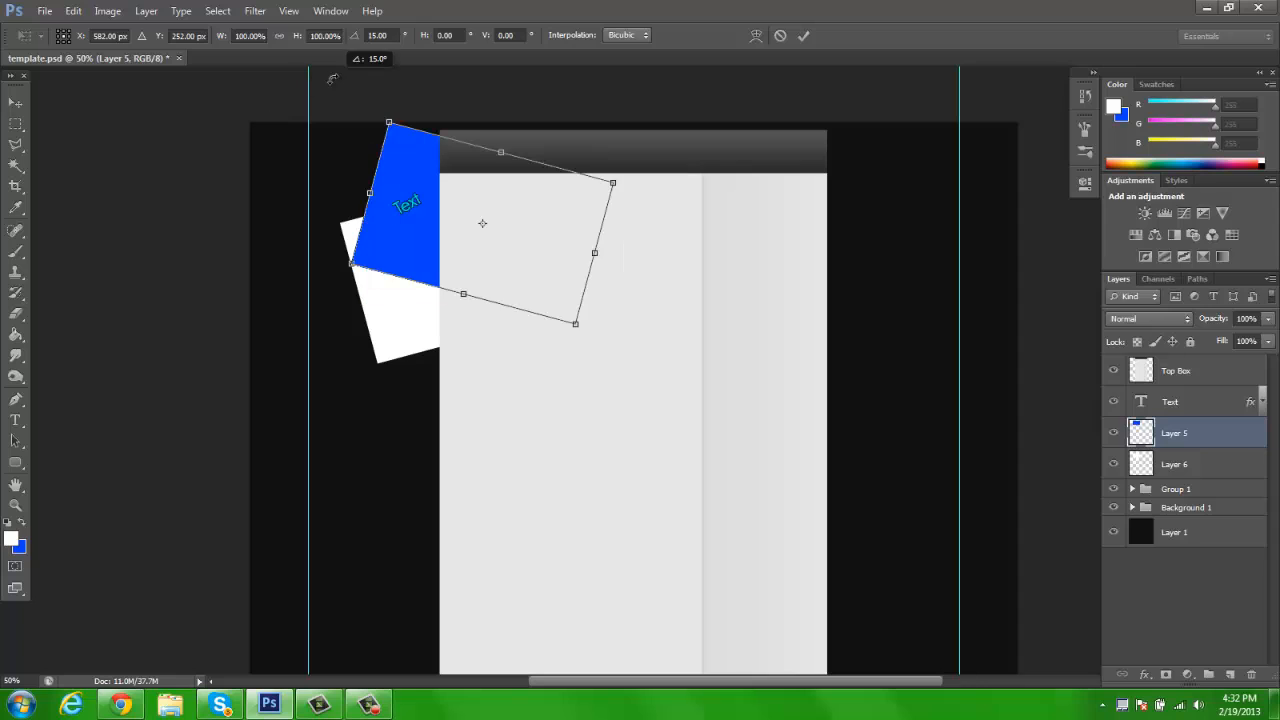
pyautogui.press('Return')
# Step: Shift the blue and white rectangles together slightly up and to the right, and select Layer 6 alone
pyautogui.keyDown('shift'); pyautogui.click(1183, 474); pyautogui.keyUp('shift')
pyautogui.moveTo(511, 203); pyautogui.dragTo(524, 191)
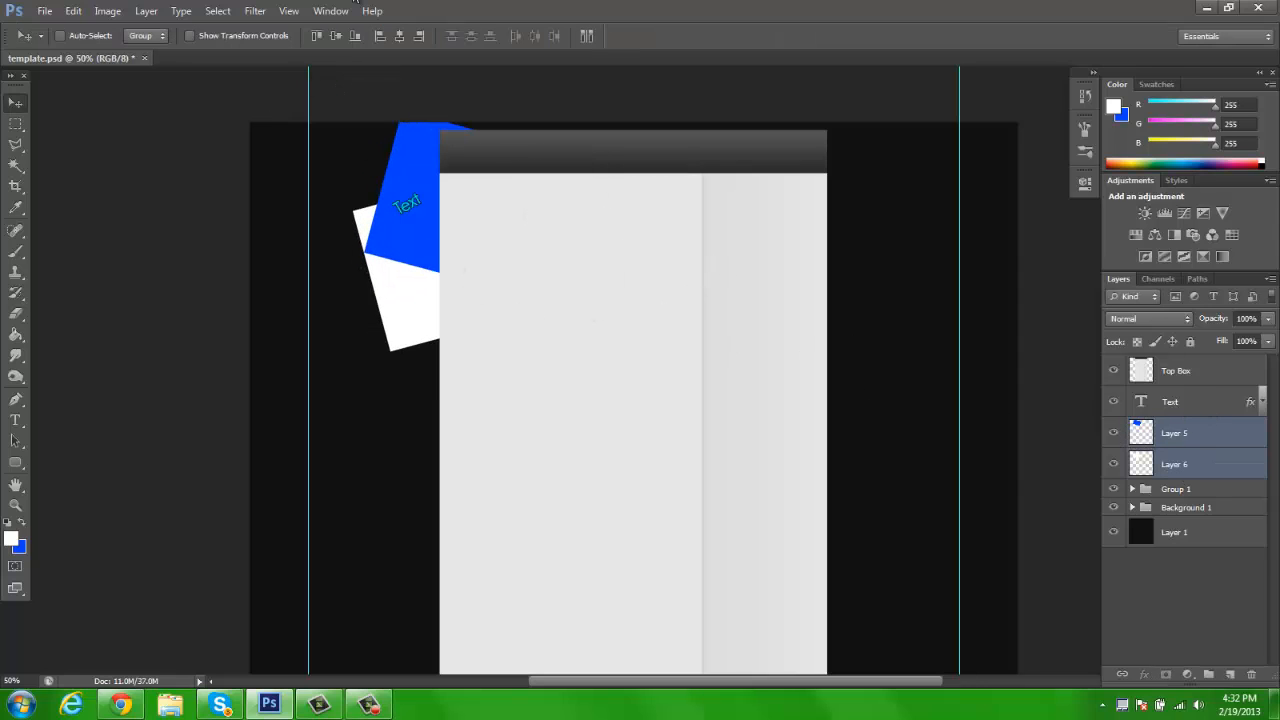
pyautogui.click(1200, 410)
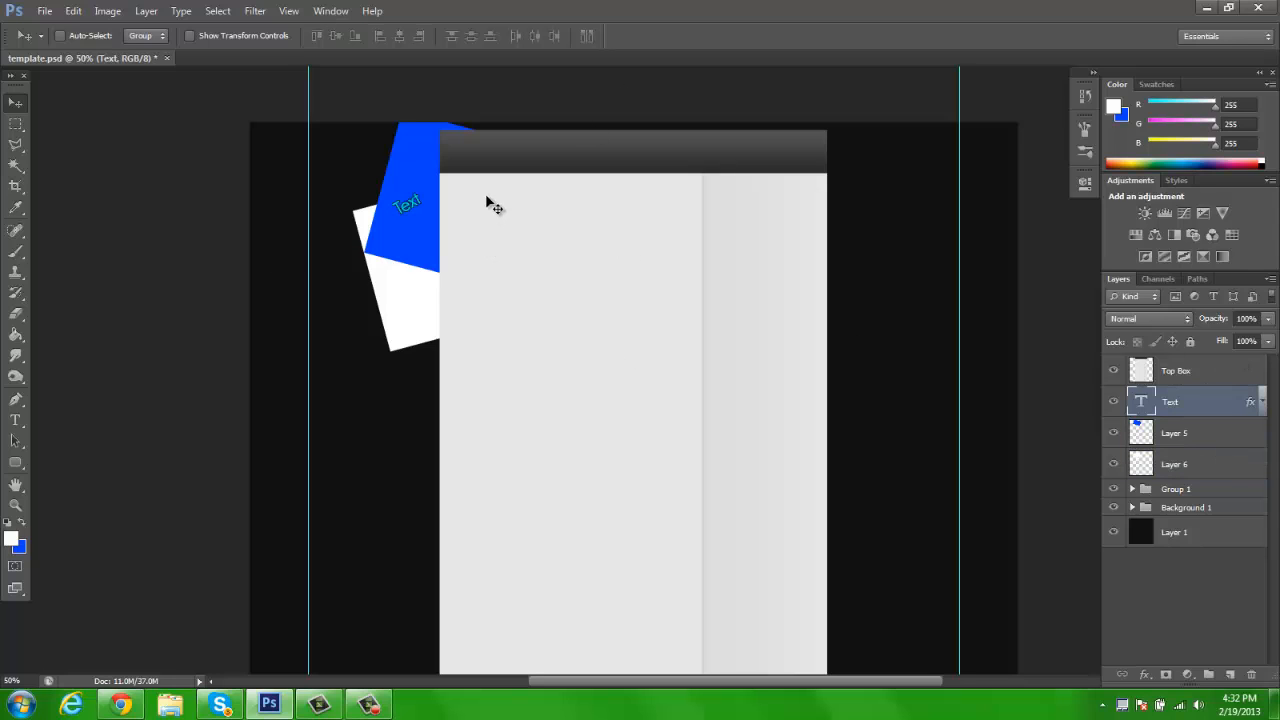
pyautogui.click(1182, 460)
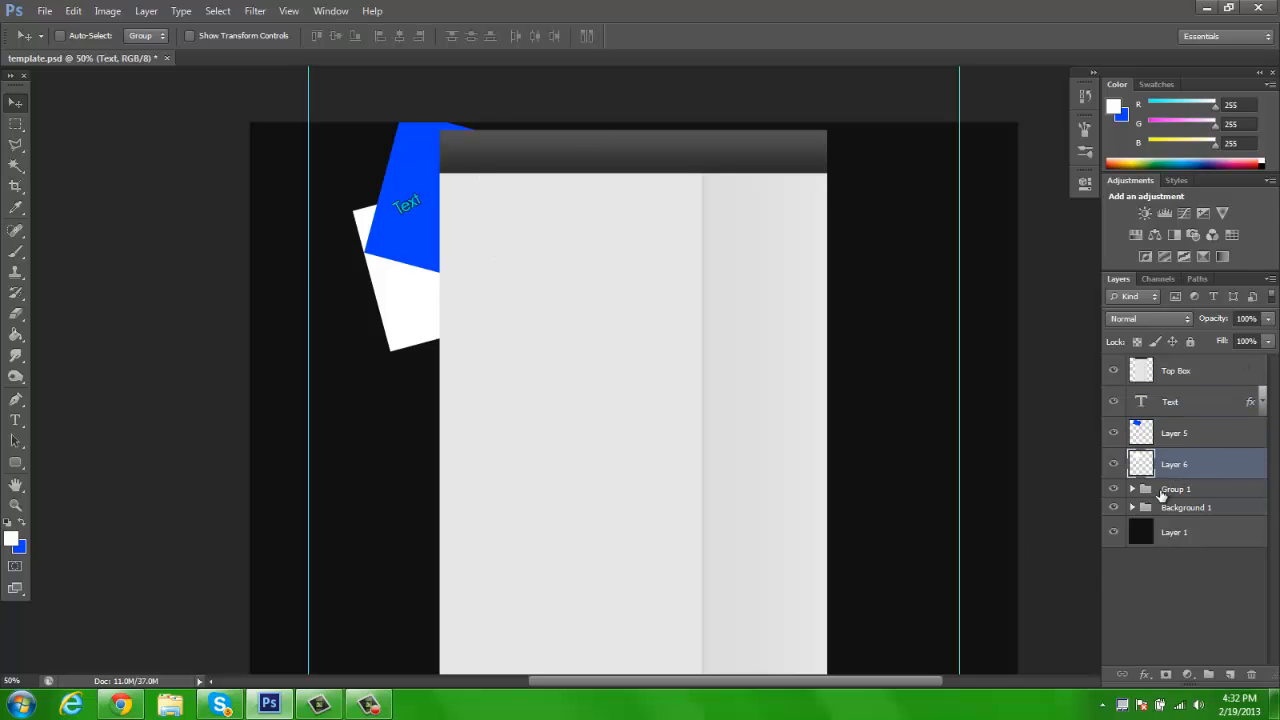
# Step: Preview the rectangles with Group 1's glow and sunburst layers shown, and hide Layers 5 and 6 and Group 1 with its layers
pyautogui.click(1134, 490)
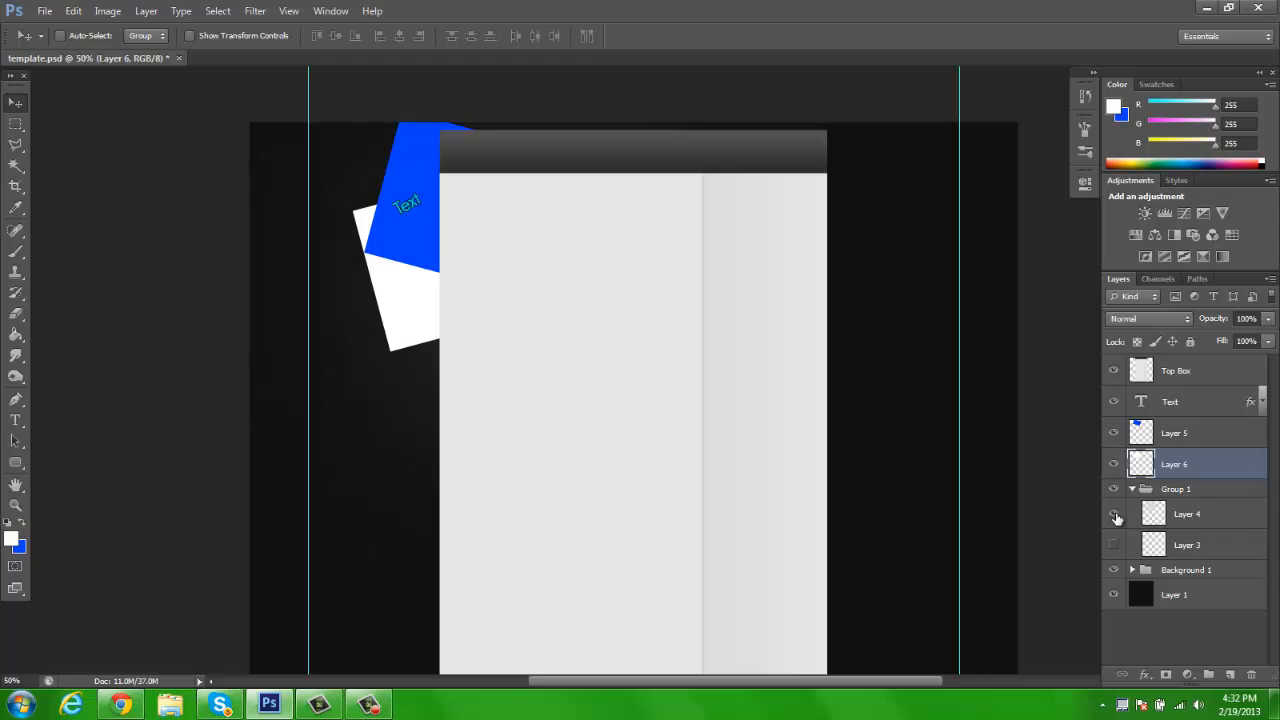
pyautogui.click(1114, 544)
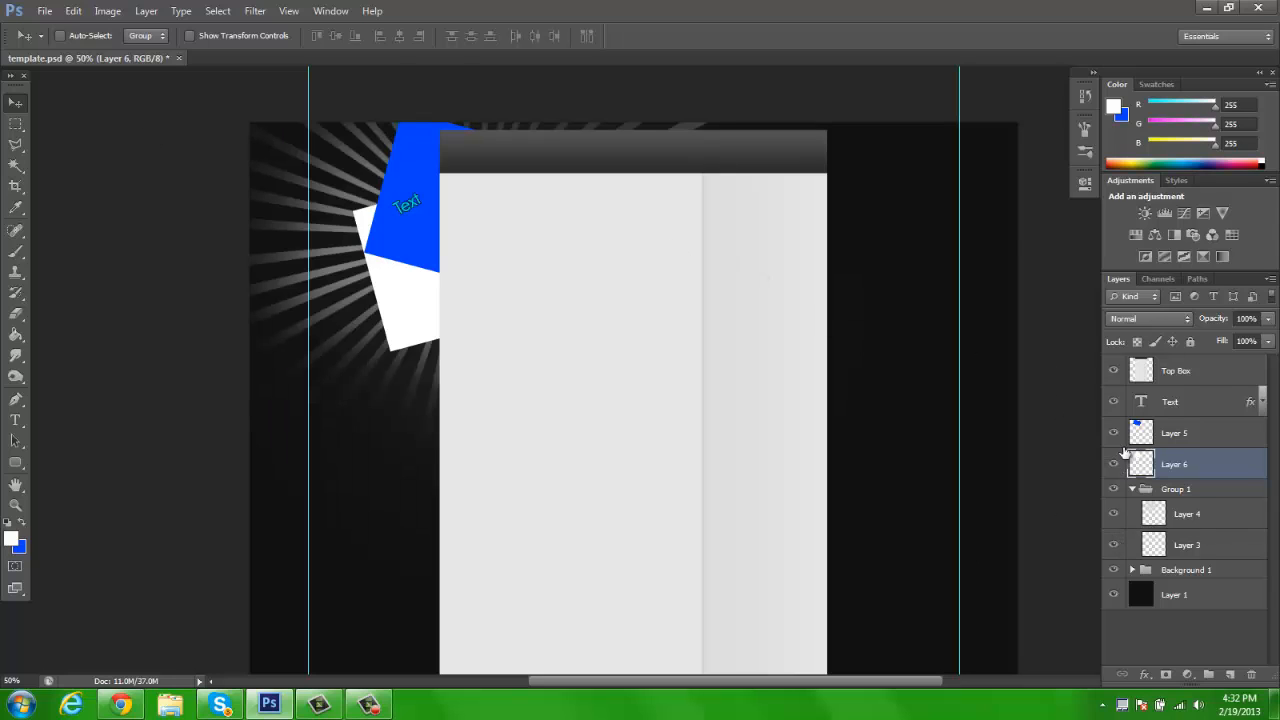
pyautogui.moveTo(1114, 433); pyautogui.dragTo(1114, 464)
pyautogui.click(1112, 542)
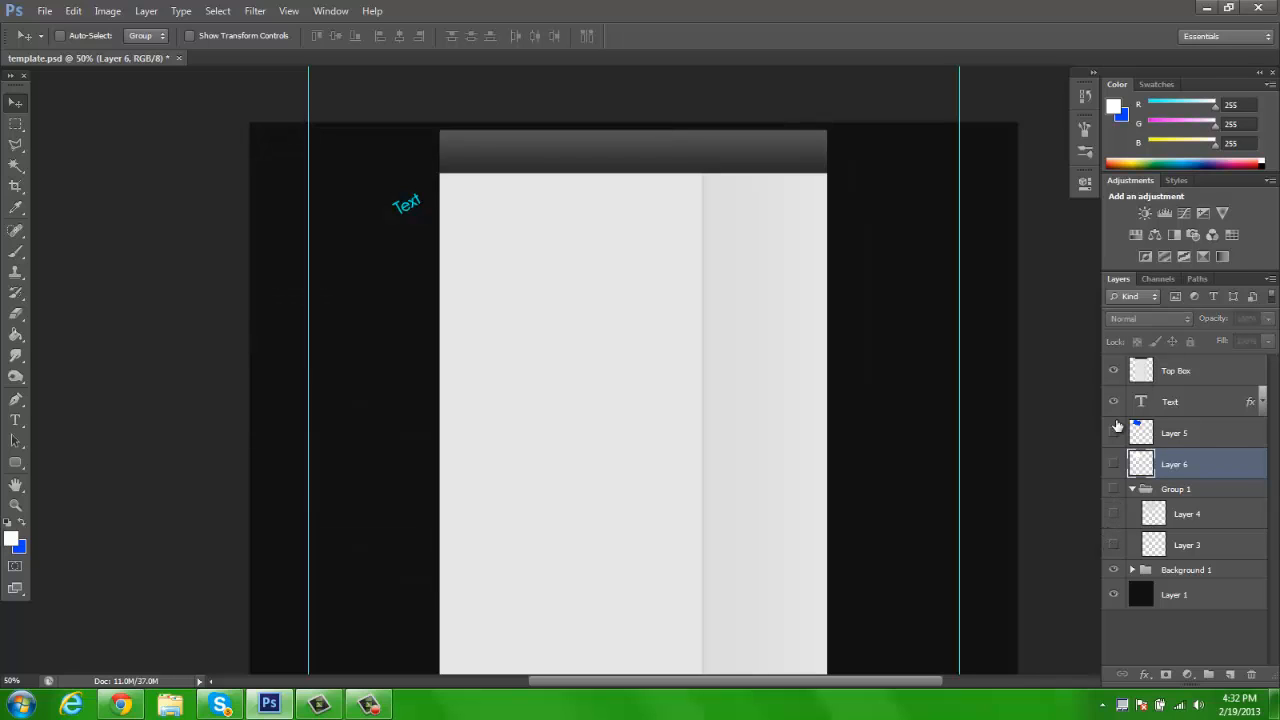